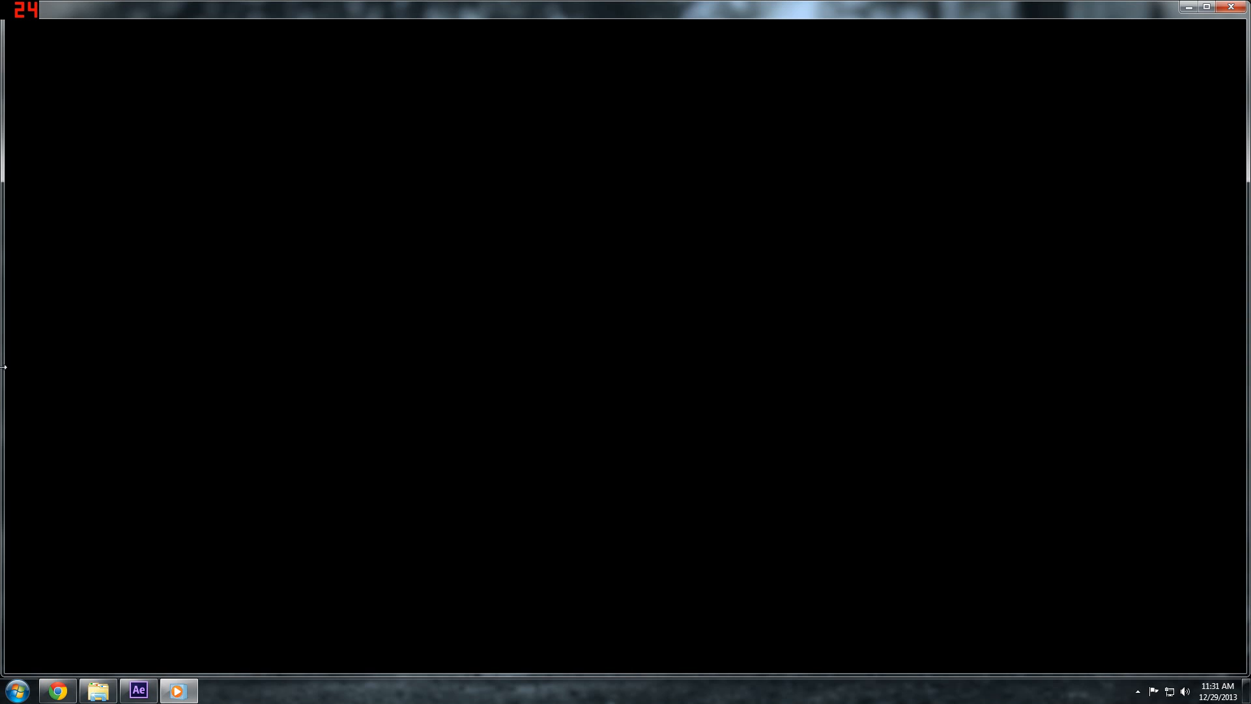
Close the video player and the _Renders folder window, and switch to After Effects
{"action": "mouse_move", "coordinate": [377, 285]}
{"action": "left_click", "coordinate": [1234, 8]}
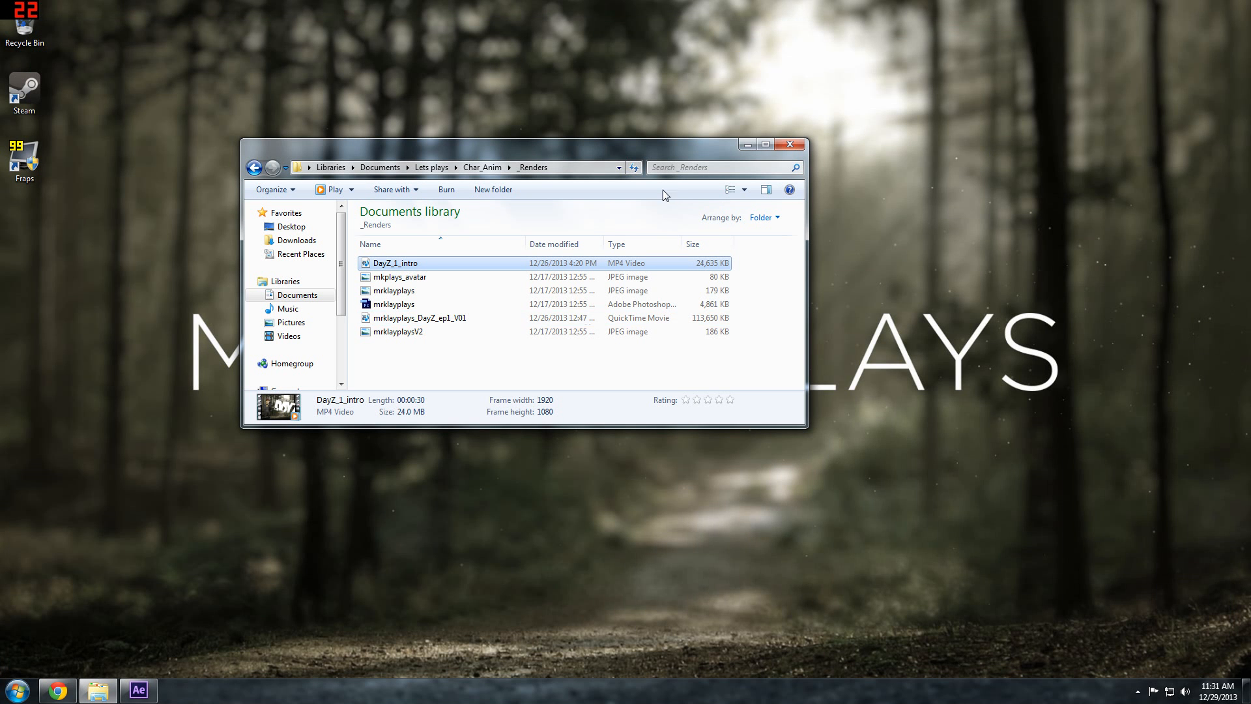
{"action": "left_click_drag", "start_coordinate": [681, 149], "coordinate": [788, 27]}
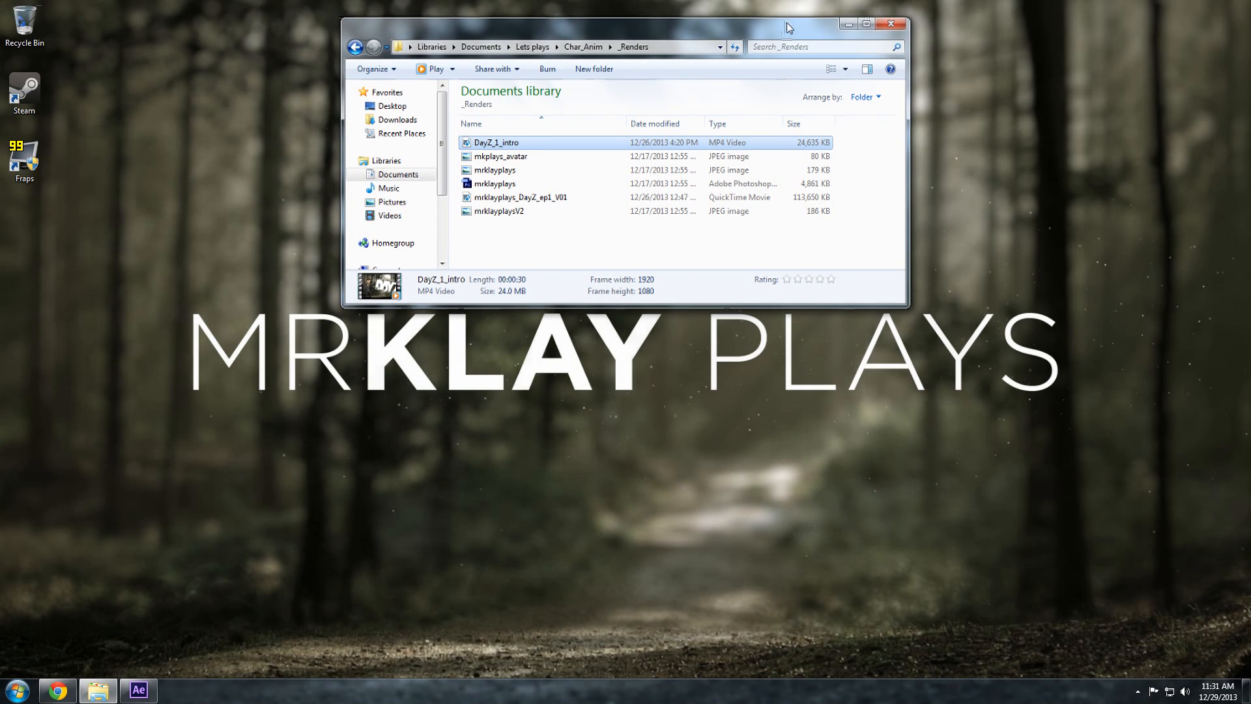
{"action": "left_click", "coordinate": [885, 29]}
{"action": "left_click", "coordinate": [153, 696]}
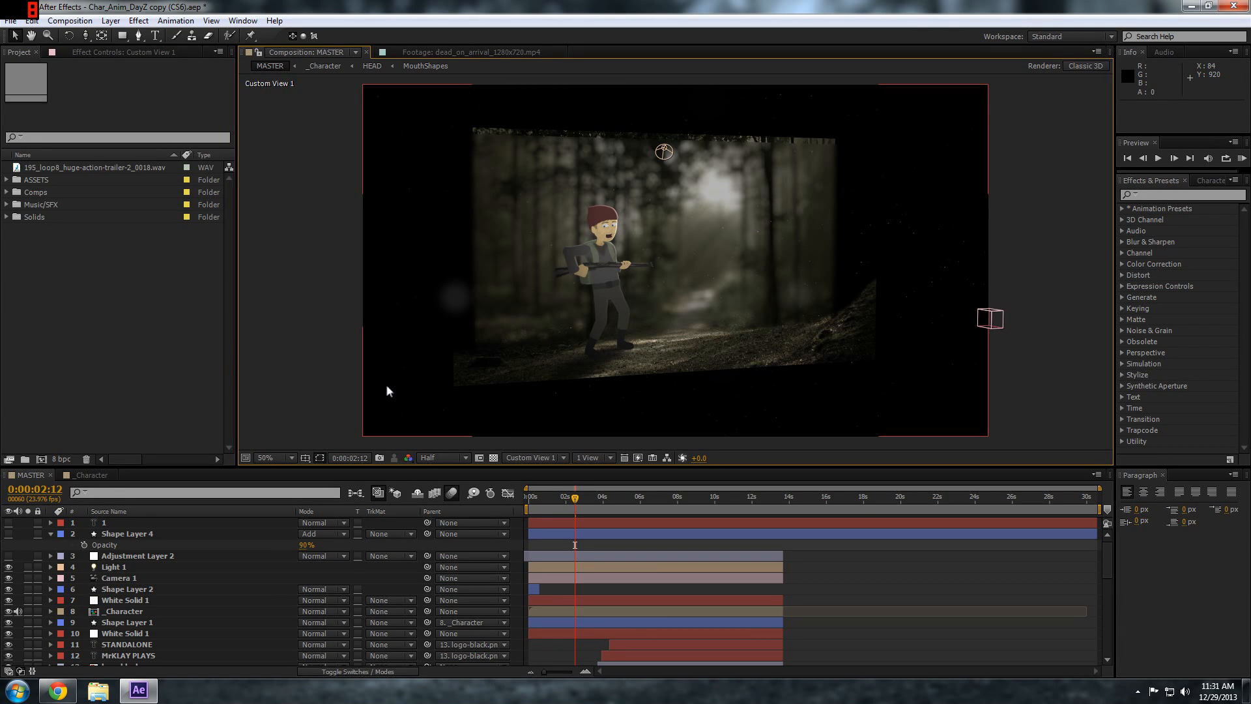
Switch to Chrome to view the Duik download page on duduf.net, highlight the site address, and minimize the browser
{"action": "left_click", "coordinate": [58, 691]}
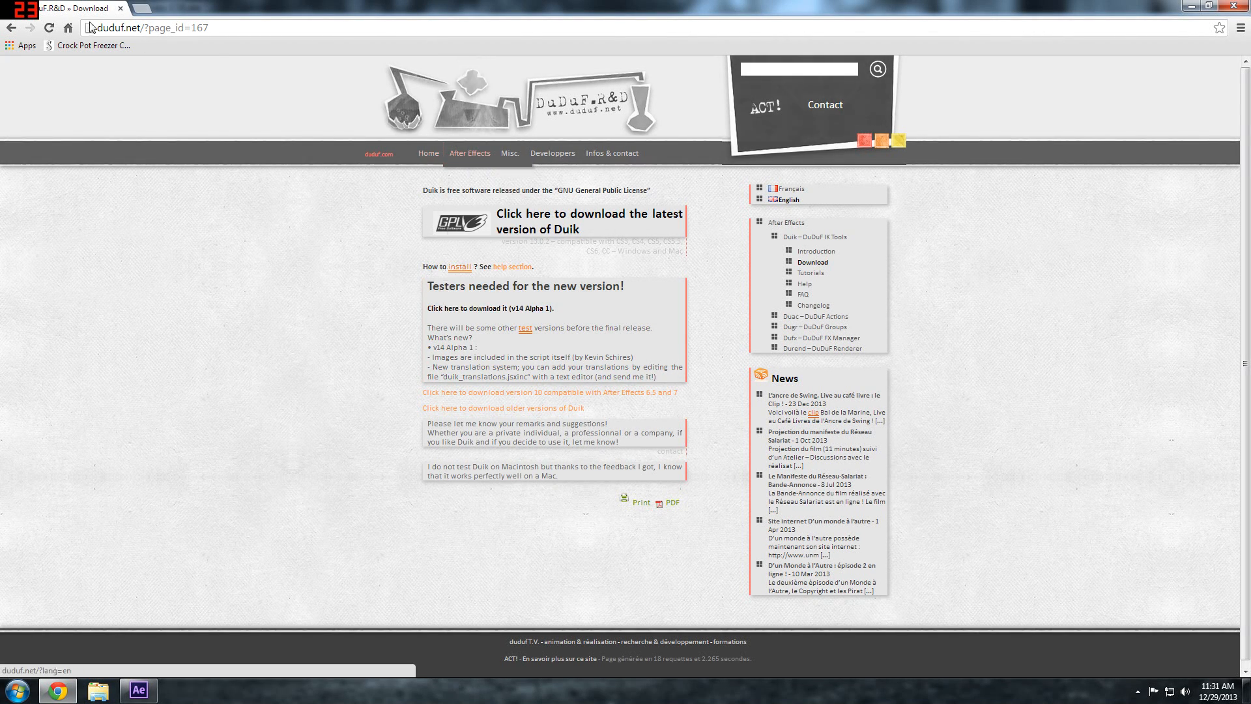
{"action": "left_click_drag", "start_coordinate": [97, 27], "coordinate": [148, 27]}
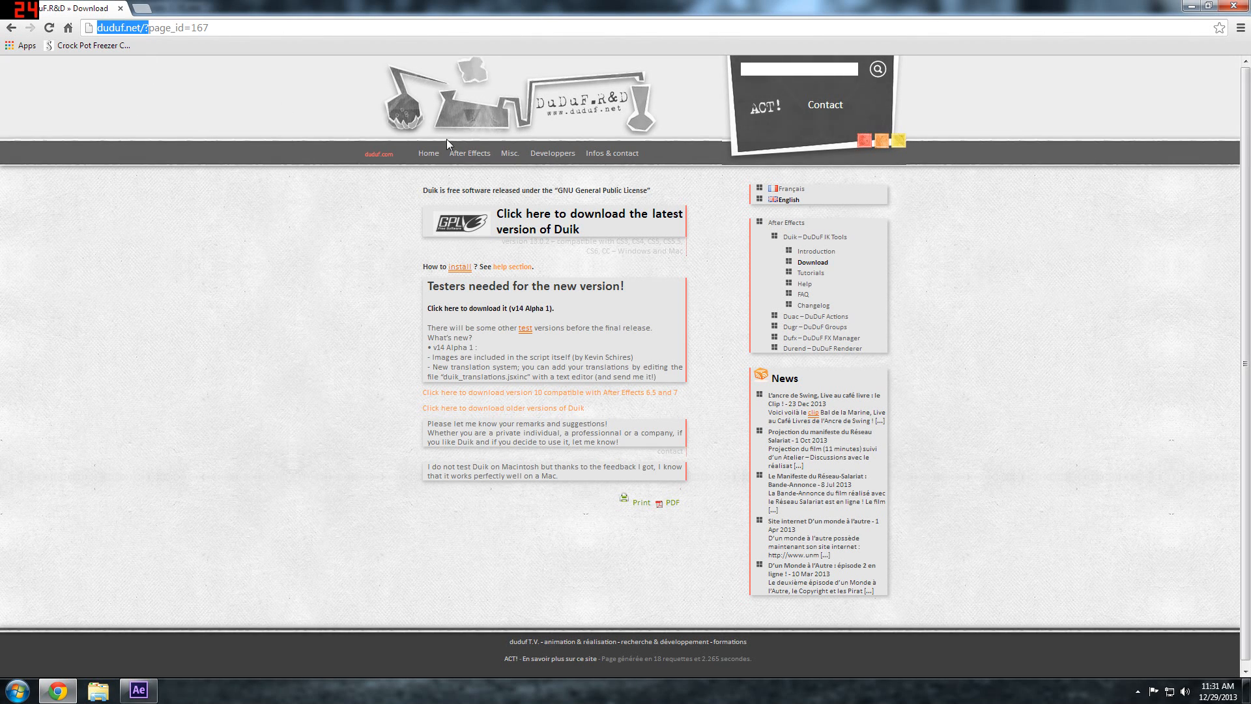
{"action": "mouse_move", "coordinate": [469, 153]}
{"action": "mouse_move", "coordinate": [486, 191]}
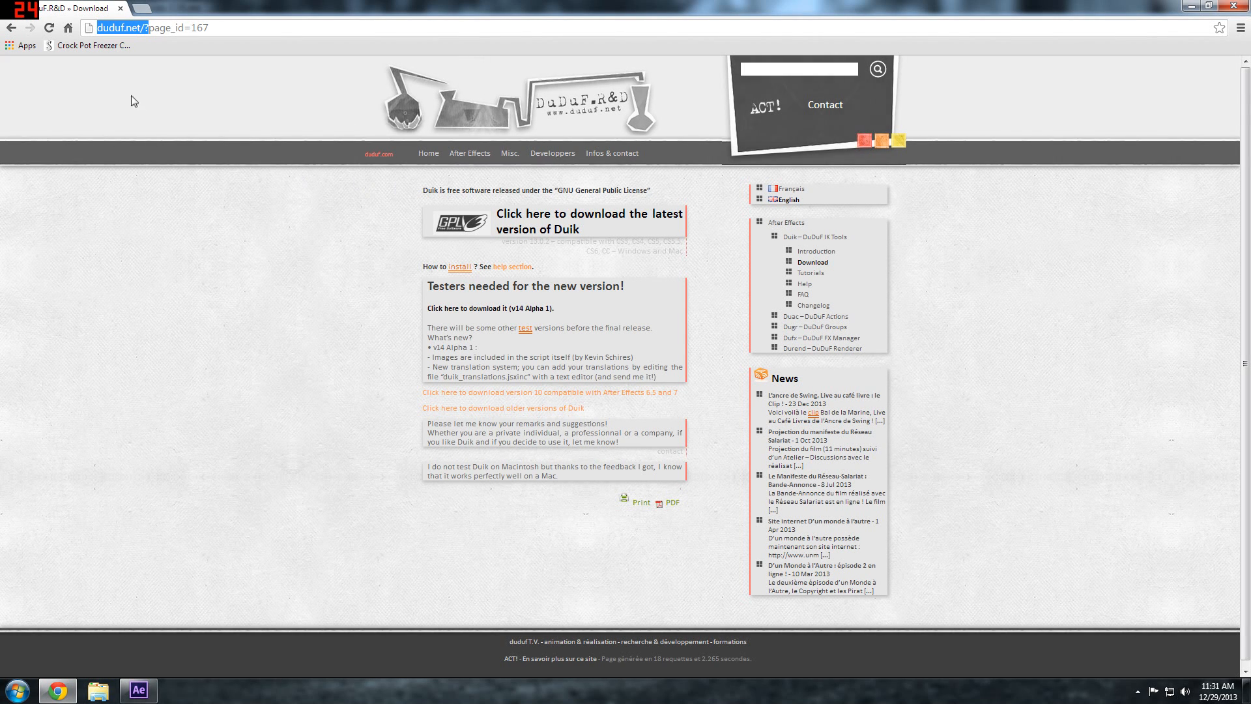
{"action": "left_click", "coordinate": [1191, 7]}
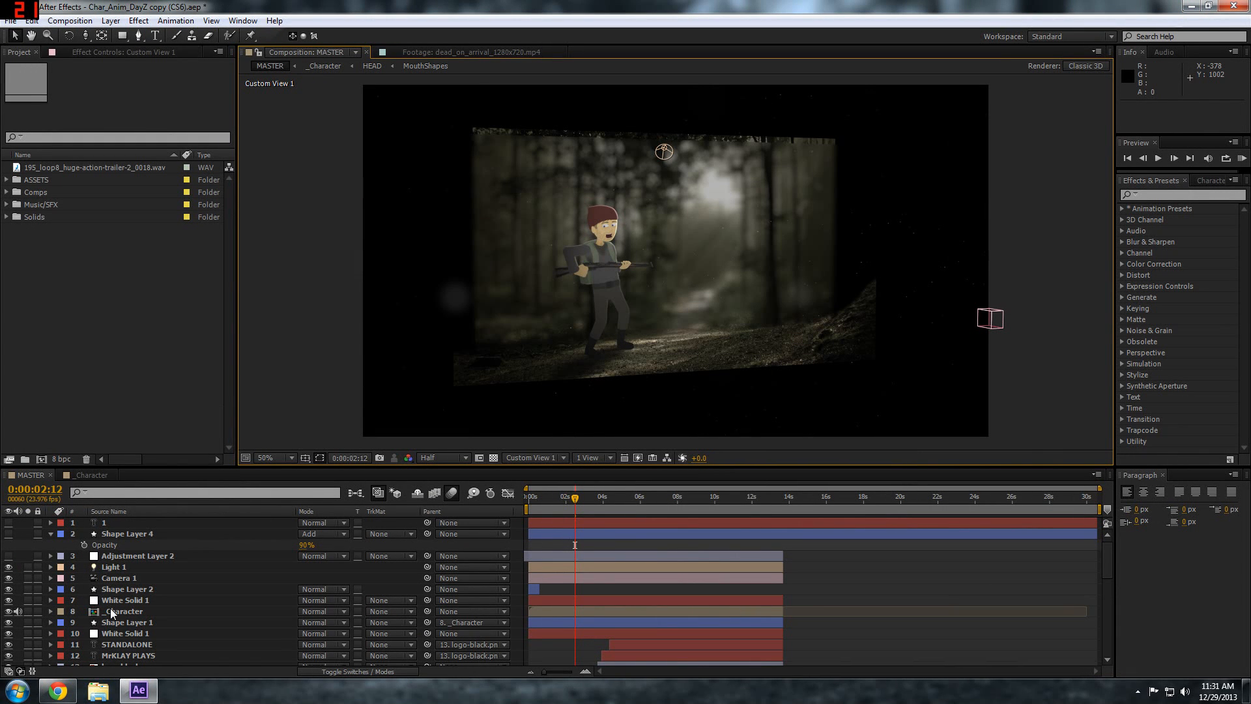
Open a larger File Explorer window and browse to Program Files\Adobe on Local Disk (C:)
{"action": "left_click", "coordinate": [99, 689]}
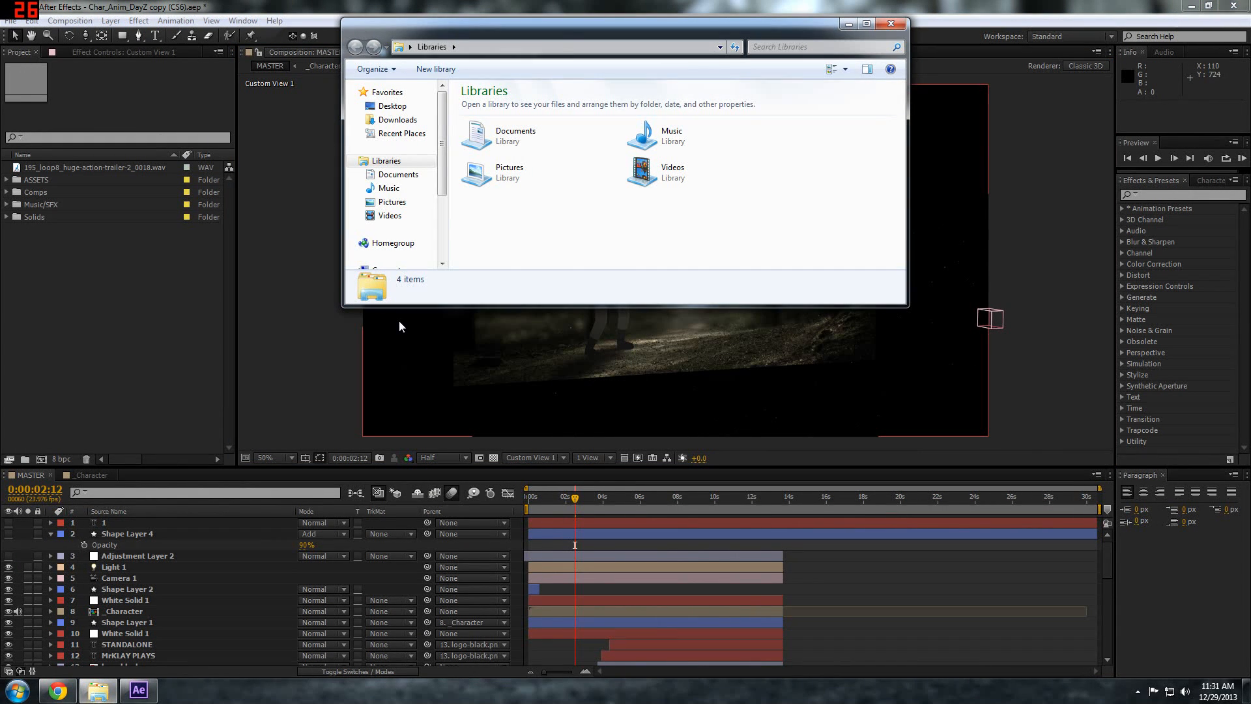
{"action": "left_click_drag", "start_coordinate": [904, 306], "coordinate": [1004, 472]}
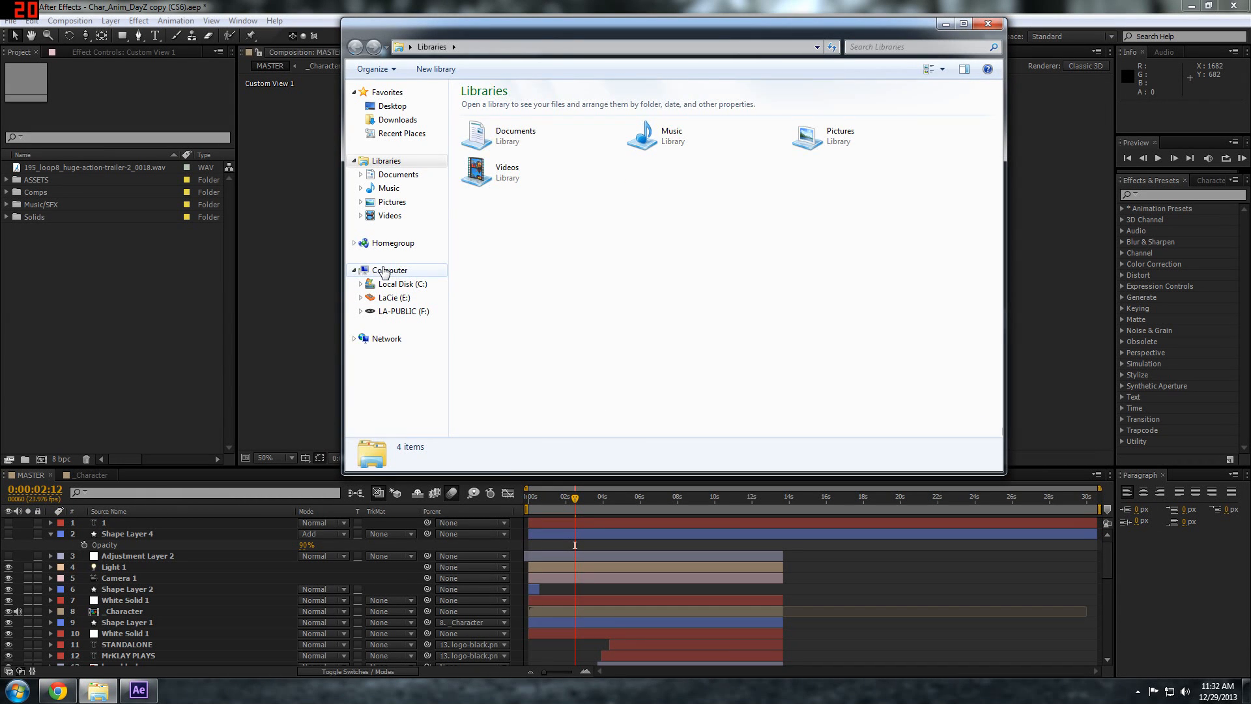
{"action": "left_click", "coordinate": [385, 271]}
{"action": "double_click", "coordinate": [482, 120]}
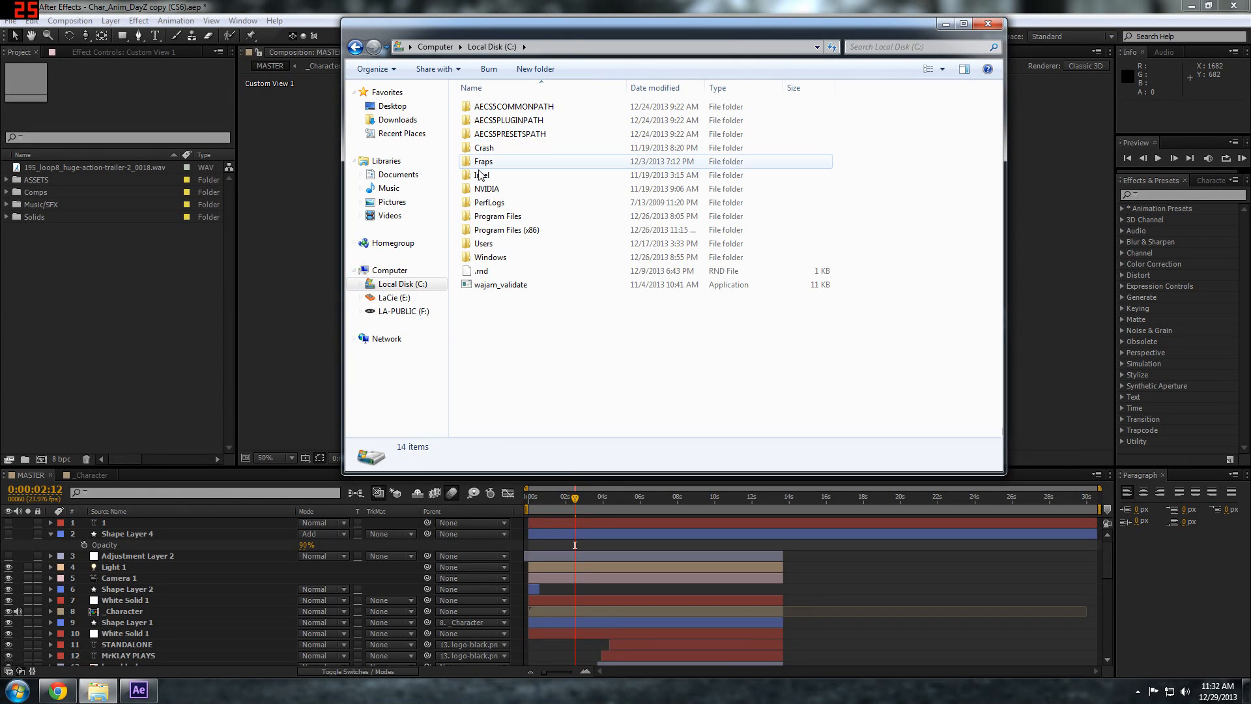
{"action": "double_click", "coordinate": [490, 215]}
{"action": "double_click", "coordinate": [486, 121]}
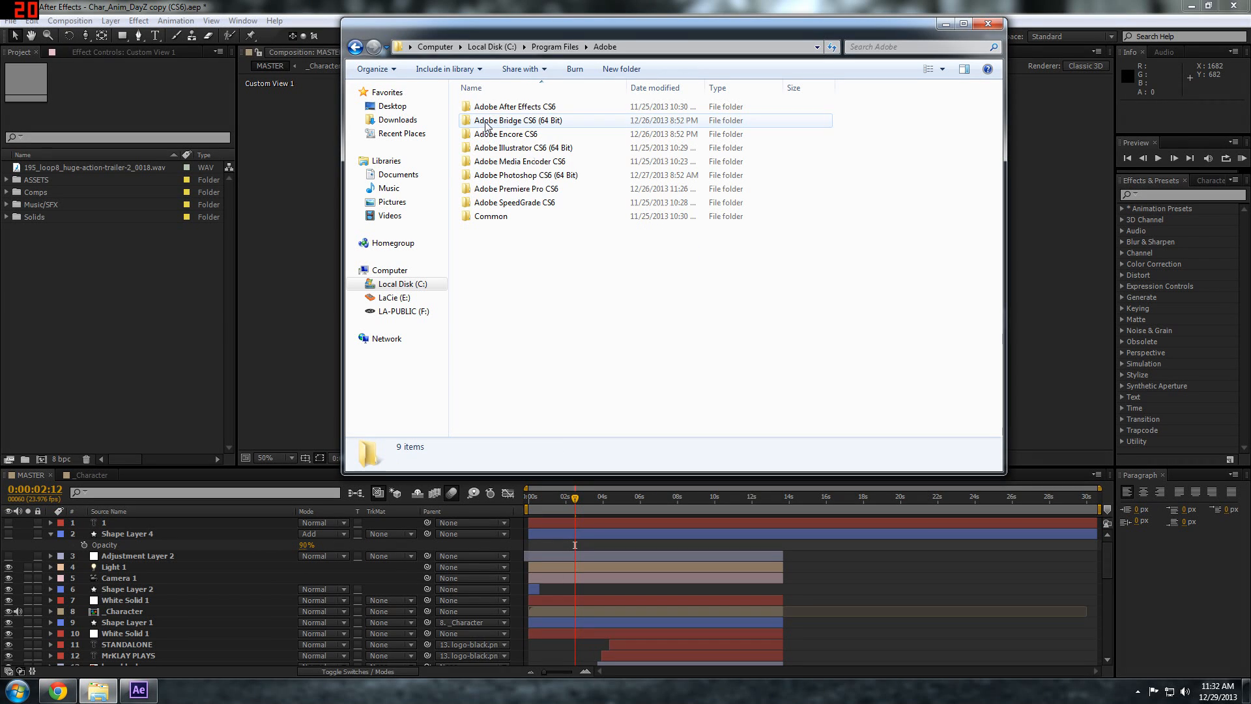
Find the Duik script in Adobe After Effects CS6\Support Files\Scripts\ScriptUI Panels, and close the folder window
{"action": "double_click", "coordinate": [495, 107]}
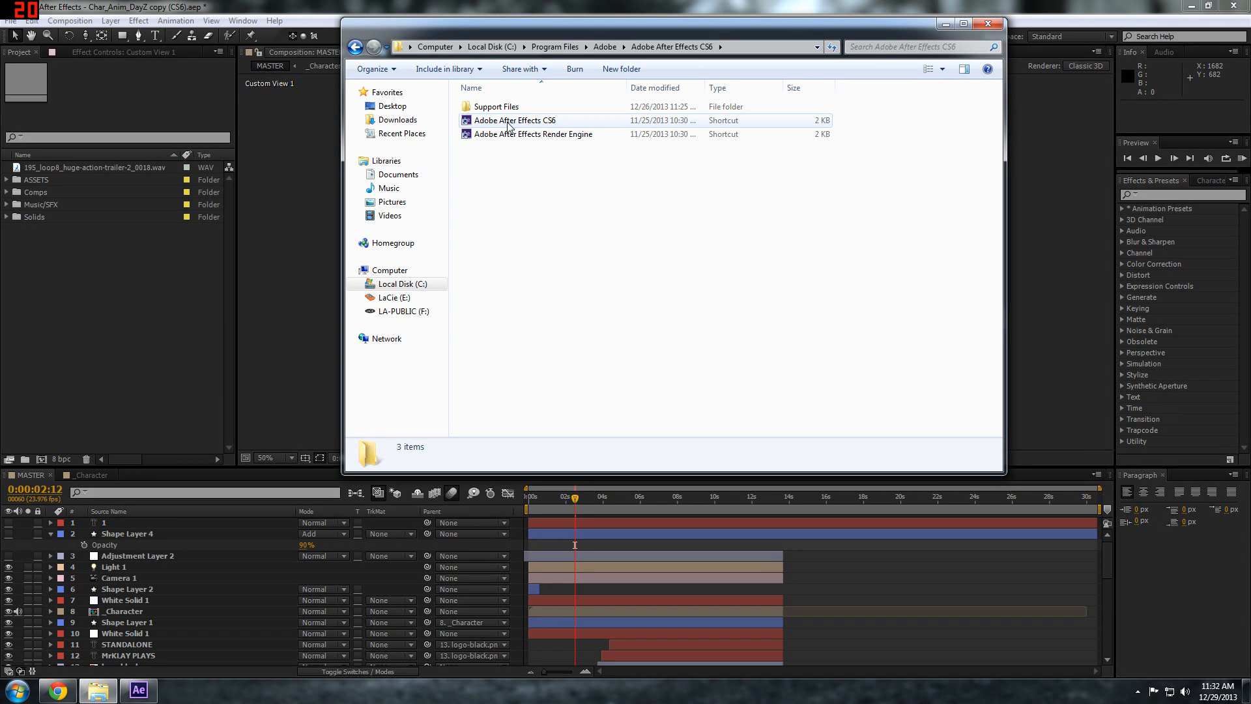
{"action": "double_click", "coordinate": [496, 107]}
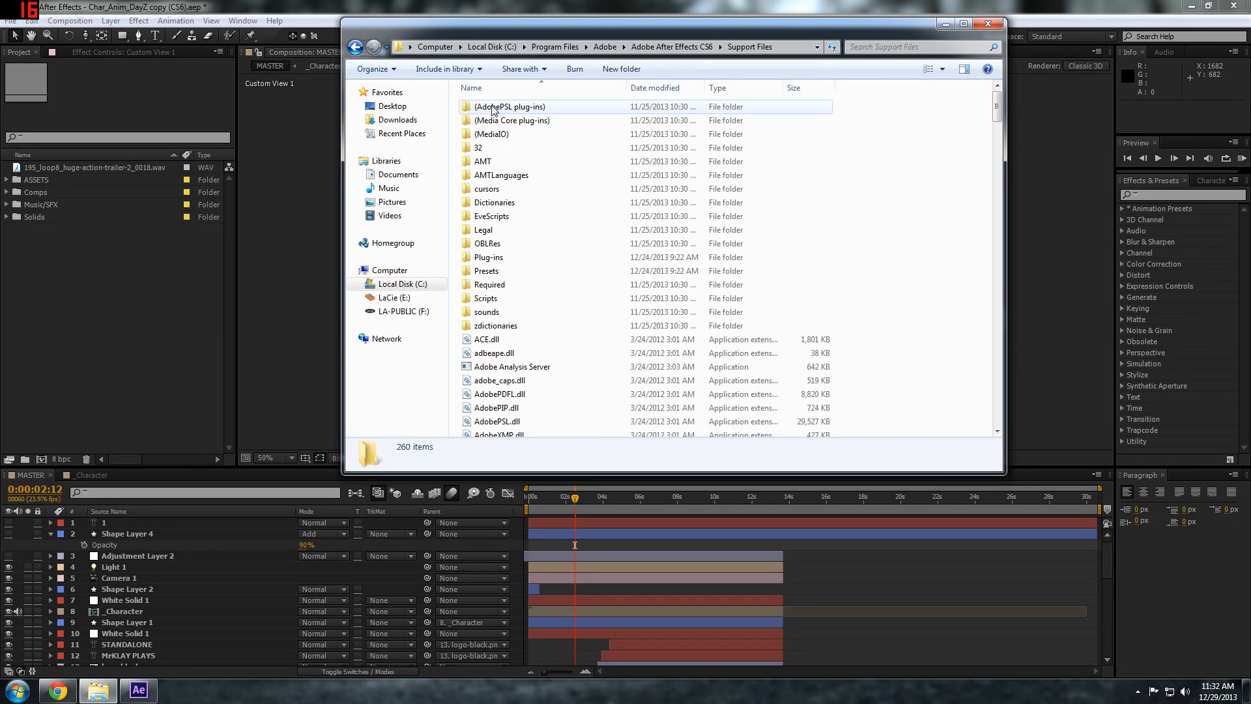
{"action": "double_click", "coordinate": [496, 298]}
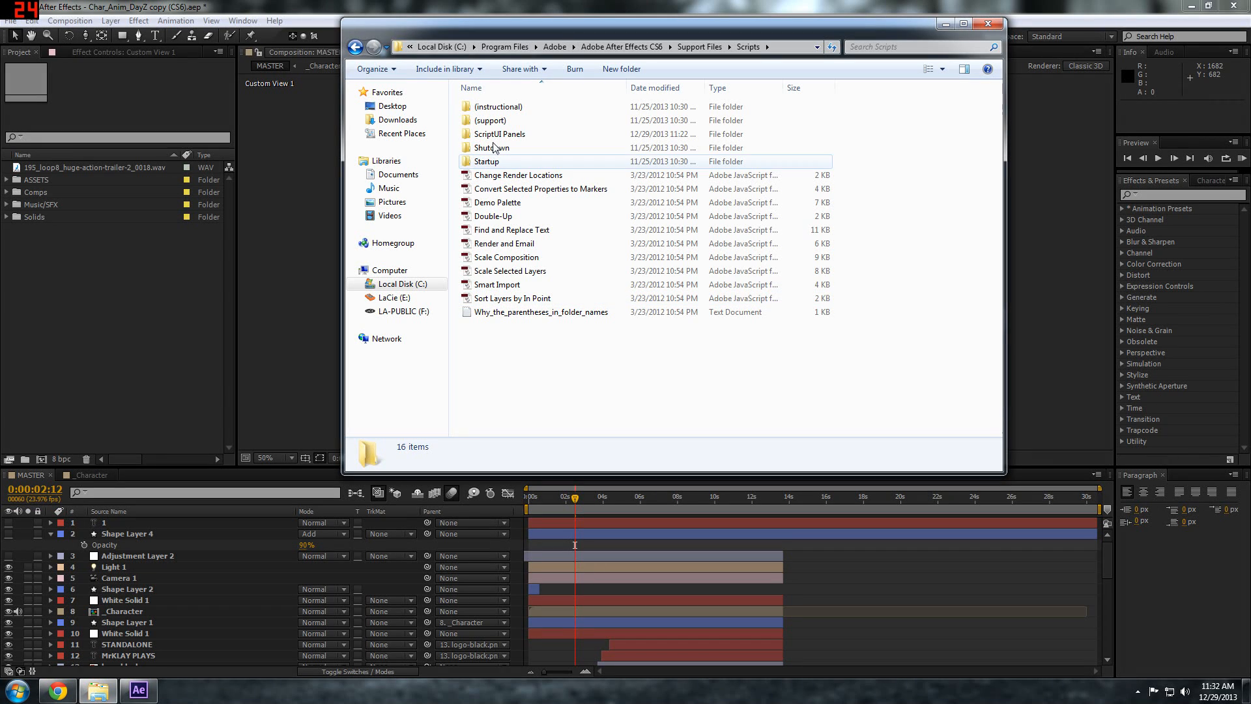
{"action": "double_click", "coordinate": [484, 135]}
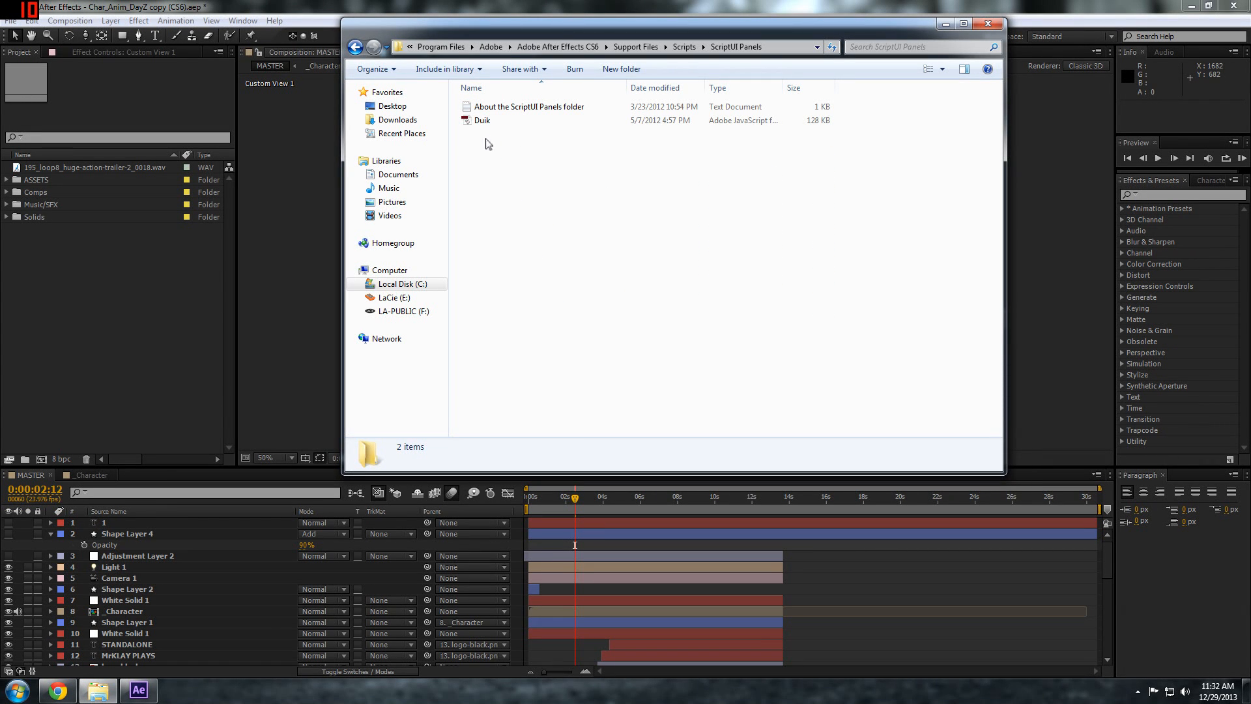
{"action": "left_click", "coordinate": [481, 123]}
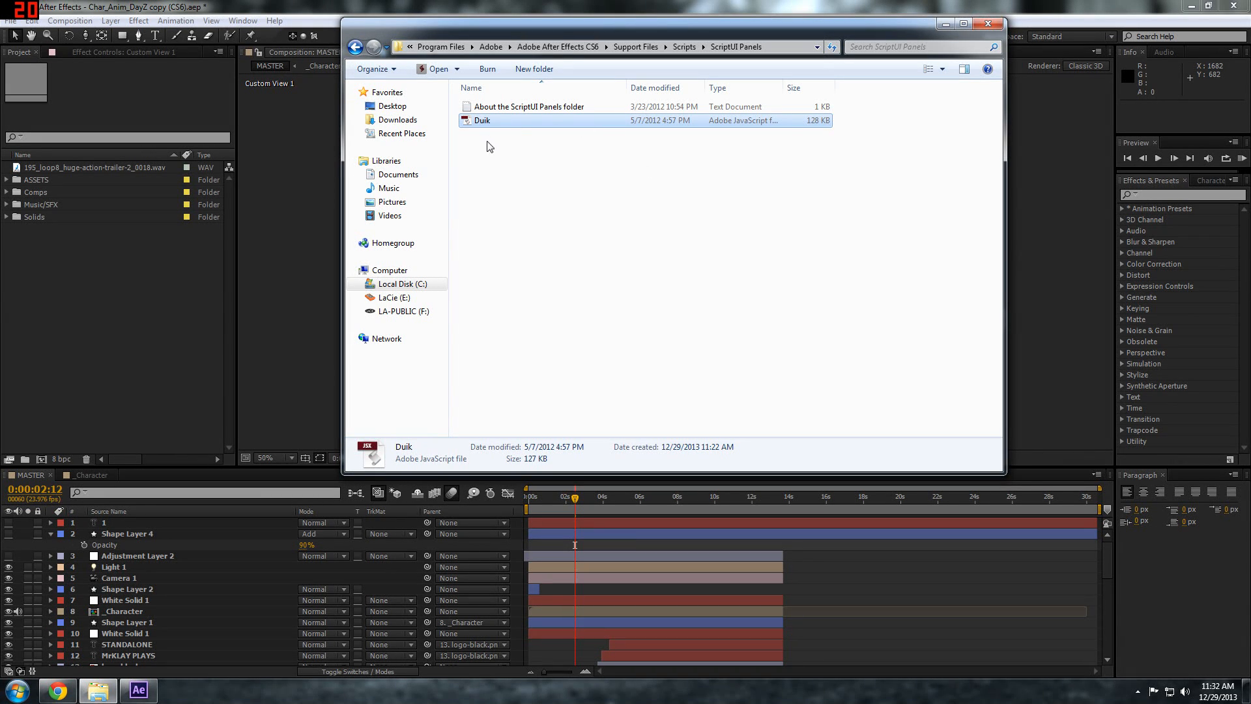
{"action": "left_click", "coordinate": [988, 24]}
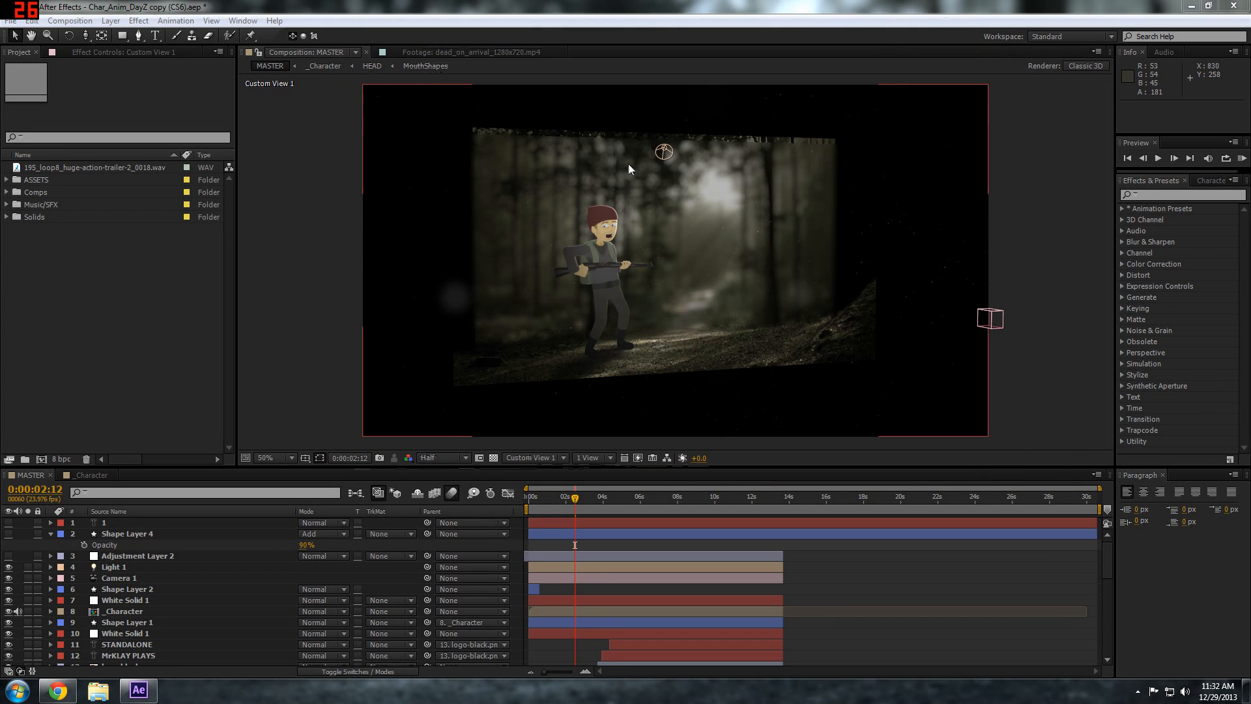
Go to 0:00:02:01 in the MASTER composition and orbit Custom View 1 to examine the scene's 3D layering
{"action": "left_click", "coordinate": [566, 507]}
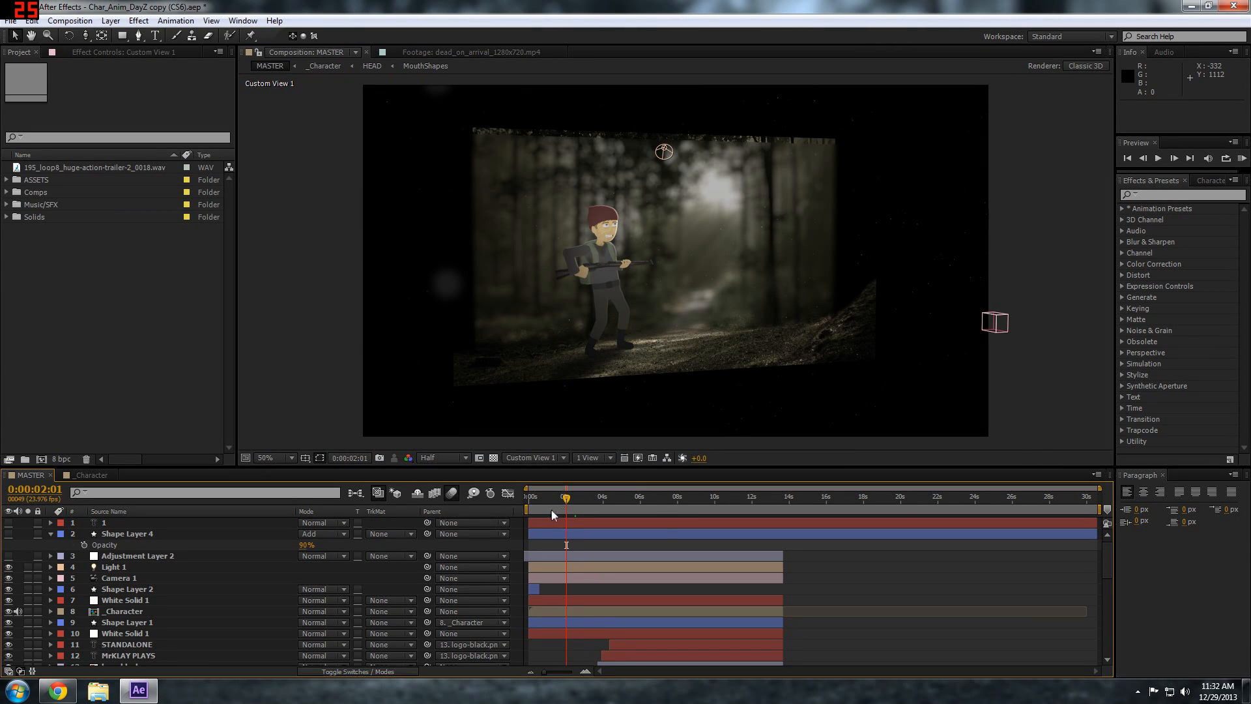
{"action": "key", "text": "c"}
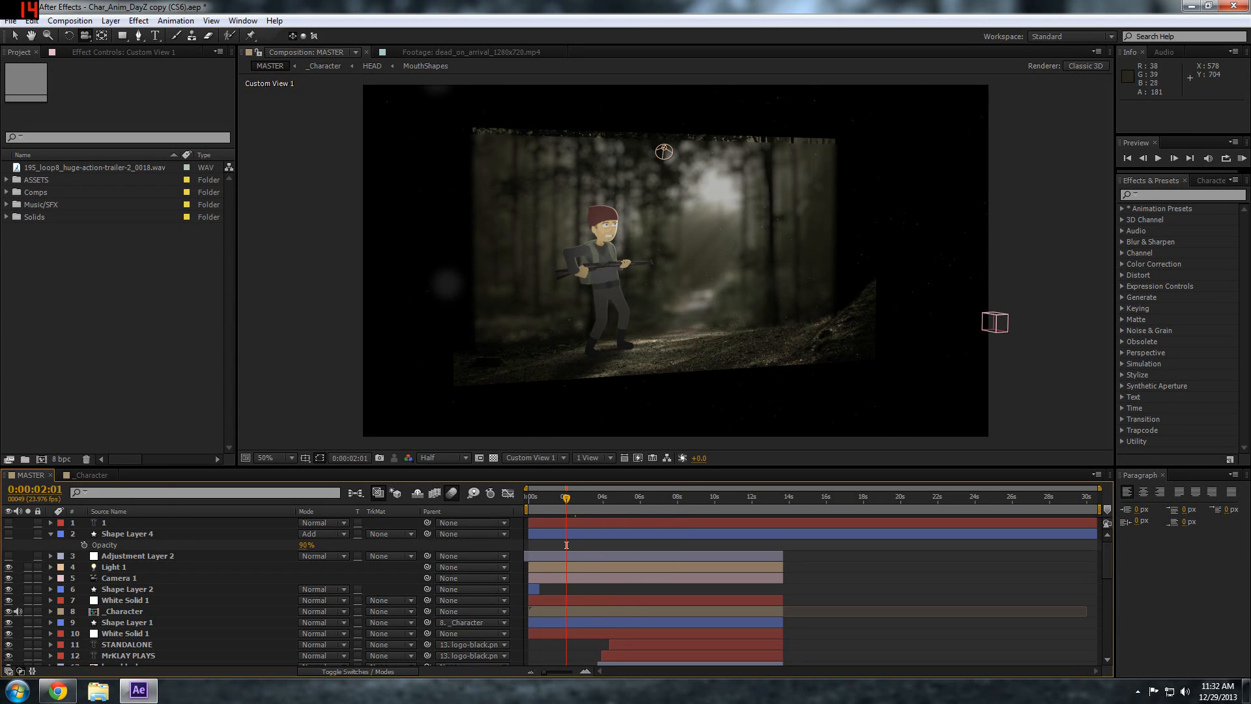
{"action": "left_click_drag", "start_coordinate": [664, 151], "coordinate": [623, 148]}
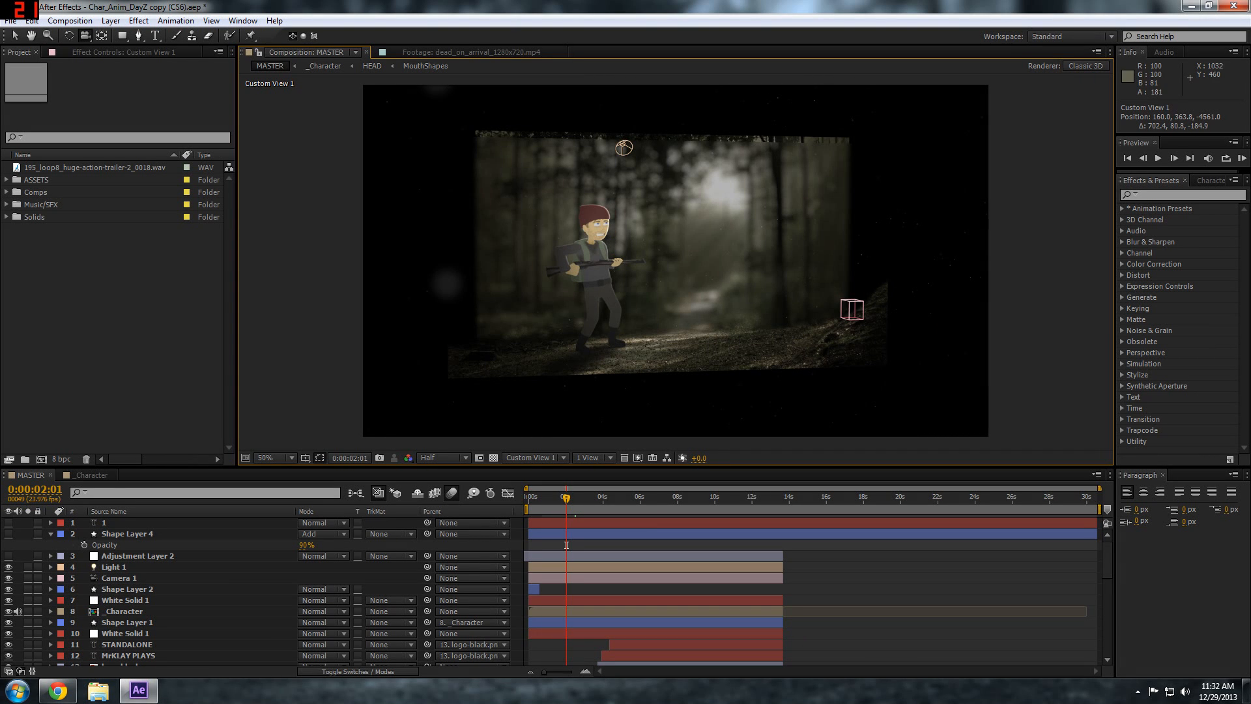
{"action": "left_click_drag", "start_coordinate": [624, 148], "coordinate": [727, 152]}
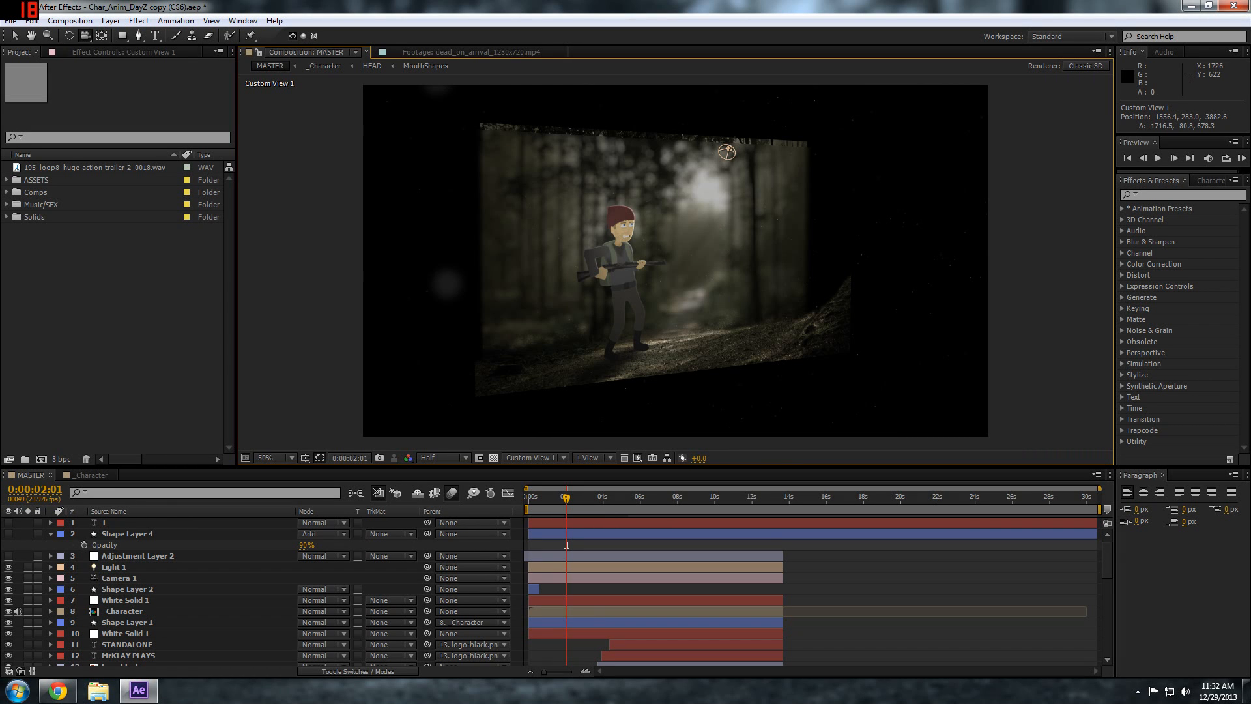
{"action": "left_click_drag", "start_coordinate": [727, 152], "coordinate": [615, 114]}
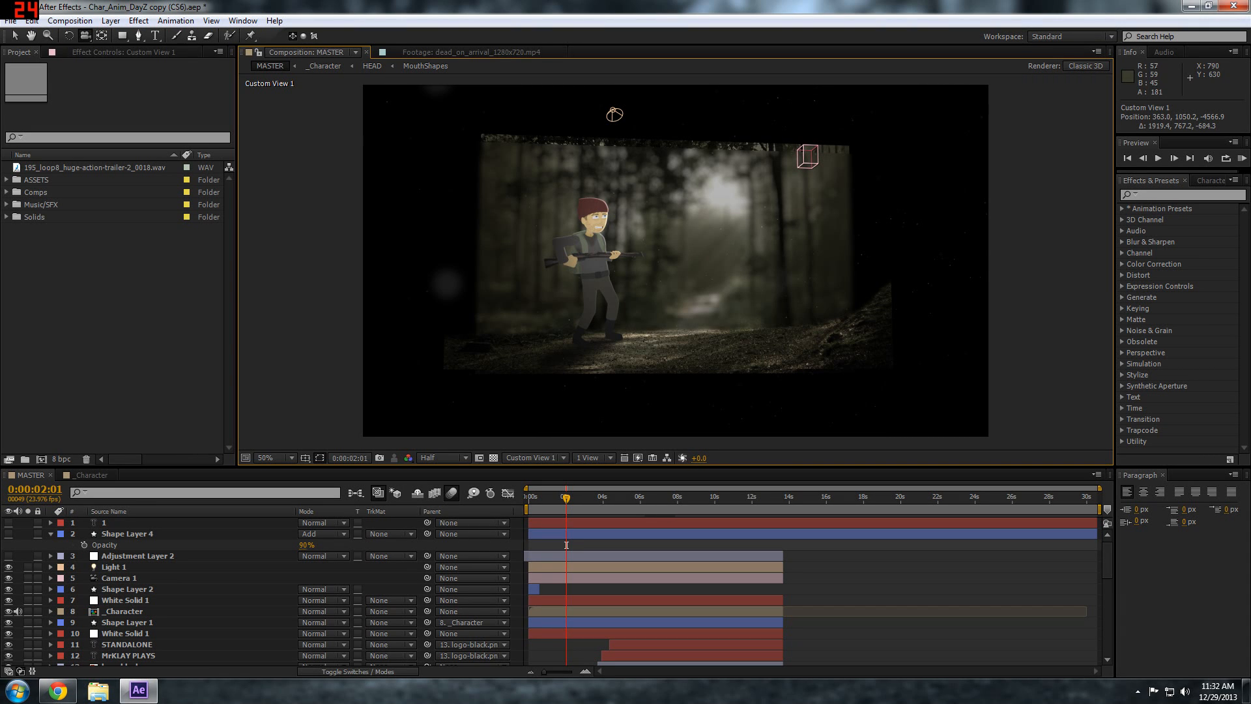
{"action": "left_click_drag", "start_coordinate": [615, 114], "coordinate": [709, 156]}
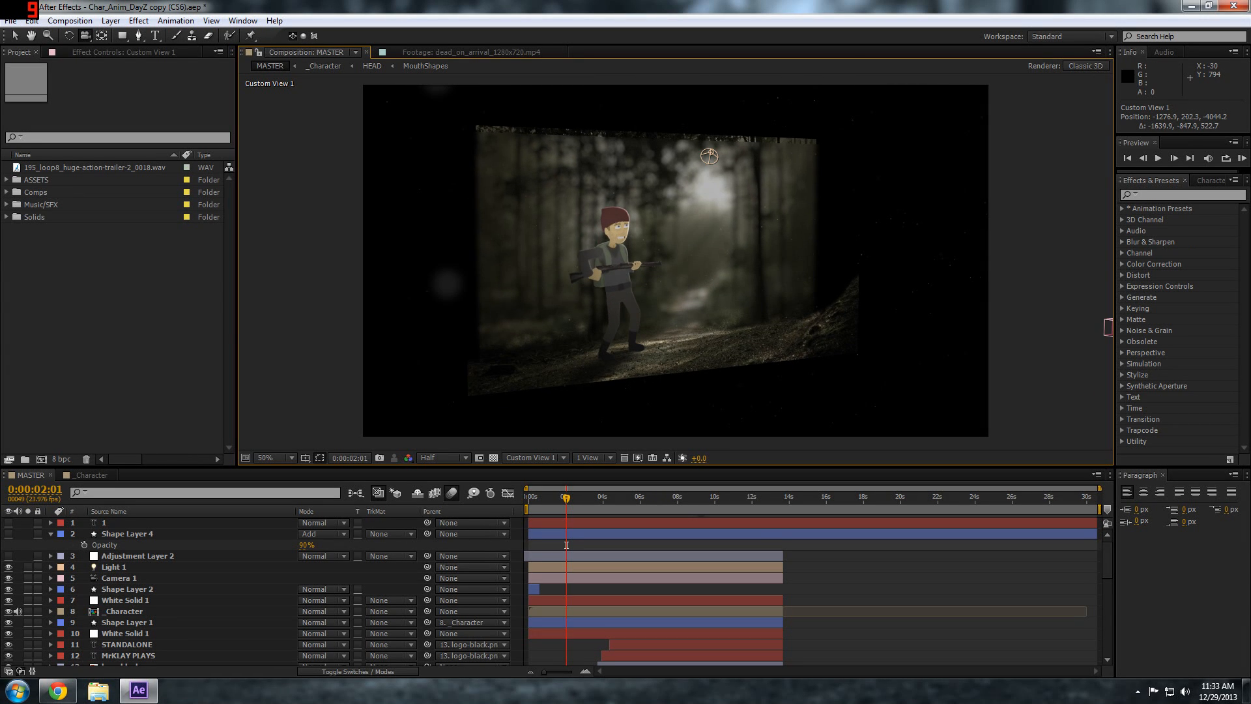
Open the _Character composition, collapse the L_brow layer's properties and enlarge the composition viewer
{"action": "left_click", "coordinate": [87, 476]}
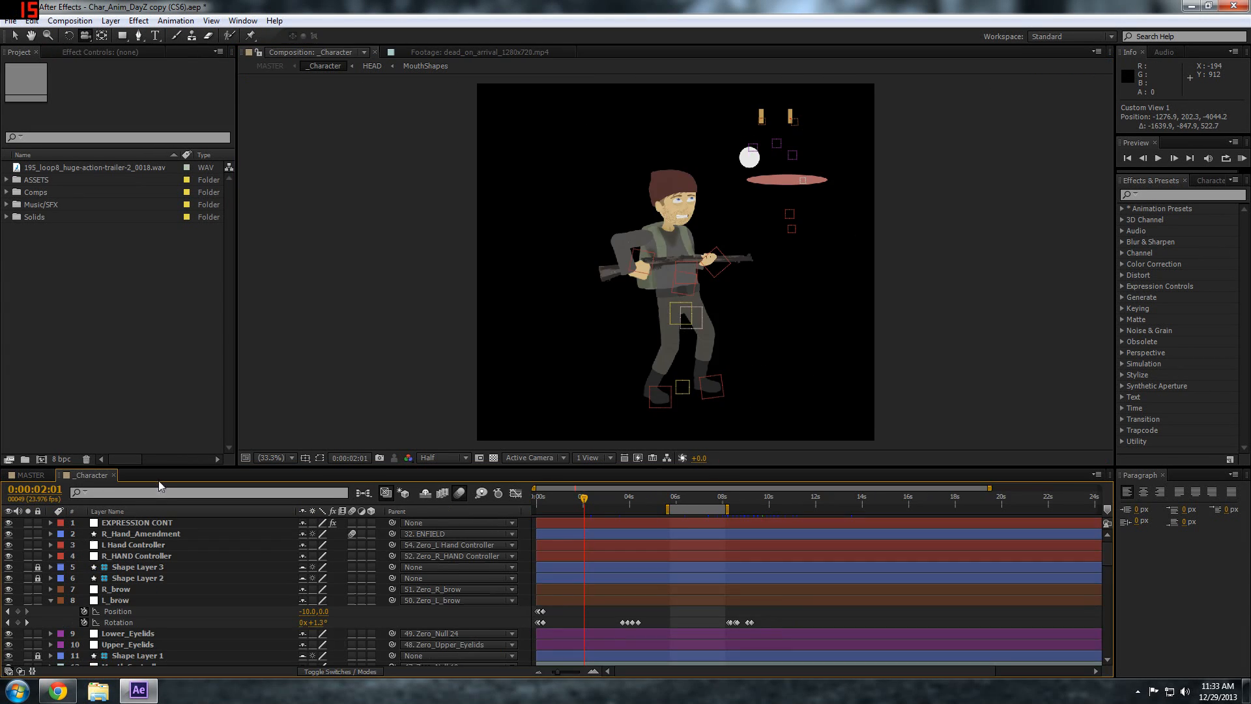
{"action": "left_click", "coordinate": [50, 601]}
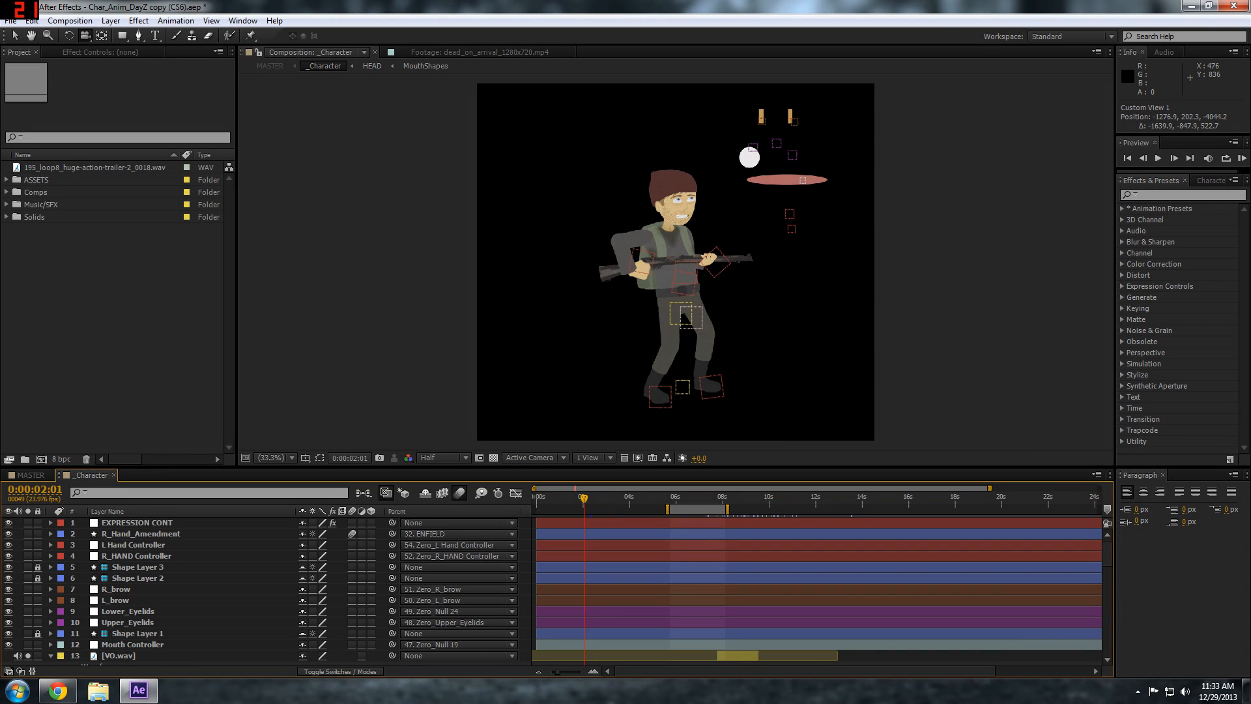
{"action": "left_click_drag", "start_coordinate": [325, 469], "coordinate": [333, 555]}
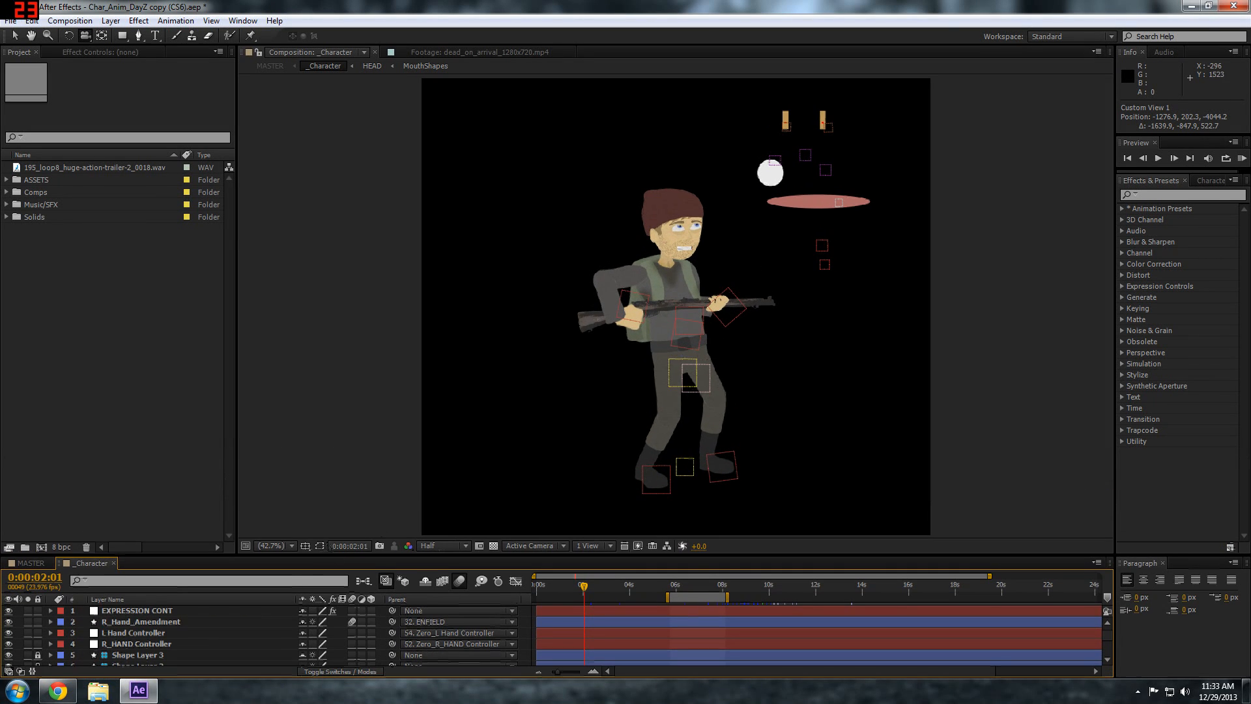
Pose the character's leg by moving the C_R_FOOT controller and rotating it to -0.5°
{"action": "key", "text": "v"}
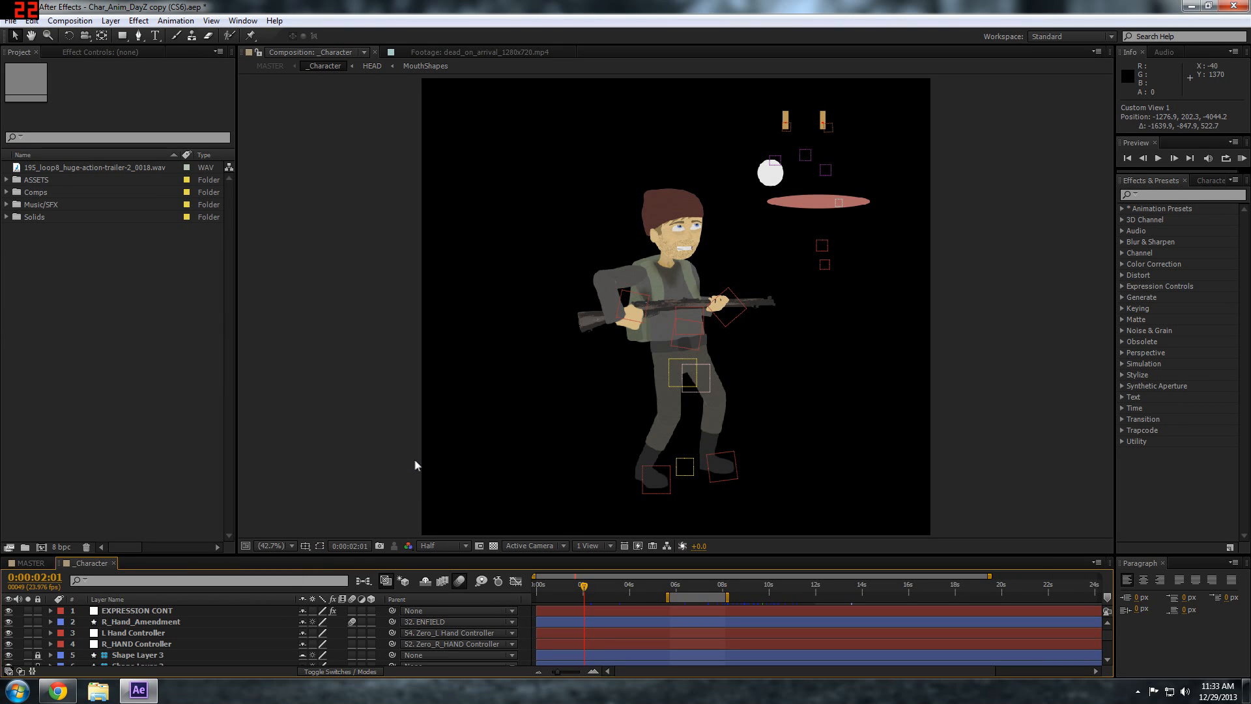
{"action": "key", "text": "space"}
{"action": "left_click_drag", "start_coordinate": [674, 381], "coordinate": [610, 379]}
{"action": "left_click_drag", "start_coordinate": [722, 312], "coordinate": [691, 281]}
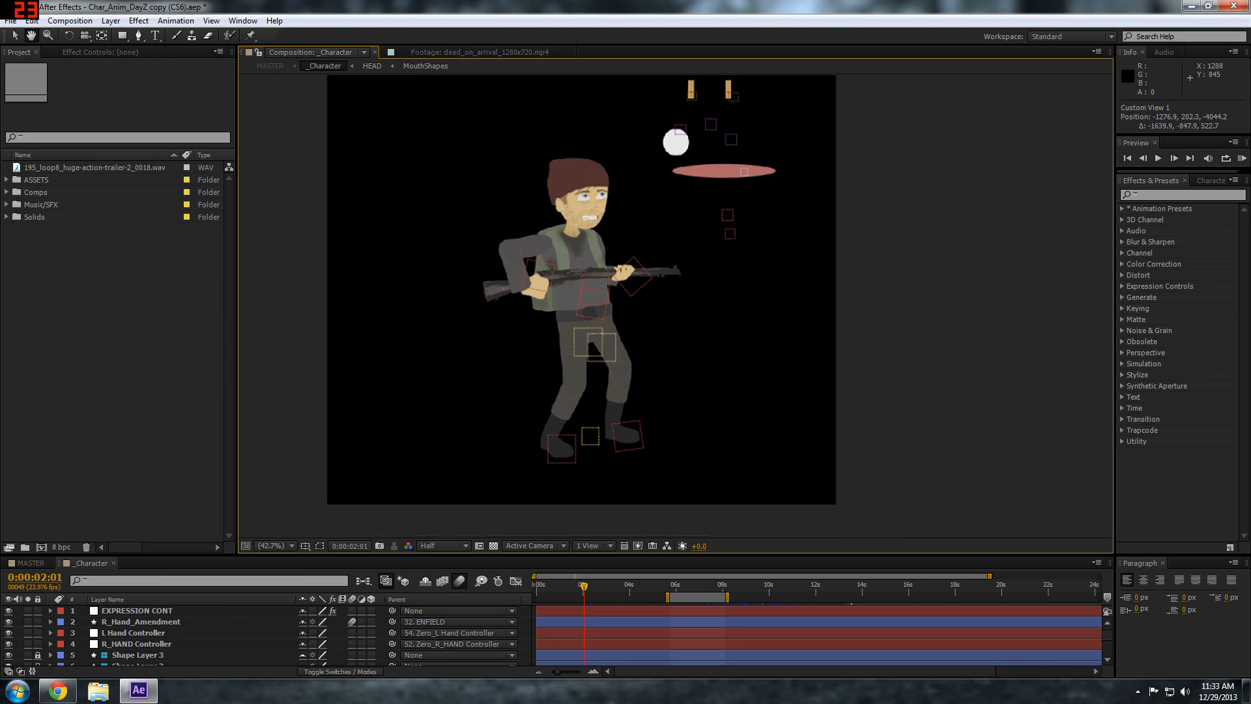
{"action": "scroll", "coordinate": [691, 281], "scroll_direction": "up", "scroll_amount": 1}
{"action": "scroll", "coordinate": [678, 303], "scroll_direction": "up", "scroll_amount": 2}
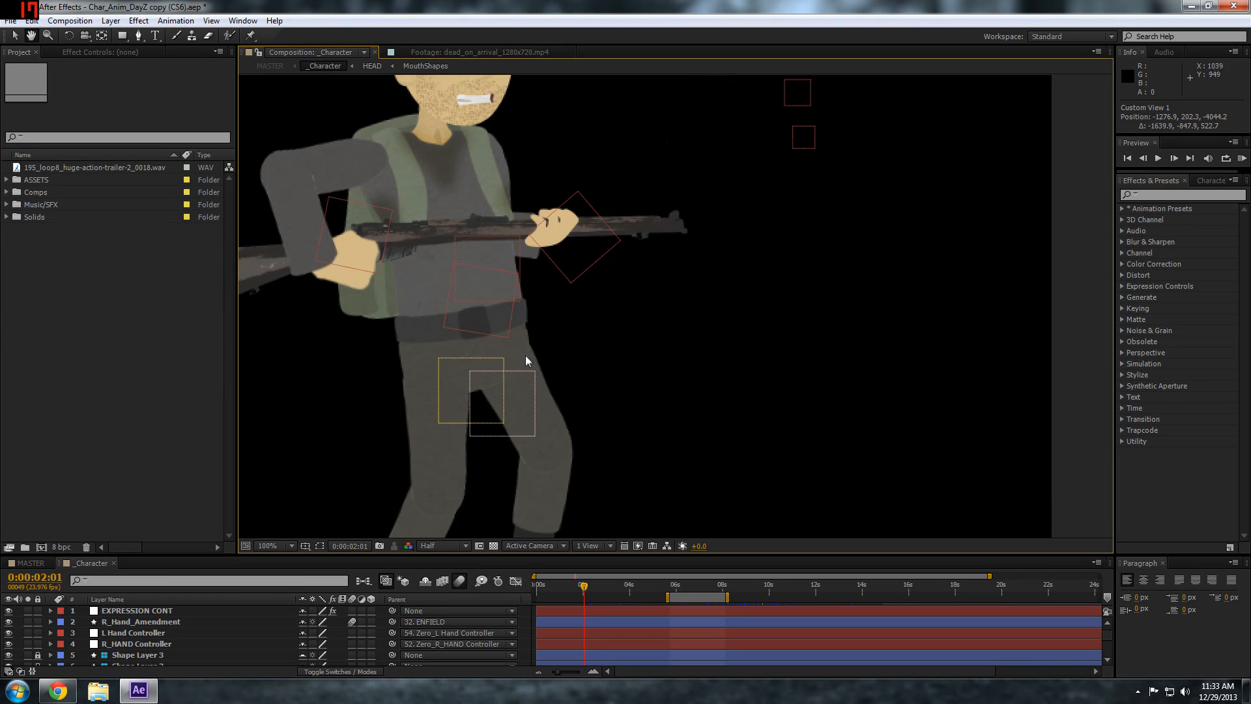
{"action": "key", "text": "space"}
{"action": "left_click_drag", "start_coordinate": [544, 394], "coordinate": [650, 243]}
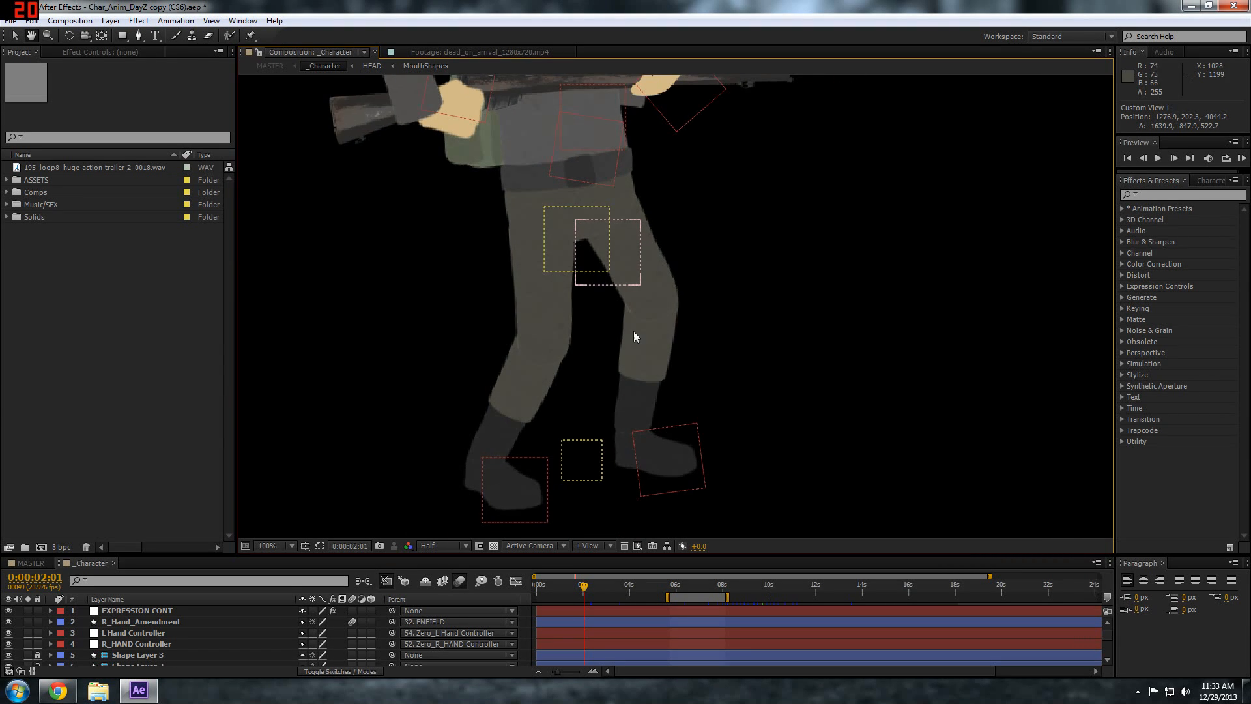
{"action": "mouse_move", "coordinate": [656, 454]}
{"action": "left_mouse_down"}
{"action": "mouse_move", "coordinate": [696, 445]}
{"action": "mouse_move", "coordinate": [722, 486]}
{"action": "mouse_move", "coordinate": [646, 472]}
{"action": "mouse_move", "coordinate": [633, 426]}
{"action": "mouse_move", "coordinate": [711, 395]}
{"action": "mouse_move", "coordinate": [659, 460]}
{"action": "mouse_move", "coordinate": [662, 406]}
{"action": "mouse_move", "coordinate": [639, 411]}
{"action": "mouse_move", "coordinate": [659, 406]}
{"action": "mouse_move", "coordinate": [650, 417]}
{"action": "mouse_move", "coordinate": [667, 420]}
{"action": "mouse_move", "coordinate": [632, 466]}
{"action": "mouse_move", "coordinate": [673, 453]}
{"action": "left_mouse_up"}
{"action": "key", "text": "w"}
{"action": "key", "text": "w"}
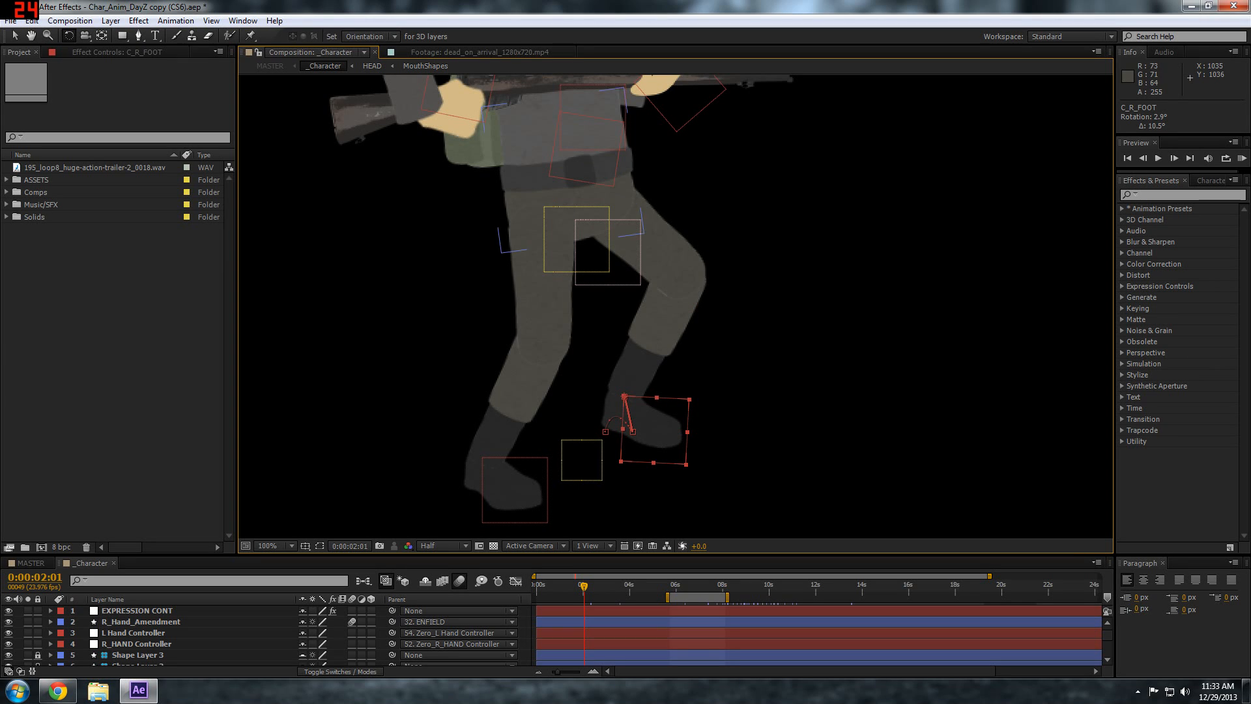
{"action": "key", "text": "v"}
{"action": "left_click_drag", "start_coordinate": [674, 415], "coordinate": [715, 405]}
{"action": "key", "text": "w"}
{"action": "key", "text": "v"}
Move the Pupils Controller within the white eye circle to redirect the gaze, and adjust the eyelid controllers
{"action": "scroll", "coordinate": [675, 455], "scroll_direction": "down", "scroll_amount": 2}
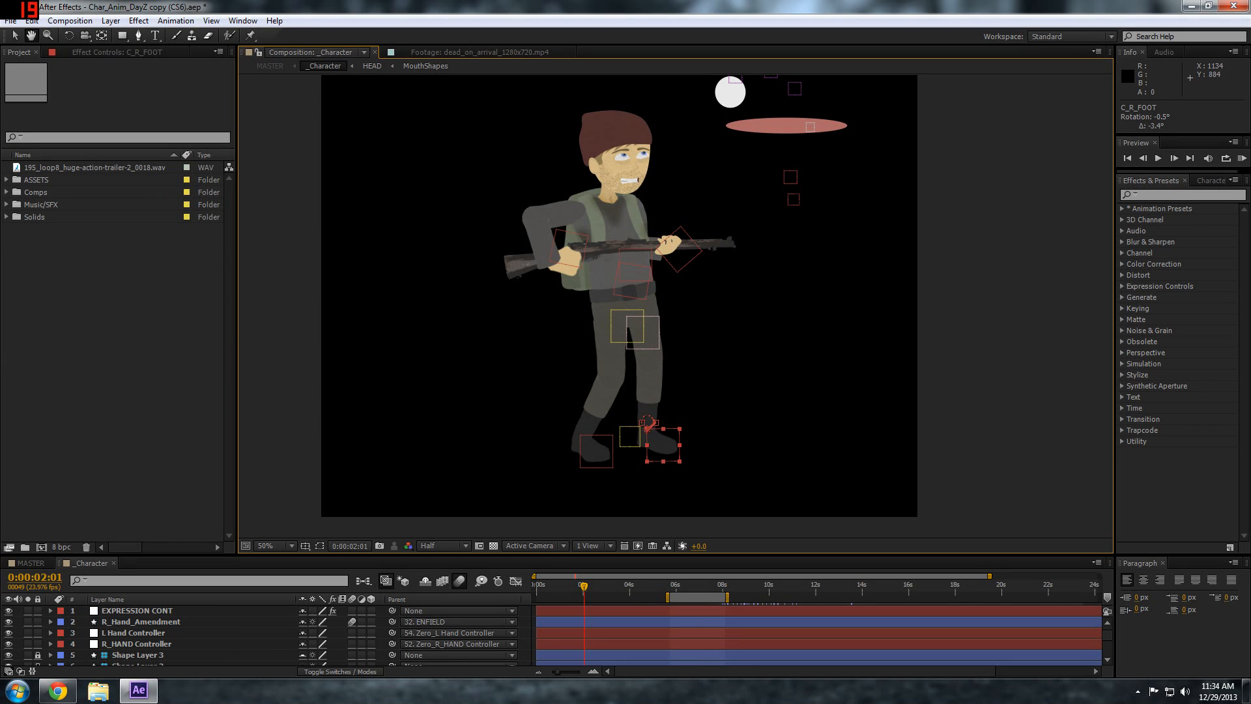
{"action": "left_click_drag", "start_coordinate": [822, 212], "coordinate": [770, 327]}
{"action": "key", "text": "v"}
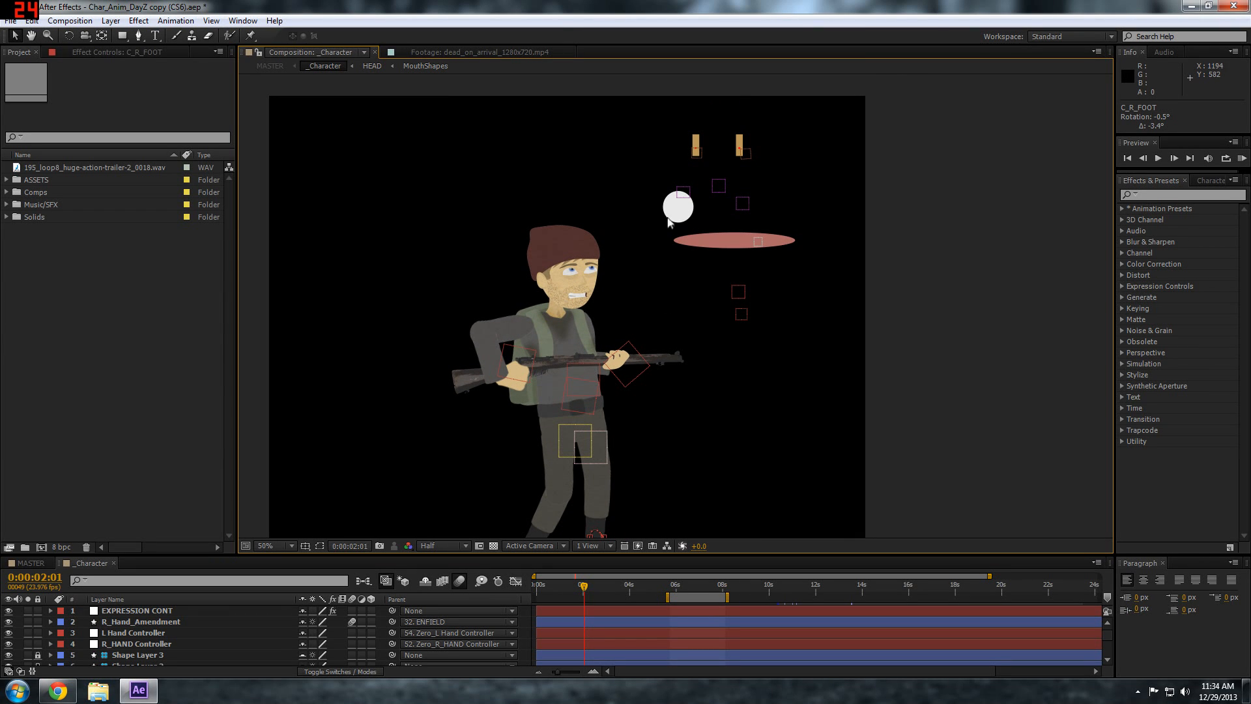
{"action": "left_click_drag", "start_coordinate": [686, 192], "coordinate": [695, 201]}
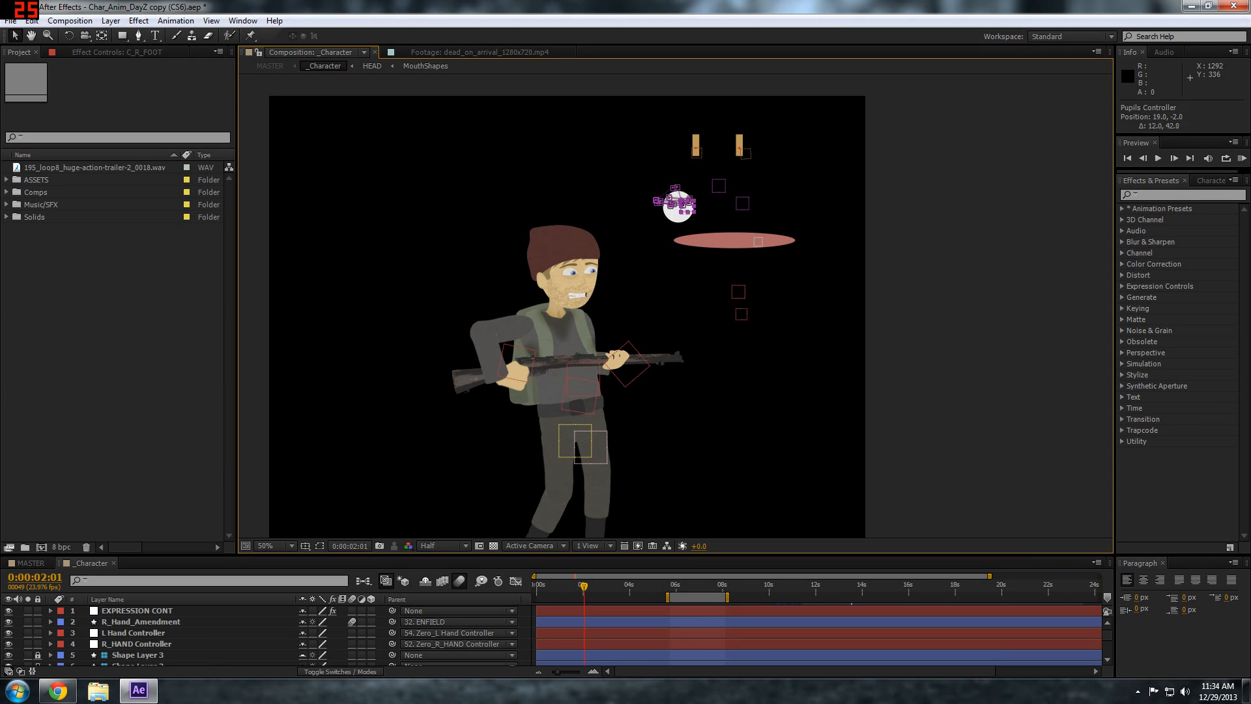
{"action": "left_click_drag", "start_coordinate": [687, 201], "coordinate": [737, 200]}
Adjust the eyebrow expression by moving and rotating the R_brow controller
{"action": "mouse_move", "coordinate": [744, 152]}
{"action": "left_mouse_down"}
{"action": "mouse_move", "coordinate": [763, 170]}
{"action": "mouse_move", "coordinate": [749, 155]}
{"action": "left_mouse_up"}
{"action": "key", "text": "w"}
{"action": "key", "text": "v"}
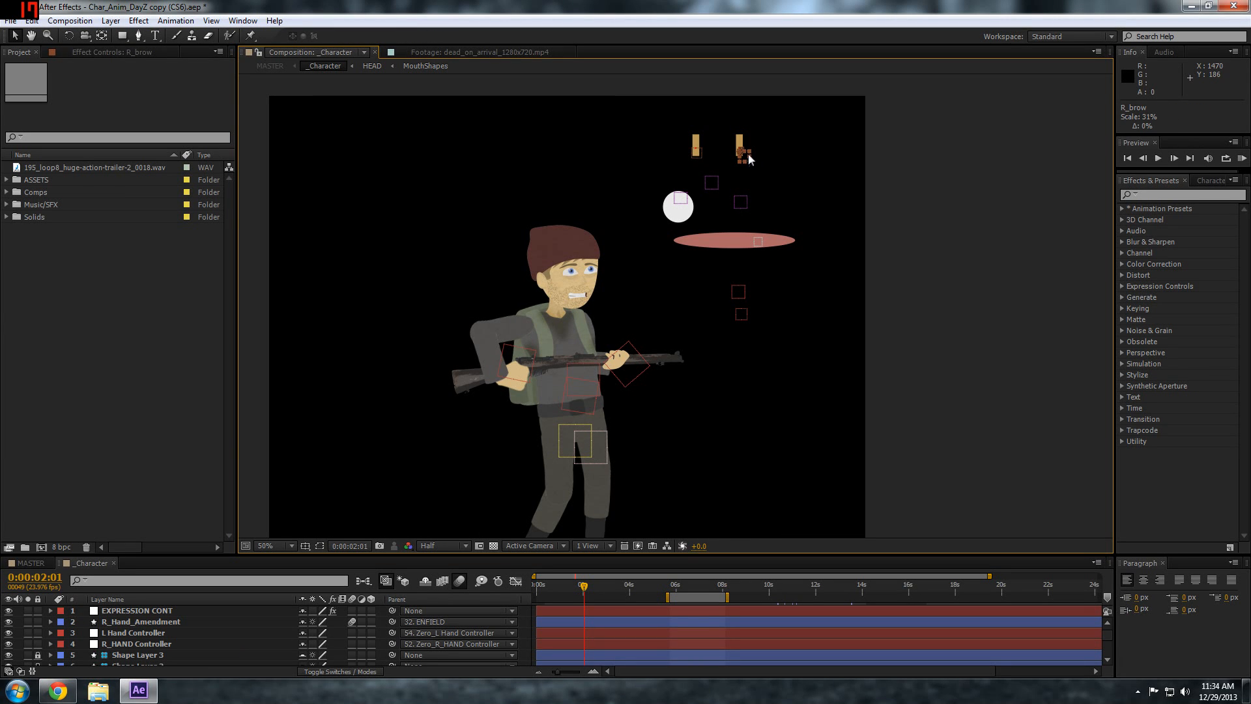
Shift the R_HAND Controller to about 52, 2 and the L Hand Controller to about 10, 12
{"action": "mouse_move", "coordinate": [739, 292]}
{"action": "left_mouse_down"}
{"action": "mouse_move", "coordinate": [751, 291]}
{"action": "mouse_move", "coordinate": [717, 294]}
{"action": "mouse_move", "coordinate": [751, 292]}
{"action": "mouse_move", "coordinate": [739, 297]}
{"action": "left_mouse_up"}
{"action": "left_click", "coordinate": [741, 315]}
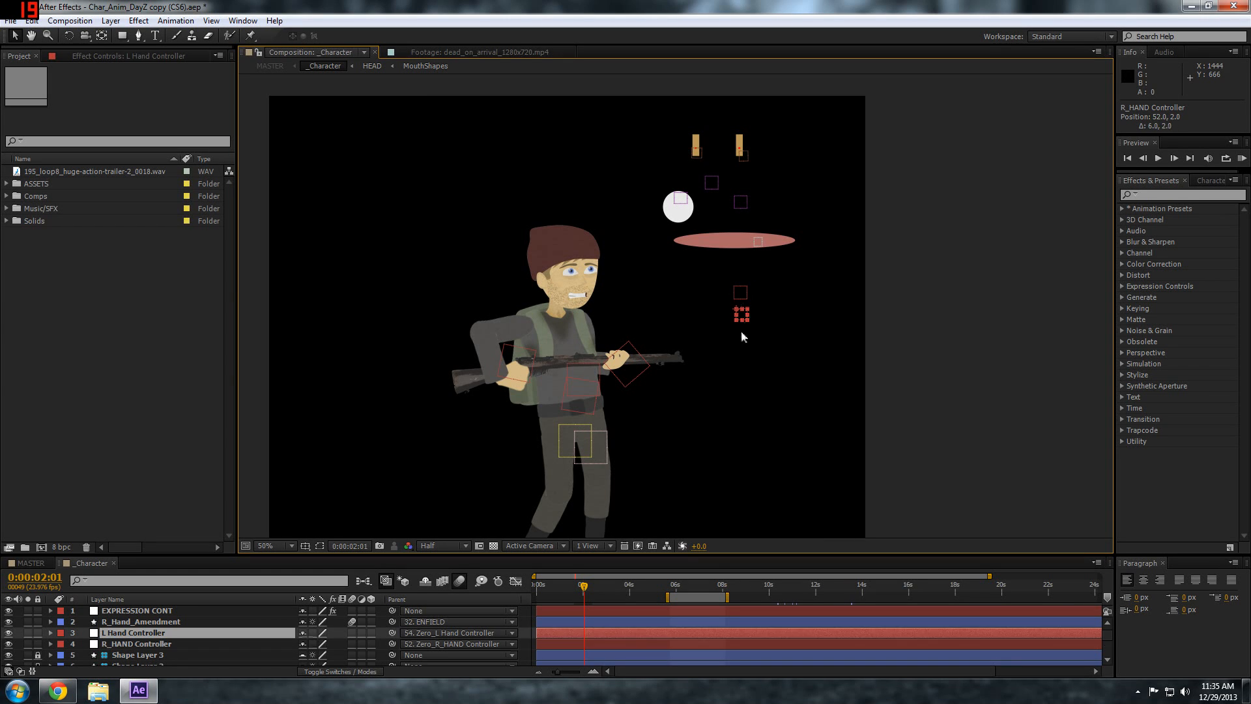
{"action": "mouse_move", "coordinate": [742, 315]}
{"action": "left_mouse_down"}
{"action": "mouse_move", "coordinate": [764, 316]}
{"action": "mouse_move", "coordinate": [745, 319]}
{"action": "left_mouse_up"}
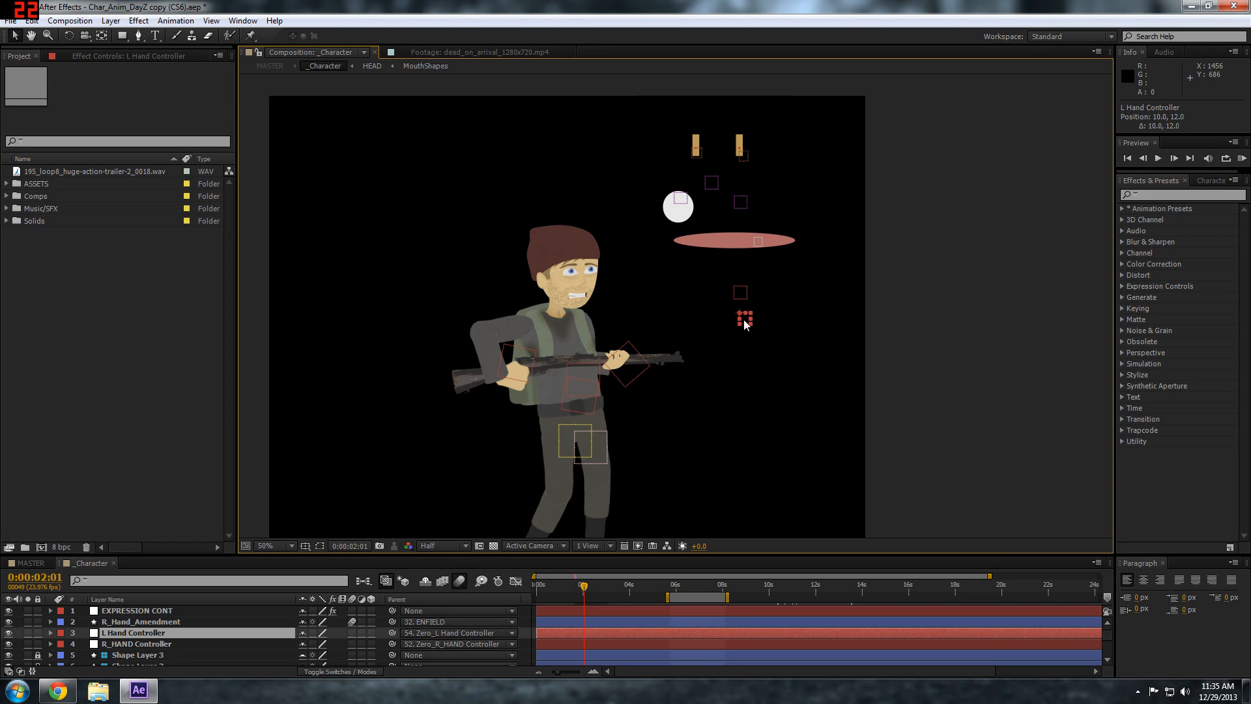
Move the Mouth Controller within the pink mouth ellipse to change the mouth shape, leaving it at about 176, -3
{"action": "left_click", "coordinate": [733, 246]}
{"action": "scroll", "coordinate": [752, 247], "scroll_direction": "up", "scroll_amount": 1}
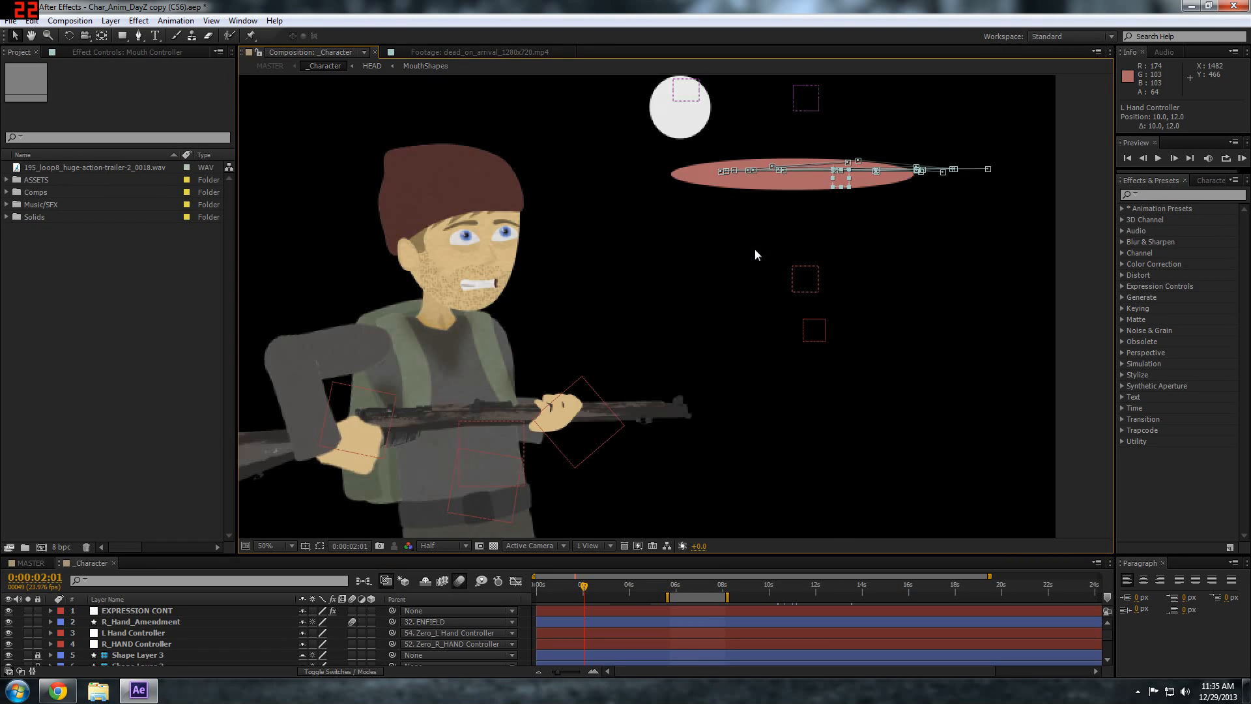
{"action": "scroll", "coordinate": [846, 231], "scroll_direction": "down", "scroll_amount": 1}
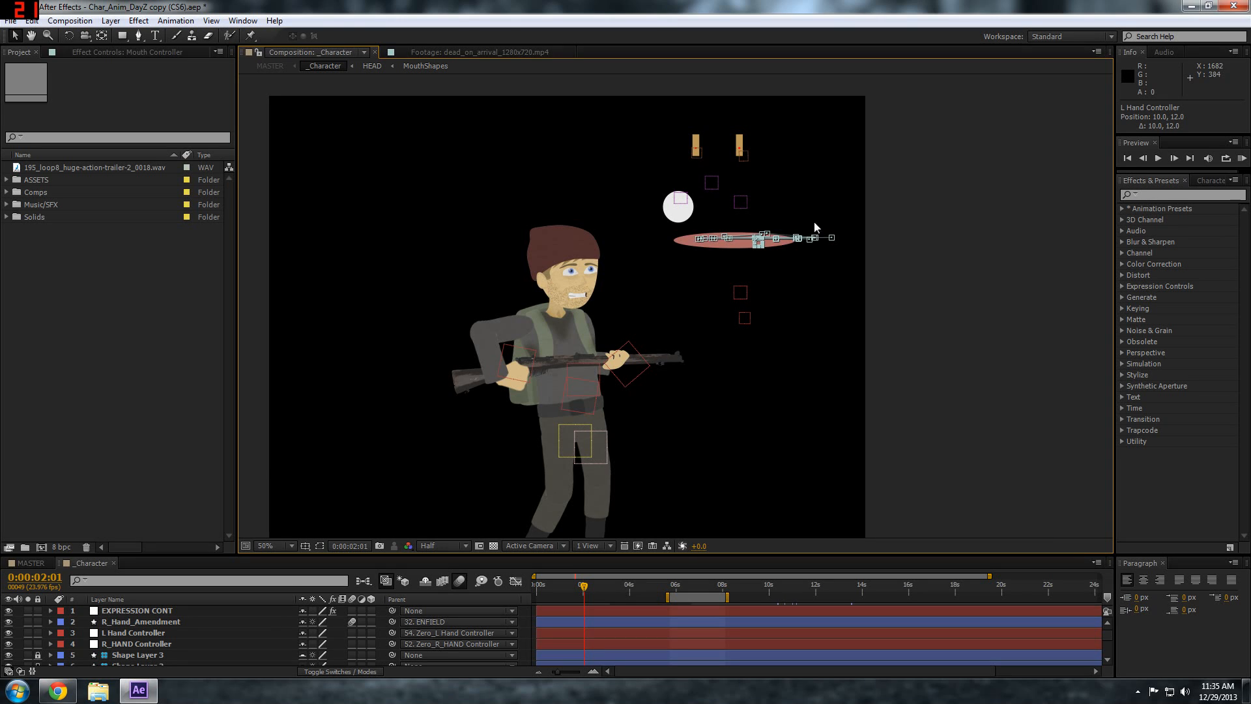
{"action": "scroll", "coordinate": [766, 252], "scroll_direction": "up", "scroll_amount": 1}
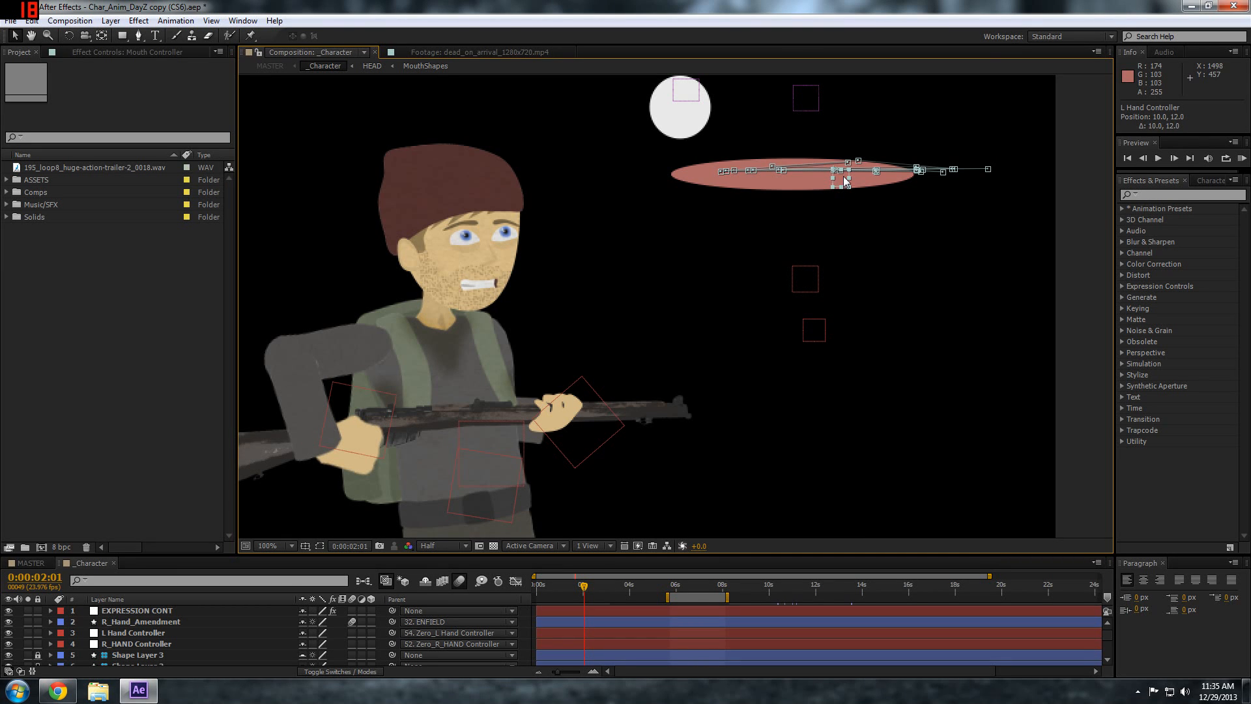
{"action": "left_click_drag", "start_coordinate": [845, 183], "coordinate": [813, 197]}
{"action": "scroll", "coordinate": [813, 202], "scroll_direction": "down", "scroll_amount": 2}
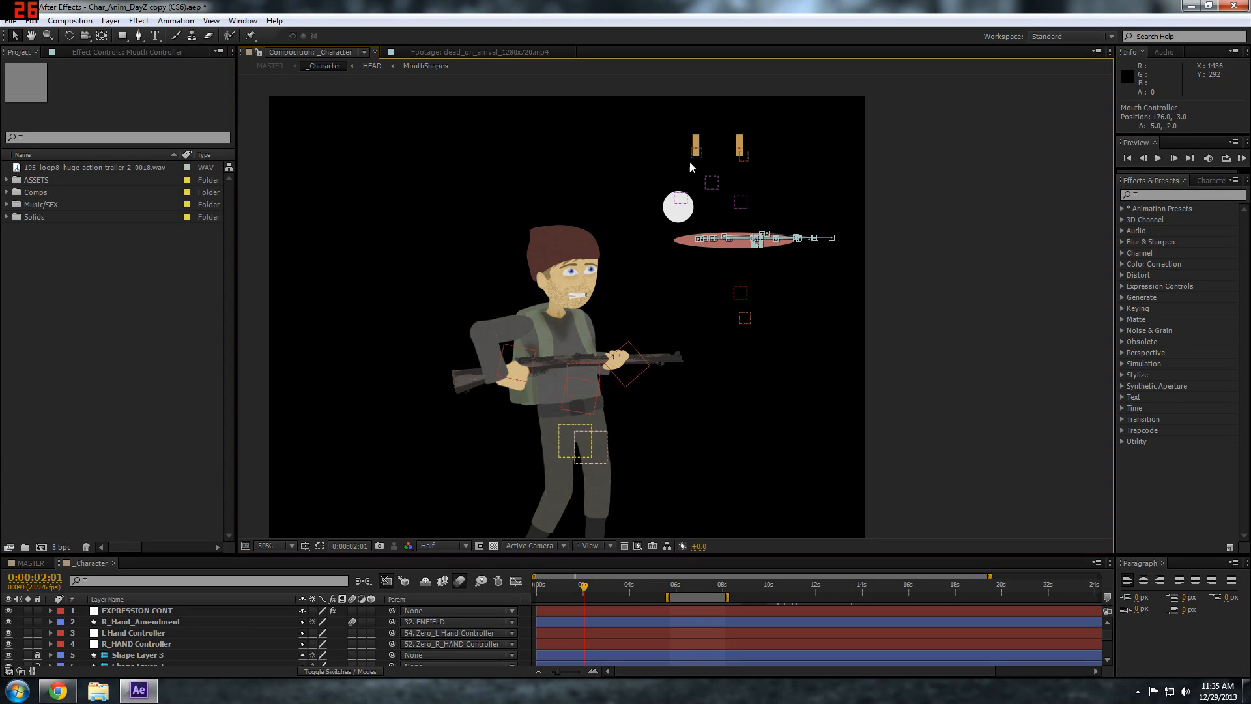
{"action": "left_click", "coordinate": [557, 356]}
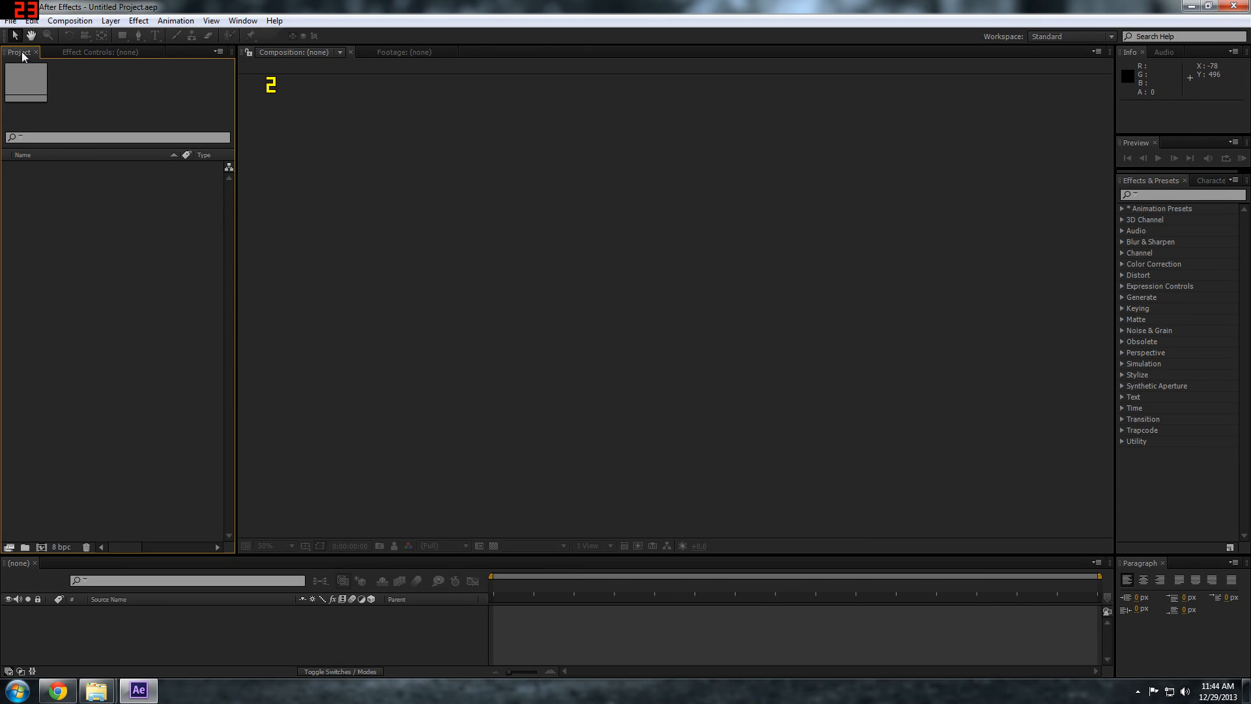
Run the Duik script file from the ScriptUI Panels folder and move its Duduf IK Tools window lower
{"action": "left_click", "coordinate": [10, 20]}
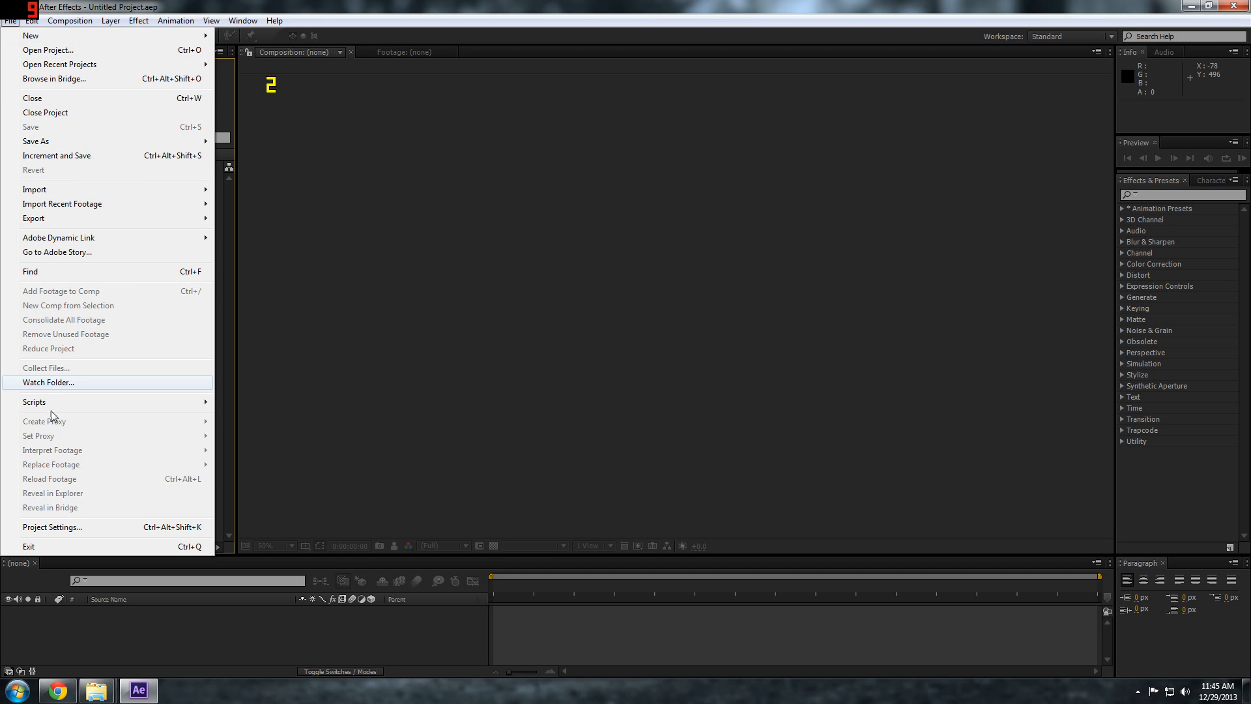
{"action": "mouse_move", "coordinate": [59, 409]}
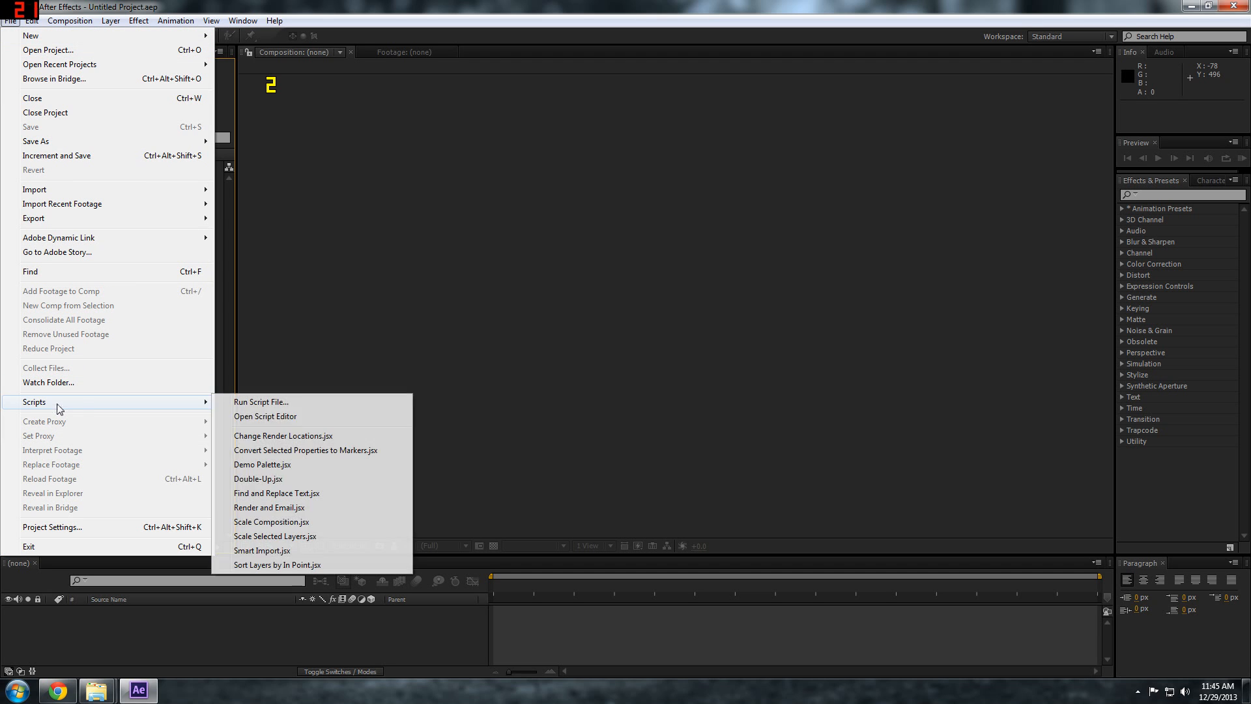
{"action": "left_click", "coordinate": [266, 405]}
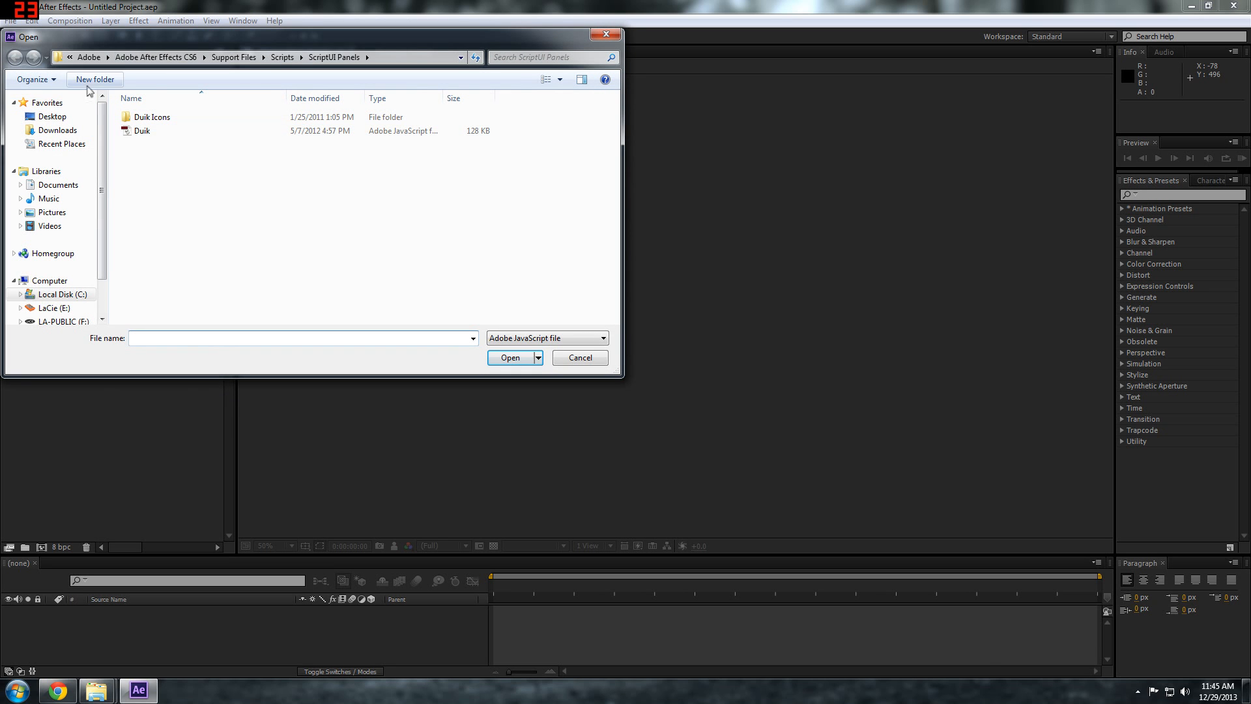
{"action": "left_click", "coordinate": [284, 57]}
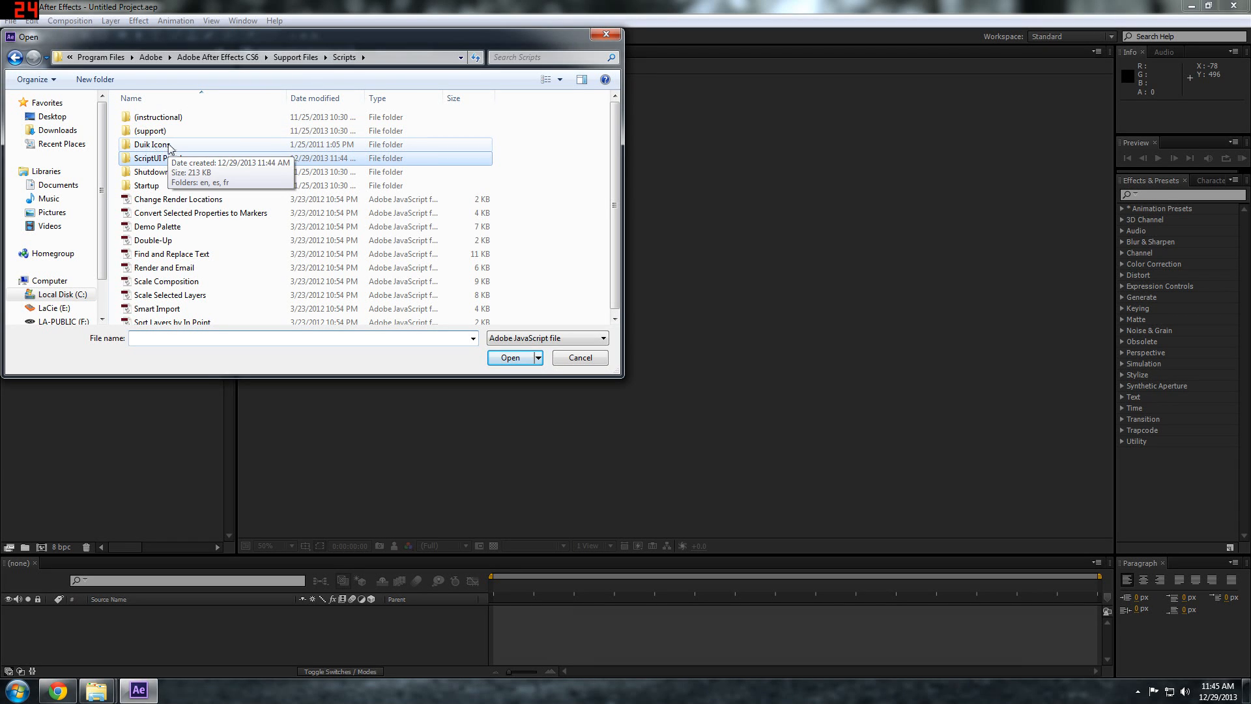
{"action": "double_click", "coordinate": [154, 162]}
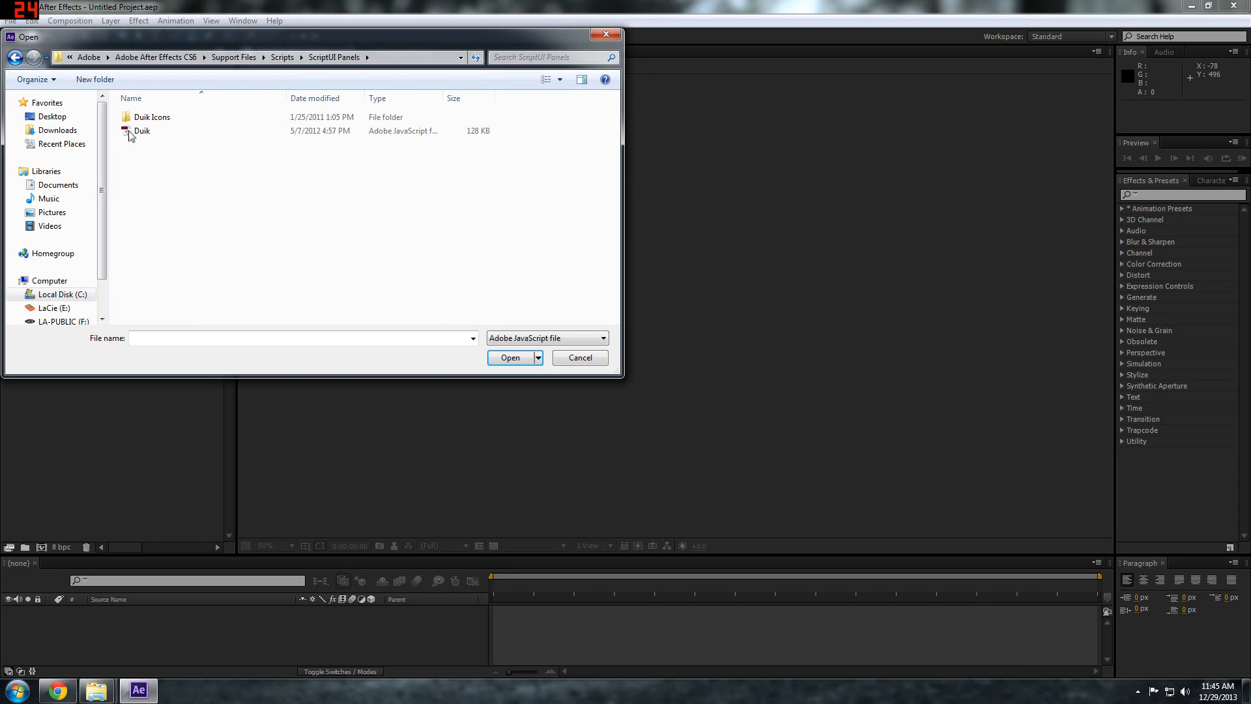
{"action": "left_click", "coordinate": [140, 131]}
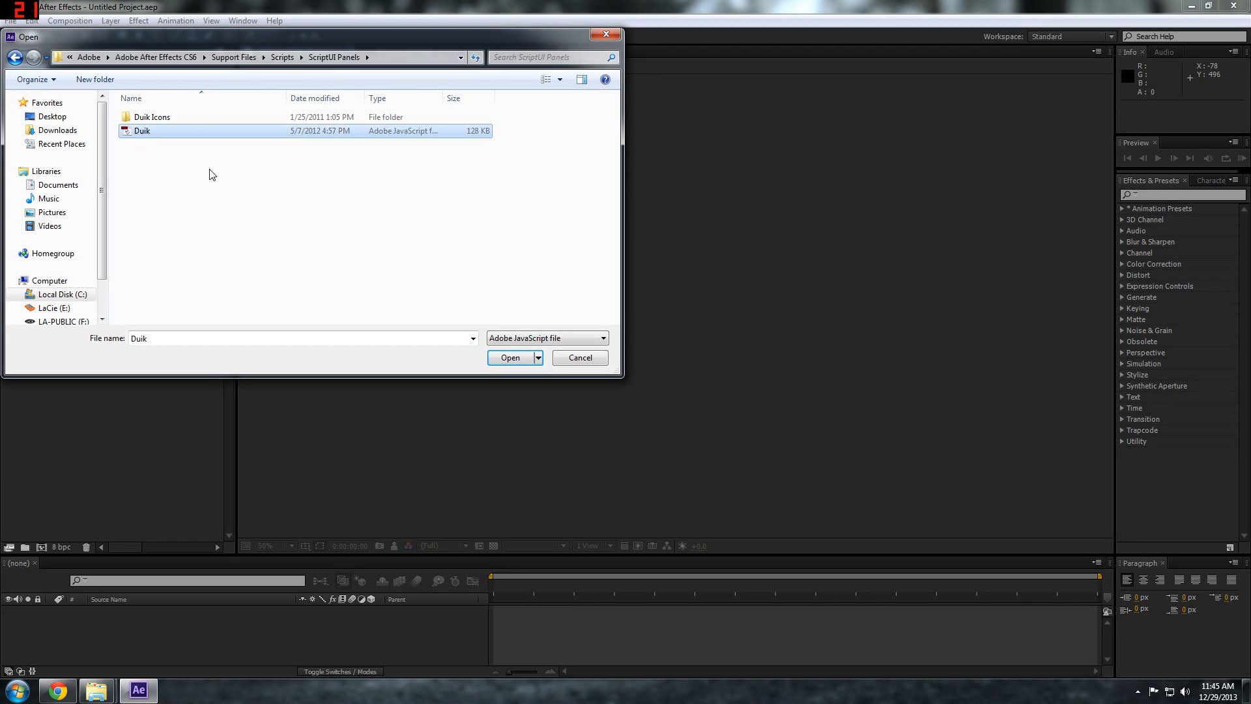
{"action": "left_click", "coordinate": [515, 358]}
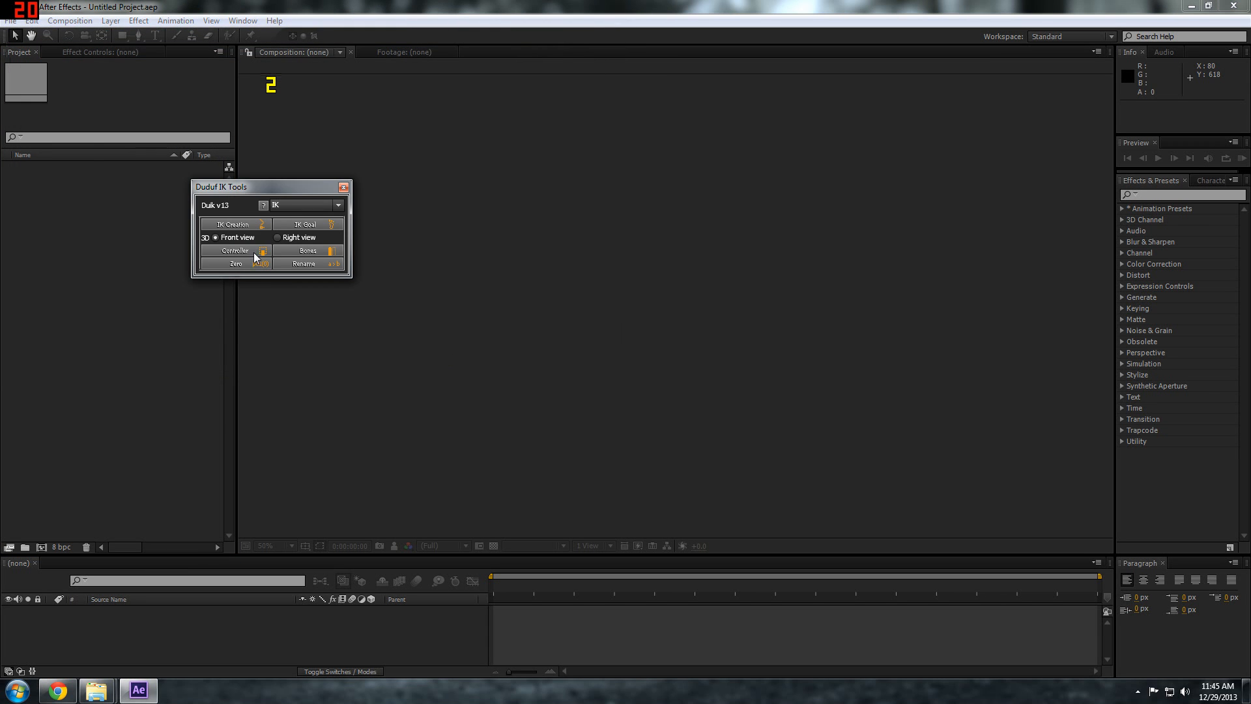
{"action": "left_click_drag", "start_coordinate": [290, 193], "coordinate": [334, 452]}
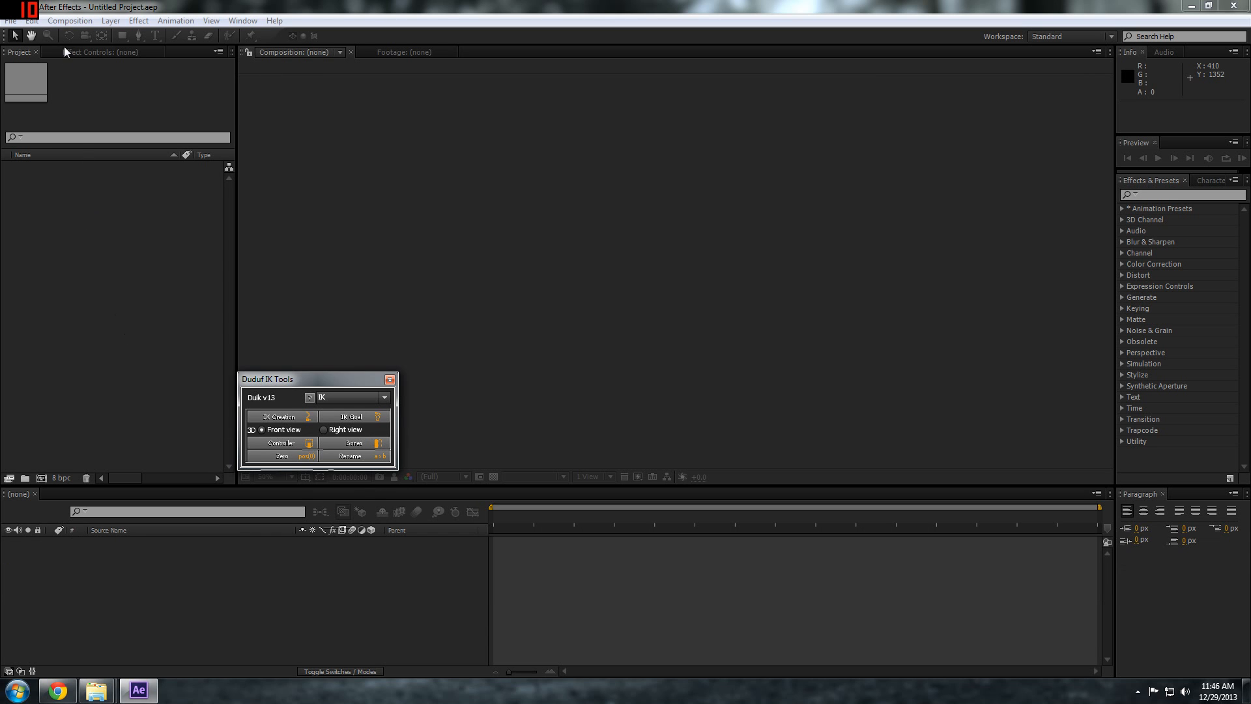
Create a 1280 x 720 px composition at 23.976 fps and move the Duduf IK Tools window clear of the composition viewer
{"action": "left_click", "coordinate": [65, 20]}
{"action": "left_click", "coordinate": [74, 35]}
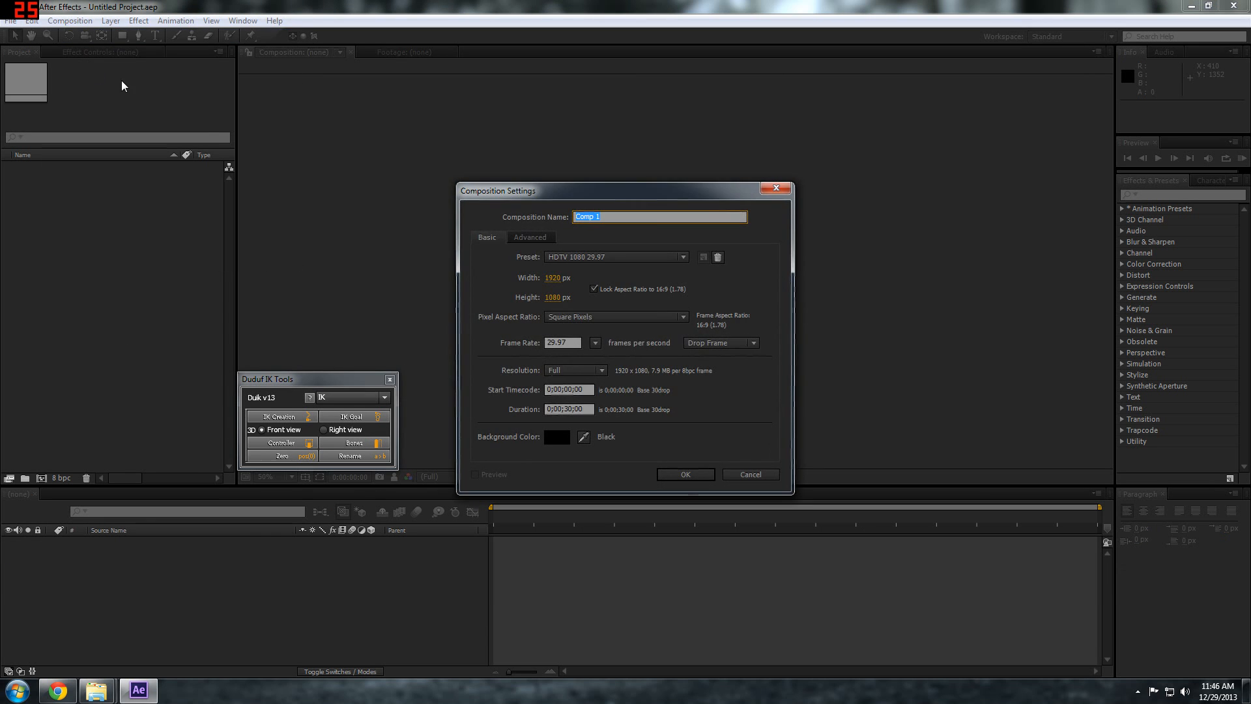
{"action": "left_click", "coordinate": [614, 256]}
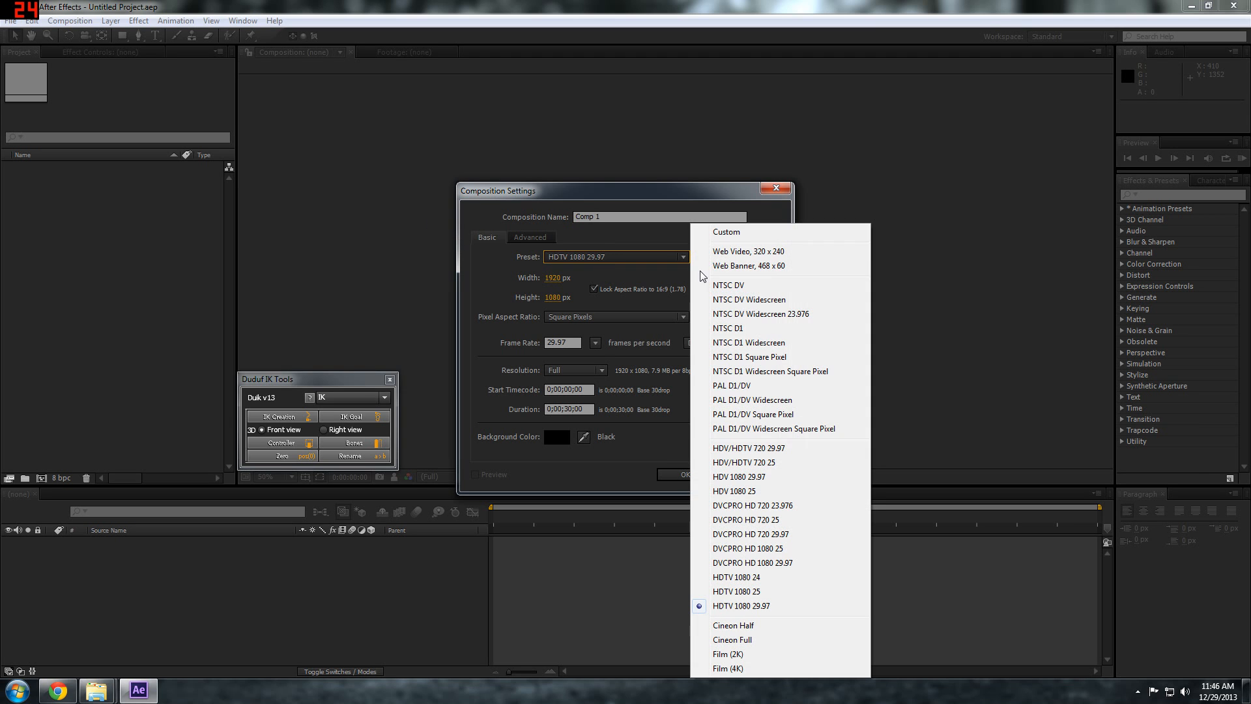
{"action": "left_click", "coordinate": [733, 235]}
{"action": "left_click", "coordinate": [551, 278]}
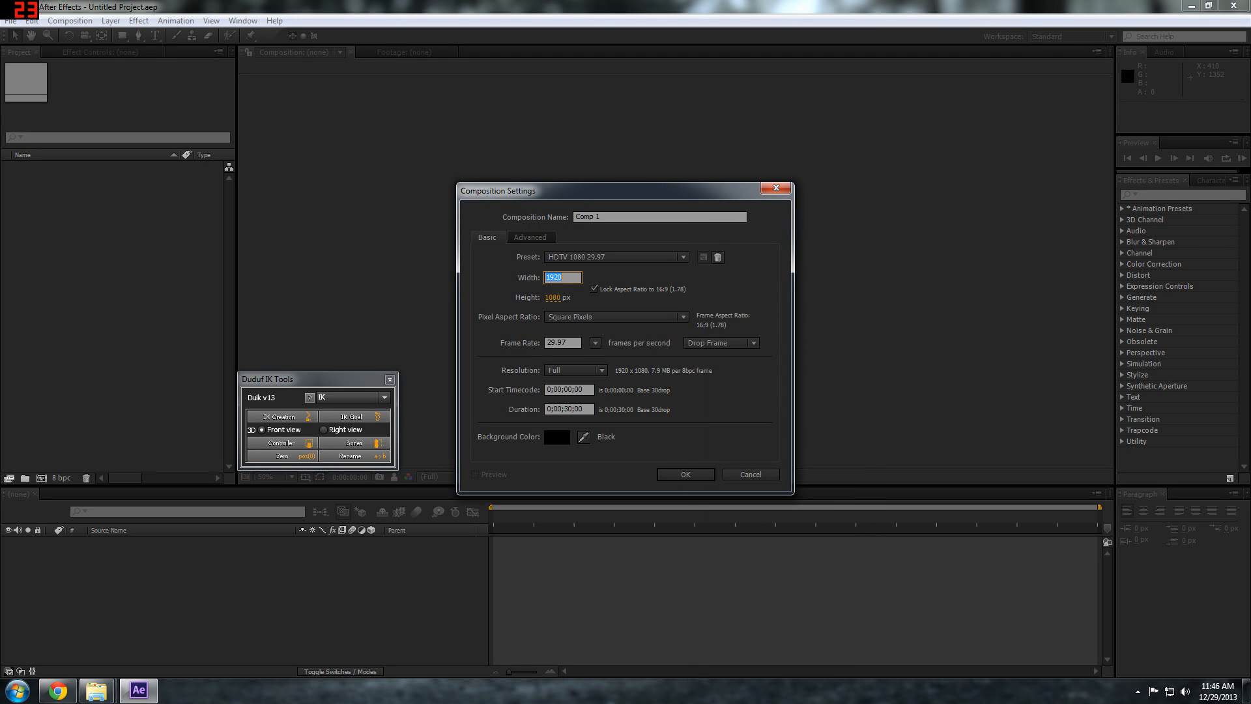
{"action": "type", "text": "1"}
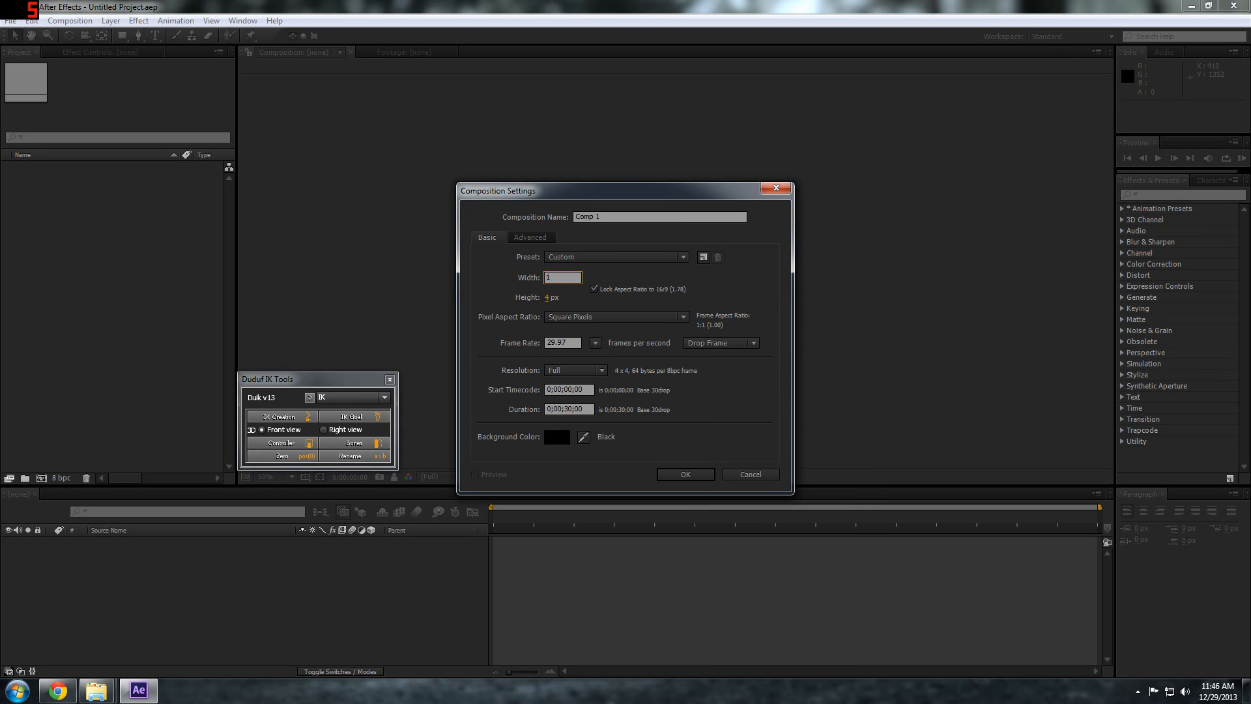
{"action": "type", "text": "1280"}
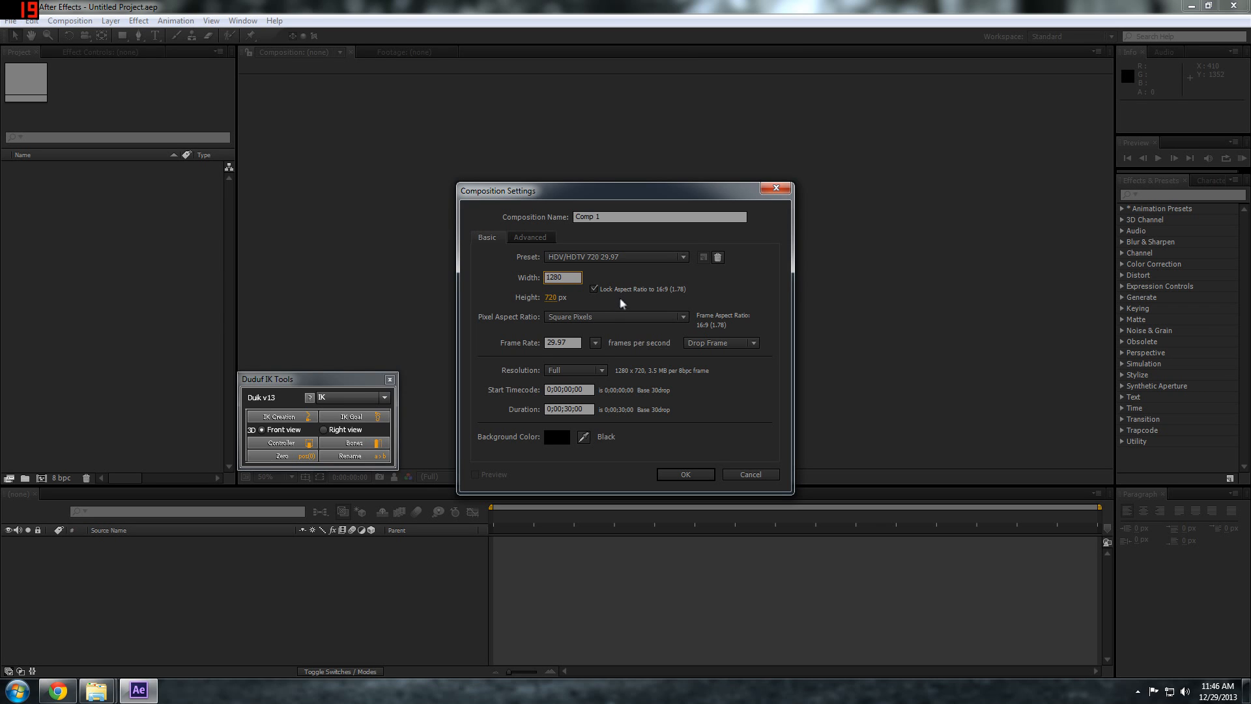
{"action": "key", "text": "Return"}
{"action": "left_click", "coordinate": [595, 344]}
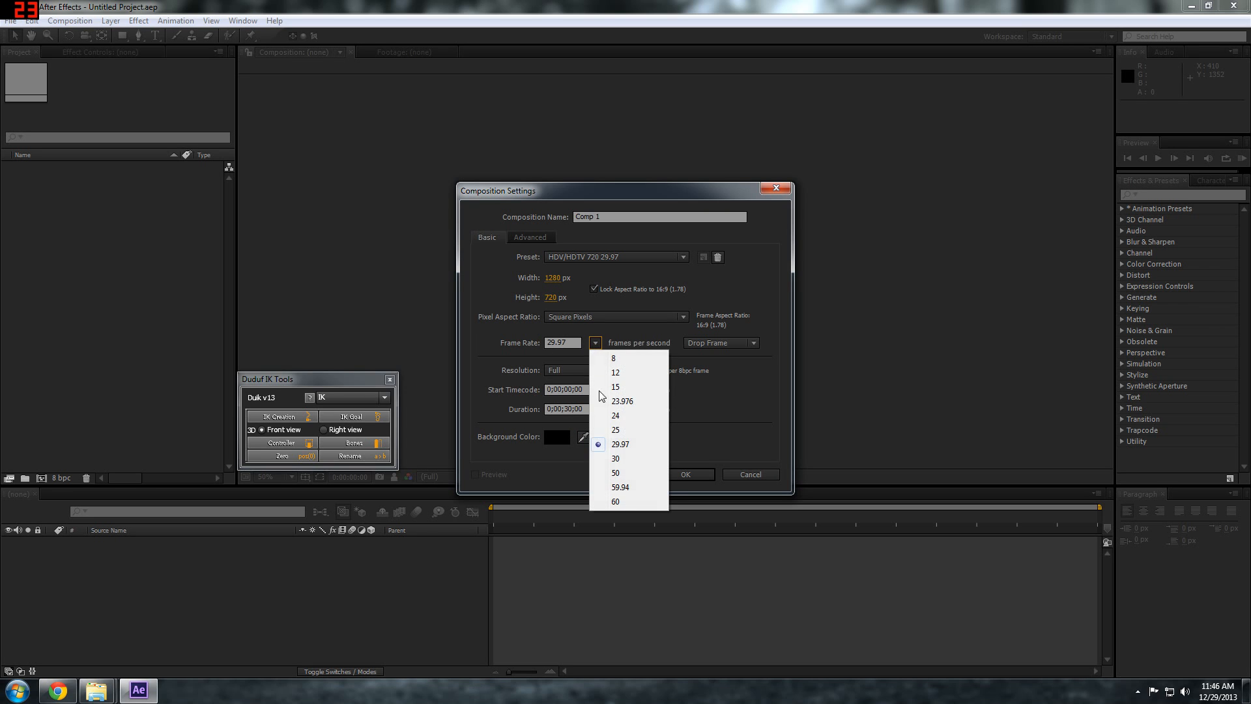
{"action": "left_click", "coordinate": [606, 401]}
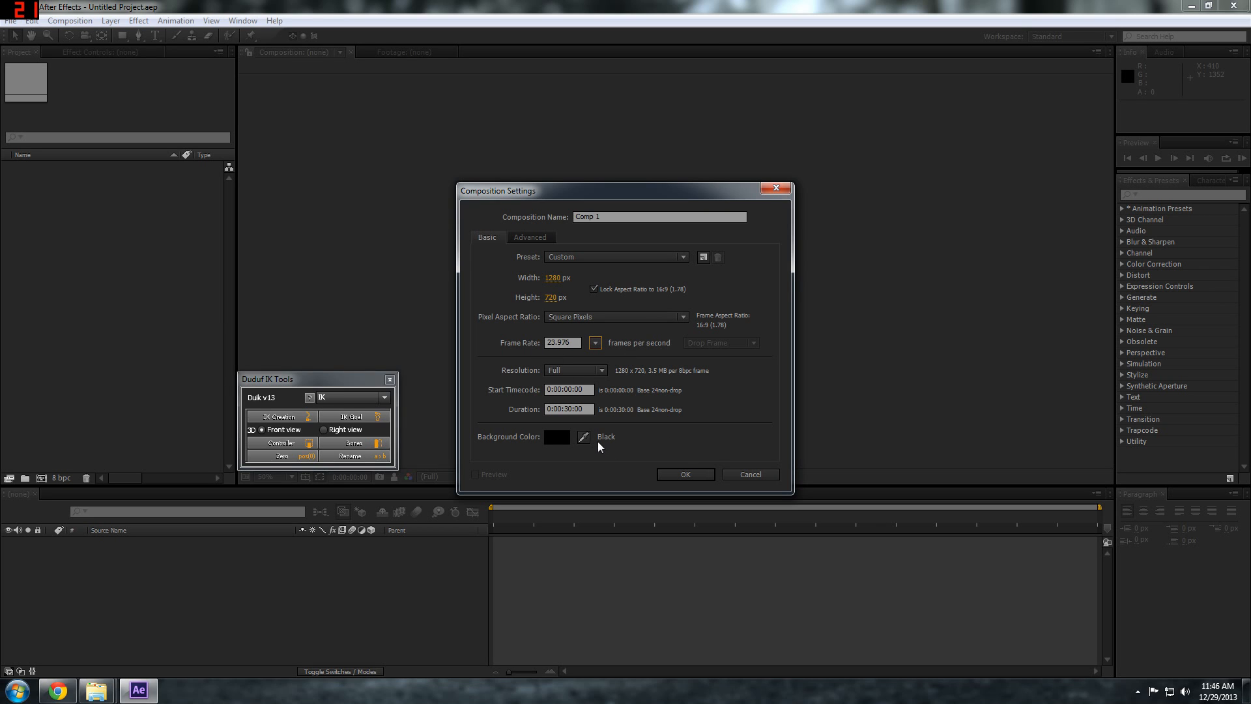
{"action": "left_click", "coordinate": [684, 480]}
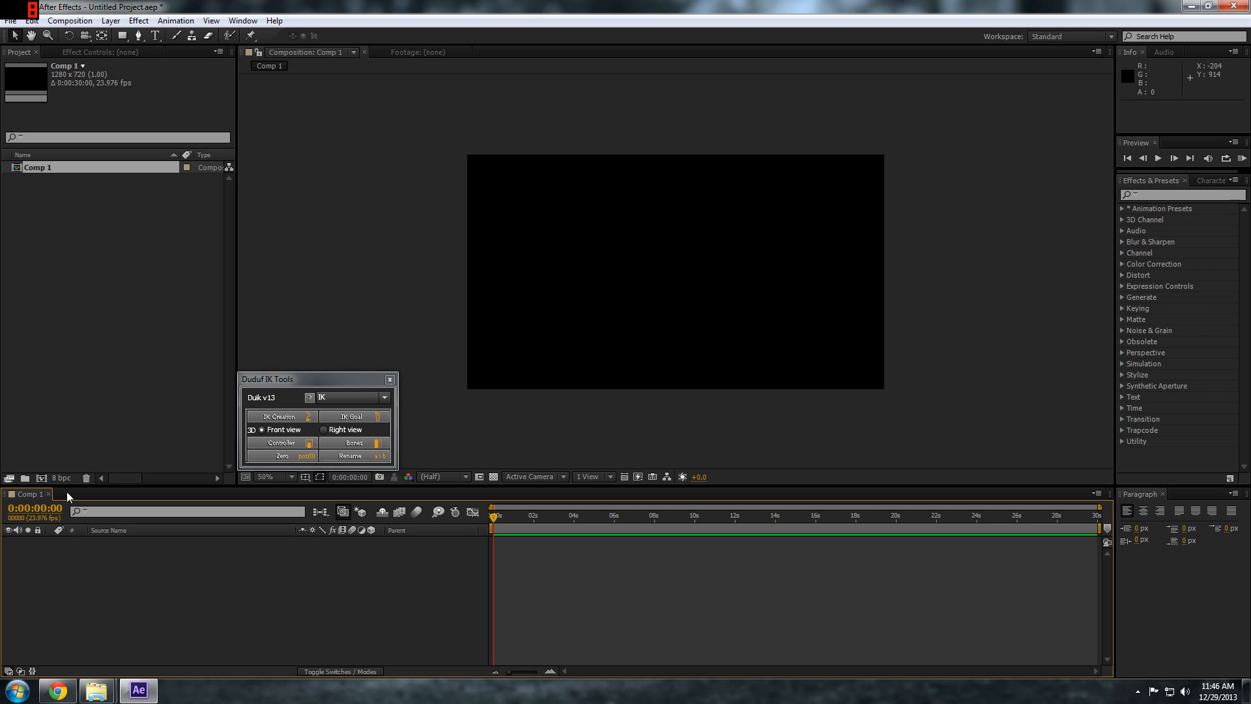
{"action": "left_click_drag", "start_coordinate": [310, 379], "coordinate": [74, 380]}
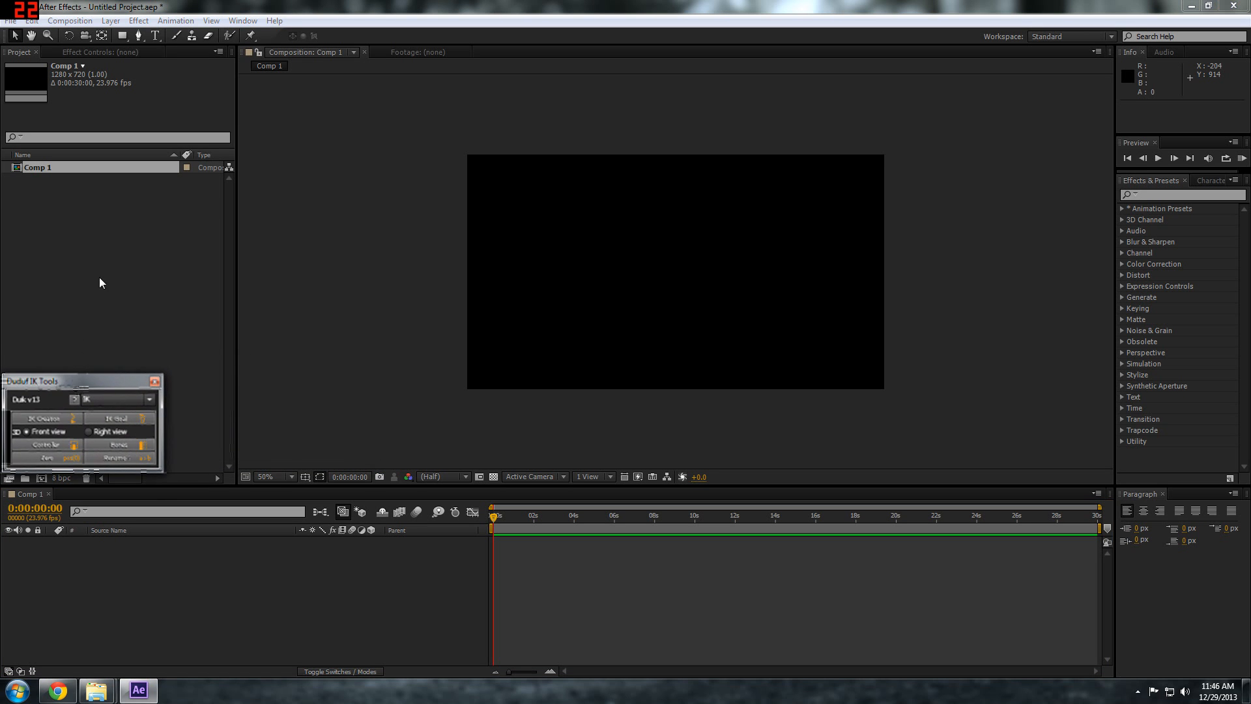
Draw a closed, rounded head shape in the upper middle of the composition using the Pen tool with RotoBezier enabled
{"action": "left_click", "coordinate": [135, 35]}
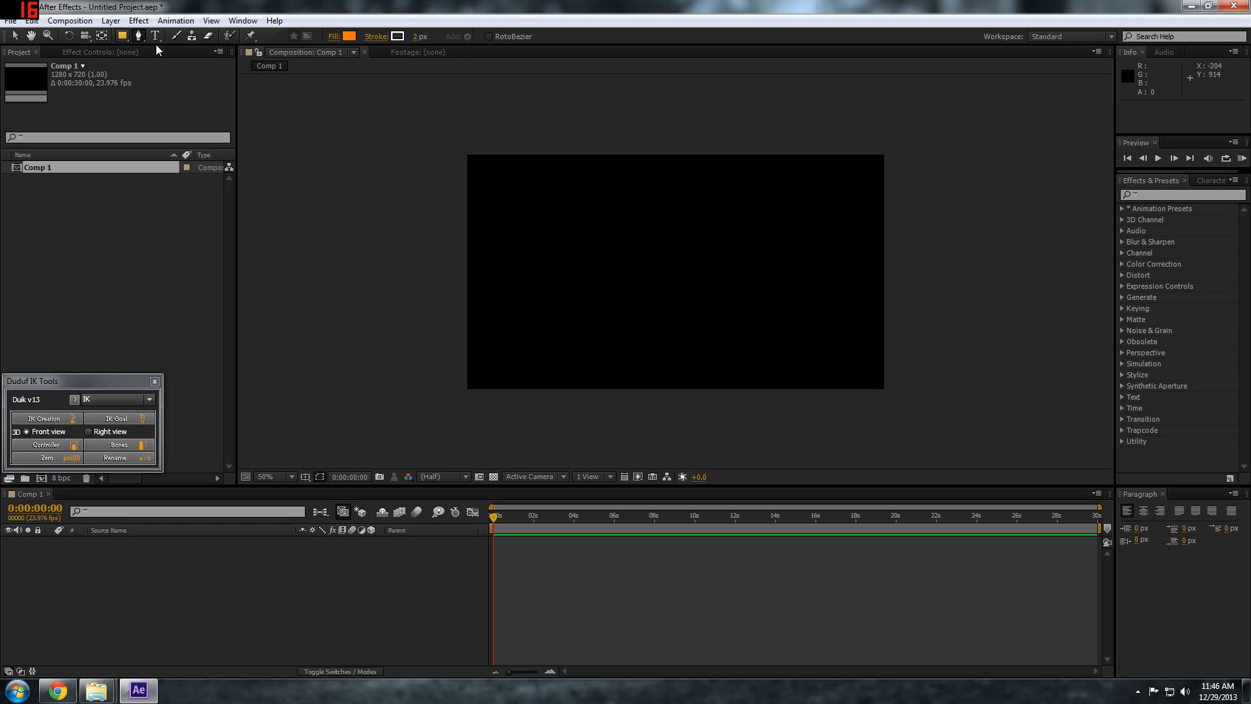
{"action": "left_click", "coordinate": [487, 37]}
{"action": "left_click", "coordinate": [622, 241]}
{"action": "left_click", "coordinate": [616, 216]}
{"action": "left_click", "coordinate": [632, 199]}
{"action": "left_click", "coordinate": [657, 210]}
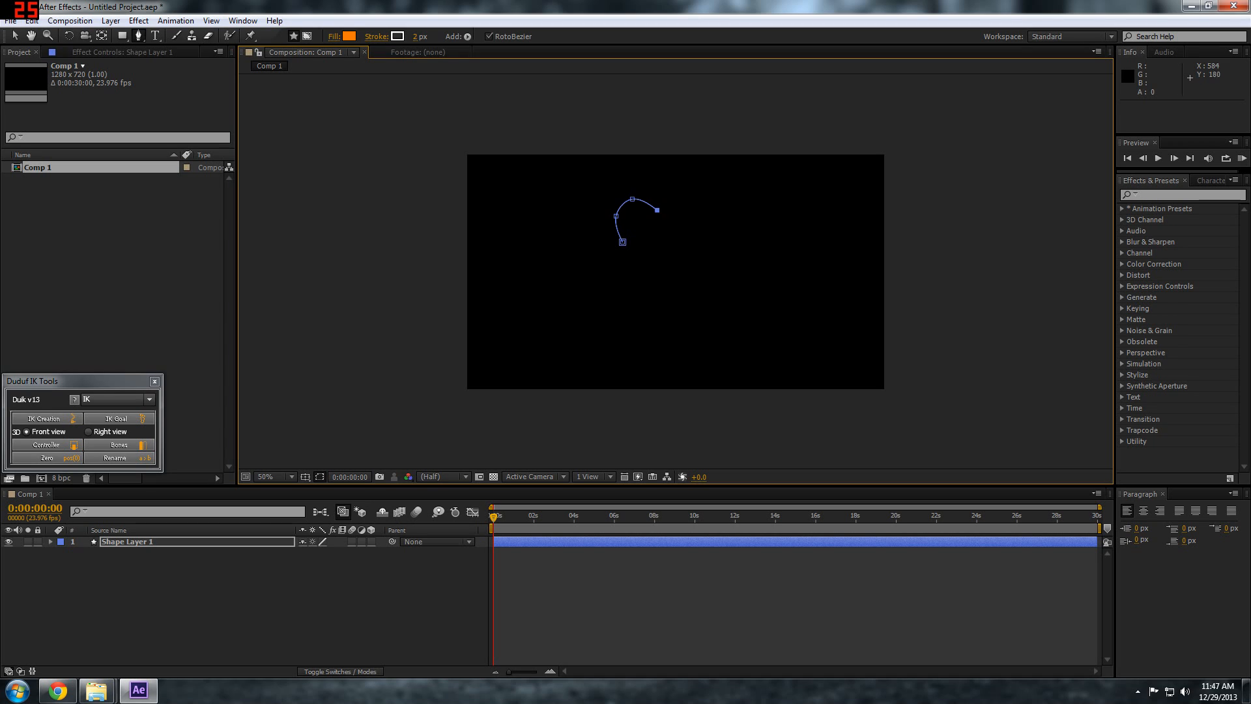
{"action": "left_click", "coordinate": [652, 240]}
{"action": "left_click", "coordinate": [623, 242]}
Refine the outline of the head shape by repositioning its vertices
{"action": "key", "text": "period"}
{"action": "key", "text": "v"}
{"action": "left_click_drag", "start_coordinate": [594, 238], "coordinate": [638, 216]}
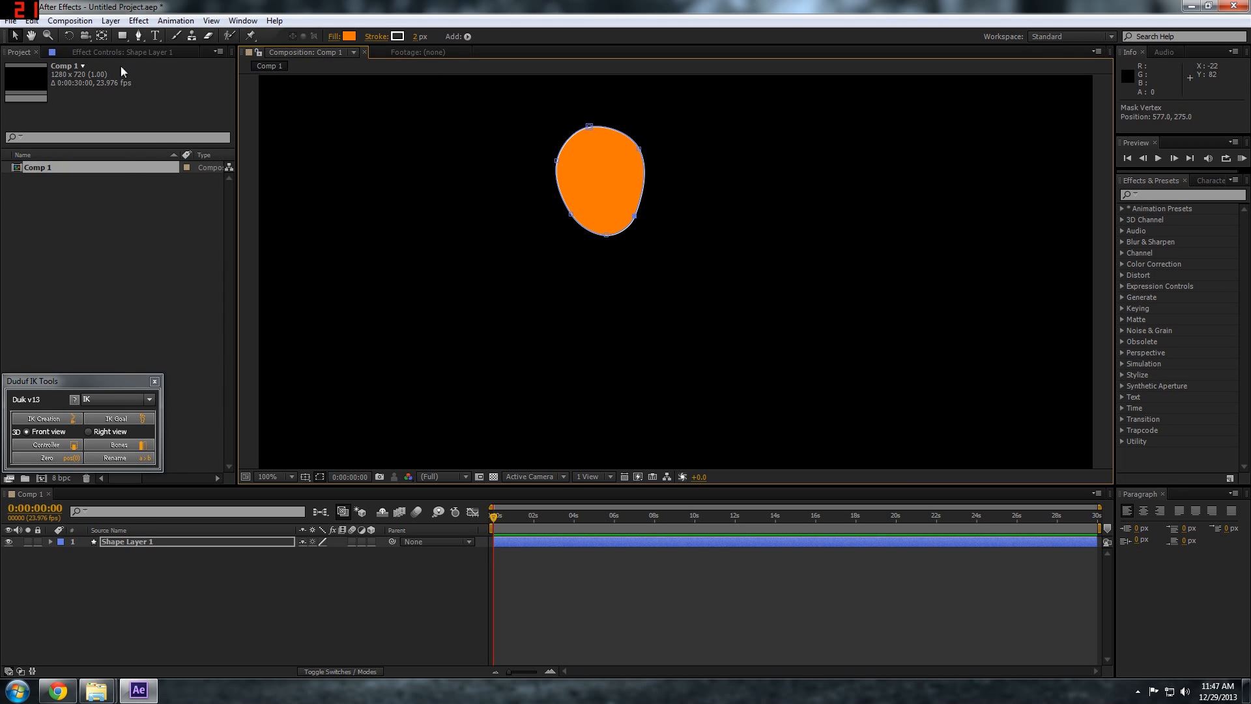
Rename the head's shape layer as Head
{"action": "left_click", "coordinate": [116, 542]}
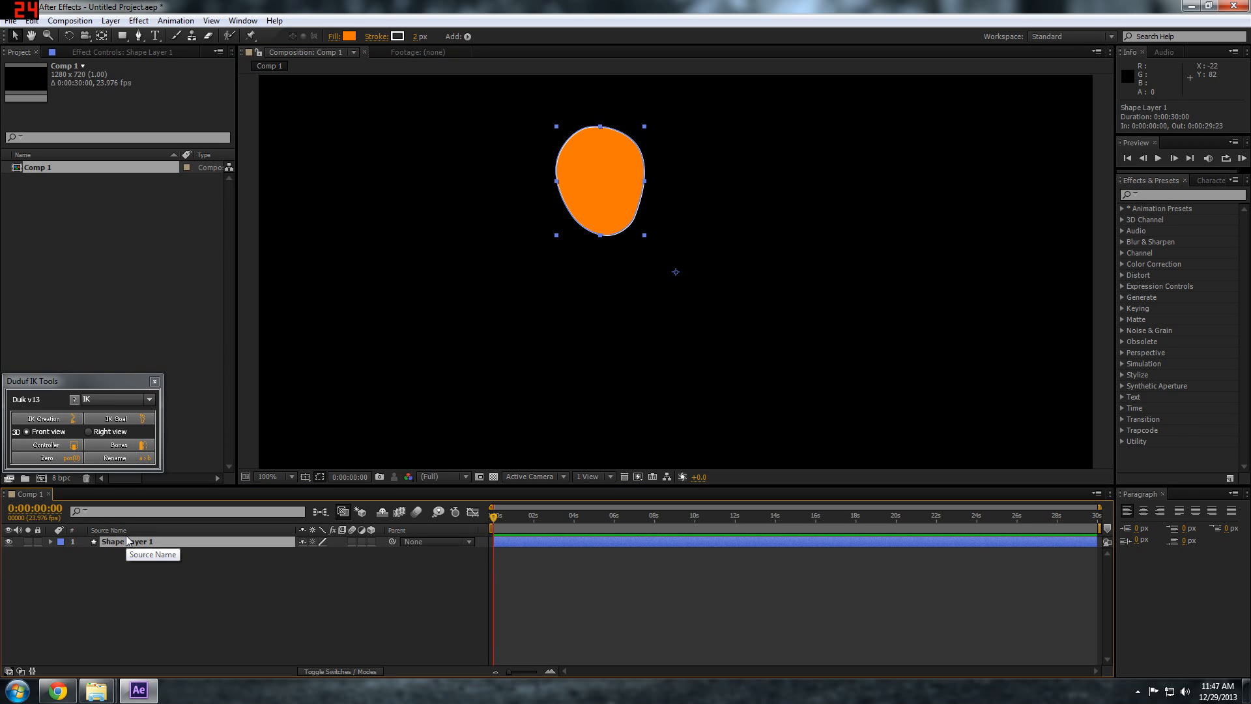
{"action": "key", "text": "Return"}
{"action": "type", "text": "Head"}
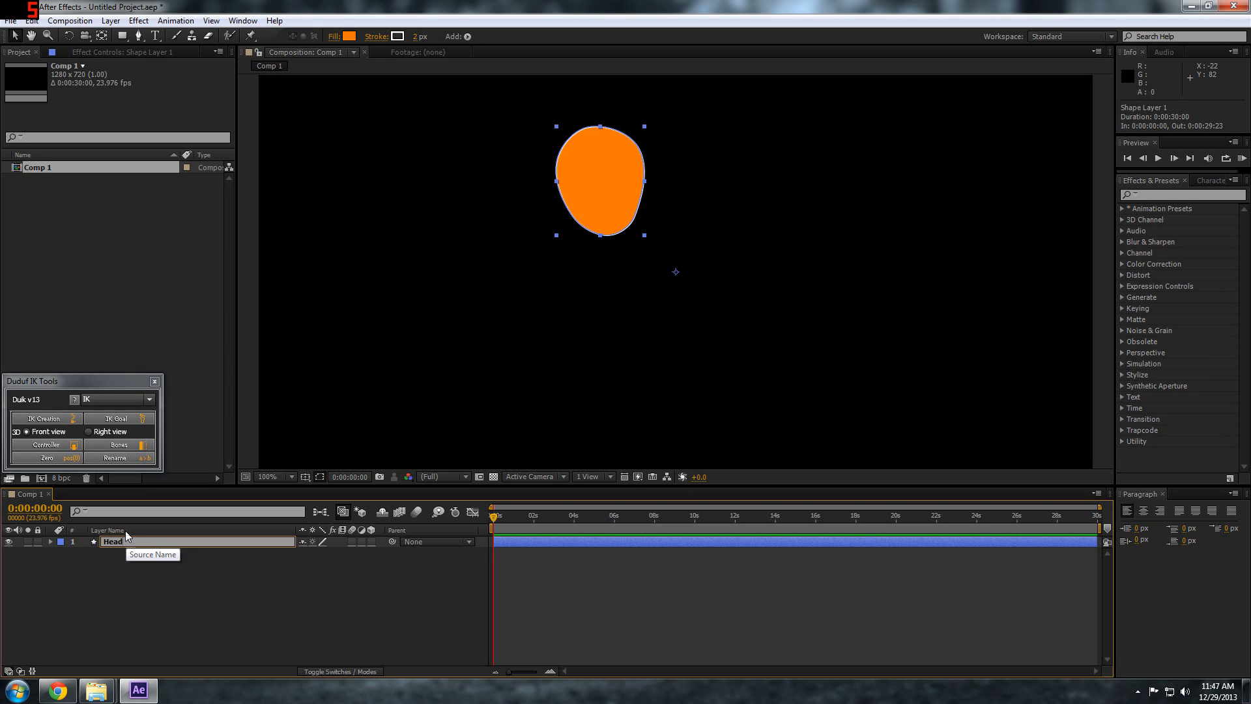
{"action": "left_click", "coordinate": [103, 586]}
Move the Head layer's anchor point to the base of the head, where the neck joins
{"action": "left_click", "coordinate": [120, 542]}
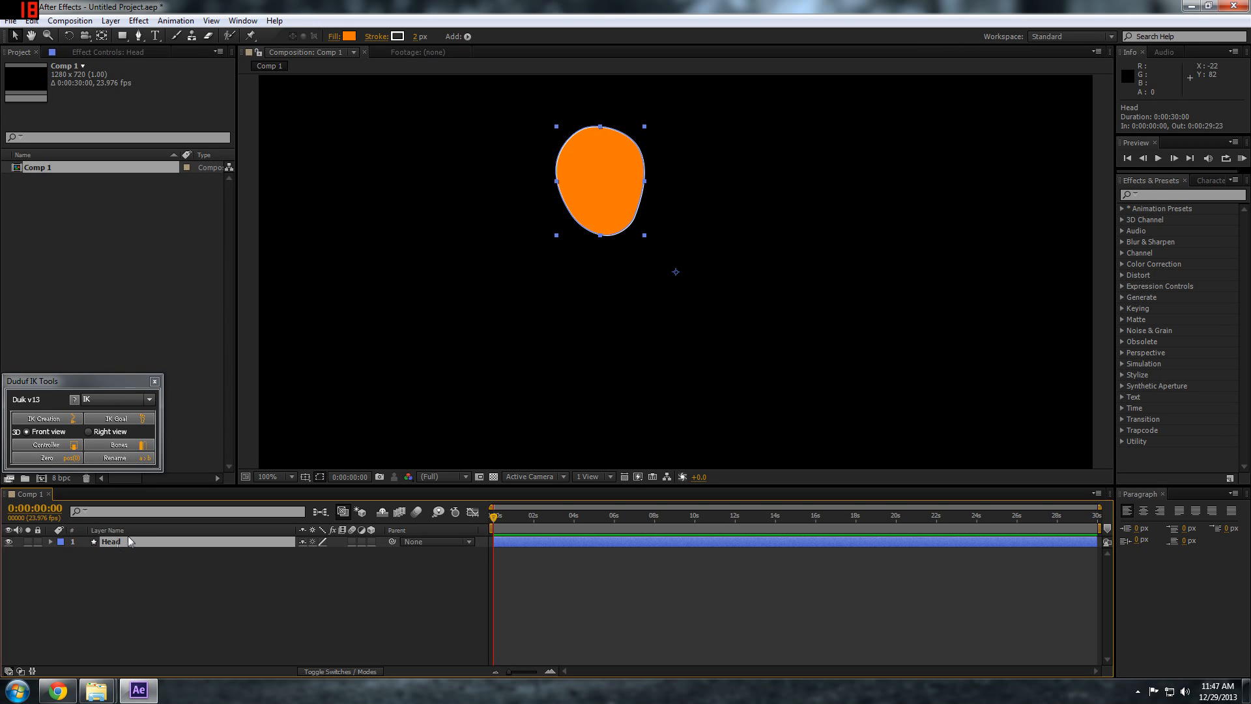
{"action": "key", "text": "y"}
{"action": "left_click_drag", "start_coordinate": [675, 272], "coordinate": [596, 224]}
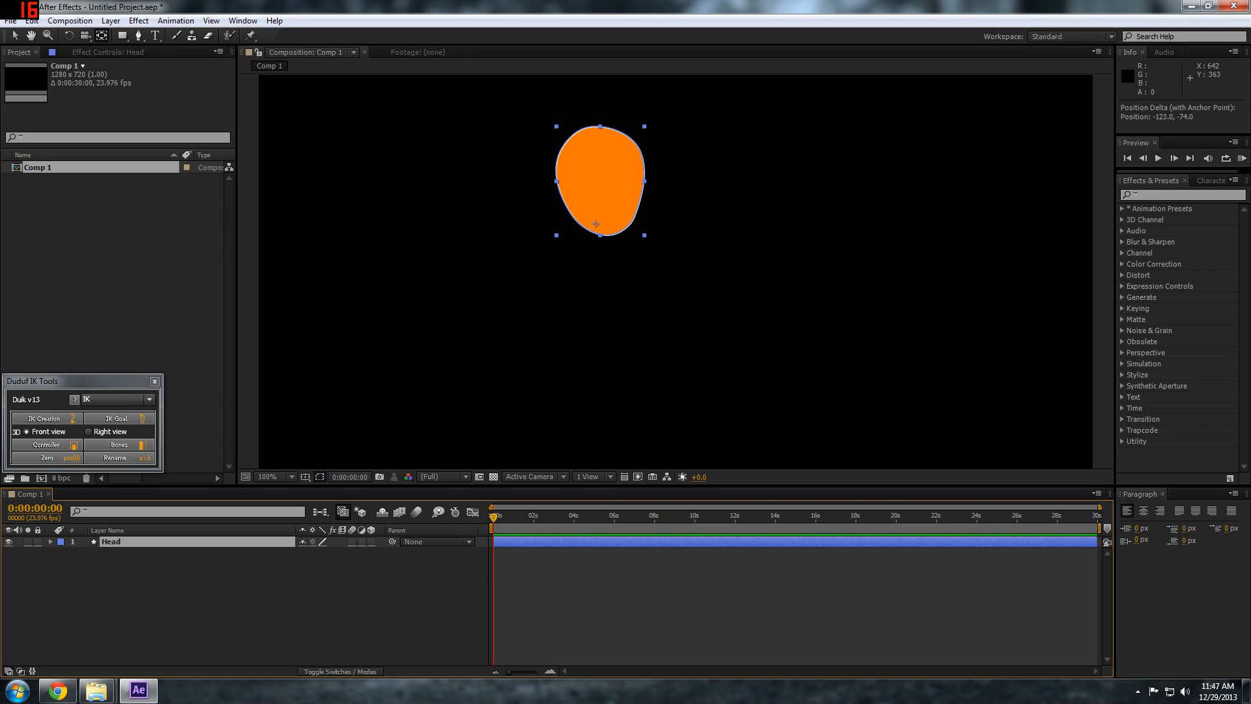
{"action": "left_click_drag", "start_coordinate": [596, 224], "coordinate": [595, 223]}
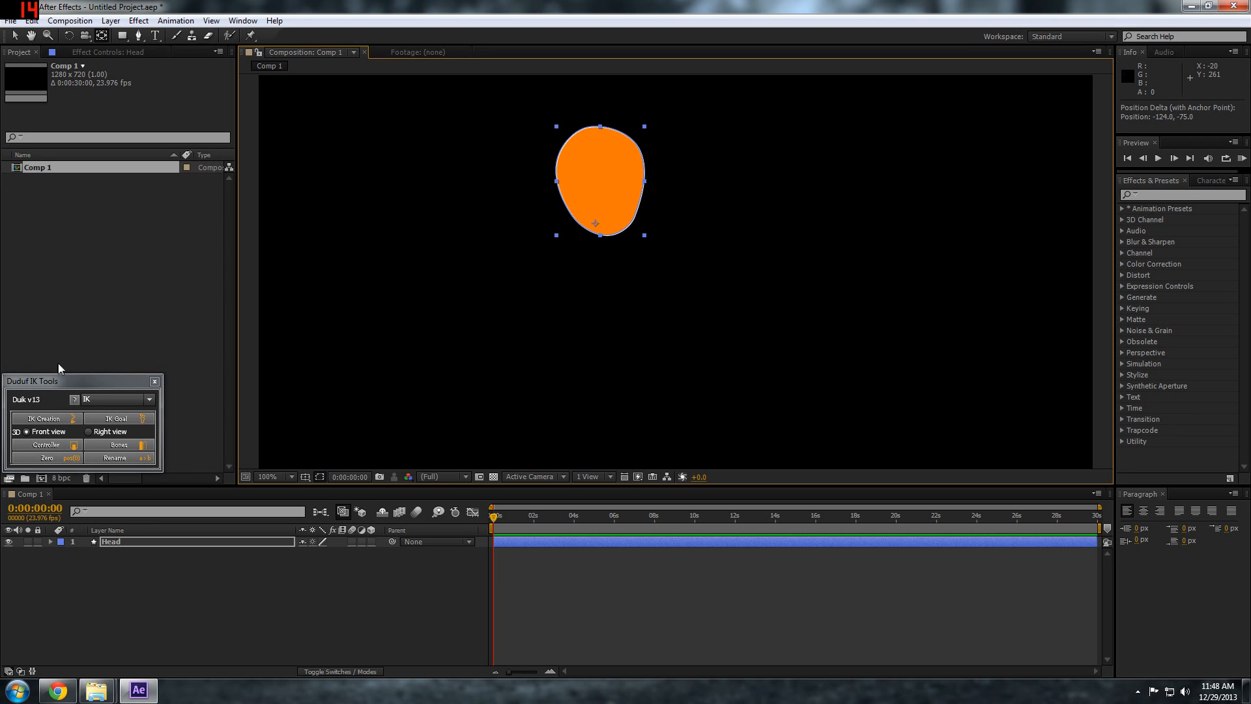
Remove the outline from the head shape by setting its stroke width to 0 px
{"action": "left_click", "coordinate": [117, 578]}
{"action": "key", "text": "g"}
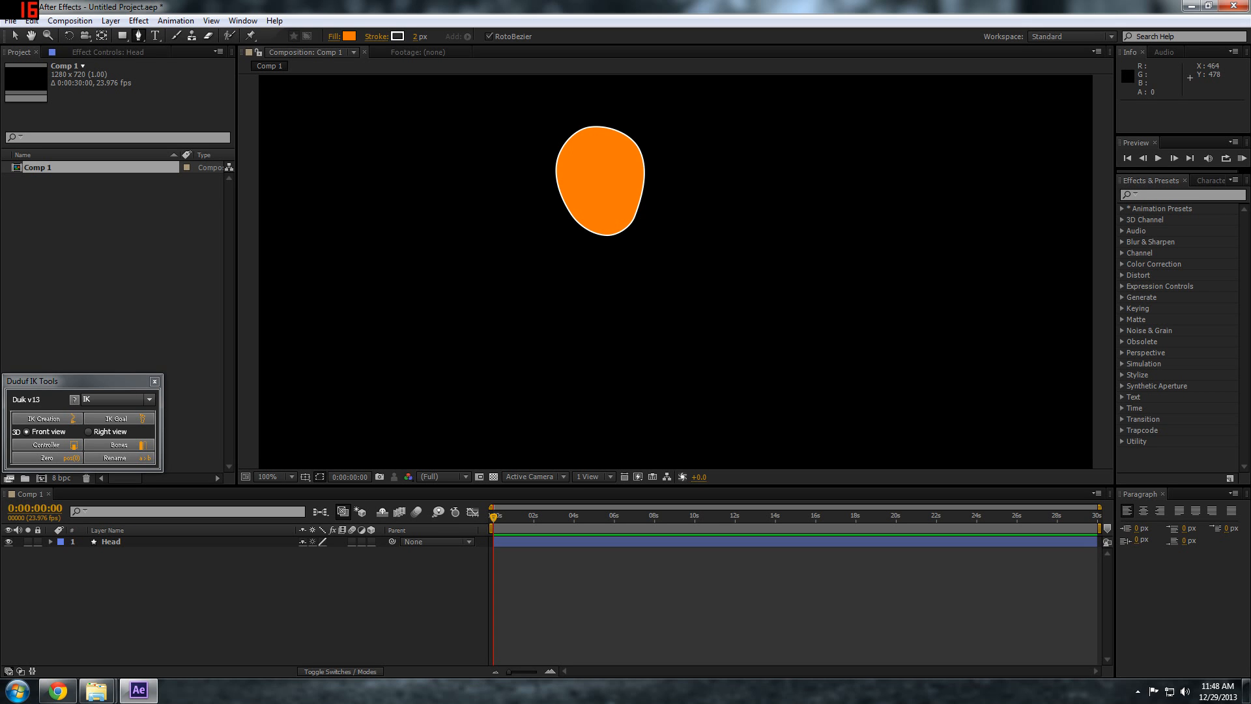
{"action": "left_click", "coordinate": [111, 542]}
{"action": "left_click", "coordinate": [398, 37]}
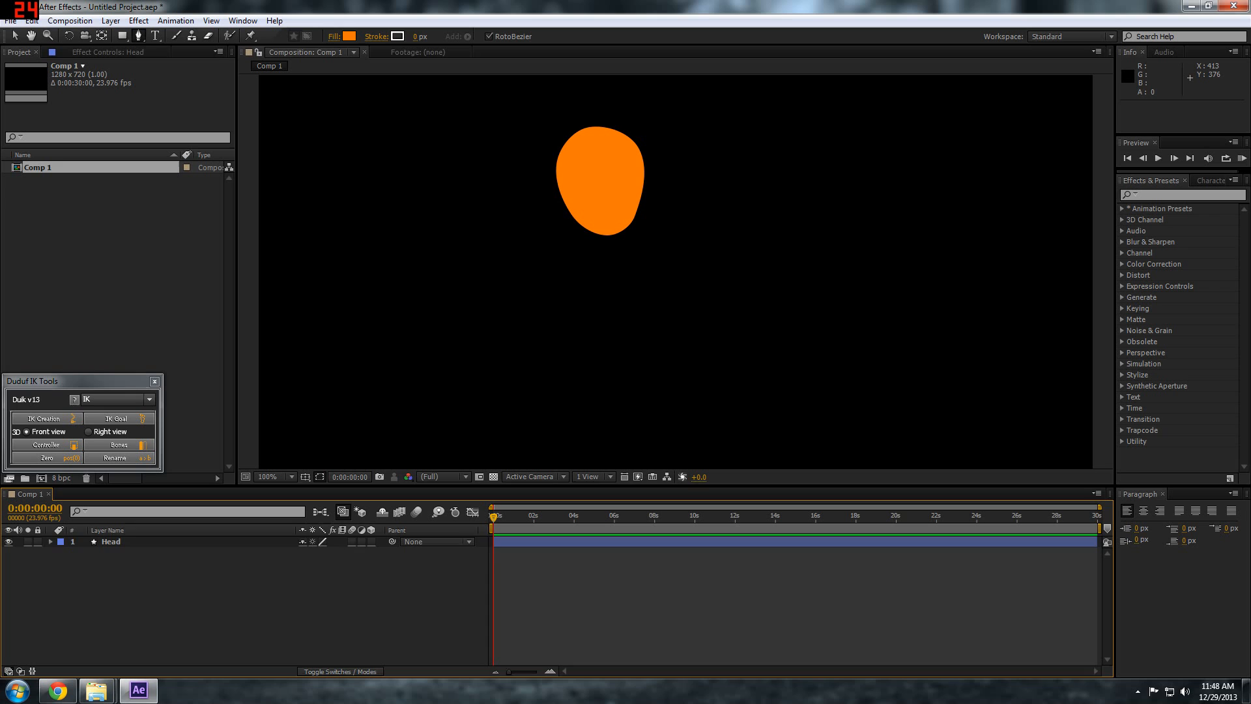
Draw a closed torso shape with a neck beneath the head using the Pen tool, as a separate shape layer
{"action": "left_click", "coordinate": [583, 198]}
{"action": "left_click", "coordinate": [543, 373]}
{"action": "left_click", "coordinate": [582, 385]}
Place the torso layer below the Head layer and rename it Chest
{"action": "left_click_drag", "start_coordinate": [124, 541], "coordinate": [131, 559]}
{"action": "key", "text": "Return"}
{"action": "type", "text": "Upper Che"}
{"action": "key", "text": "BackSpace"}
{"action": "key", "text": "BackSpace"}
{"action": "key", "text": "BackSpace"}
{"action": "key", "text": "BackSpace"}
{"action": "key", "text": "BackSpace"}
{"action": "key", "text": "BackSpace"}
{"action": "key", "text": "BackSpace"}
{"action": "key", "text": "BackSpace"}
{"action": "key", "text": "BackSpace"}
{"action": "type", "text": "Chest"}
{"action": "left_click", "coordinate": [103, 566]}
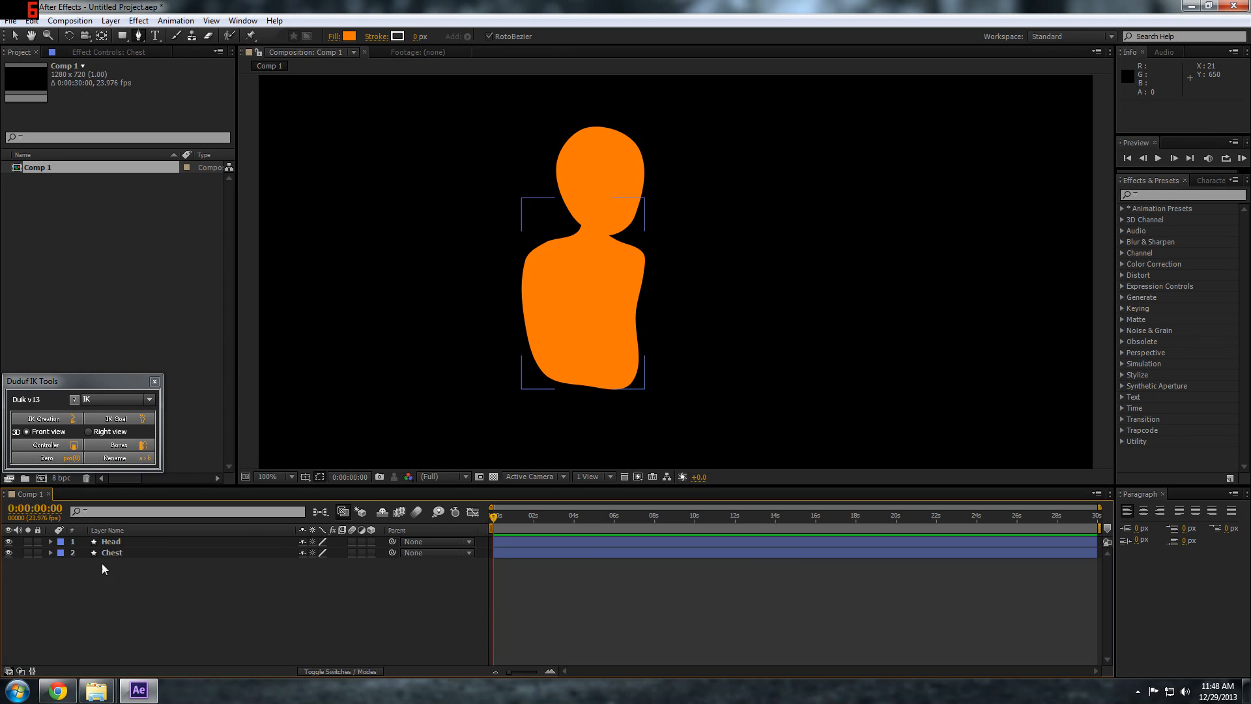
Draw an upper arm and a lower arm extending sideways from the torso's shoulder with the Pen tool, as separate shape layers
{"action": "left_click", "coordinate": [487, 274]}
{"action": "left_click", "coordinate": [441, 252]}
{"action": "left_click", "coordinate": [424, 244]}
{"action": "left_click", "coordinate": [385, 247]}
{"action": "left_click", "coordinate": [355, 248]}
{"action": "left_click", "coordinate": [440, 252]}
{"action": "key", "text": "v"}
Rename the two new arm layers L_arm_Lower and L_arm_Upper
{"action": "left_click", "coordinate": [119, 542]}
{"action": "key", "text": "Return"}
{"action": "type", "text": "L_arm_Lower"}
{"action": "left_click", "coordinate": [119, 552]}
{"action": "key", "text": "Return"}
{"action": "type", "text": "L_arm_Upperg"}
Draw a mitten-like hand with a thumb at the end of the lower arm, as a new shape layer
{"action": "left_click", "coordinate": [337, 252]}
{"action": "left_click", "coordinate": [286, 241]}
{"action": "left_click", "coordinate": [271, 251]}
{"action": "left_click", "coordinate": [302, 262]}
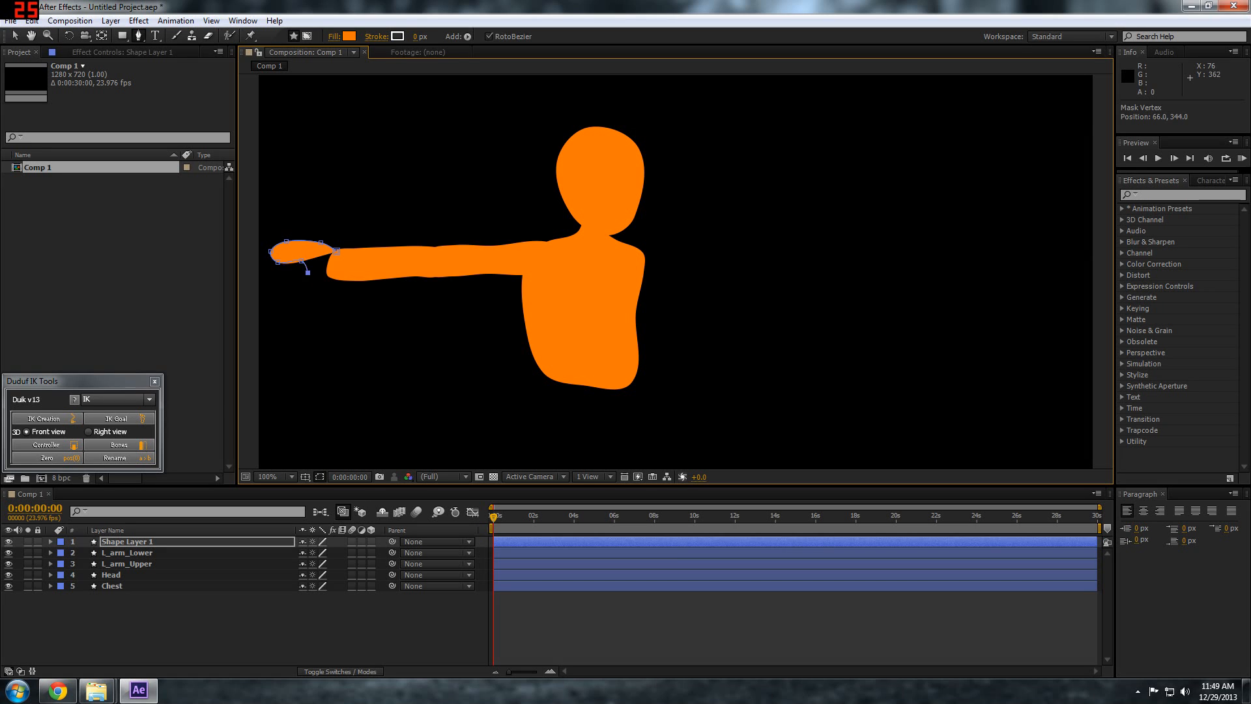
{"action": "left_click", "coordinate": [294, 279]}
{"action": "left_click", "coordinate": [331, 278]}
{"action": "key", "text": "v"}
Rename the new hand shape layer as L_hand
{"action": "left_click", "coordinate": [215, 625]}
{"action": "left_click", "coordinate": [157, 542]}
{"action": "key", "text": "Return"}
{"action": "type", "text": "L_handy"}
Move the anchor points of L_arm_Lower and L_arm_Upper to the elbow and the shoulder
{"action": "left_click", "coordinate": [159, 552]}
{"action": "left_click_drag", "start_coordinate": [676, 272], "coordinate": [435, 263]}
{"action": "left_click", "coordinate": [159, 564]}
{"action": "left_click", "coordinate": [178, 622]}
Duplicate the L_hand, L_arm_Lower and L_arm_Upper layers together
{"action": "left_click", "coordinate": [116, 542]}
{"action": "left_click", "coordinate": [119, 563], "text": "shift"}
{"action": "key", "text": "ctrl+c"}
{"action": "key", "text": "ctrl+v"}
Flip the duplicated arm pieces horizontally and place them at the opposite shoulder to form the second arm
{"action": "left_click", "coordinate": [31, 21]}
{"action": "right_click", "coordinate": [383, 248]}
{"action": "mouse_move", "coordinate": [456, 241]}
{"action": "left_click", "coordinate": [598, 352]}
{"action": "left_click_drag", "start_coordinate": [795, 275], "coordinate": [748, 277]}
{"action": "left_click_drag", "start_coordinate": [1003, 326], "coordinate": [874, 270]}
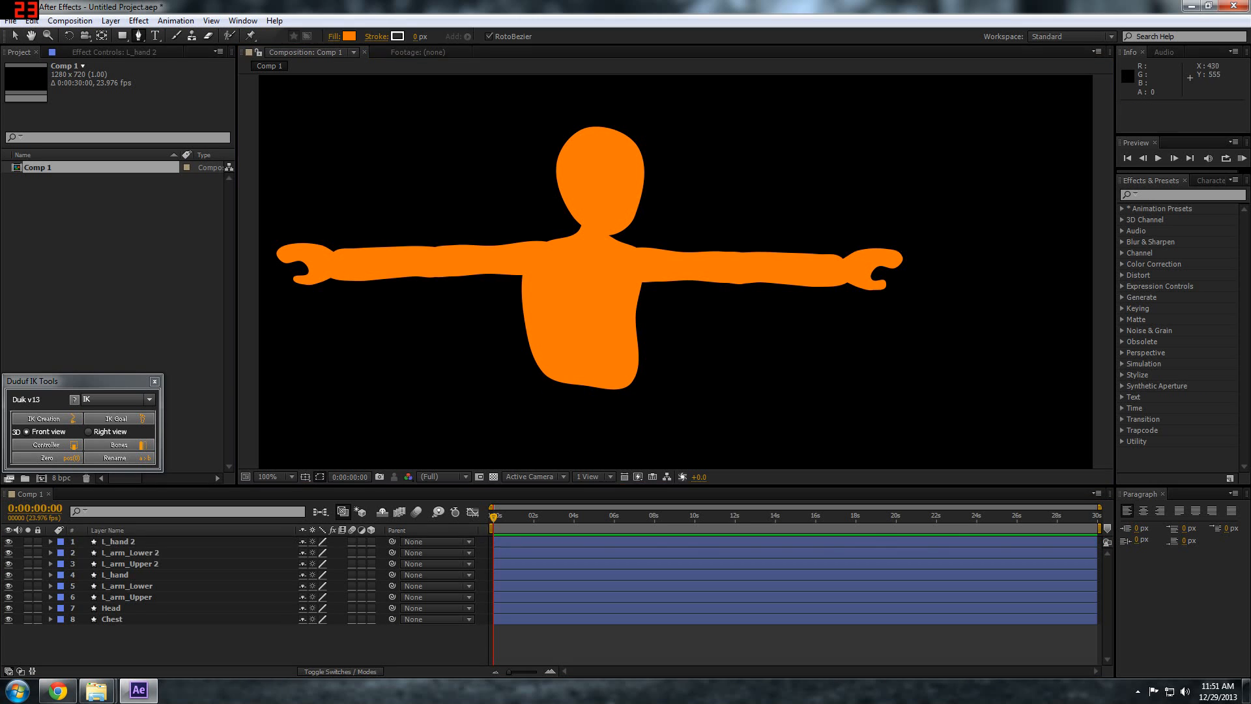
Draw a rounded pelvis shape overlapping the lower end of the chest with the Pen tool, as a new shape layer
{"action": "key", "text": "g"}
{"action": "left_click", "coordinate": [556, 349]}
{"action": "left_click", "coordinate": [619, 351]}
{"action": "left_click", "coordinate": [580, 451]}
{"action": "left_click_drag", "start_coordinate": [455, 401], "coordinate": [437, 301]}
{"action": "key", "text": "ctrl+a"}
{"action": "scroll", "coordinate": [651, 248], "scroll_direction": "down", "scroll_amount": 1}
{"action": "left_click_drag", "start_coordinate": [622, 234], "coordinate": [640, 215]}
Rename the new shape layer as Pelvis and place it below Chest in the layer order
{"action": "left_click", "coordinate": [127, 542]}
{"action": "key", "text": "Return"}
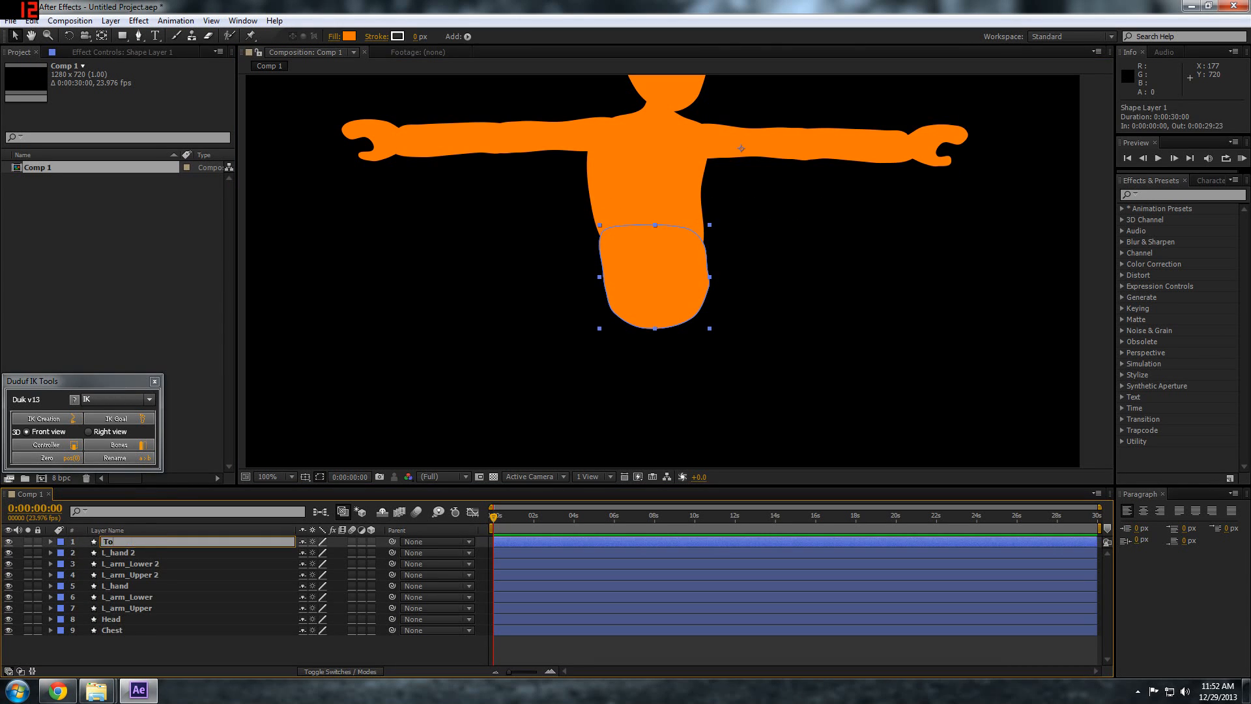
{"action": "type", "text": "Pelvis"}
{"action": "left_click_drag", "start_coordinate": [112, 542], "coordinate": [112, 635]}
{"action": "left_click", "coordinate": [117, 652]}
Set the composition's height to 1212 px
{"action": "scroll", "coordinate": [652, 260], "scroll_direction": "down", "scroll_amount": 1}
{"action": "key", "text": "ctrl+k"}
{"action": "type", "text": "1212"}
{"action": "key", "text": "Return"}
Move all layers together about 204 px up to make room for the legs
{"action": "key", "text": "ctrl+a"}
{"action": "left_click_drag", "start_coordinate": [671, 273], "coordinate": [671, 195]}
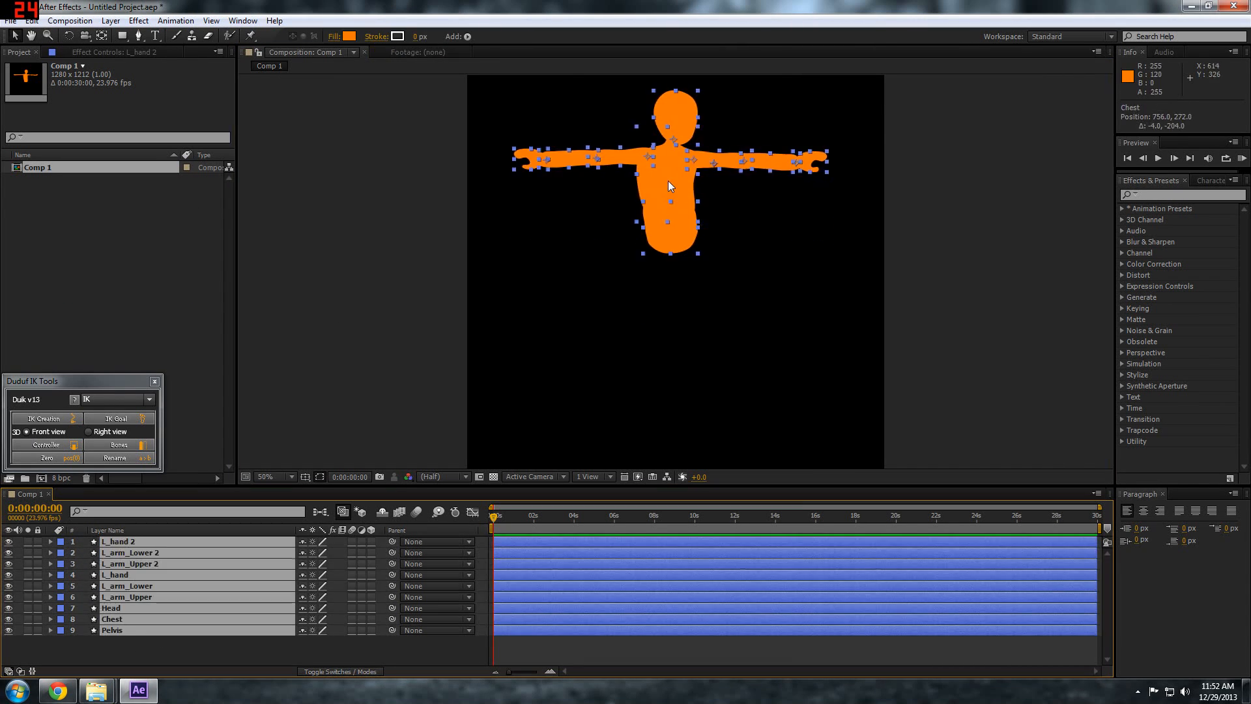
{"action": "left_click", "coordinate": [623, 203]}
{"action": "left_click", "coordinate": [660, 199]}
{"action": "left_click", "coordinate": [260, 656]}
Draw an upper leg, a lower leg and a foot beneath the pelvis with the Pen tool, as three separate shape layers
{"action": "key", "text": "g"}
{"action": "left_click", "coordinate": [642, 308]}
{"action": "left_click", "coordinate": [614, 358]}
{"action": "left_click", "coordinate": [627, 454]}
{"action": "left_click", "coordinate": [652, 414]}
{"action": "left_click", "coordinate": [660, 341]}
{"action": "left_click_drag", "start_coordinate": [652, 391], "coordinate": [656, 287]}
{"action": "key", "text": "g"}
{"action": "left_click", "coordinate": [615, 366]}
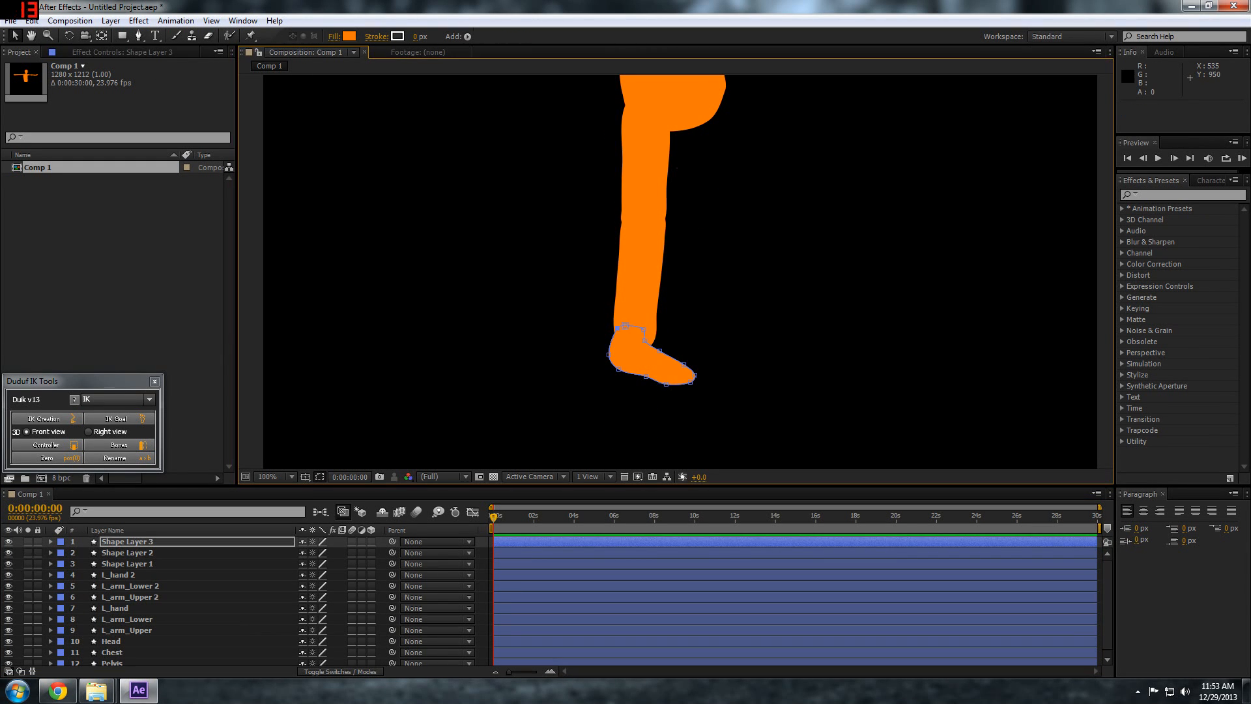
Rename the three new leg shape layers Foot, R_Lower_Leg and R_Upper_leg
{"action": "type", "text": "Foot"}
{"action": "left_click", "coordinate": [127, 553]}
{"action": "type", "text": "Lower_left Leg"}
{"action": "left_click", "coordinate": [127, 564]}
{"action": "key", "text": "Return"}
{"action": "type", "text": "Upper_leg"}
{"action": "left_click", "coordinate": [127, 552]}
{"action": "key", "text": "Return"}
{"action": "type", "text": "R_Lower_Leg"}
{"action": "left_click", "coordinate": [109, 542]}
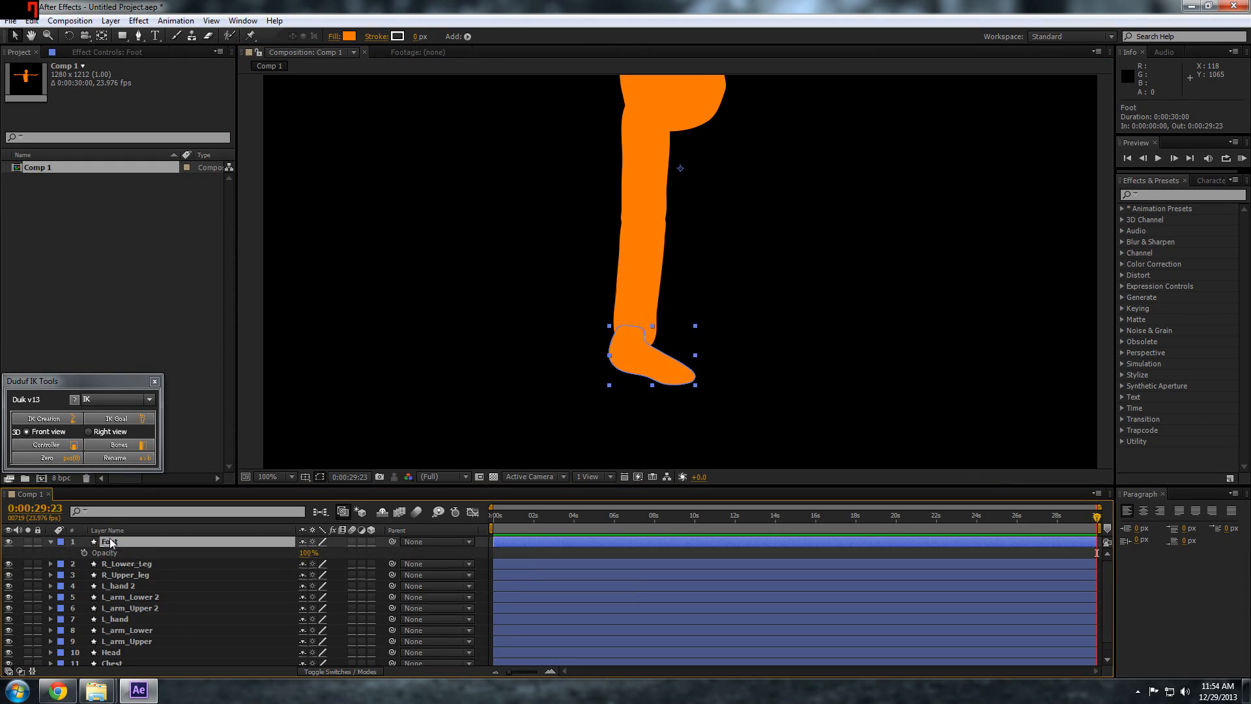
Rename the duplicated arm layers R_Hand, R_arm_Lower and _arm_Upper
{"action": "left_click", "coordinate": [116, 571]}
{"action": "left_click", "coordinate": [129, 582]}
{"action": "type", "text": "R"}
{"action": "left_click", "coordinate": [115, 594]}
{"action": "left_click", "coordinate": [131, 582]}
{"action": "key", "text": "BackSpace"}
{"action": "key", "text": "BackSpace"}
{"action": "scroll", "coordinate": [114, 594], "scroll_direction": "up", "scroll_amount": 1}
Rename the Foot layer as L_foot and move its anchor point to the ankle
{"action": "left_click", "coordinate": [113, 542]}
{"action": "type", "text": "L_footy"}
{"action": "left_click", "coordinate": [125, 574]}
{"action": "key", "text": "v"}
Duplicate the three leg layers, move the copies sideways to form the second leg, and arrange their layer order
{"action": "scroll", "coordinate": [560, 391], "scroll_direction": "down", "scroll_amount": 1}
{"action": "left_click", "coordinate": [147, 544]}
{"action": "key", "text": "ctrl+d"}
{"action": "left_click_drag", "start_coordinate": [599, 378], "coordinate": [628, 378]}
{"action": "scroll", "coordinate": [626, 431], "scroll_direction": "up", "scroll_amount": 1}
{"action": "left_click_drag", "start_coordinate": [119, 541], "coordinate": [118, 601]}
Rename the original leg layers L_Upper_leg and L_lower_leg
{"action": "left_click", "coordinate": [123, 552]}
{"action": "type", "text": "L_Upper_leg"}
{"action": "left_click", "coordinate": [124, 542]}
{"action": "type", "text": "L_lower_leg"}
{"action": "left_click", "coordinate": [125, 564]}
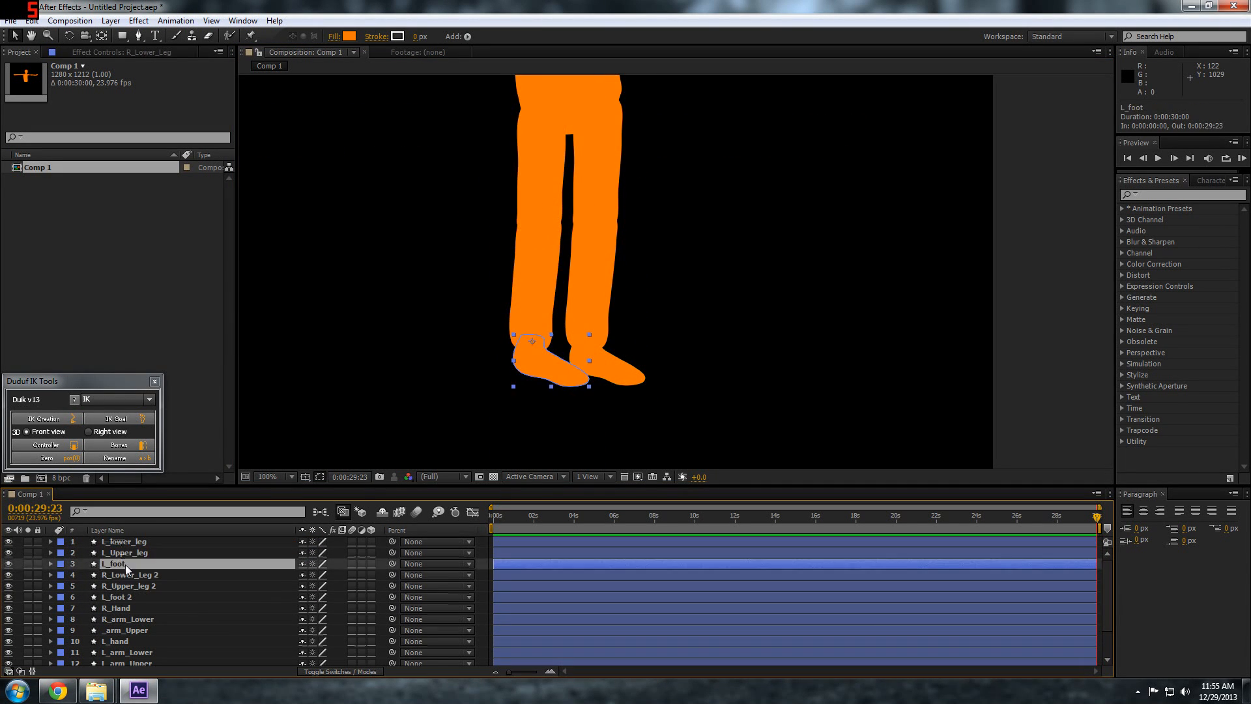
Move all layers down together to centre the character vertically in the composition
{"action": "scroll", "coordinate": [648, 399], "scroll_direction": "up", "scroll_amount": 1}
{"action": "left_click", "coordinate": [381, 401]}
{"action": "scroll", "coordinate": [381, 403], "scroll_direction": "down", "scroll_amount": 2}
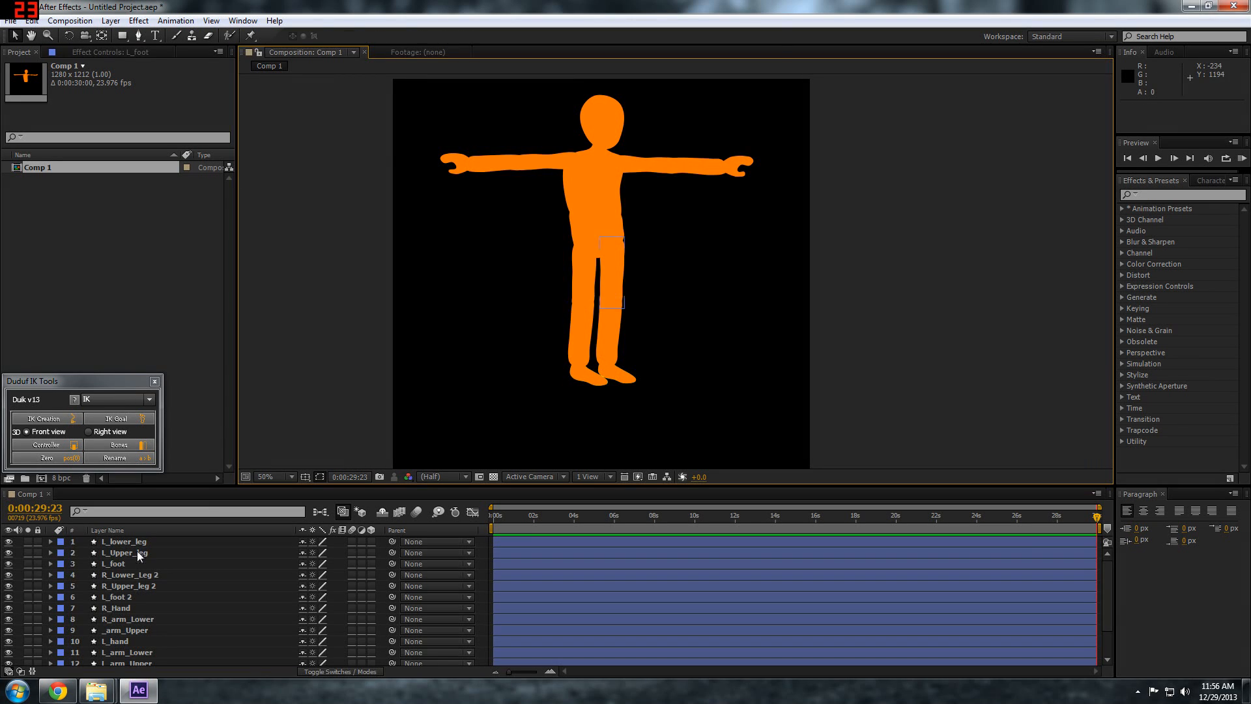
{"action": "left_click", "coordinate": [135, 544]}
{"action": "key", "text": "ctrl+a"}
{"action": "left_click", "coordinate": [287, 404]}
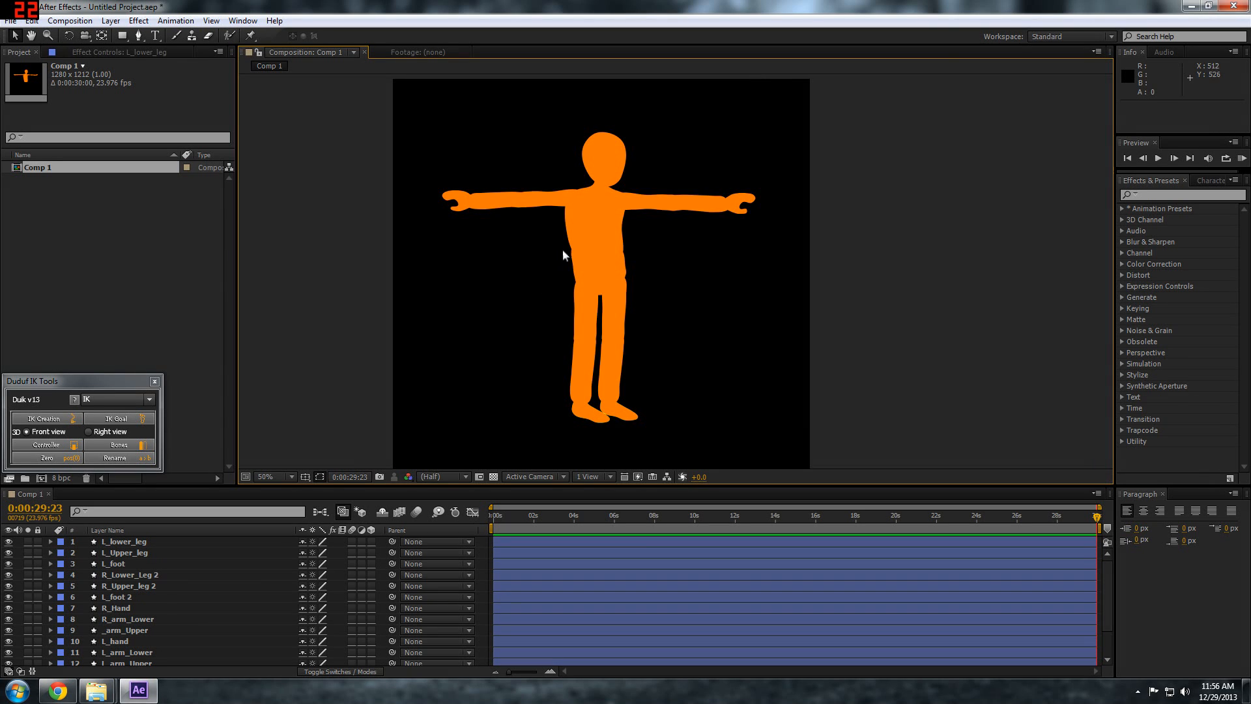
{"action": "scroll", "coordinate": [563, 252], "scroll_direction": "up", "scroll_amount": 2}
{"action": "scroll", "coordinate": [561, 257], "scroll_direction": "down", "scroll_amount": 2}
Set the opacity of all 15 layers to 48% so the overlapping joints show through
{"action": "left_click", "coordinate": [110, 541]}
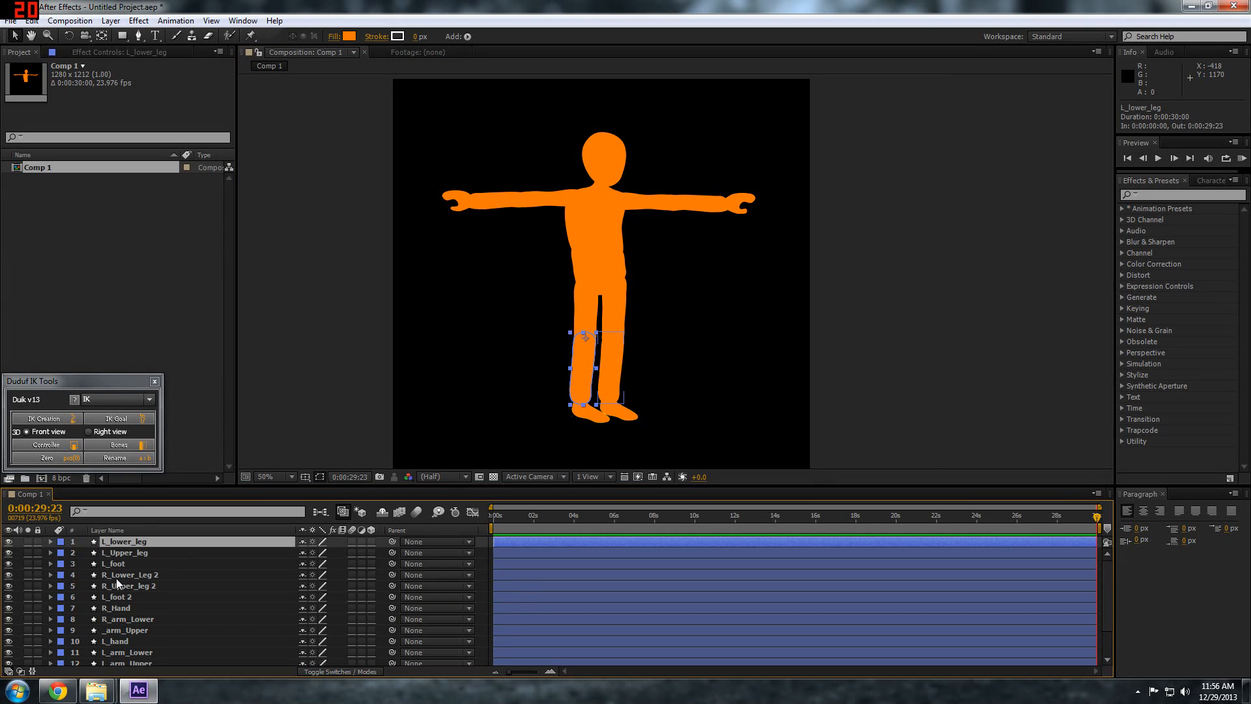
{"action": "scroll", "coordinate": [114, 600], "scroll_direction": "down", "scroll_amount": 1}
{"action": "left_click", "coordinate": [119, 659], "text": "shift"}
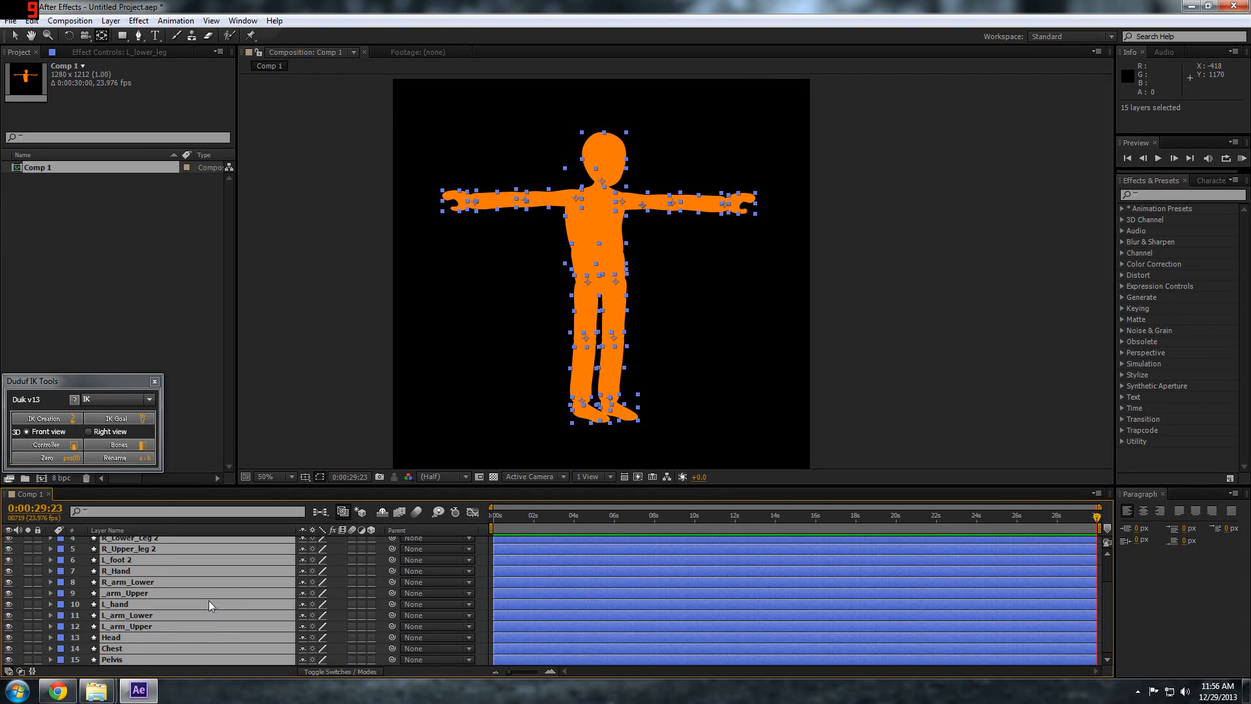
{"action": "key", "text": "t"}
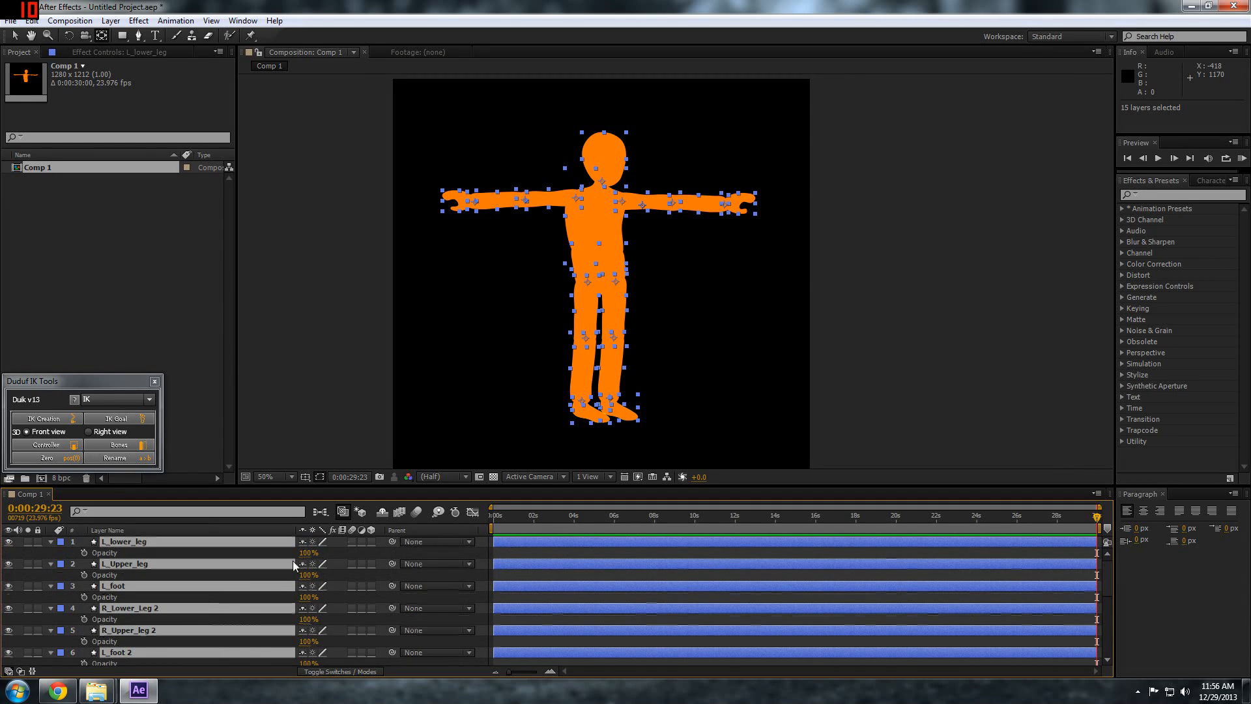
{"action": "left_click_drag", "start_coordinate": [306, 575], "coordinate": [280, 561]}
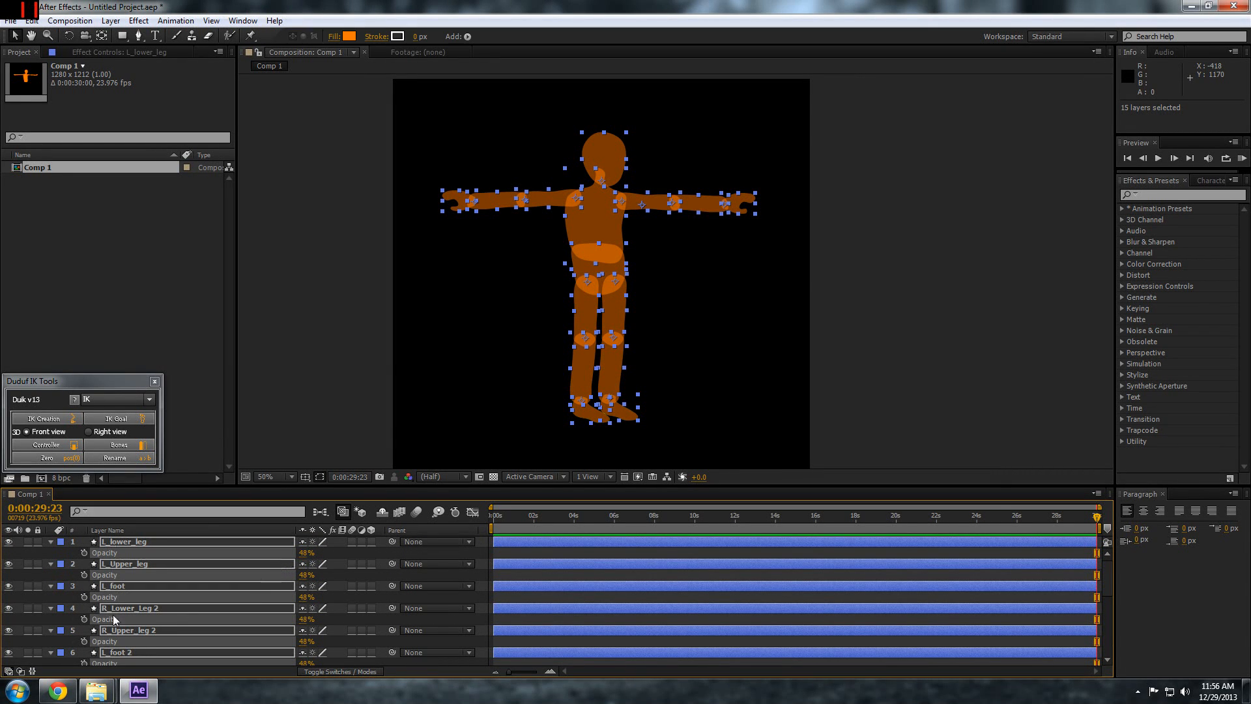
{"action": "key", "text": "t"}
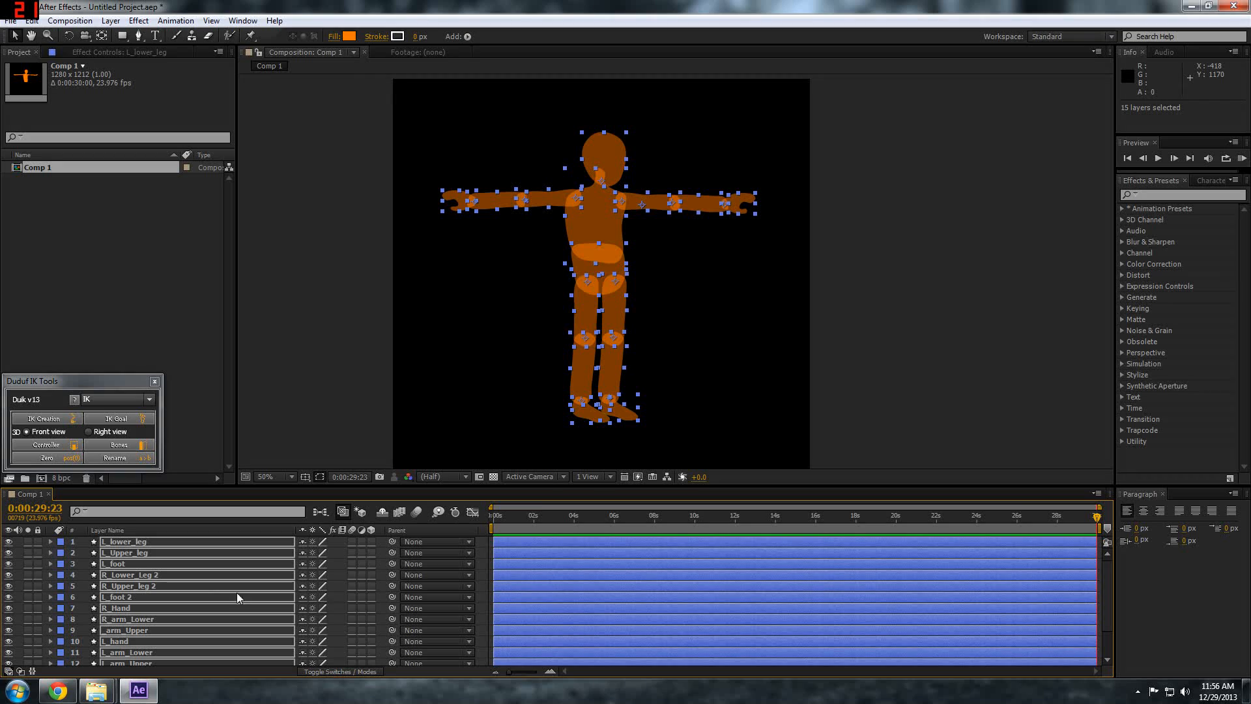
{"action": "left_click", "coordinate": [339, 544]}
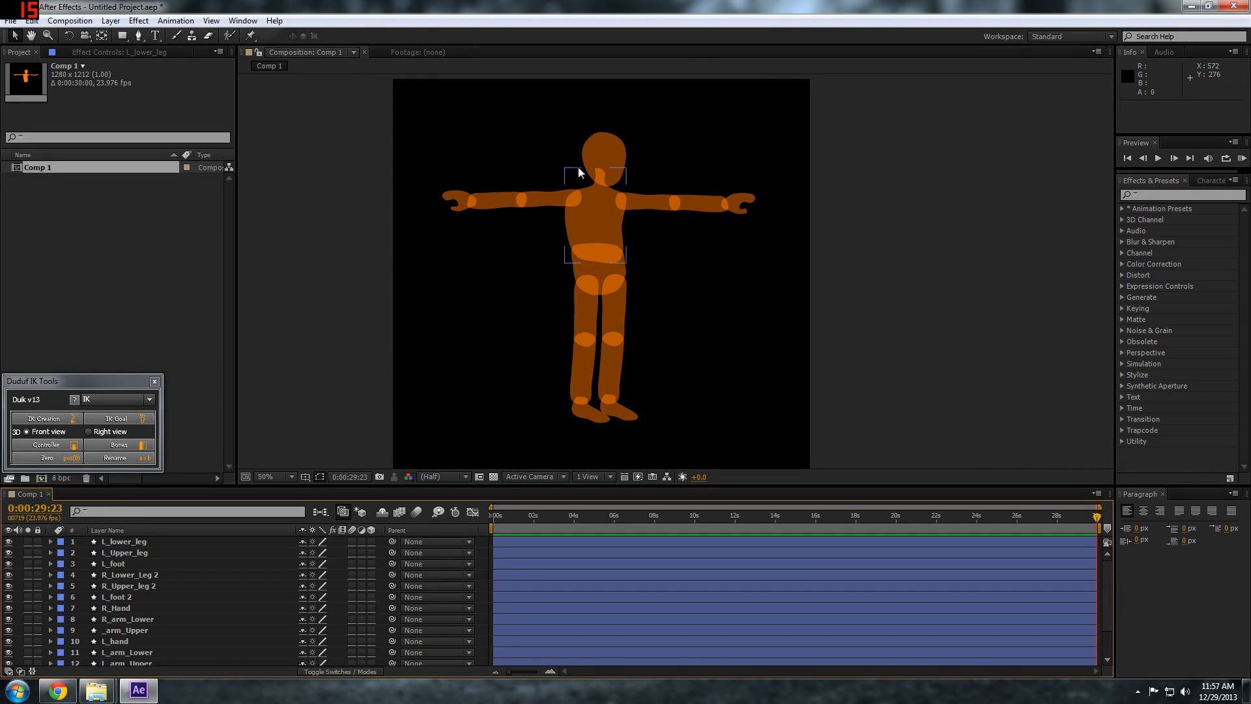
Examine the anchor points of the left upper arm, lower arm and hand up close
{"action": "key", "text": "space"}
{"action": "left_click_drag", "start_coordinate": [571, 229], "coordinate": [565, 250]}
{"action": "scroll", "coordinate": [565, 250], "scroll_direction": "up", "scroll_amount": 1}
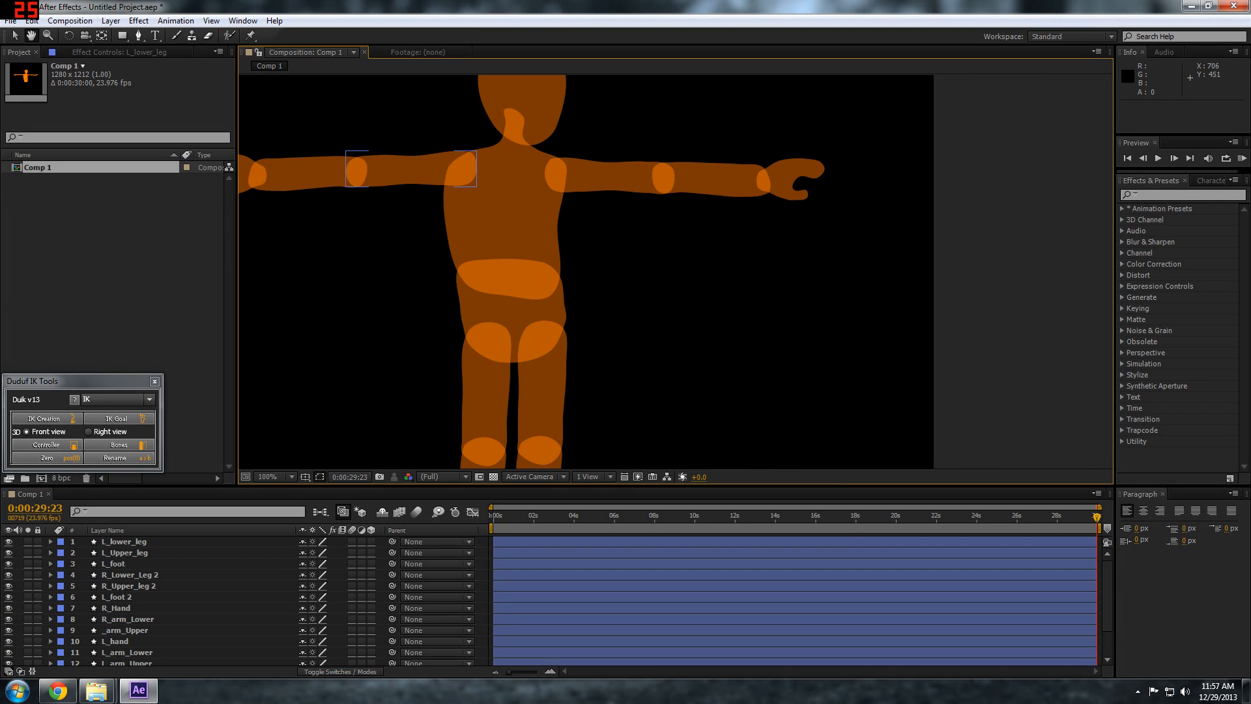
{"action": "left_click_drag", "start_coordinate": [455, 236], "coordinate": [533, 297]}
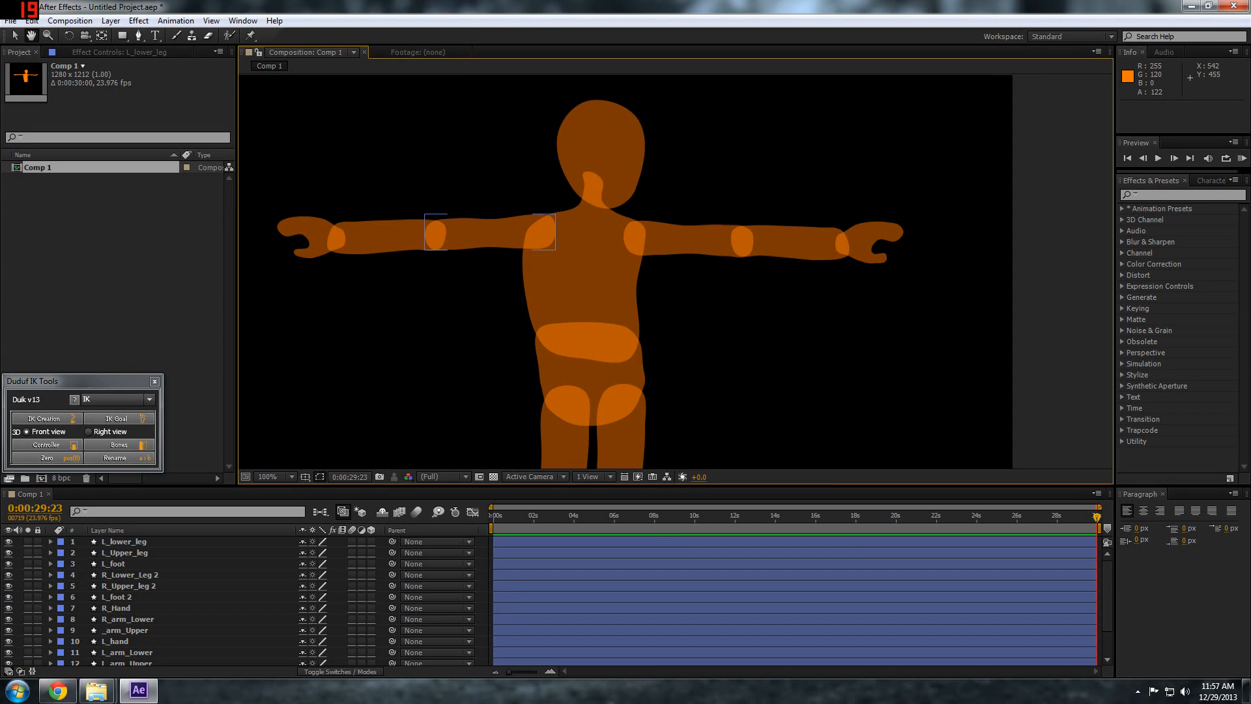
{"action": "left_click", "coordinate": [502, 238]}
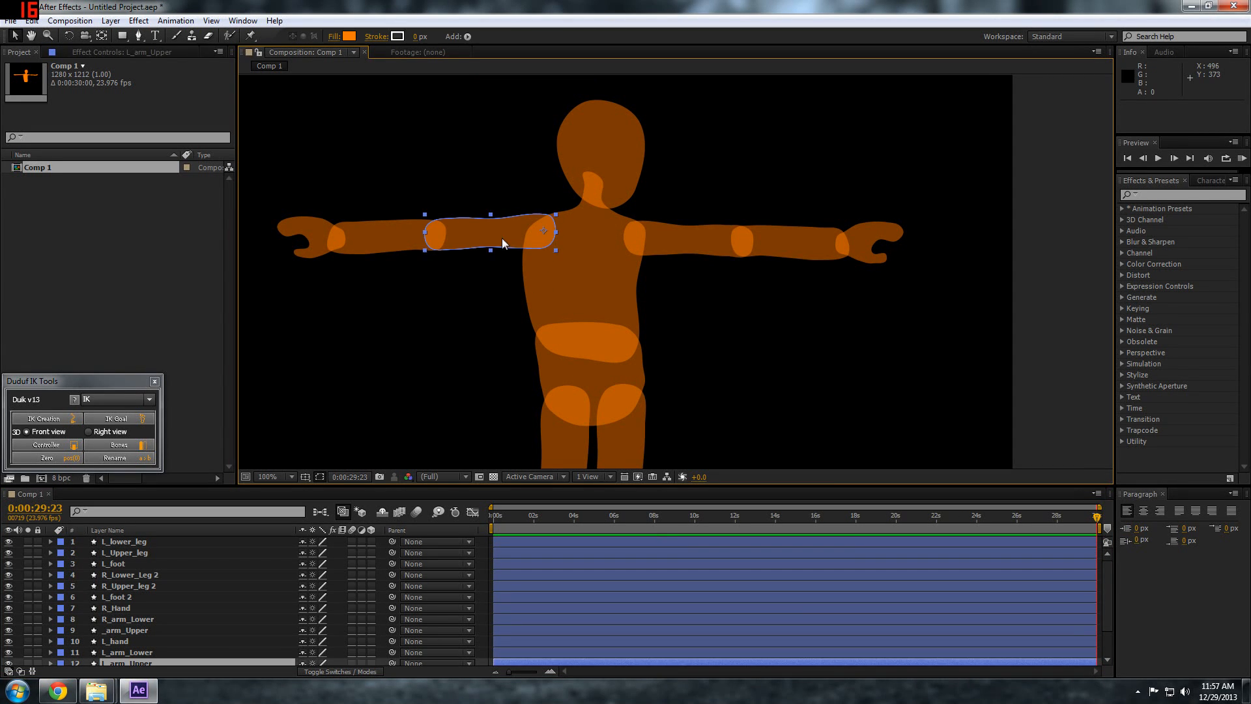
{"action": "left_click", "coordinate": [369, 250]}
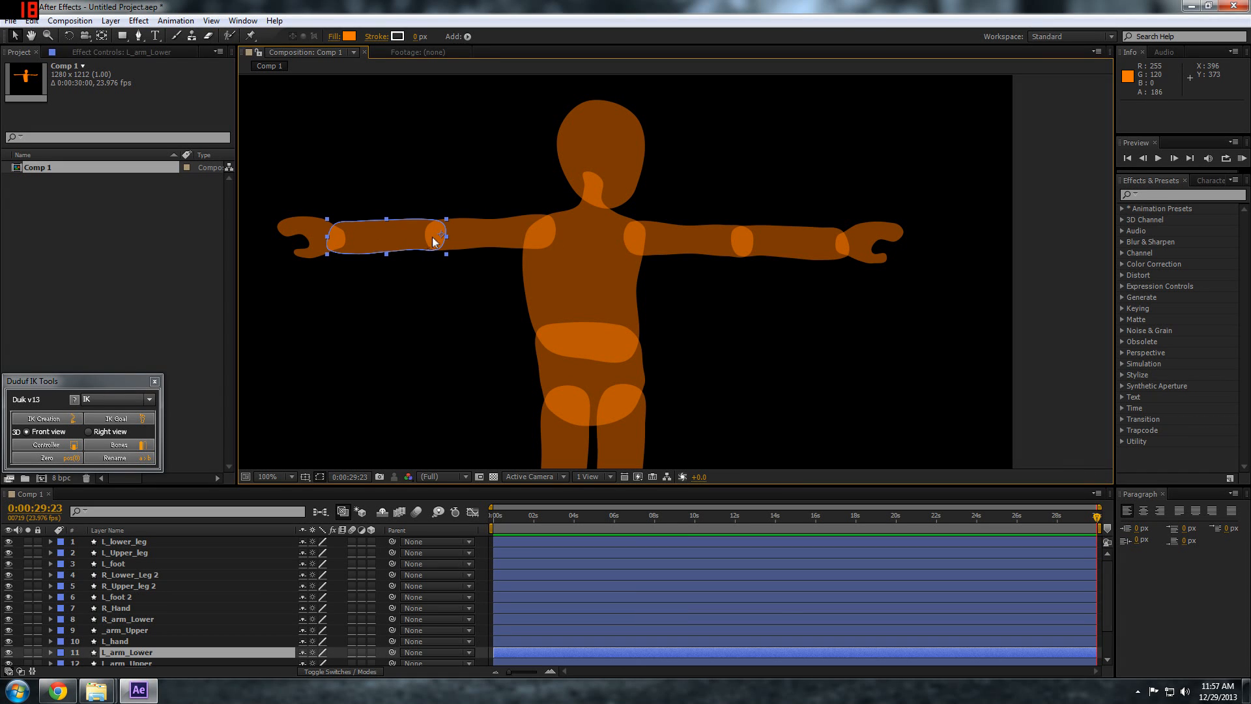
{"action": "left_click", "coordinate": [307, 242]}
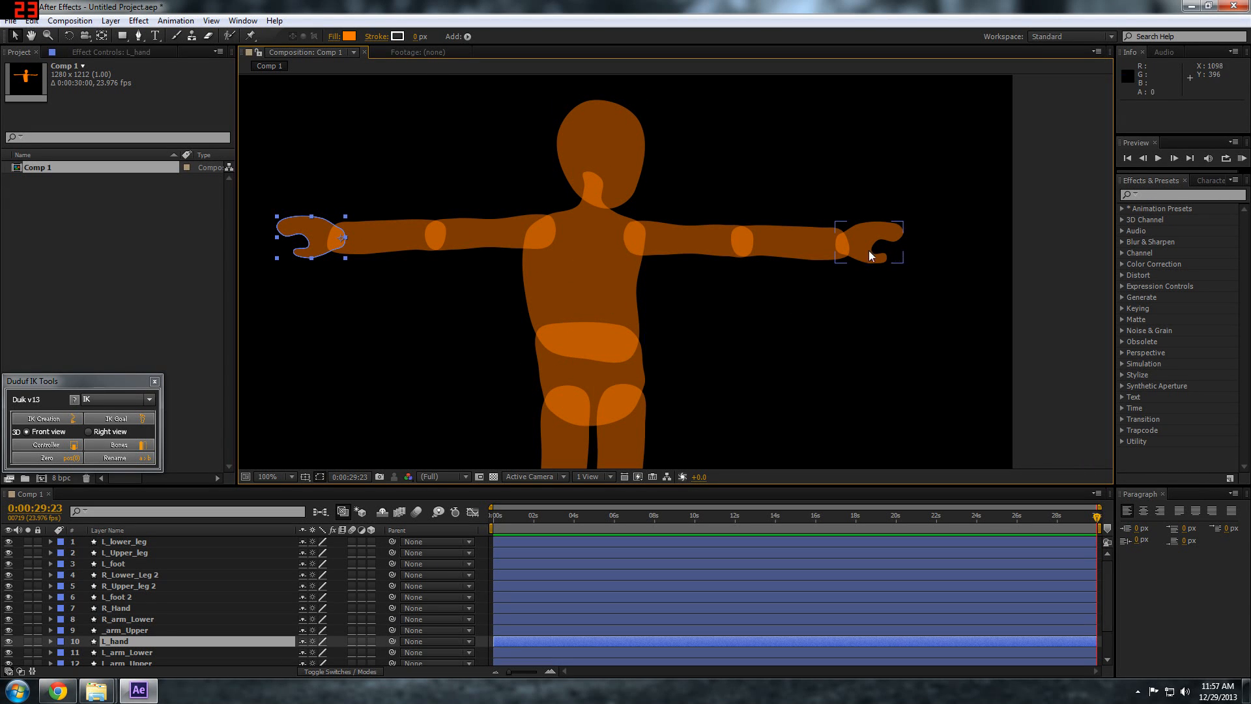
Move the Head layer's anchor point up into the middle of its overlap with the neck
{"action": "left_click", "coordinate": [565, 174]}
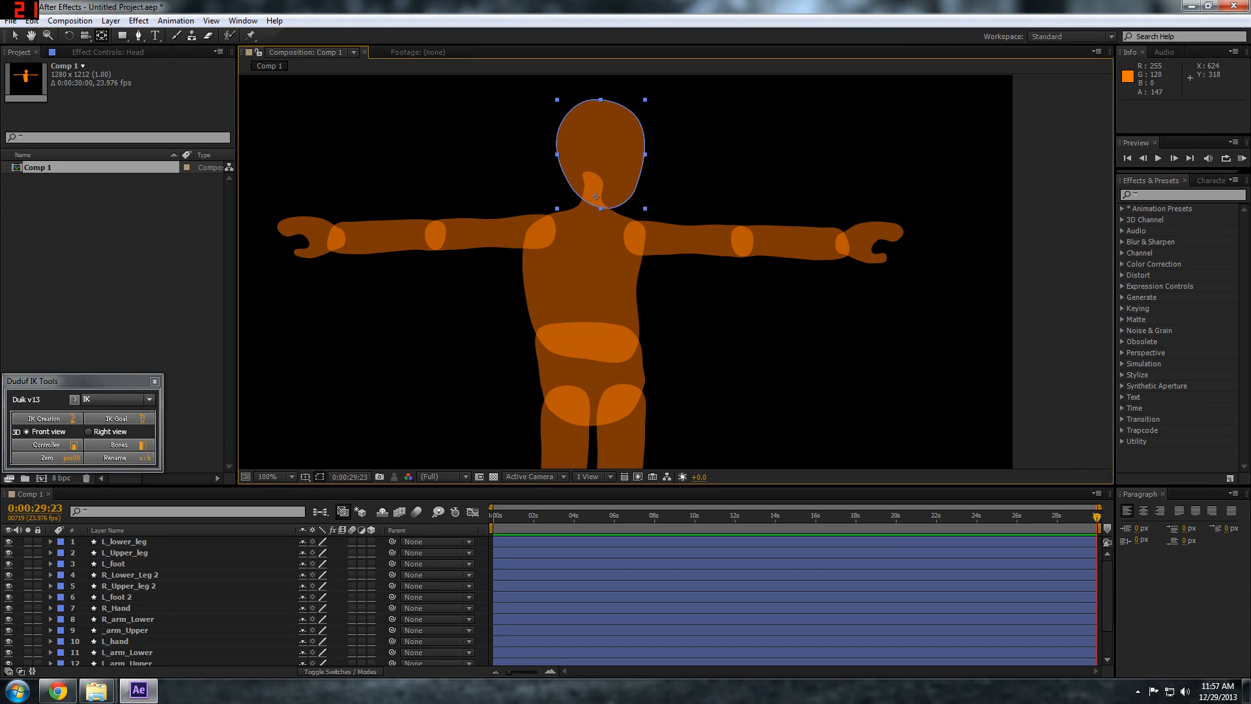
{"action": "left_click_drag", "start_coordinate": [596, 197], "coordinate": [594, 191]}
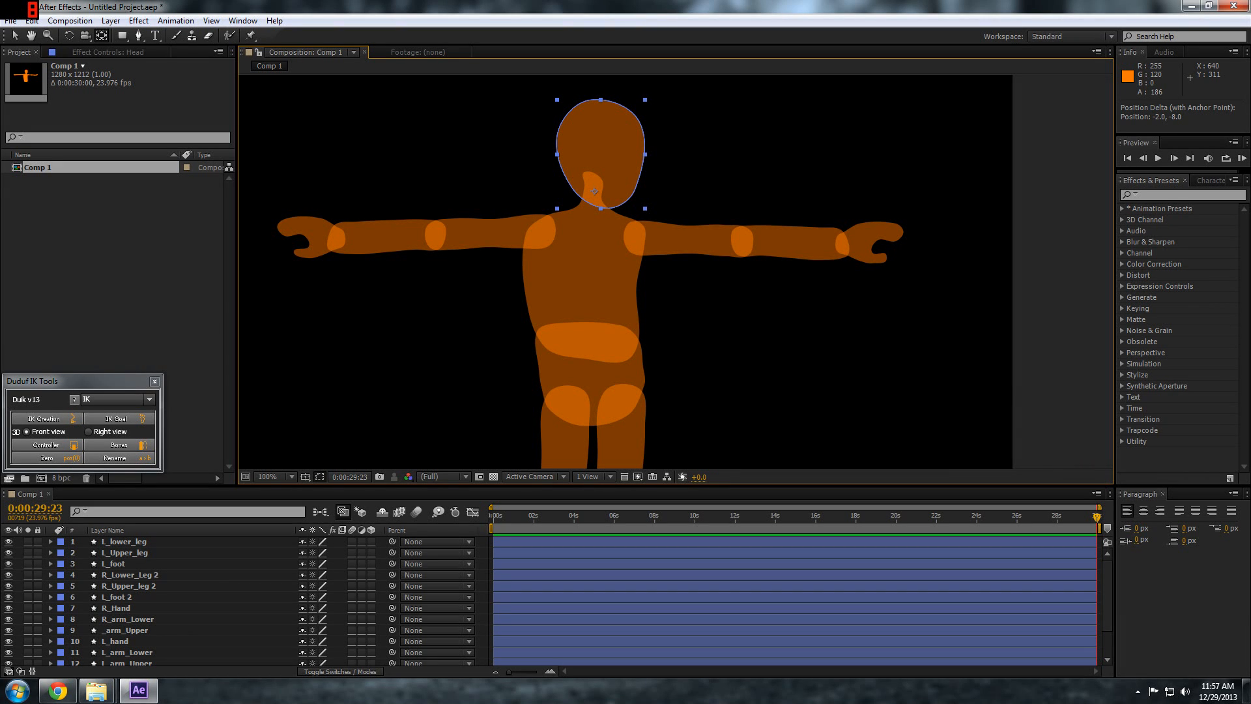
{"action": "left_click_drag", "start_coordinate": [595, 191], "coordinate": [594, 189]}
{"action": "left_click_drag", "start_coordinate": [594, 188], "coordinate": [593, 192]}
Centre the anchor points of L_arm_Upper and L_arm_Lower in the shoulder and elbow overlaps
{"action": "left_click", "coordinate": [507, 229]}
{"action": "left_click_drag", "start_coordinate": [544, 231], "coordinate": [543, 231]}
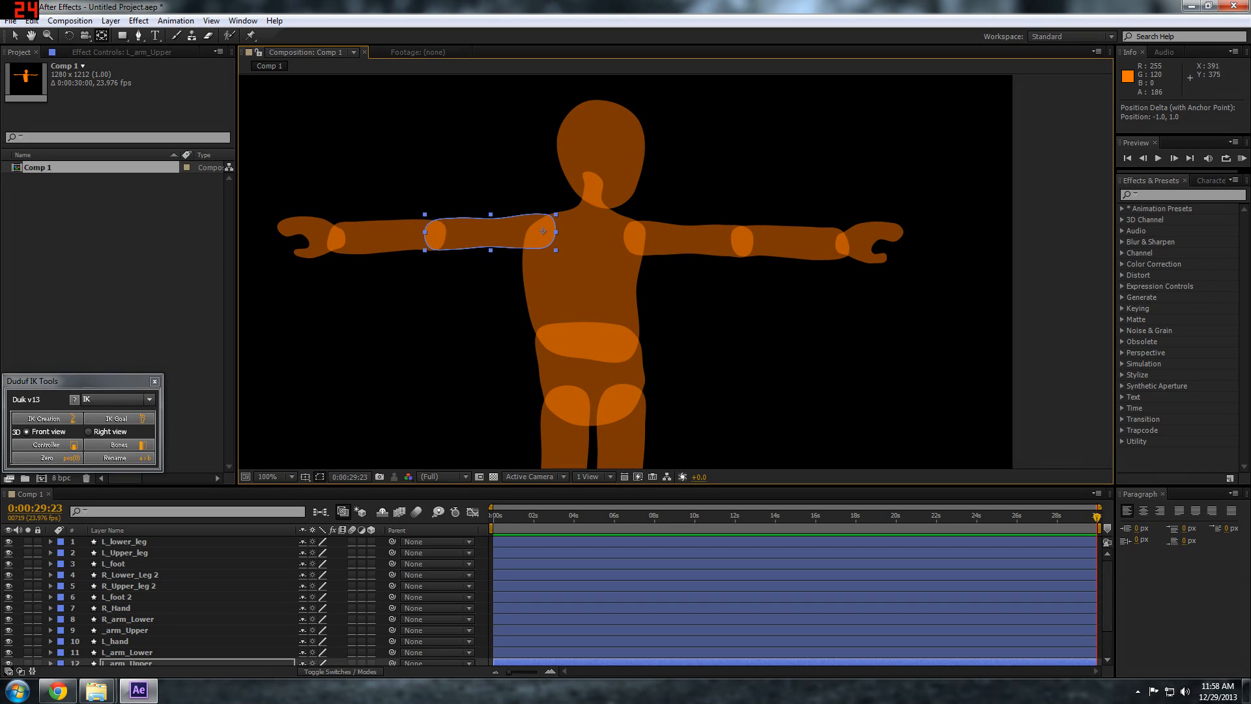
{"action": "left_click", "coordinate": [443, 235]}
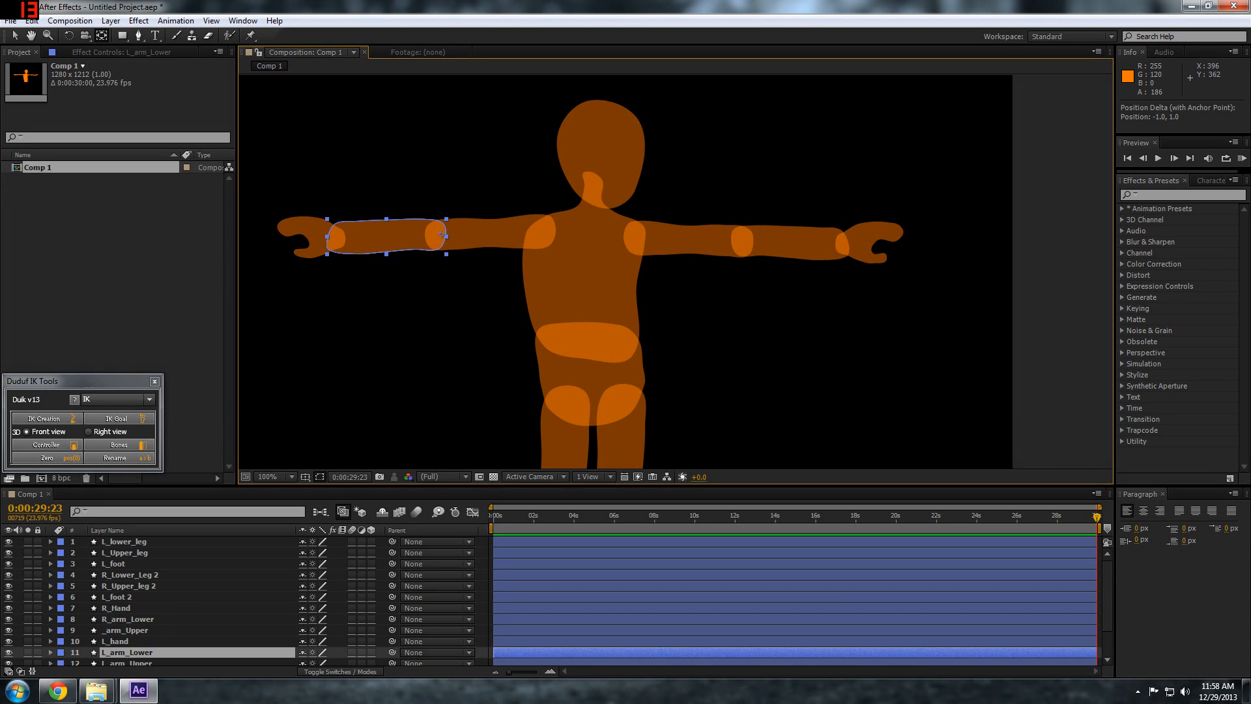
{"action": "left_click_drag", "start_coordinate": [438, 234], "coordinate": [437, 235]}
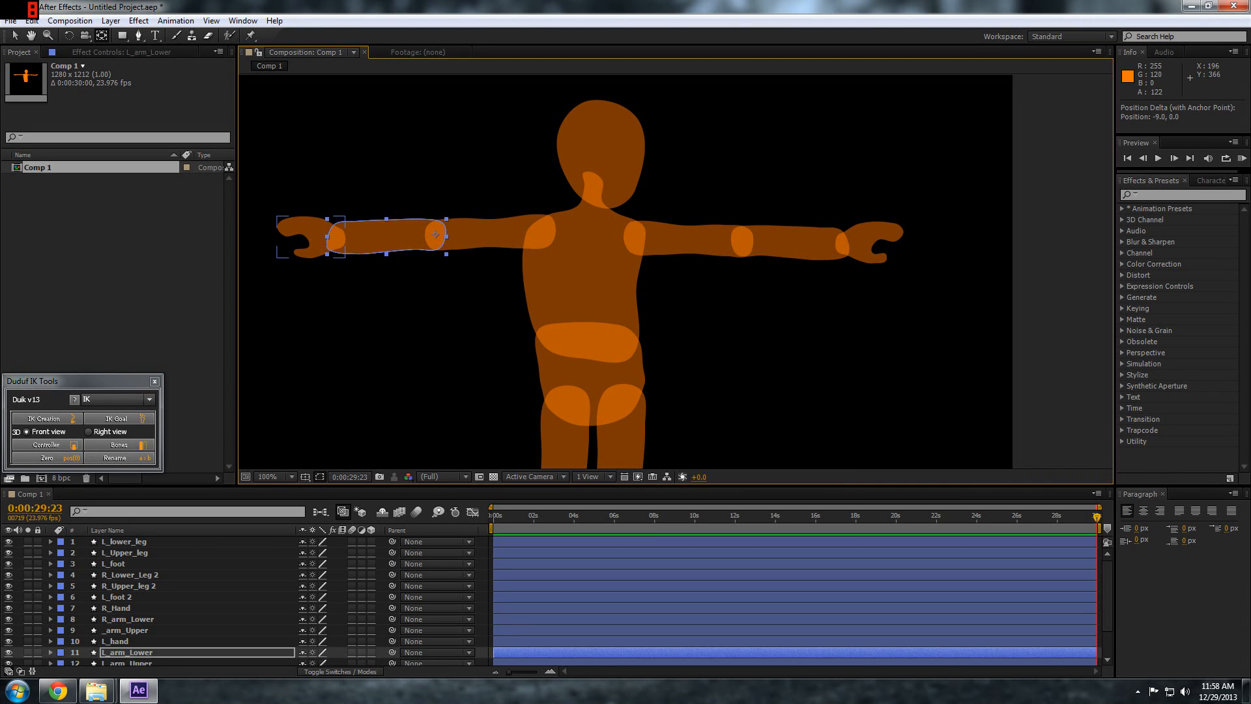
Centre L_hand's anchor point in the wrist overlap and rotate the hand about -1.8°
{"action": "left_click", "coordinate": [322, 232]}
{"action": "left_click_drag", "start_coordinate": [343, 238], "coordinate": [336, 237]}
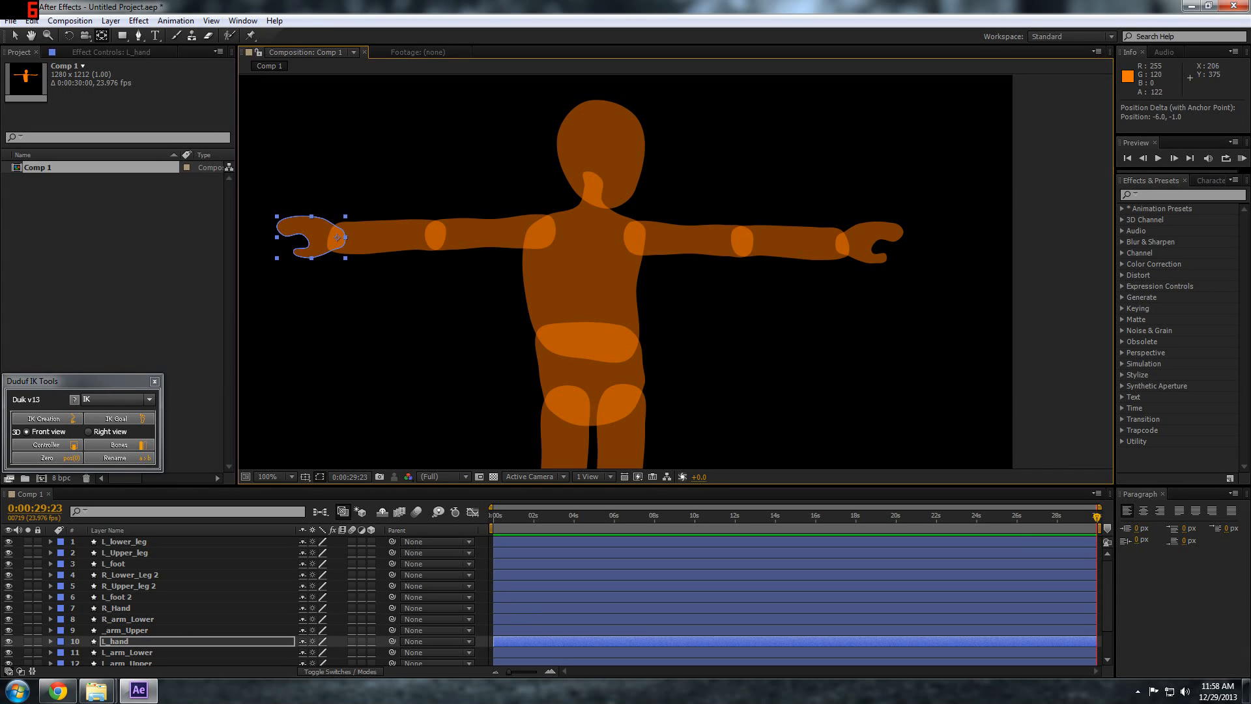
{"action": "key", "text": "w"}
{"action": "left_click_drag", "start_coordinate": [306, 225], "coordinate": [229, 225]}
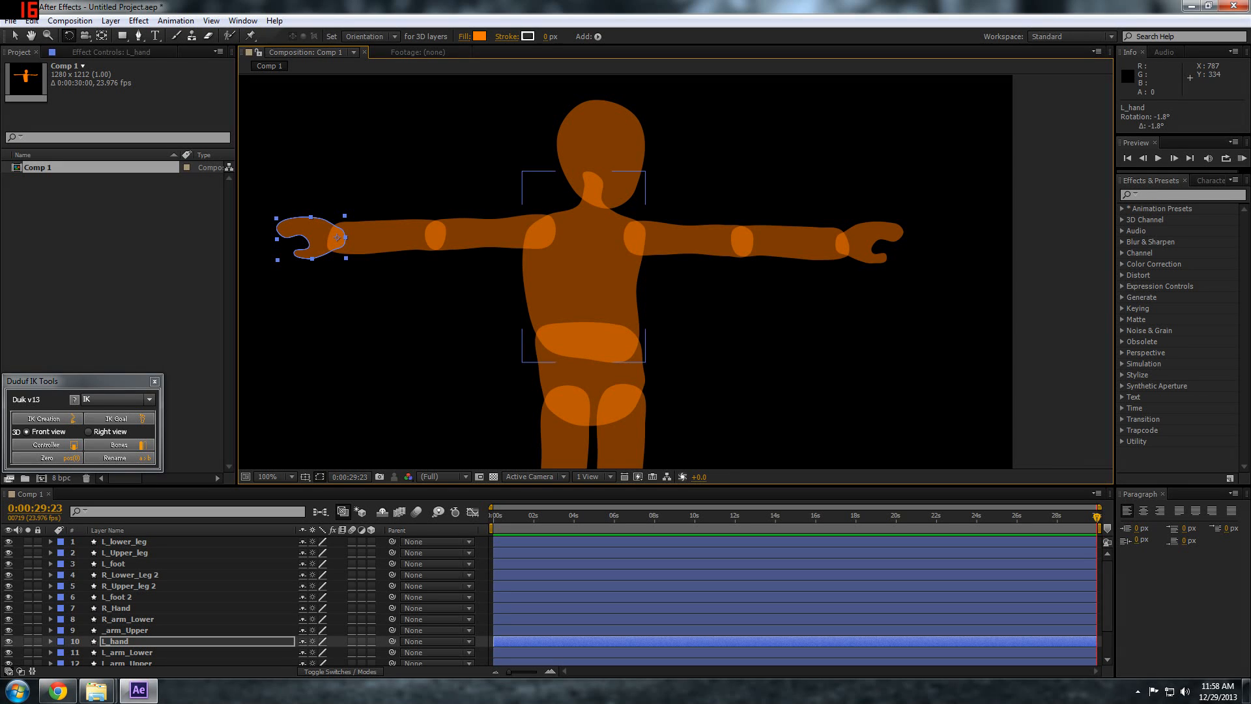
Centre the anchor points of the right upper arm, lower arm and hand in the shoulder, elbow and wrist overlaps
{"action": "left_click", "coordinate": [636, 239]}
{"action": "key", "text": "y"}
{"action": "left_click_drag", "start_coordinate": [635, 237], "coordinate": [635, 237]}
{"action": "left_click", "coordinate": [734, 241]}
{"action": "left_click_drag", "start_coordinate": [744, 240], "coordinate": [742, 242]}
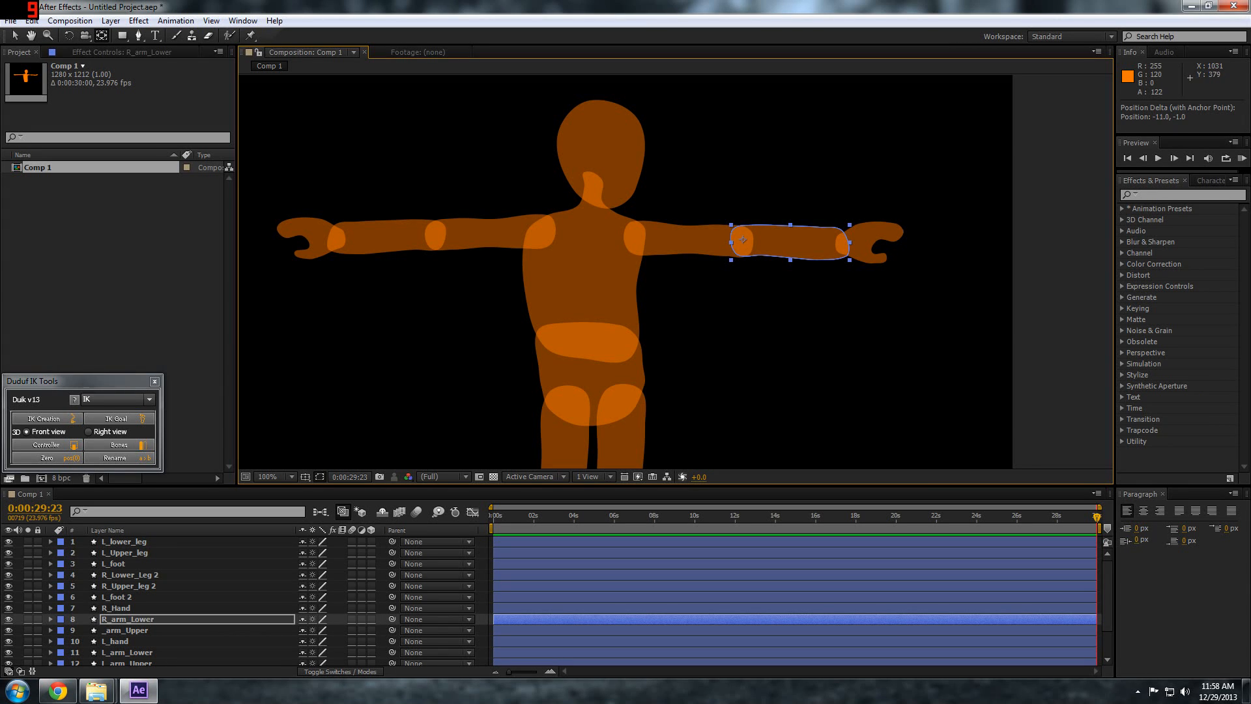
{"action": "left_click", "coordinate": [842, 243]}
{"action": "left_click_drag", "start_coordinate": [846, 243], "coordinate": [840, 242]}
Move the Chest's anchor point to the waist overlap and the Pelvis's anchor point between the hip joints
{"action": "left_click", "coordinate": [588, 312]}
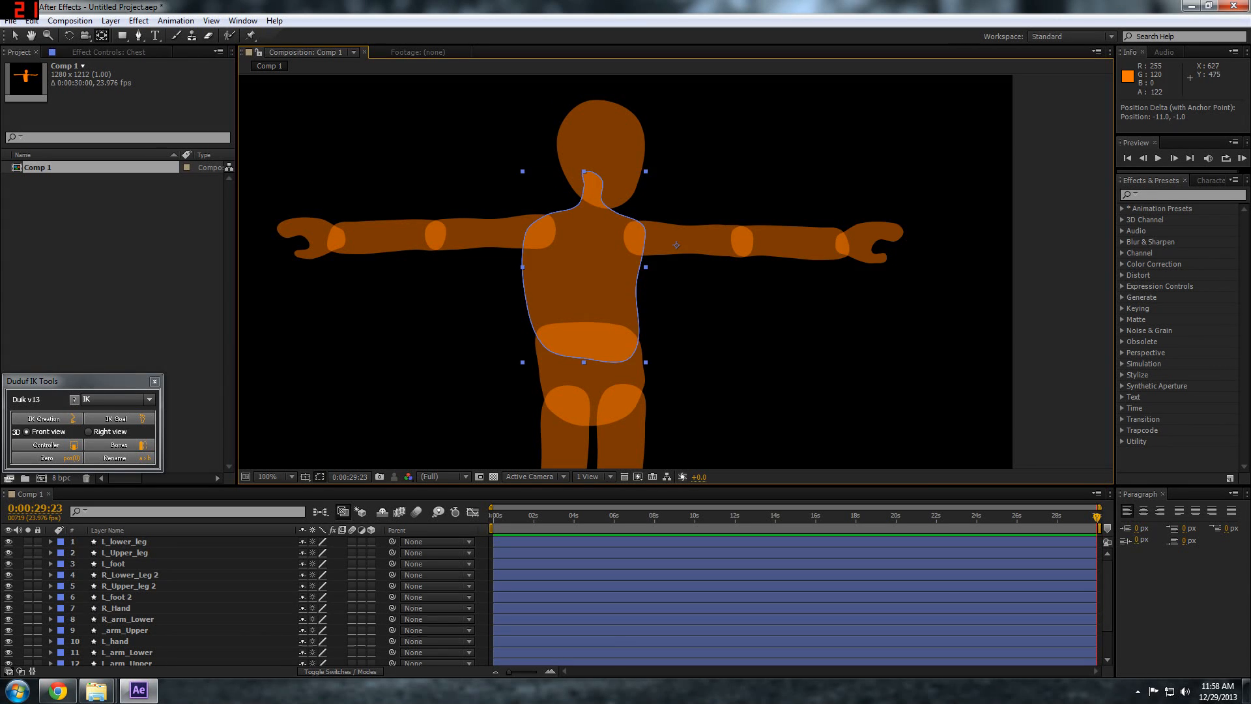
{"action": "left_click", "coordinate": [594, 373]}
{"action": "left_click", "coordinate": [586, 265]}
{"action": "left_click_drag", "start_coordinate": [589, 342], "coordinate": [588, 342]}
{"action": "left_click", "coordinate": [592, 348]}
{"action": "mouse_move", "coordinate": [677, 245]}
{"action": "left_mouse_down"}
{"action": "mouse_move", "coordinate": [592, 403]}
{"action": "mouse_move", "coordinate": [598, 196]}
{"action": "left_mouse_up"}
{"action": "key", "text": "space"}
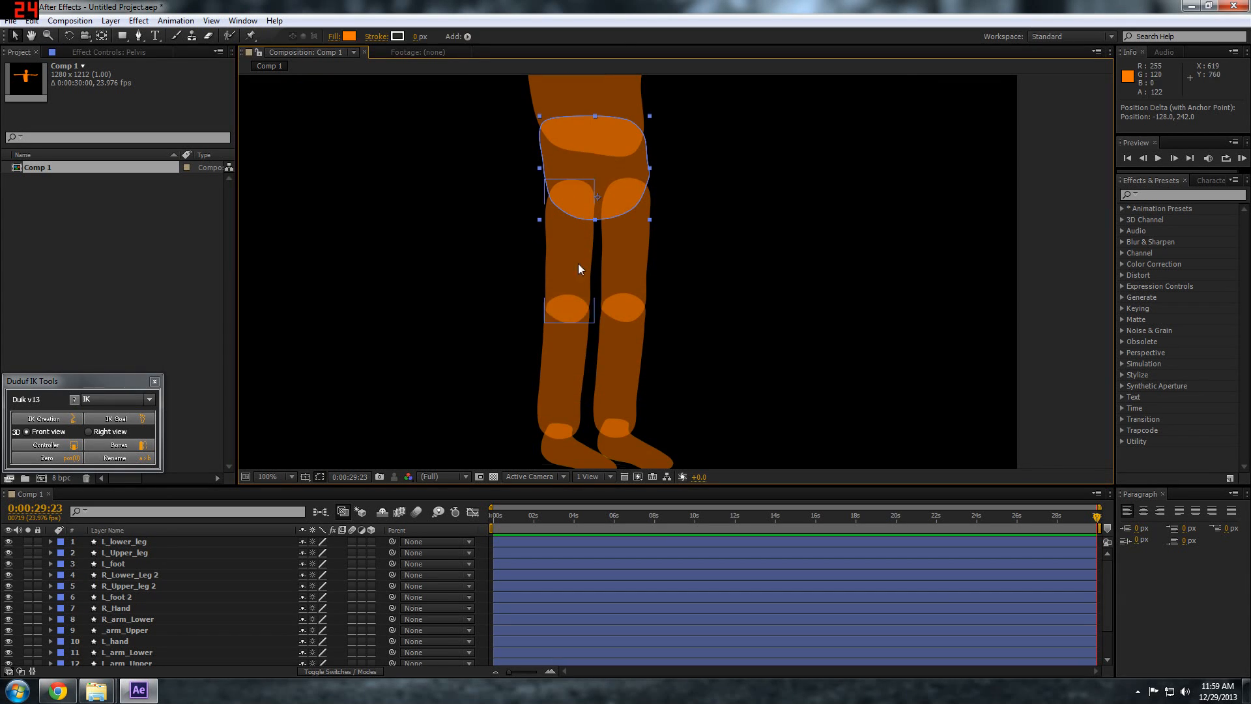
Centre L_Upper_leg's anchor point in its overlap with the pelvis
{"action": "left_click", "coordinate": [577, 260]}
{"action": "key", "text": "y"}
{"action": "left_click_drag", "start_coordinate": [571, 192], "coordinate": [575, 194]}
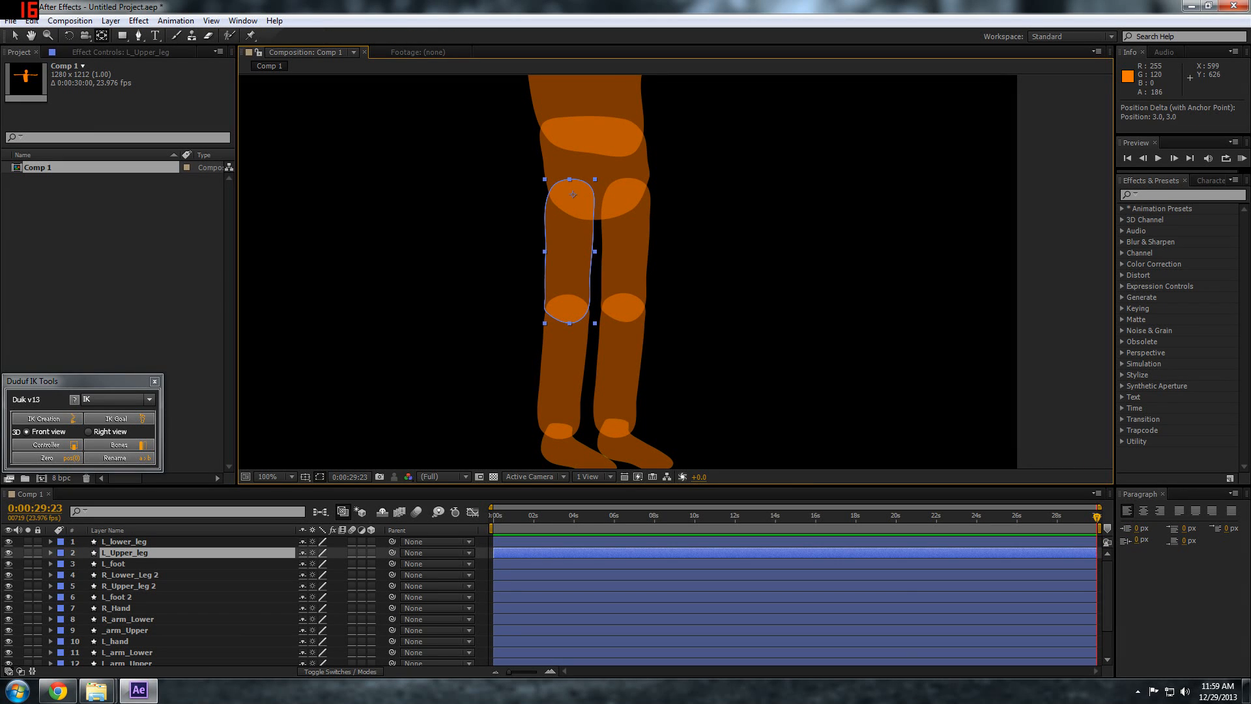
{"action": "key", "text": "Return"}
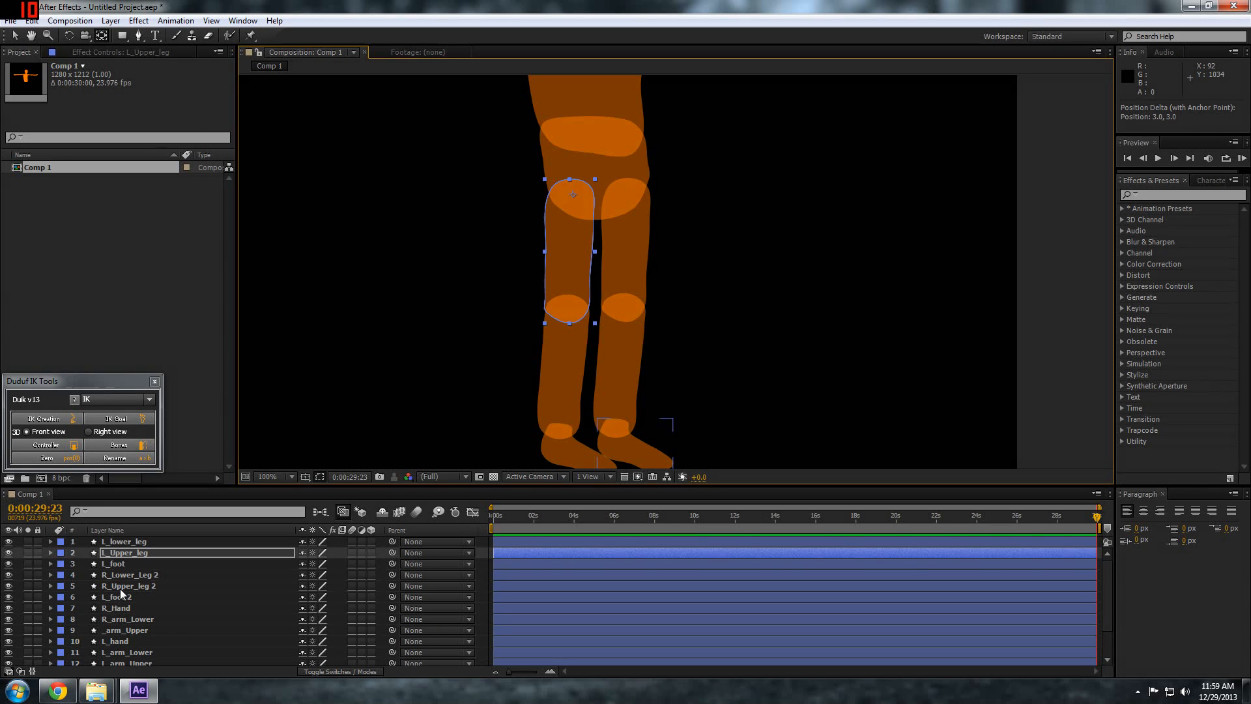
Rename the L_foot 2 layer as R_foot
{"action": "left_click", "coordinate": [123, 595]}
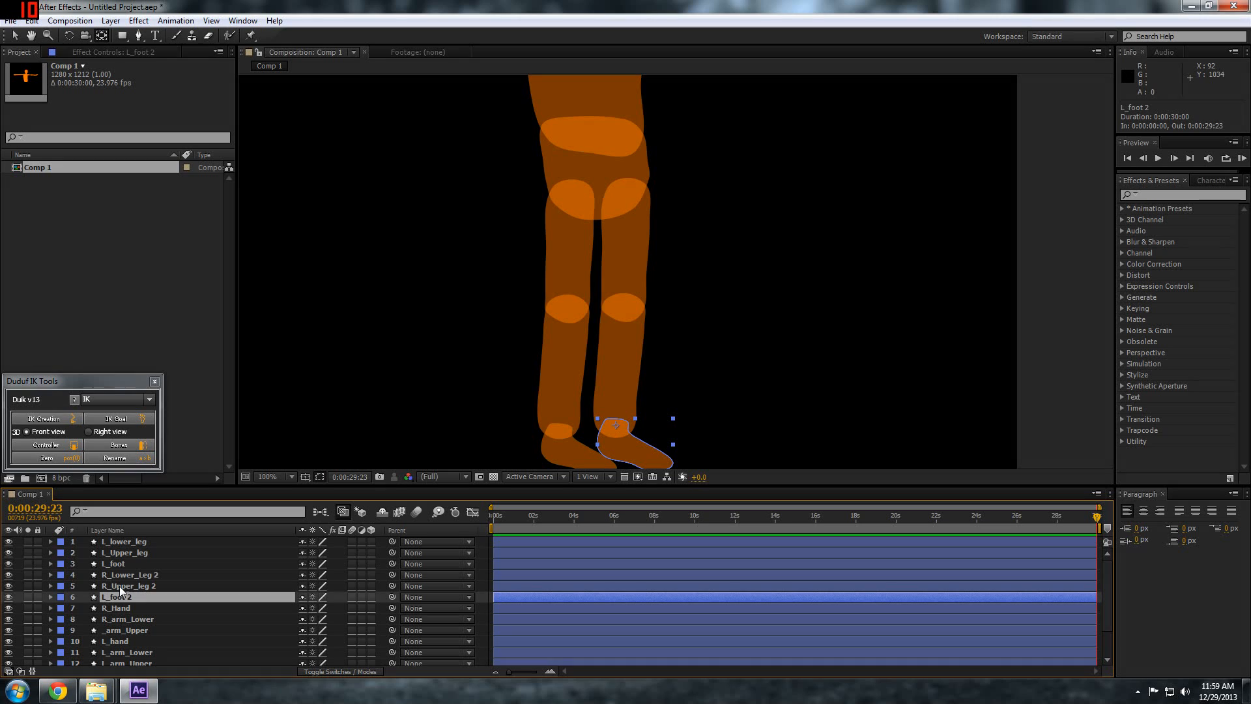
{"action": "key", "text": "Return"}
{"action": "key", "text": "Right"}
{"action": "key", "text": "BackSpace"}
{"action": "key", "text": "BackSpace"}
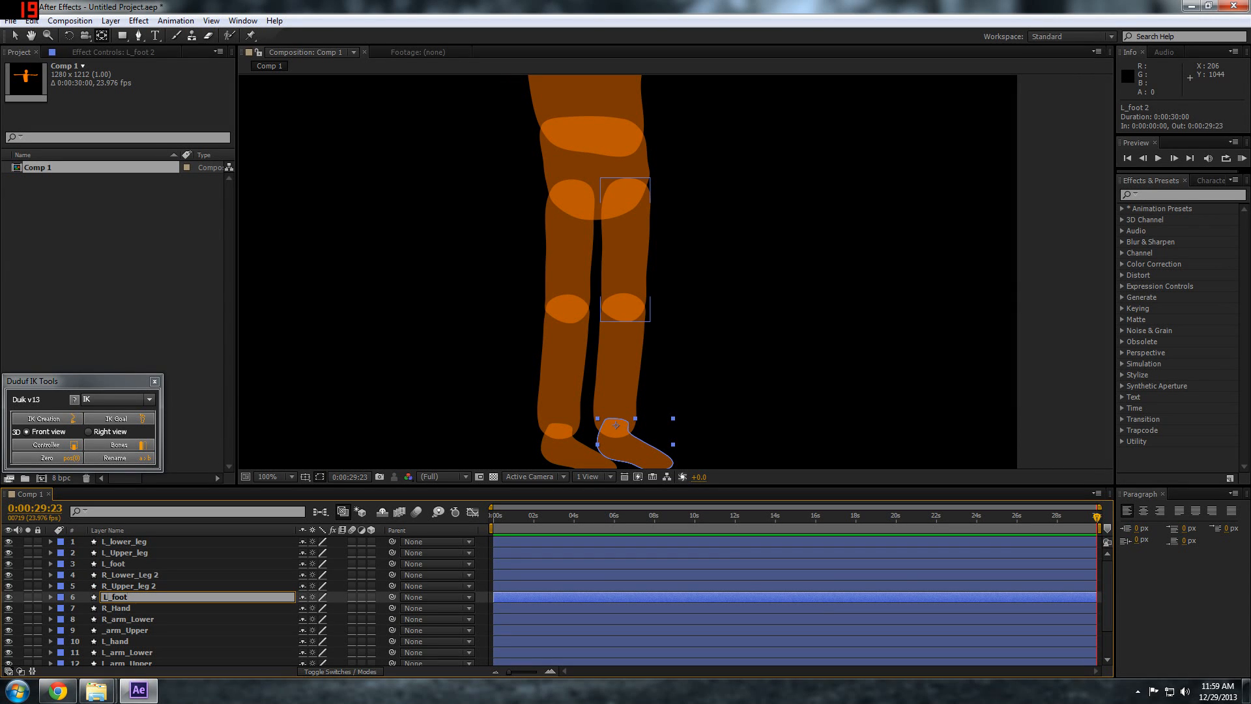
{"action": "type", "text": "R"}
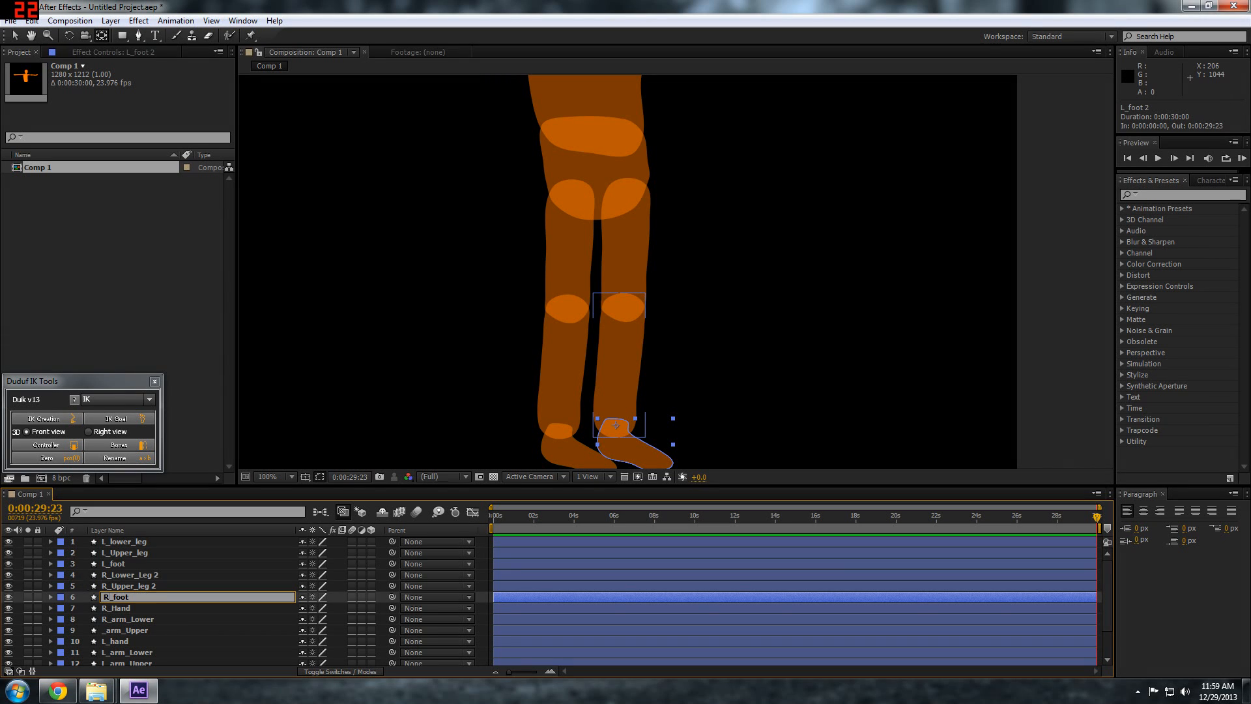
Rename the R_Upper_leg 2 and R_Lower_Leg 2 layers as R_Upper_leg and R_Lower_Leg
{"action": "left_click", "coordinate": [133, 588]}
{"action": "key", "text": "Return"}
{"action": "key", "text": "Right"}
{"action": "key", "text": "BackSpace"}
{"action": "key", "text": "BackSpace"}
{"action": "left_click", "coordinate": [162, 576]}
{"action": "key", "text": "Return"}
{"action": "key", "text": "Right"}
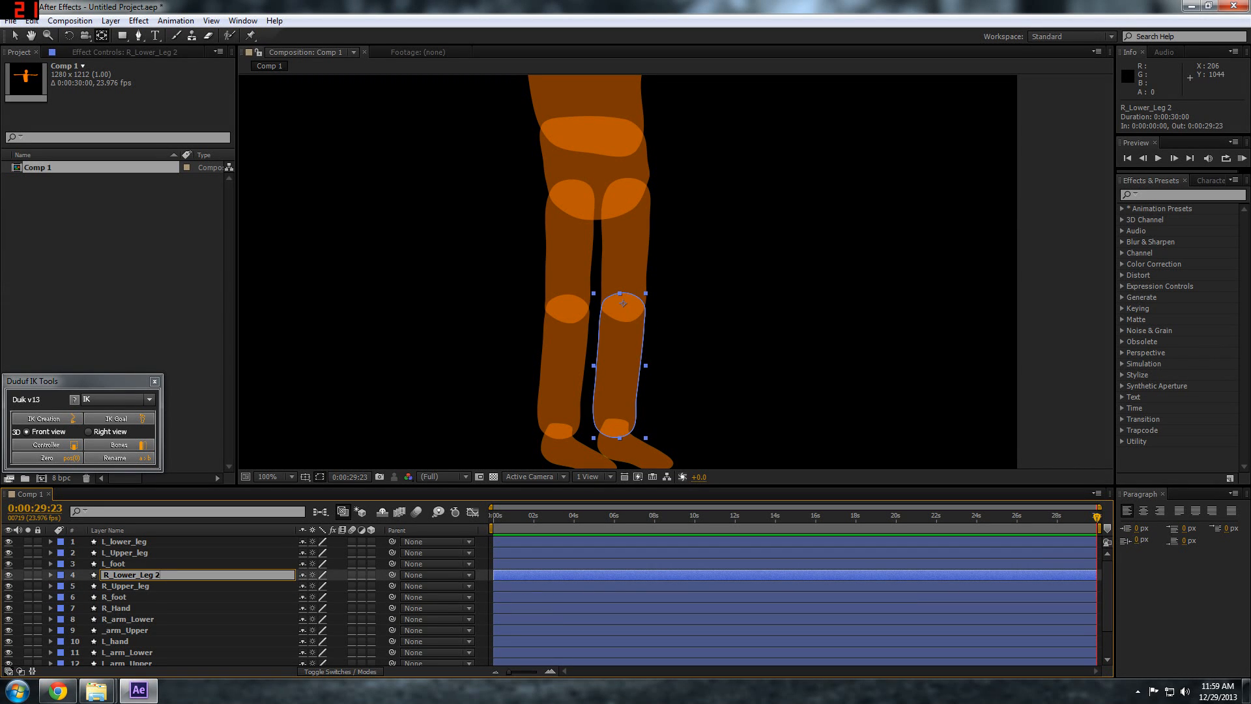
{"action": "left_click", "coordinate": [127, 586]}
Rename the _arm_Upper layer as R_arm_Upper
{"action": "scroll", "coordinate": [127, 607], "scroll_direction": "down", "scroll_amount": 1}
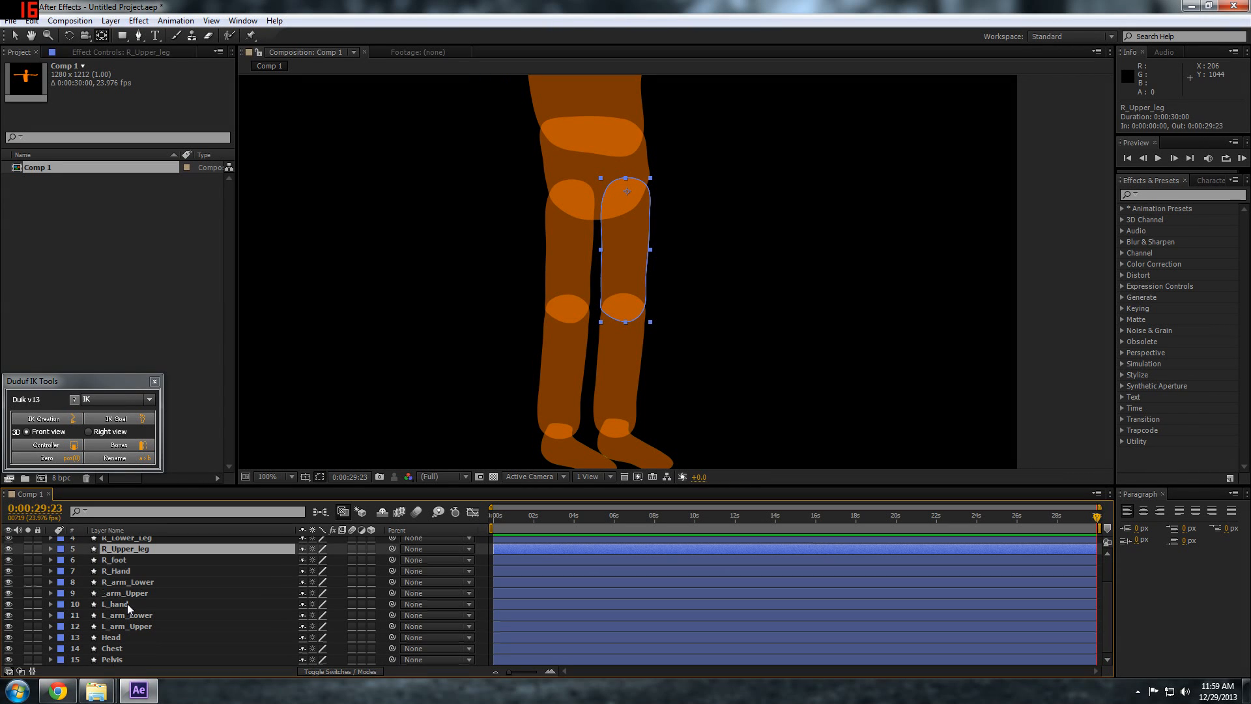
{"action": "left_click", "coordinate": [124, 593]}
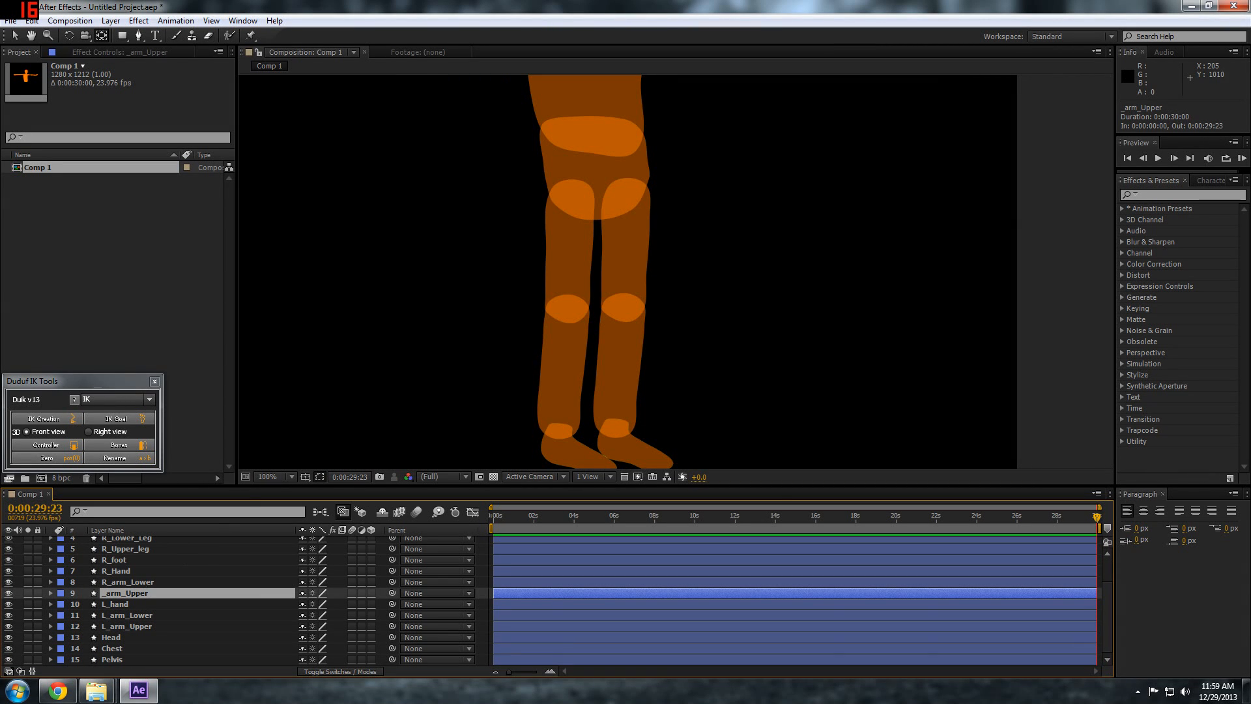
{"action": "scroll", "coordinate": [318, 459], "scroll_direction": "down", "scroll_amount": 1}
{"action": "key", "text": "Return"}
{"action": "key", "text": "Home"}
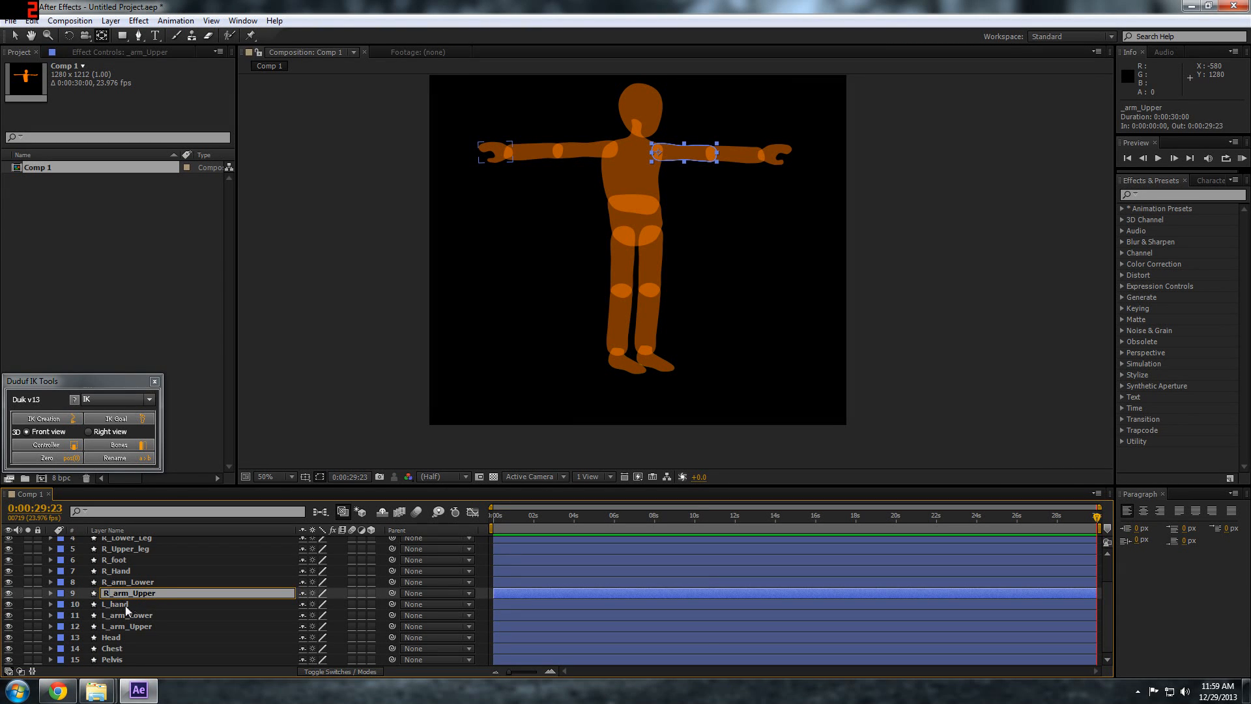
{"action": "left_click", "coordinate": [125, 605]}
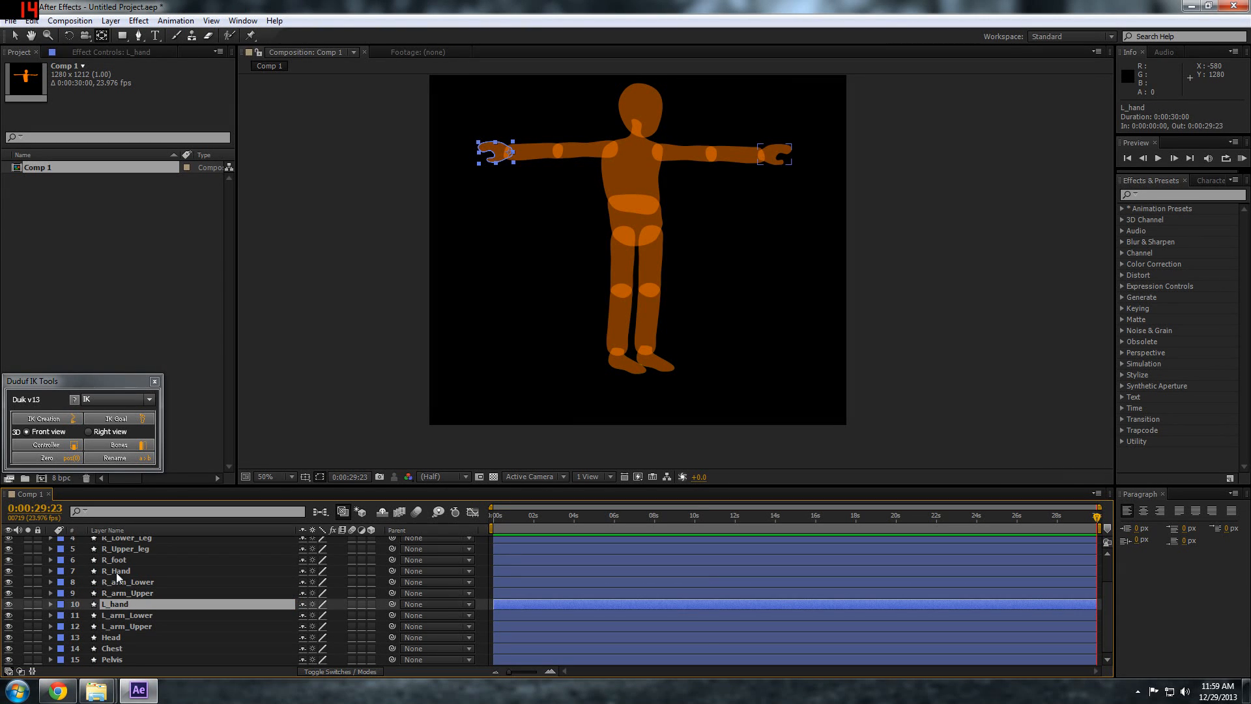
{"action": "left_click", "coordinate": [116, 582]}
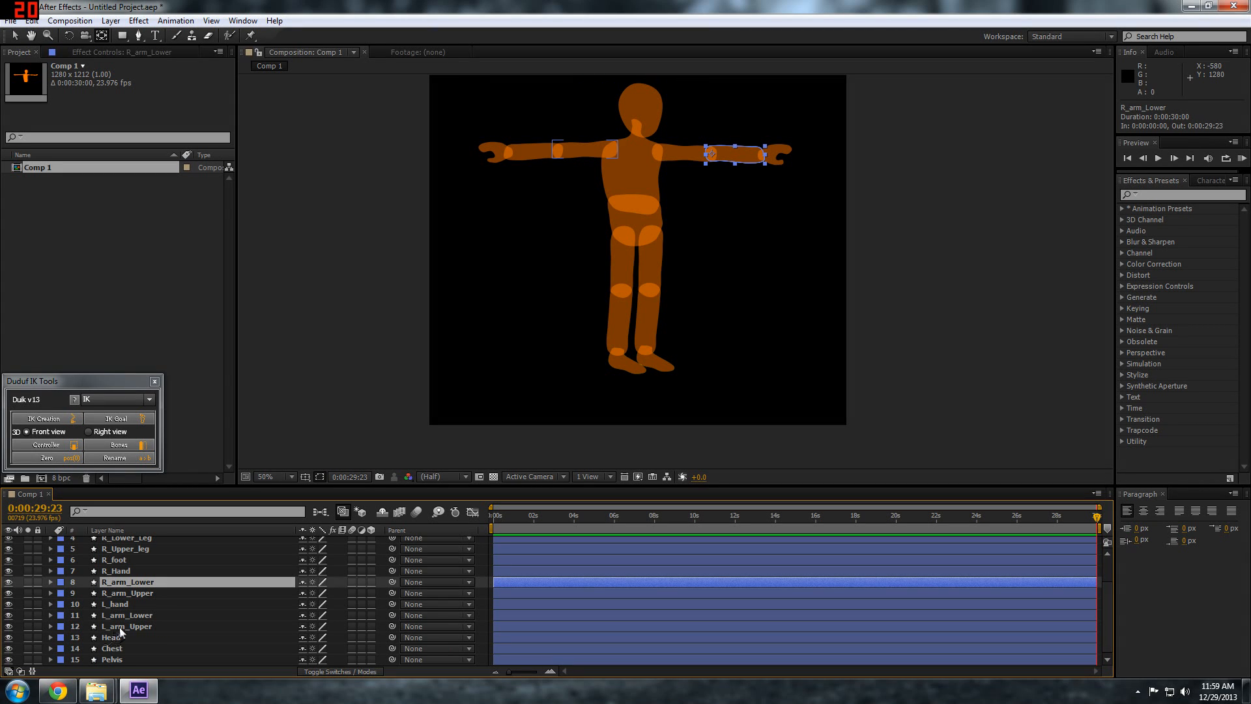
Give the six arm and hand layers, from R_Hand to L_arm_Upper, the Pink label colour
{"action": "left_click", "coordinate": [118, 571]}
{"action": "left_click", "coordinate": [111, 626], "text": "shift"}
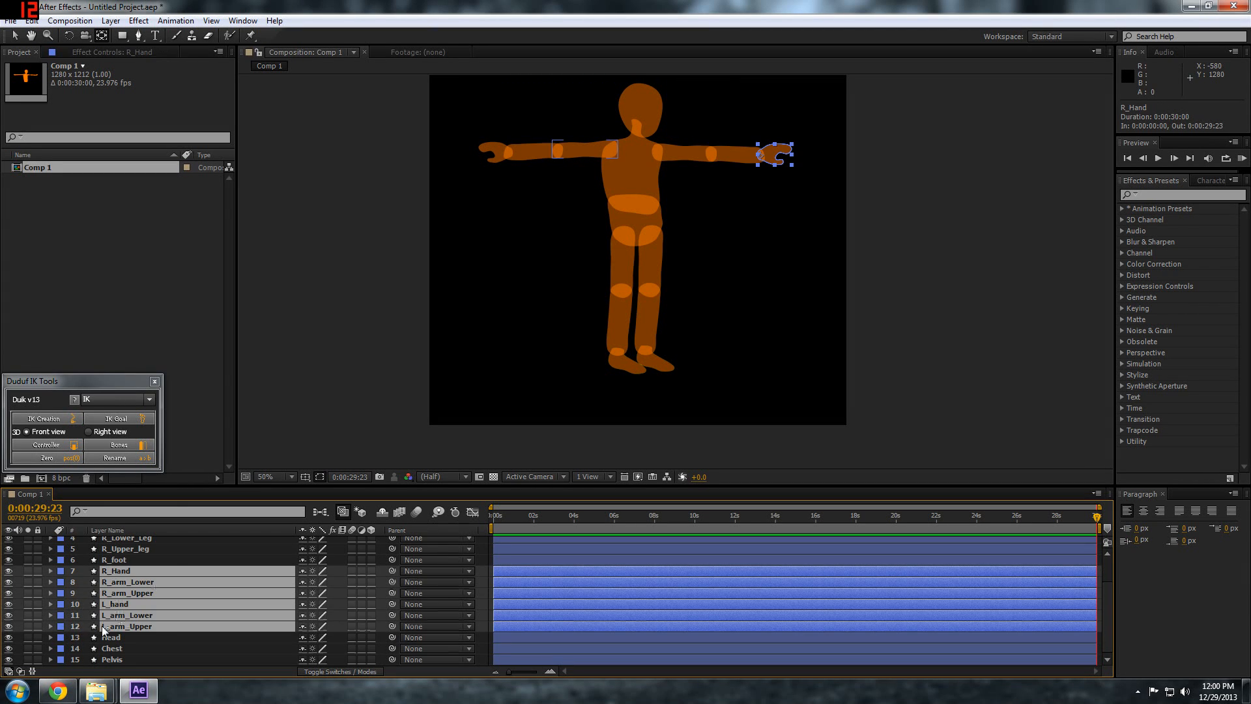
{"action": "left_click", "coordinate": [61, 626]}
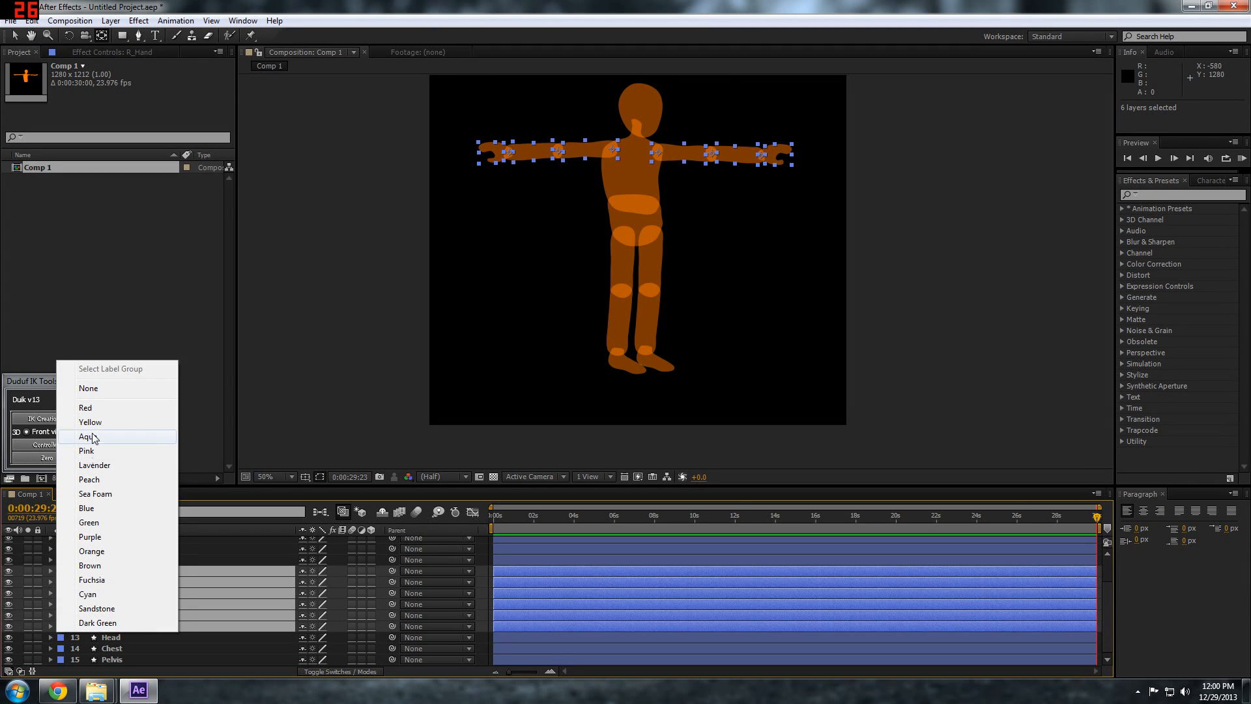
{"action": "left_click", "coordinate": [91, 436]}
{"action": "scroll", "coordinate": [106, 593], "scroll_direction": "up", "scroll_amount": 1}
{"action": "left_click", "coordinate": [59, 619]}
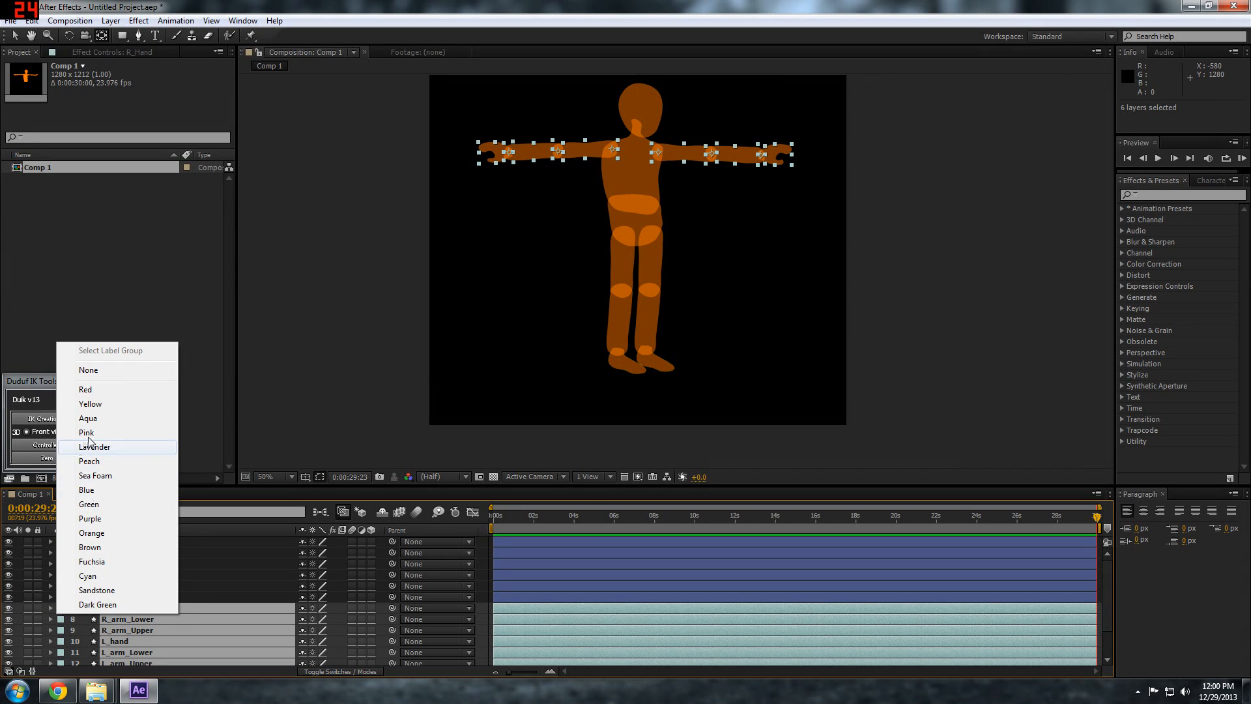
{"action": "left_click", "coordinate": [90, 443]}
Give the six leg and foot layers, from L_lower_leg to R_foot, the Red label colour
{"action": "left_click", "coordinate": [107, 596]}
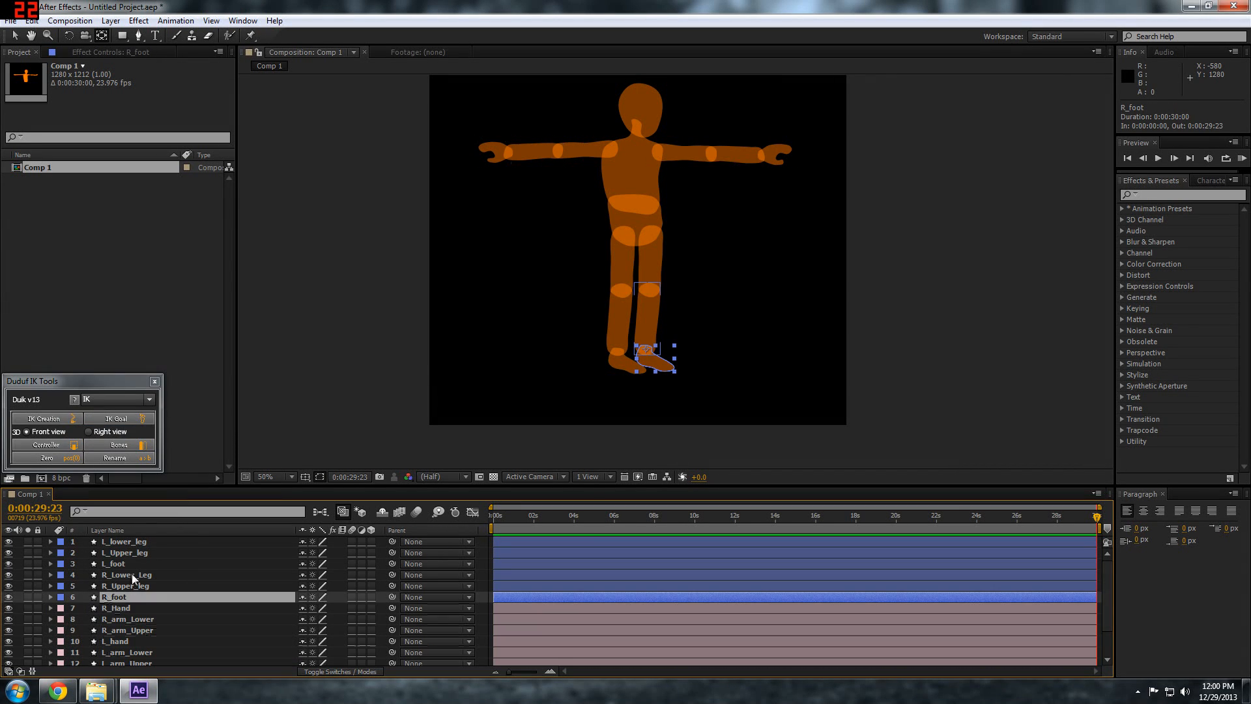
{"action": "left_click", "coordinate": [112, 541], "text": "shift"}
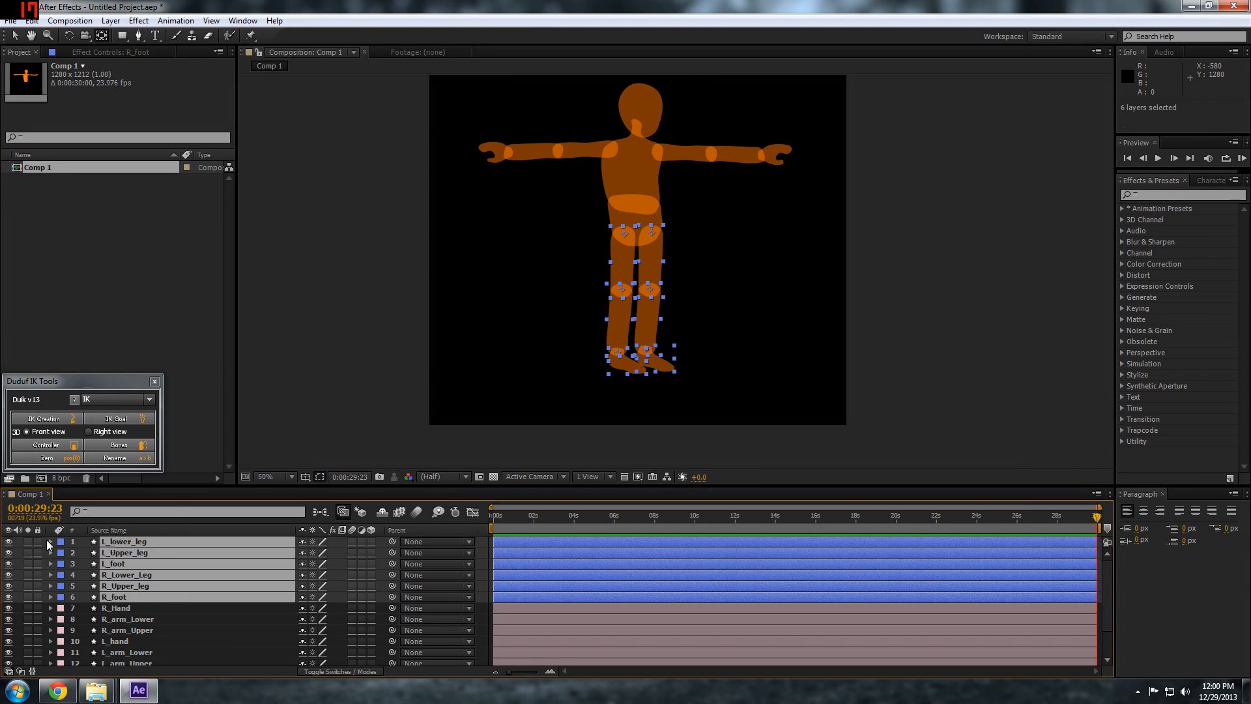
{"action": "left_click", "coordinate": [60, 541]}
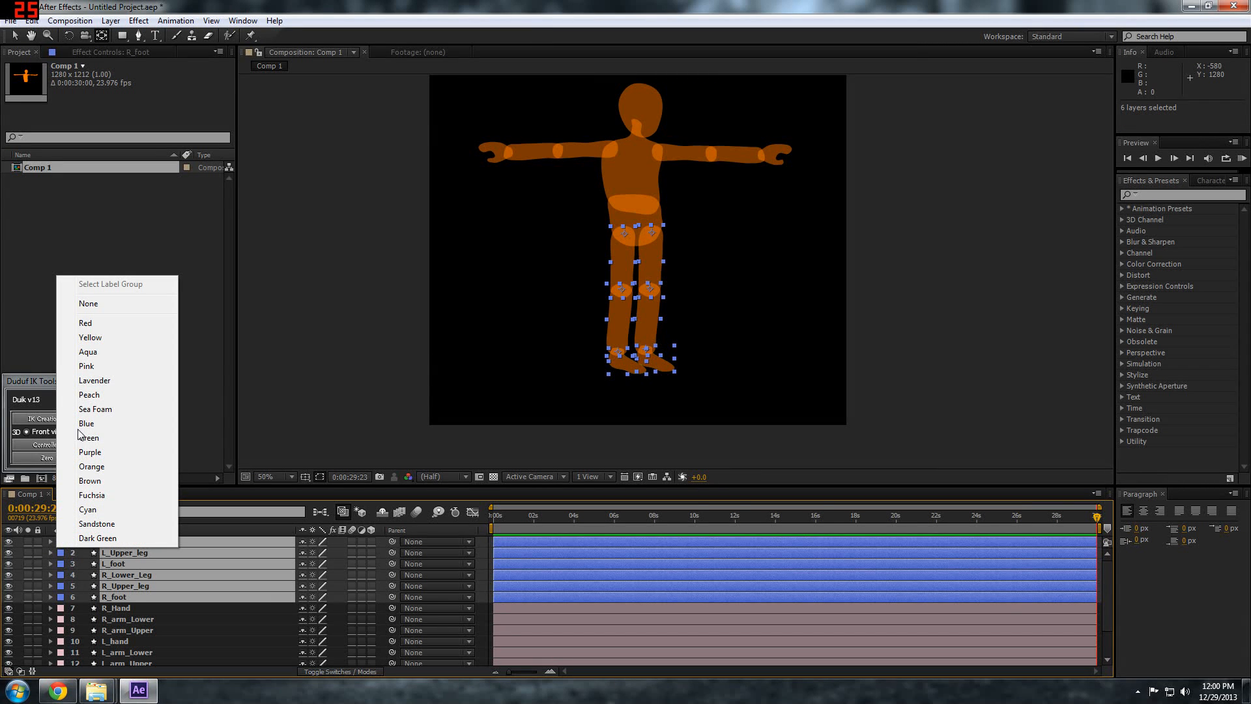
{"action": "left_click", "coordinate": [86, 322]}
Give the Head layer the Yellow label colour
{"action": "scroll", "coordinate": [134, 583], "scroll_direction": "down", "scroll_amount": 1}
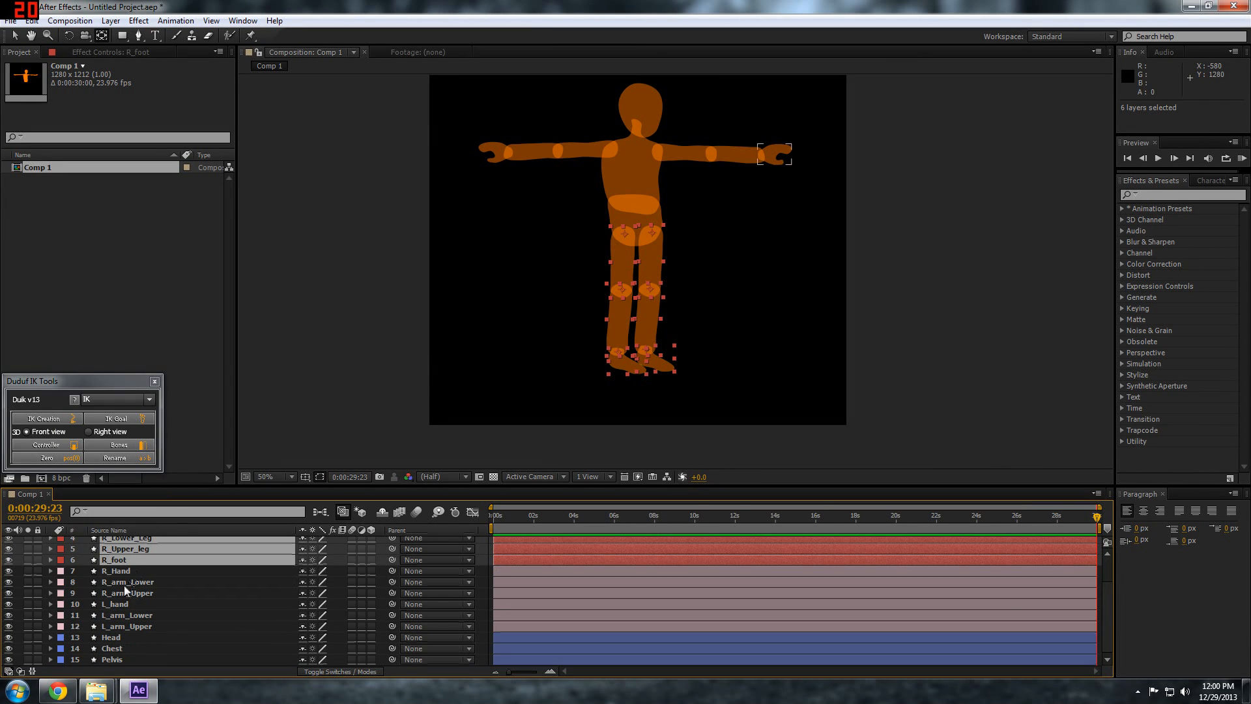
{"action": "left_click", "coordinate": [111, 638]}
{"action": "left_click", "coordinate": [60, 637]}
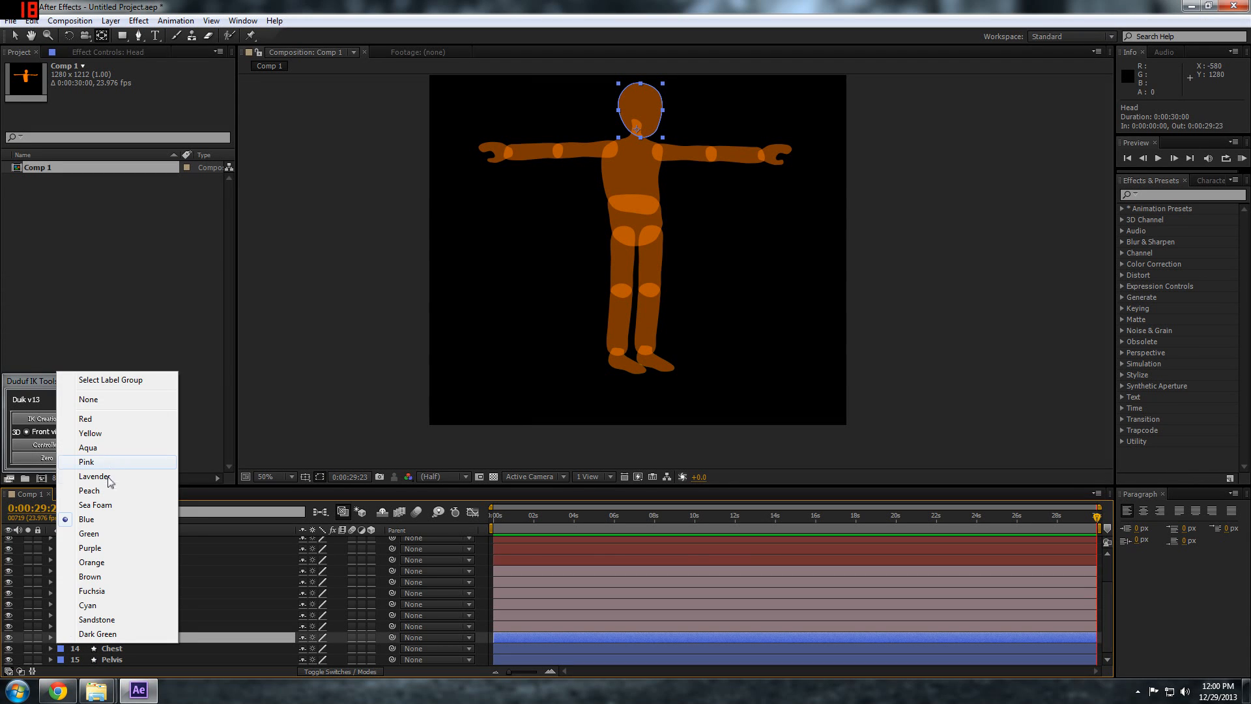
{"action": "left_click", "coordinate": [90, 433]}
{"action": "left_click", "coordinate": [102, 649]}
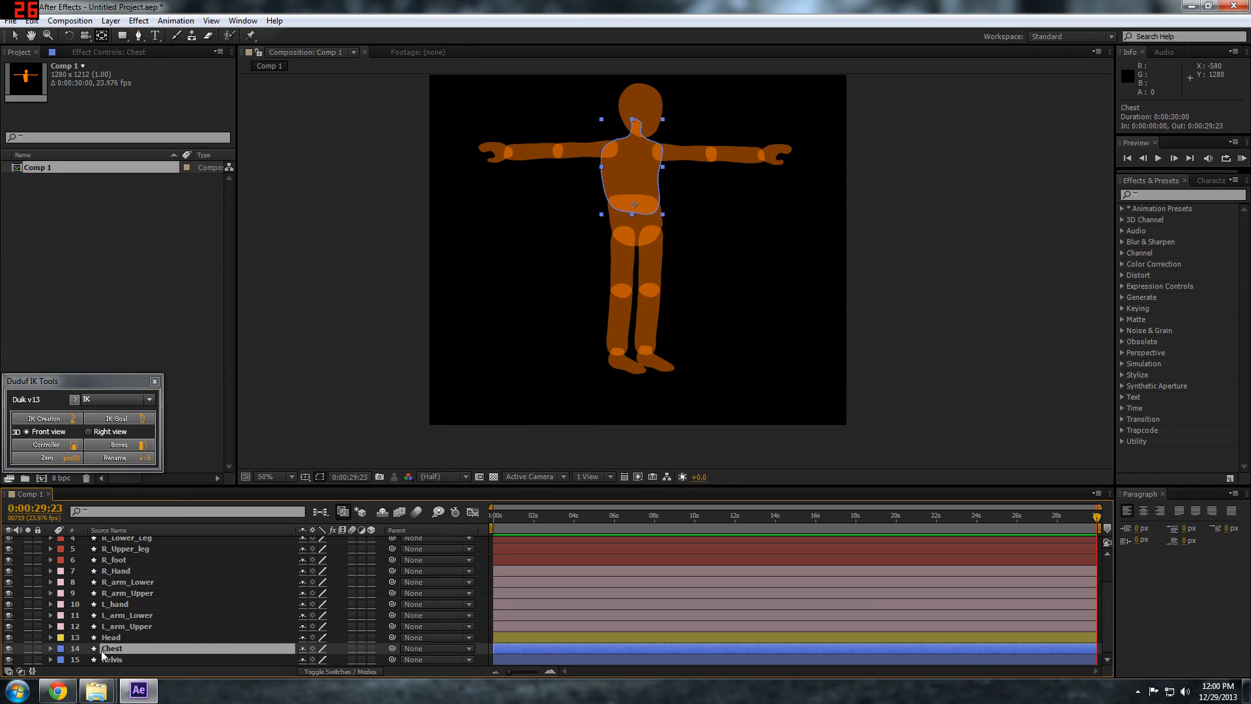
{"action": "left_click", "coordinate": [74, 659], "text": "shift"}
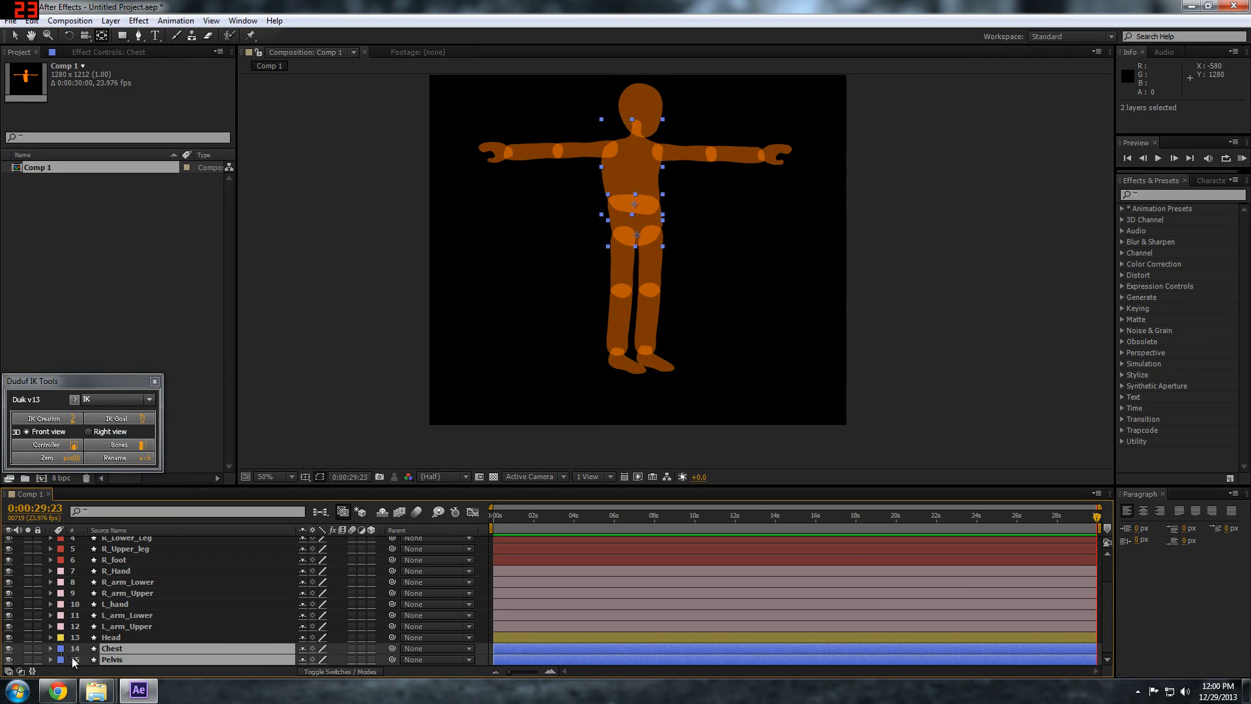
{"action": "left_click", "coordinate": [62, 649]}
{"action": "left_click", "coordinate": [135, 662]}
{"action": "left_click", "coordinate": [482, 619]}
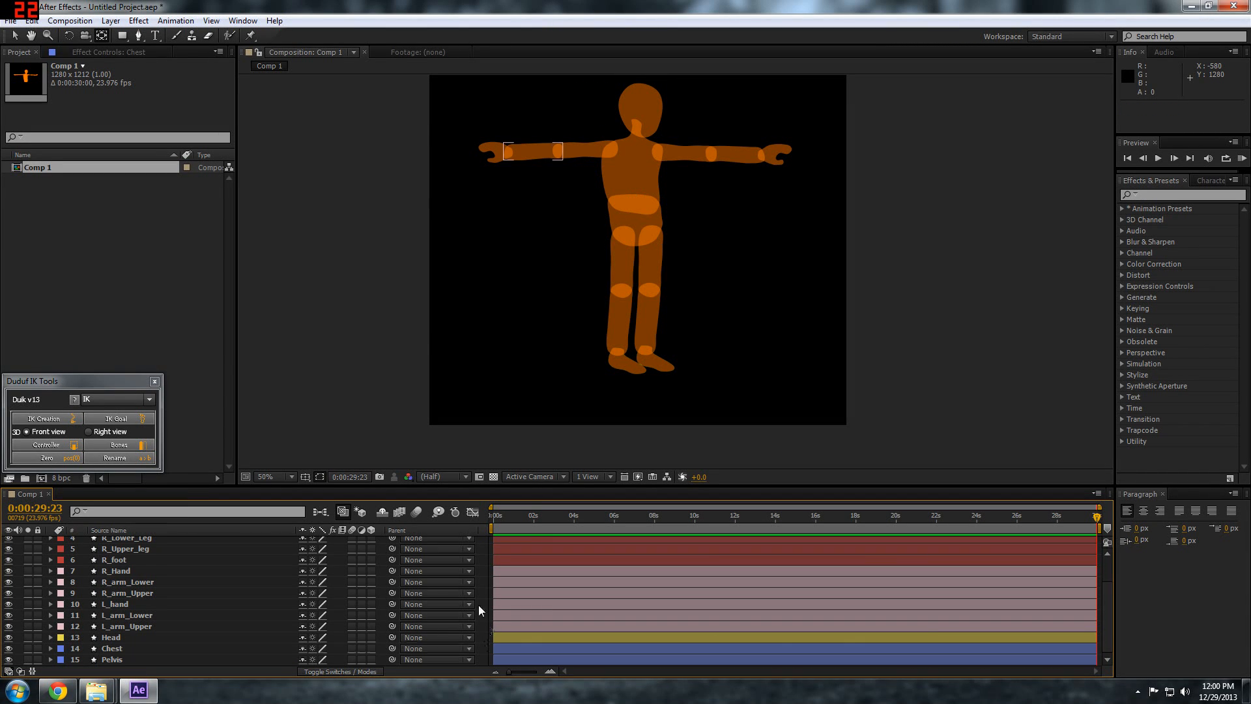
Fine-tune the anchor points of the left leg and foot layers within their joint overlaps
{"action": "scroll", "coordinate": [117, 577], "scroll_direction": "up", "scroll_amount": 3}
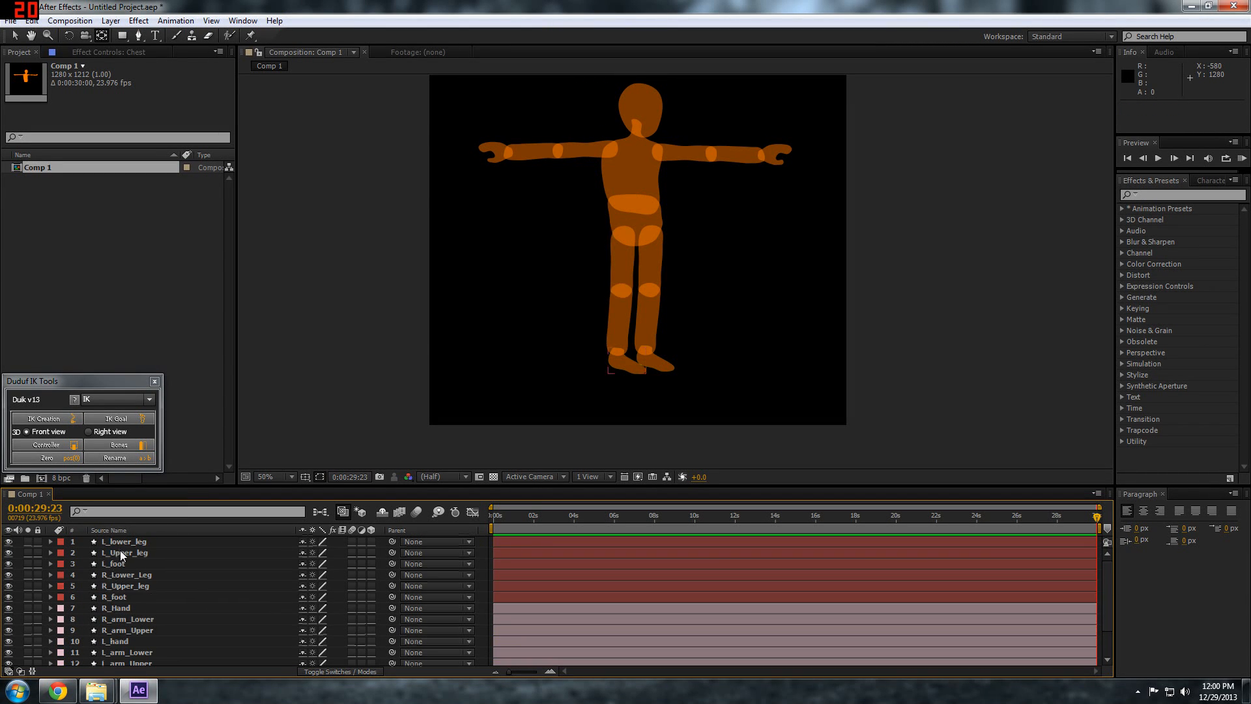
{"action": "scroll", "coordinate": [647, 295], "scroll_direction": "up", "scroll_amount": 1}
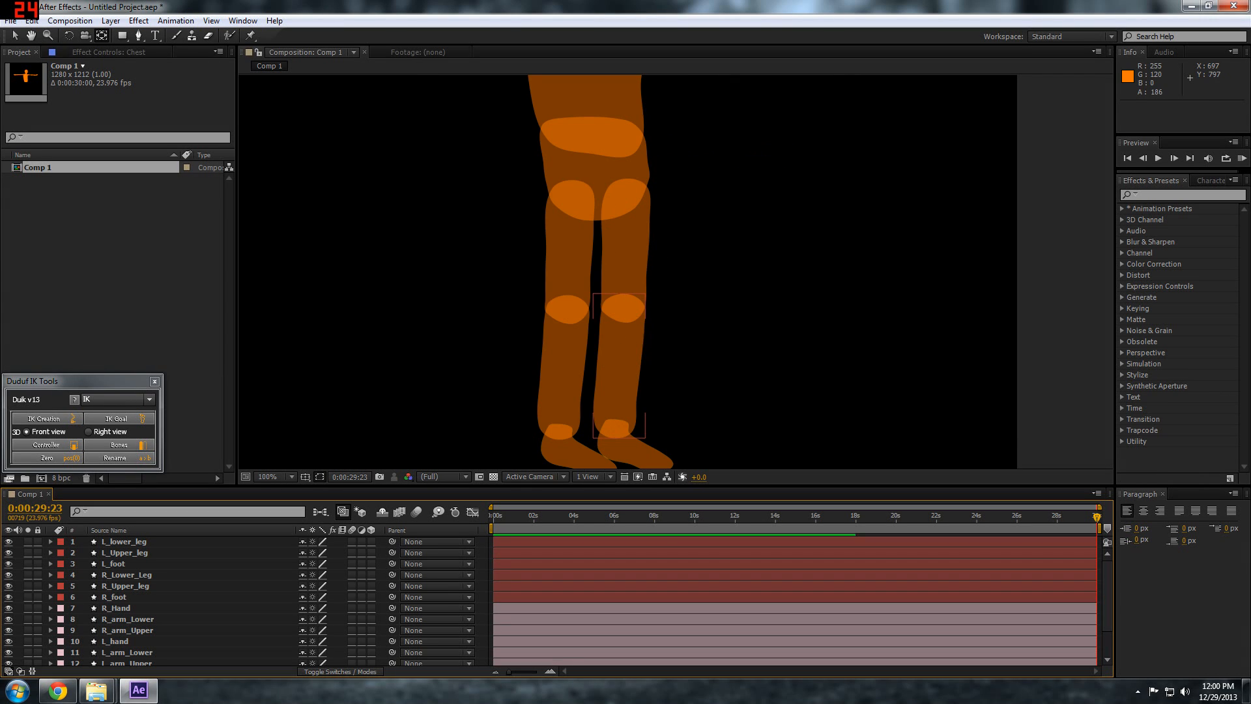
{"action": "left_click", "coordinate": [565, 274]}
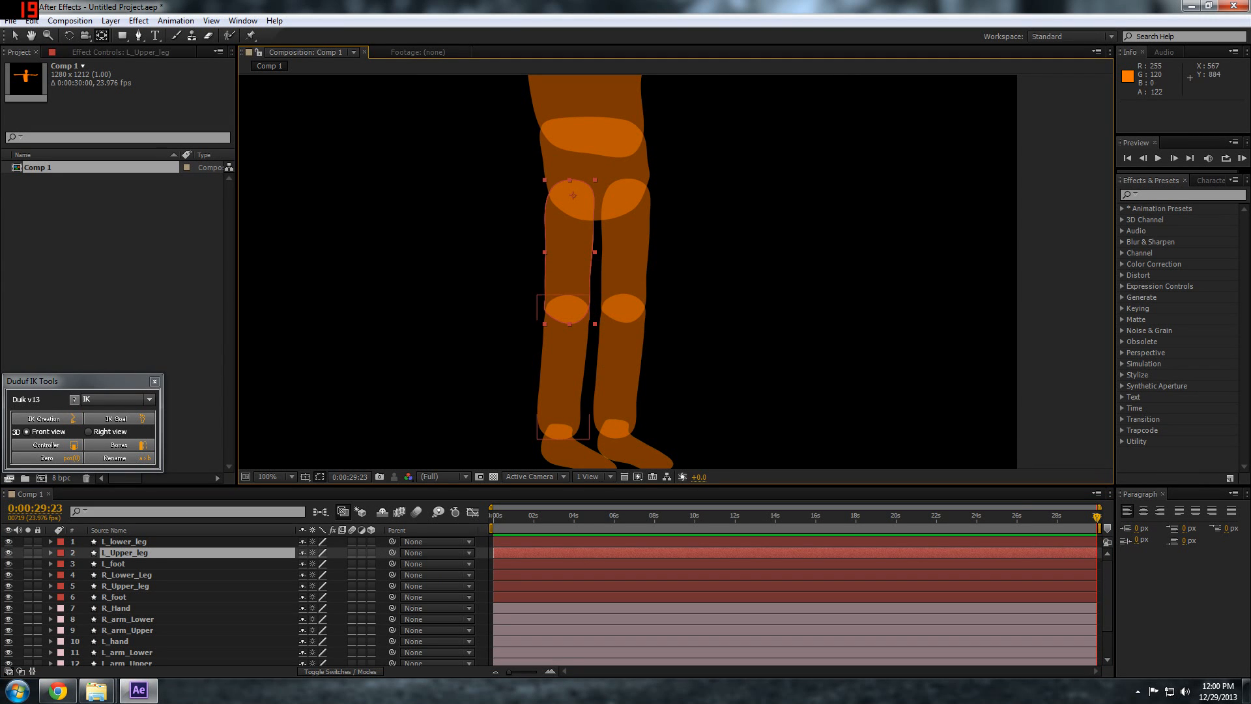
{"action": "left_click", "coordinate": [570, 305]}
{"action": "left_click", "coordinate": [562, 430]}
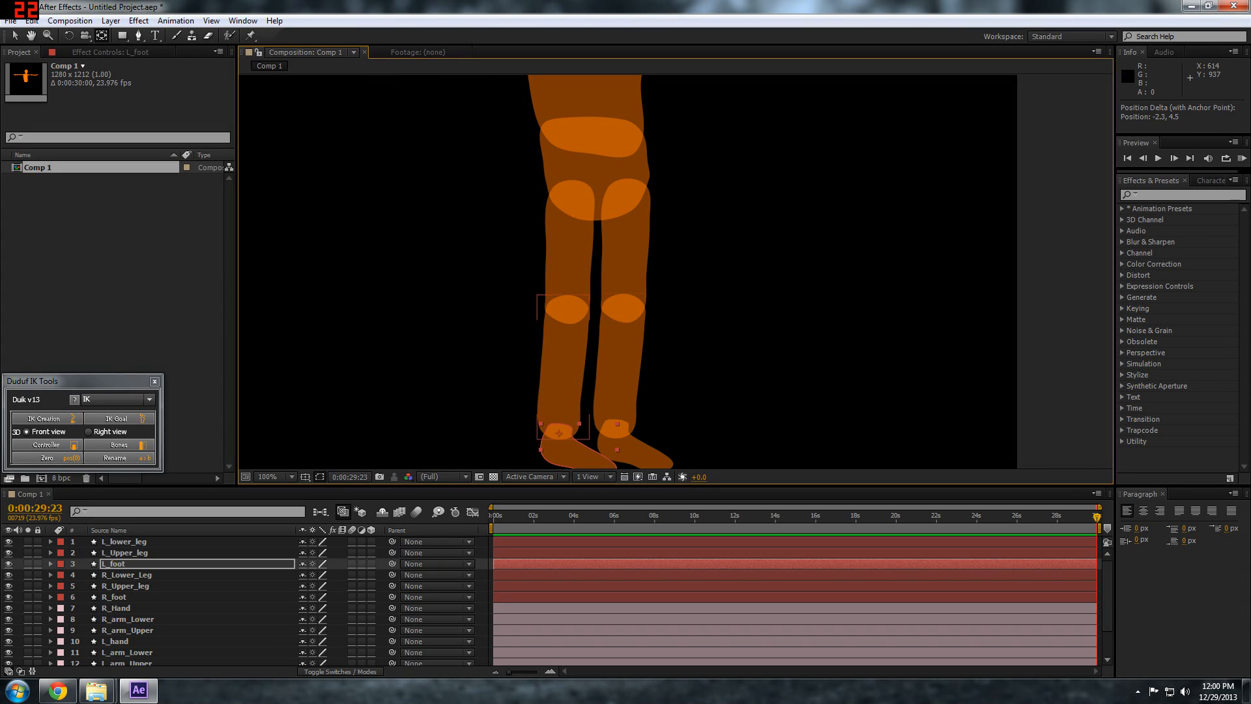
Fine-tune the anchor points of R_Upper_leg, R_Lower_Leg and R_foot within the hip, knee and ankle overlaps
{"action": "left_click", "coordinate": [629, 261]}
{"action": "left_click_drag", "start_coordinate": [628, 196], "coordinate": [628, 196]}
{"action": "left_click", "coordinate": [620, 364]}
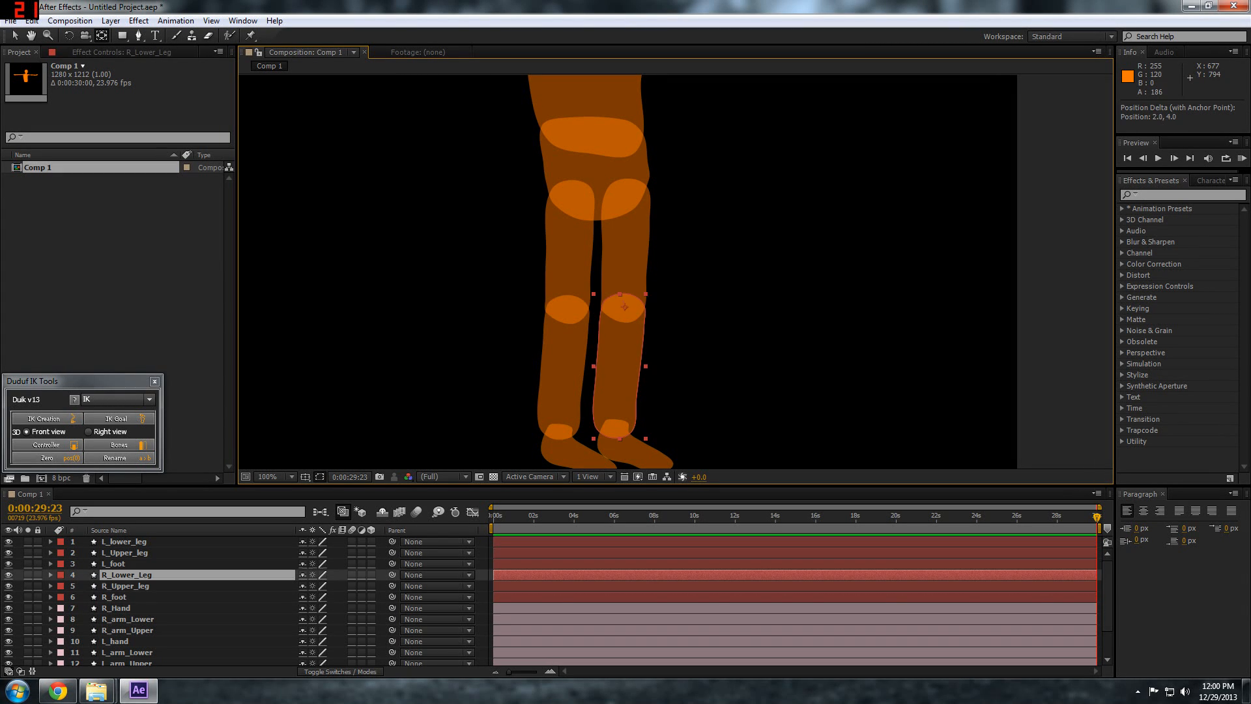
{"action": "left_click", "coordinate": [616, 426]}
{"action": "left_click_drag", "start_coordinate": [616, 426], "coordinate": [617, 427]}
Set the opacity of all character layers to 100% and collapse their opacity properties
{"action": "key", "text": "space"}
{"action": "left_click_drag", "start_coordinate": [788, 274], "coordinate": [768, 355]}
{"action": "scroll", "coordinate": [767, 354], "scroll_direction": "down", "scroll_amount": 1}
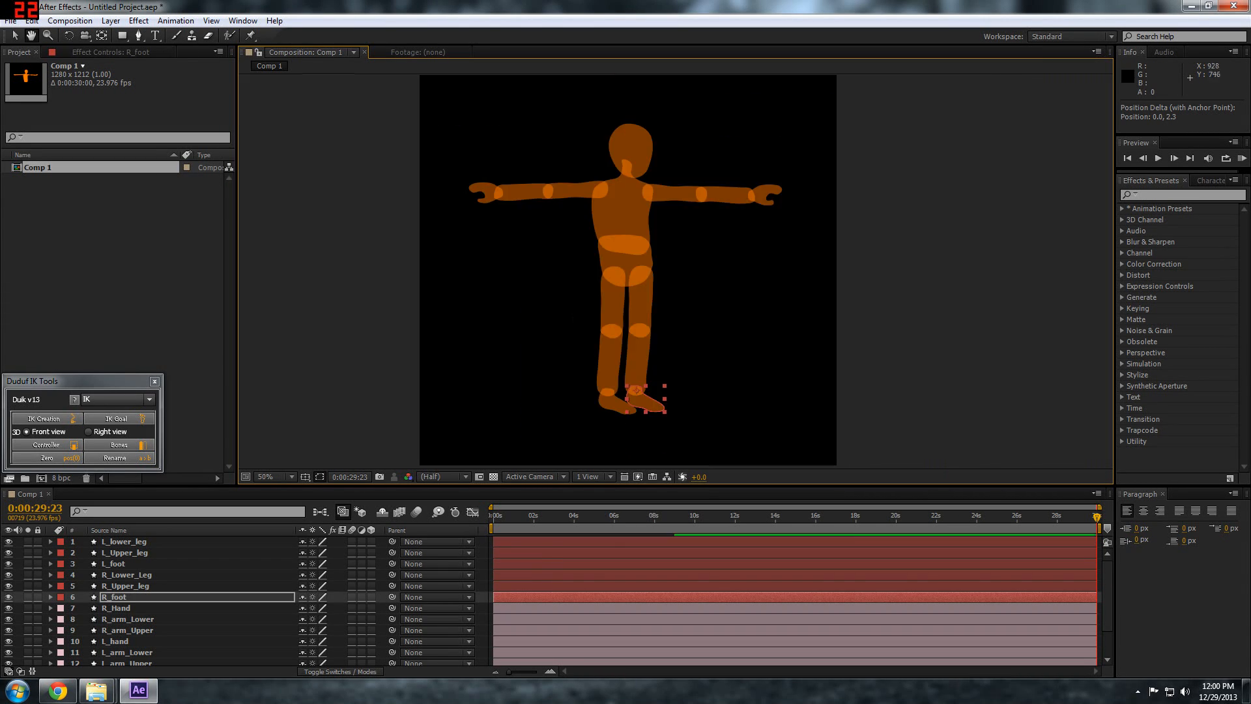
{"action": "scroll", "coordinate": [698, 343], "scroll_direction": "down", "scroll_amount": 1}
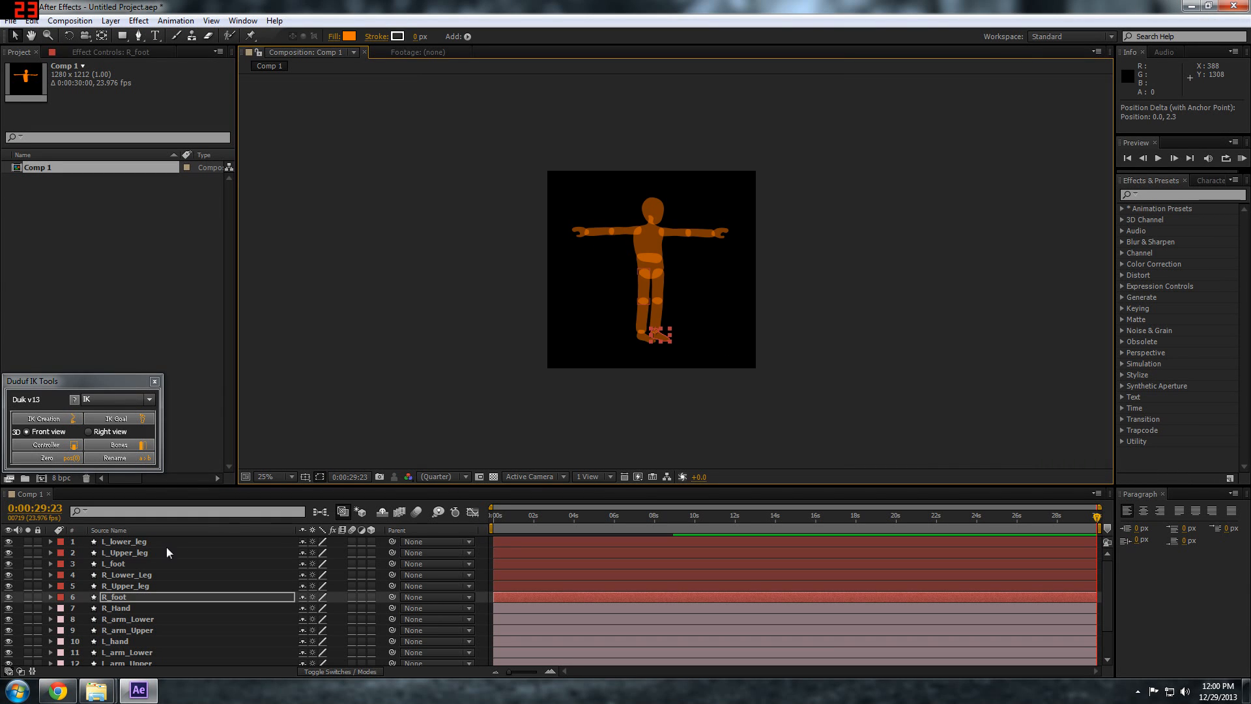
{"action": "left_click", "coordinate": [123, 541]}
{"action": "scroll", "coordinate": [116, 580], "scroll_direction": "down", "scroll_amount": 1}
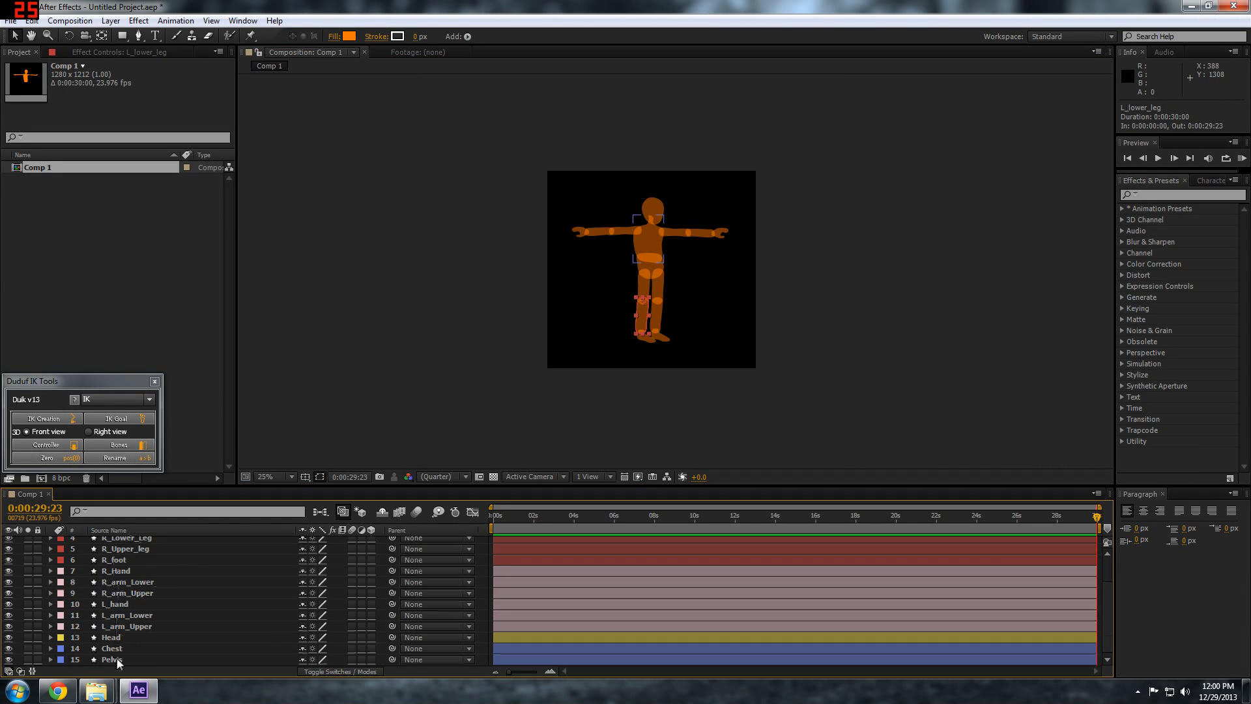
{"action": "key", "text": "ctrl+a"}
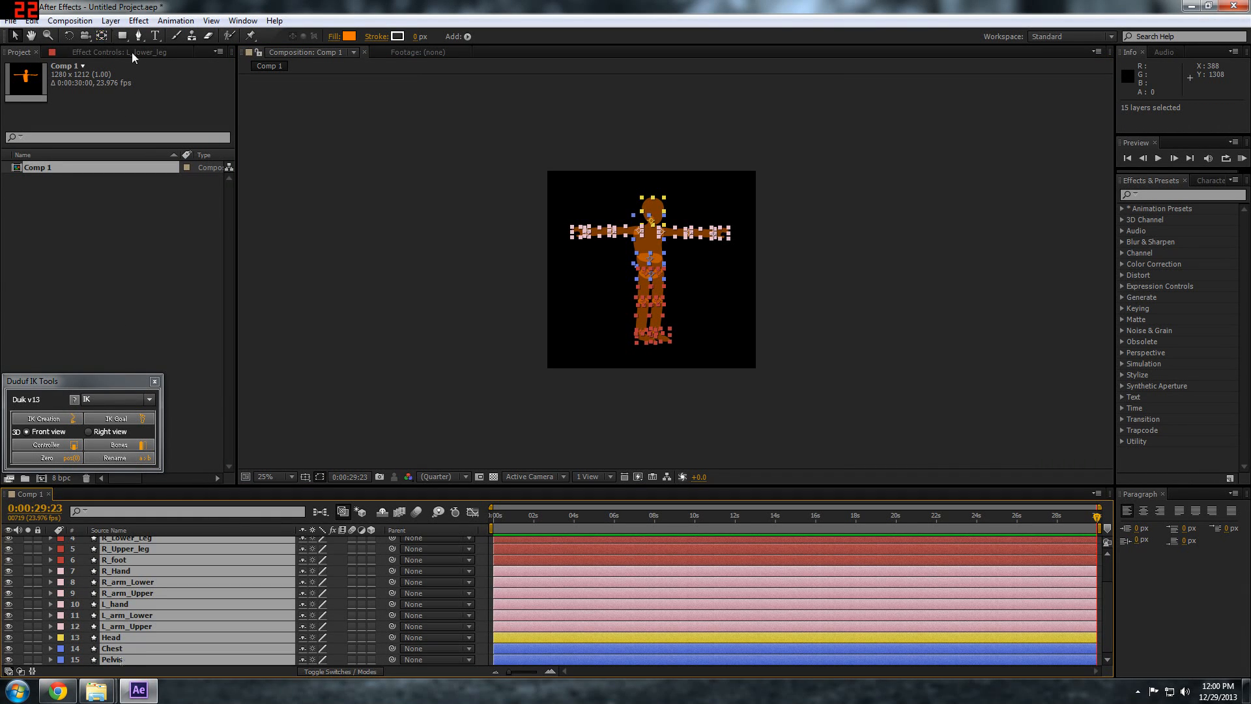
{"action": "key", "text": "t"}
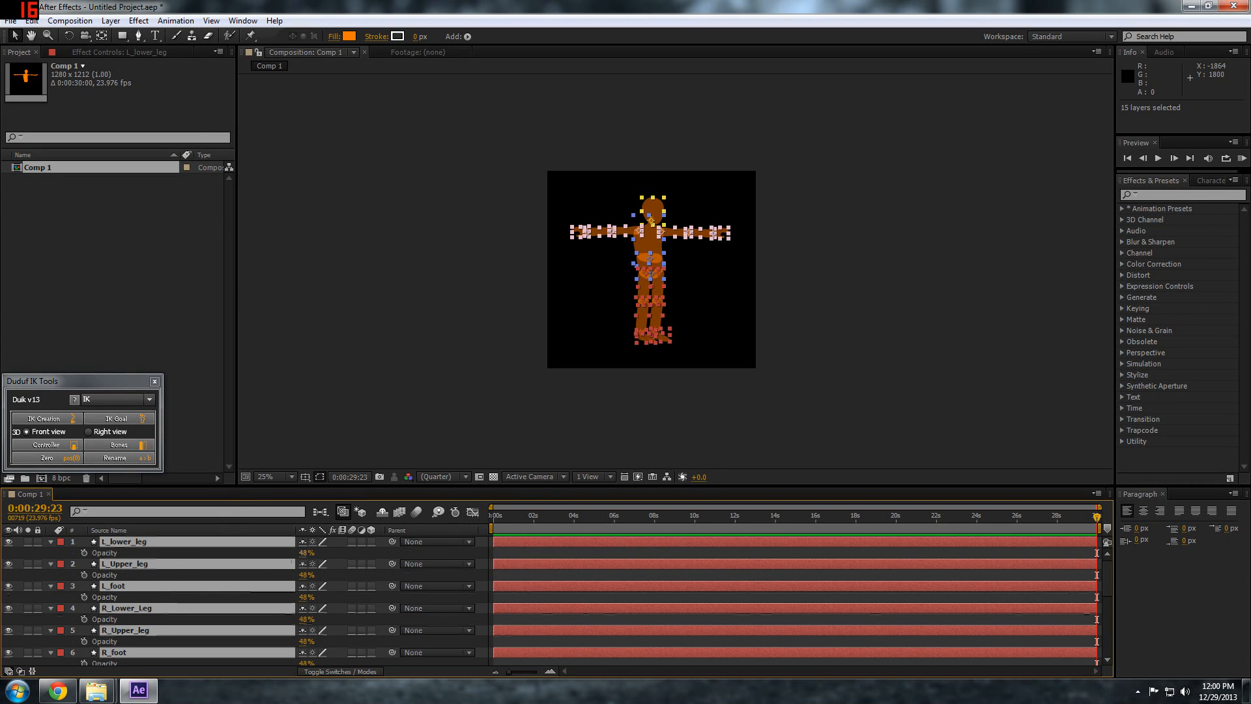
{"action": "left_click_drag", "start_coordinate": [307, 553], "coordinate": [418, 557]}
{"action": "left_click", "coordinate": [408, 554]}
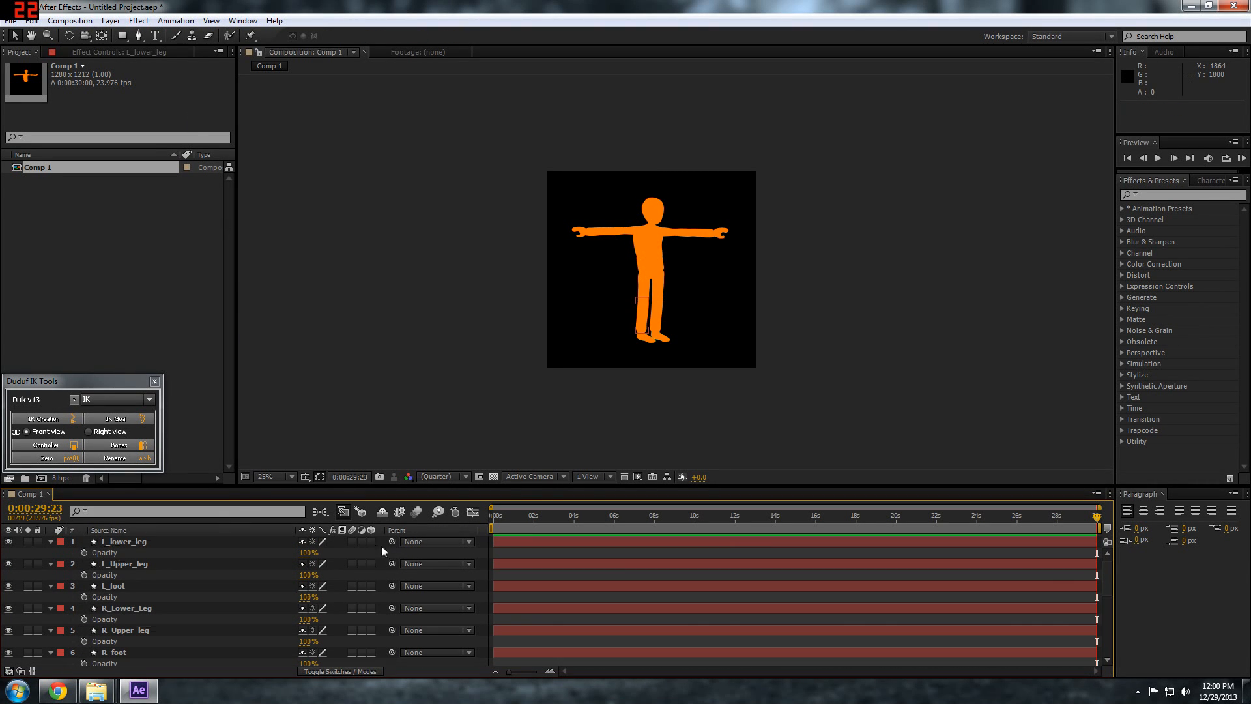
{"action": "key", "text": "t"}
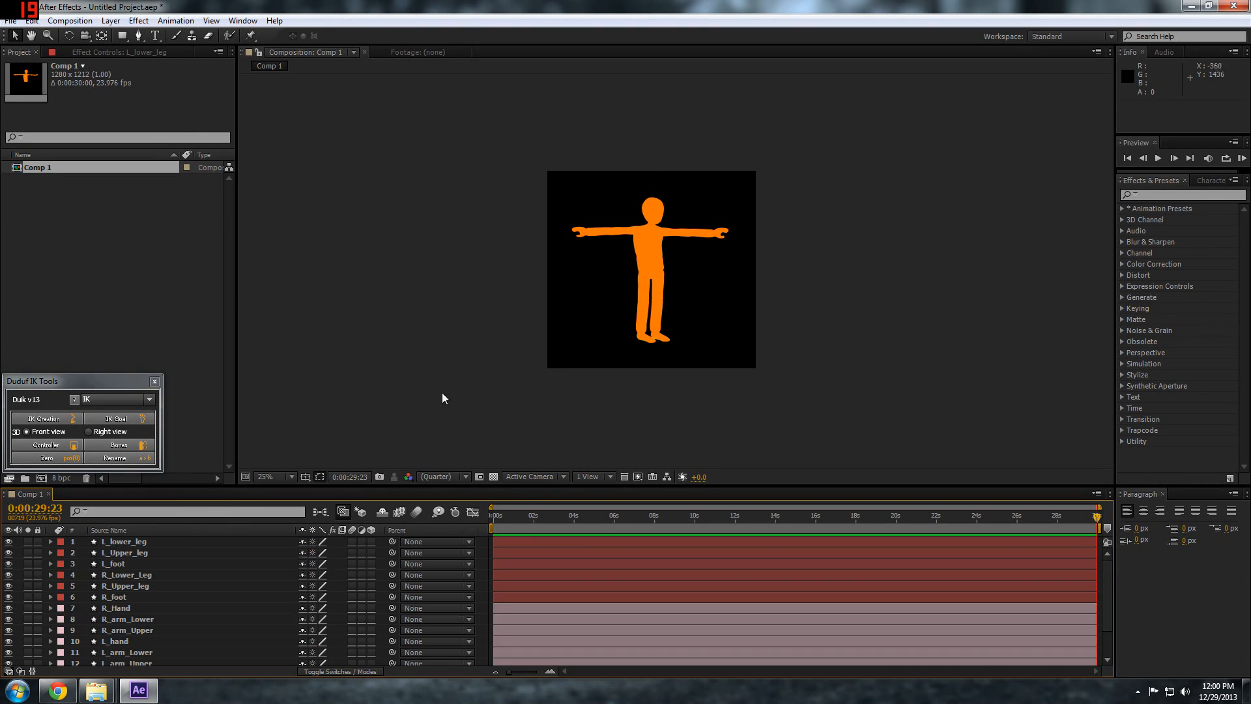
Parent L_foot to L_lower_leg, and L_lower_leg to L_Upper_leg
{"action": "scroll", "coordinate": [469, 397], "scroll_direction": "up", "scroll_amount": 2}
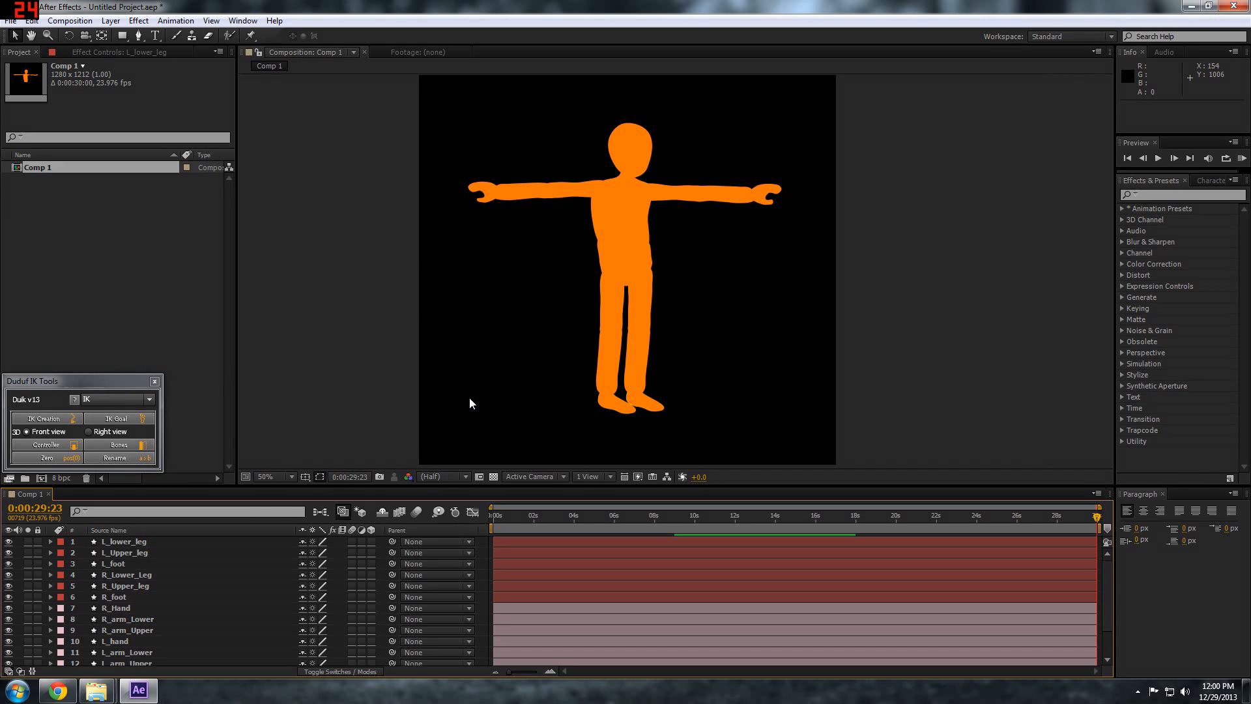
{"action": "left_click", "coordinate": [124, 541]}
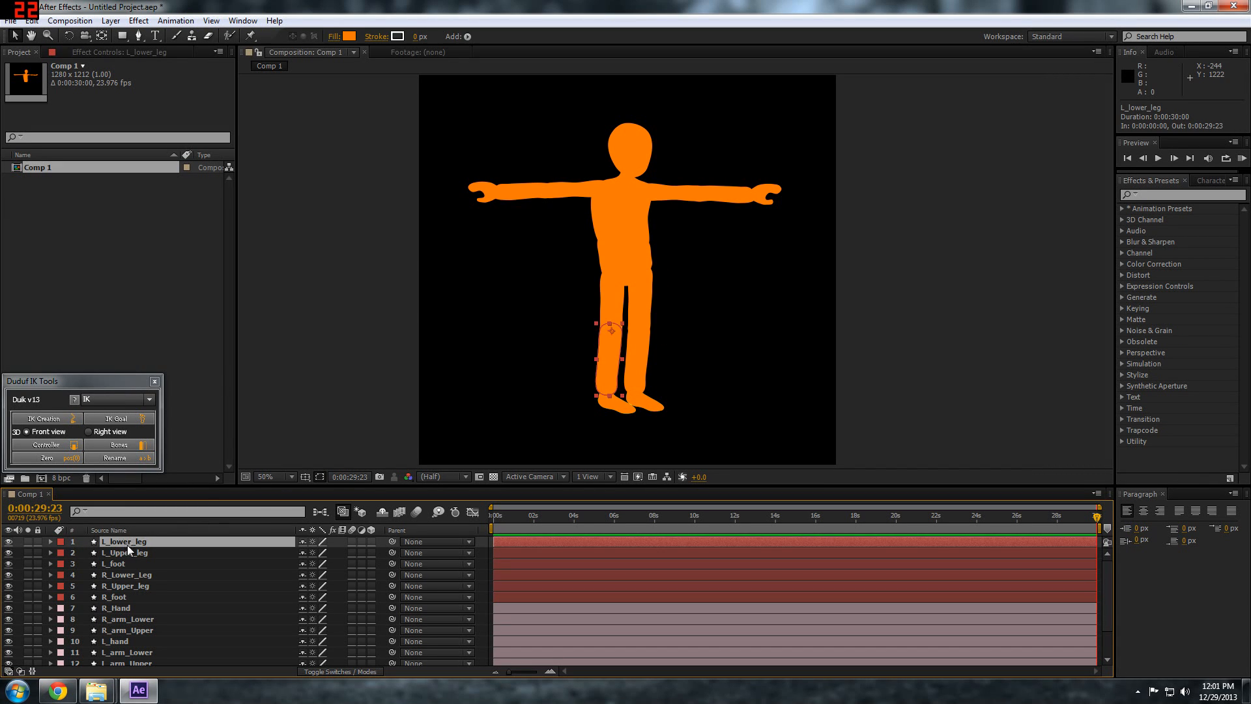
{"action": "scroll", "coordinate": [565, 428], "scroll_direction": "up", "scroll_amount": 2}
{"action": "scroll", "coordinate": [547, 437], "scroll_direction": "down", "scroll_amount": 1}
{"action": "key", "text": "space"}
{"action": "left_click_drag", "start_coordinate": [441, 391], "coordinate": [495, 247]}
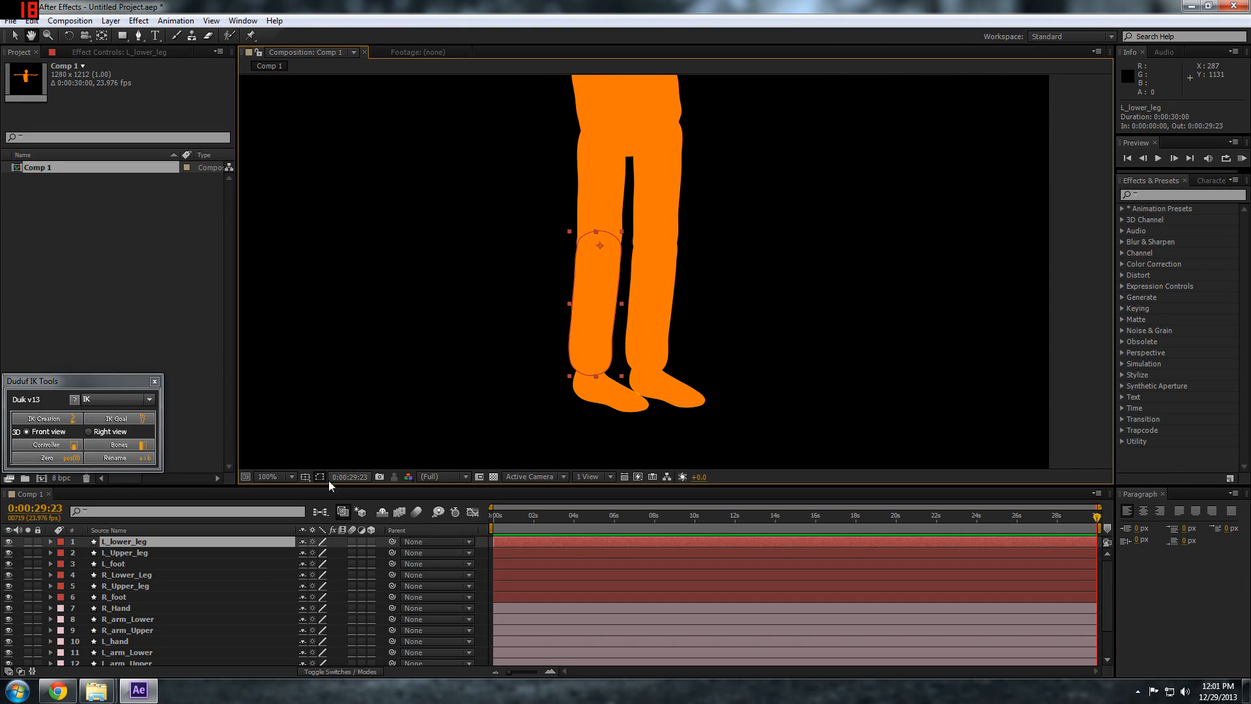
{"action": "left_click", "coordinate": [108, 564]}
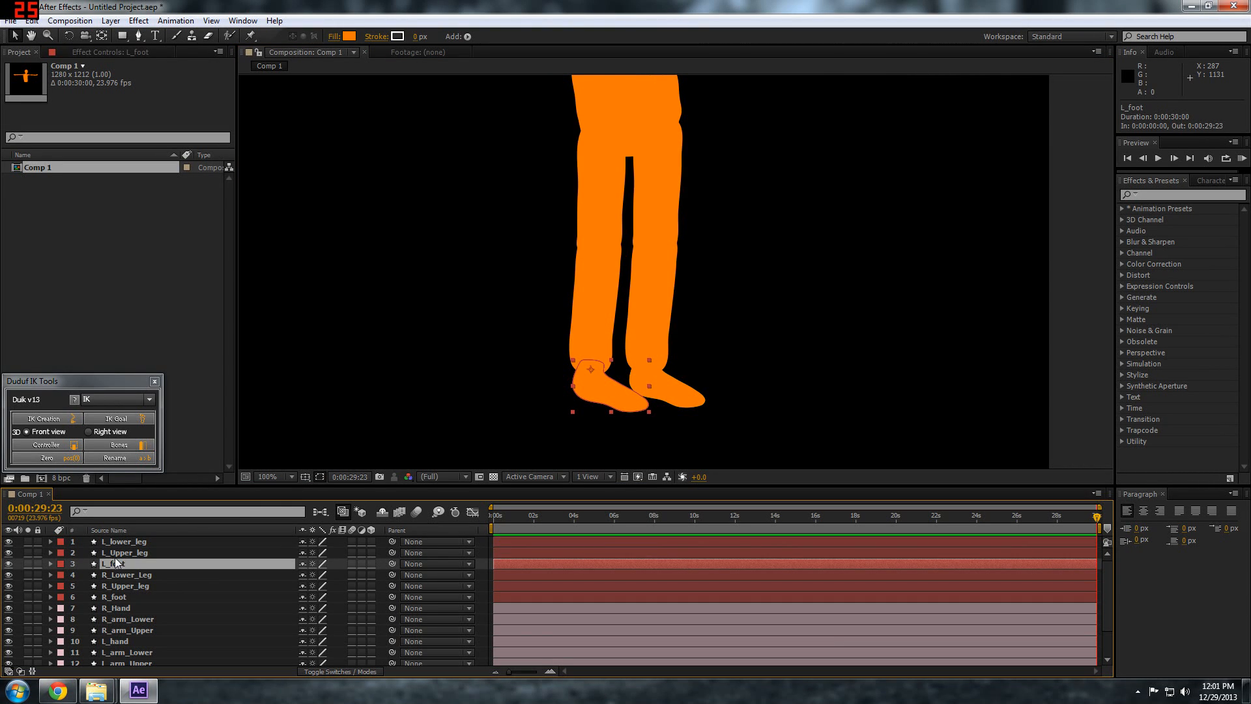
{"action": "left_click_drag", "start_coordinate": [392, 564], "coordinate": [131, 546]}
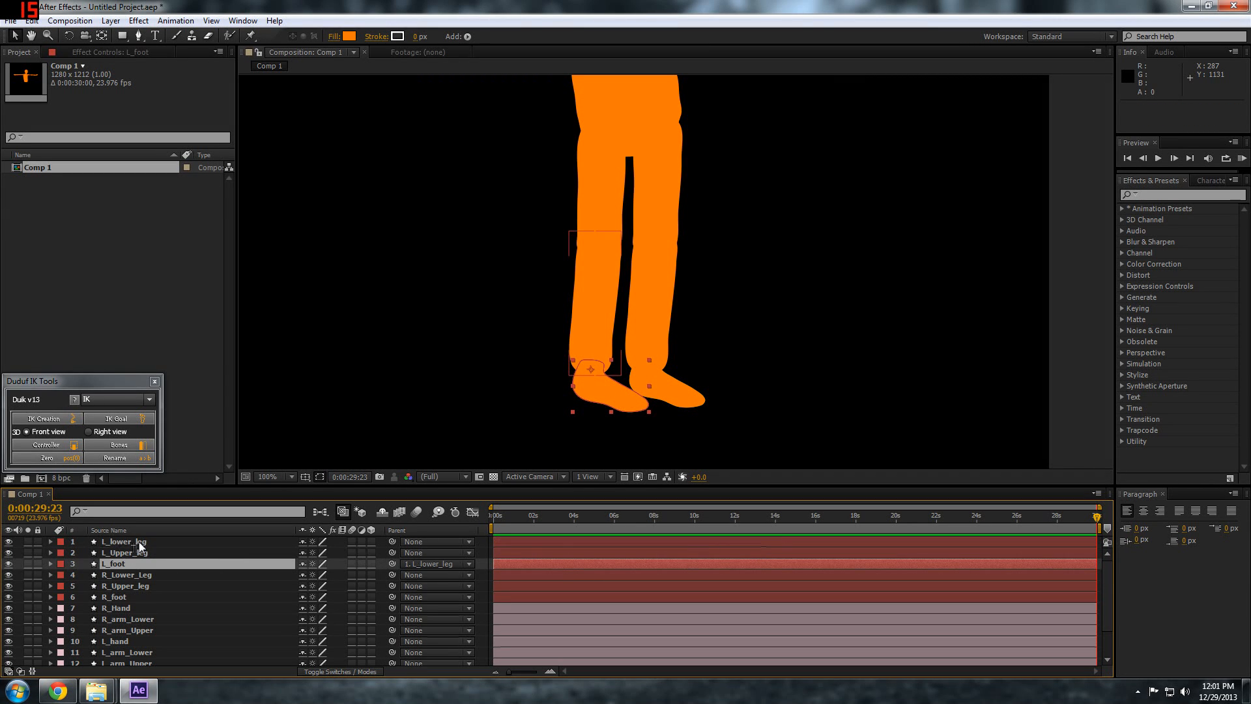
{"action": "left_click", "coordinate": [168, 542]}
{"action": "left_click_drag", "start_coordinate": [391, 542], "coordinate": [130, 551]}
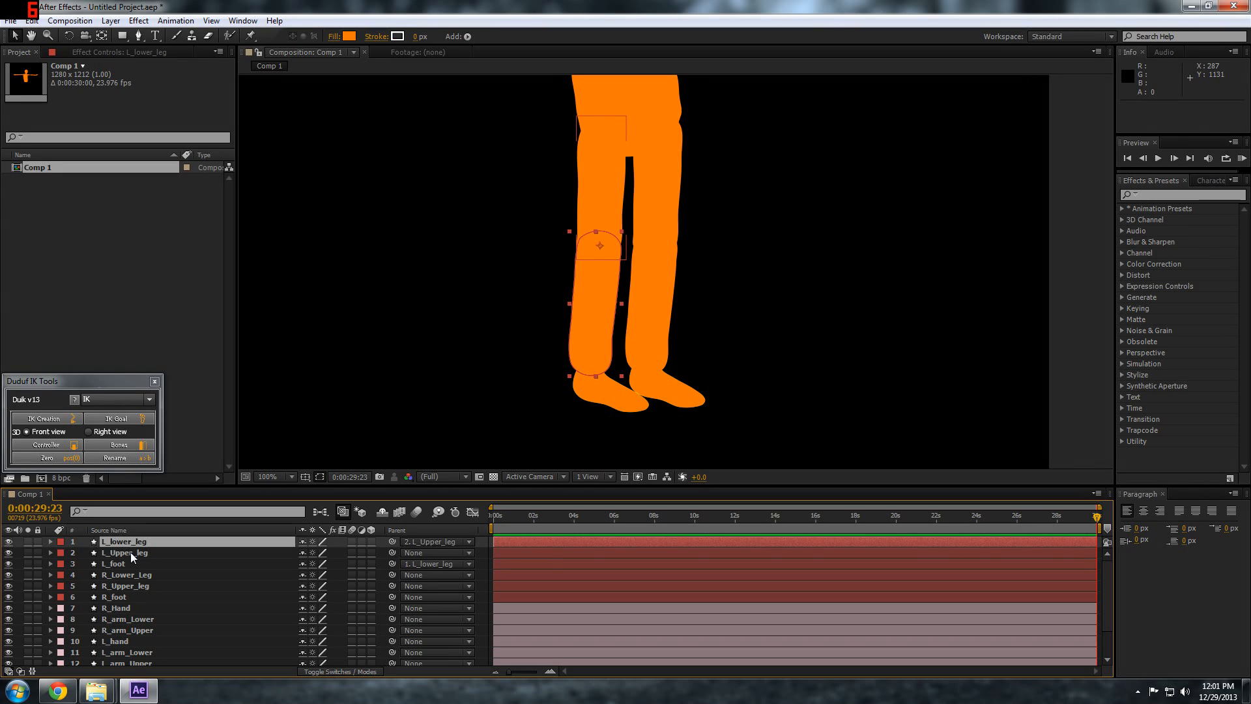
Parent R_foot to R_Lower_Leg, and R_Lower_Leg to R_Upper_leg
{"action": "left_click", "coordinate": [131, 553]}
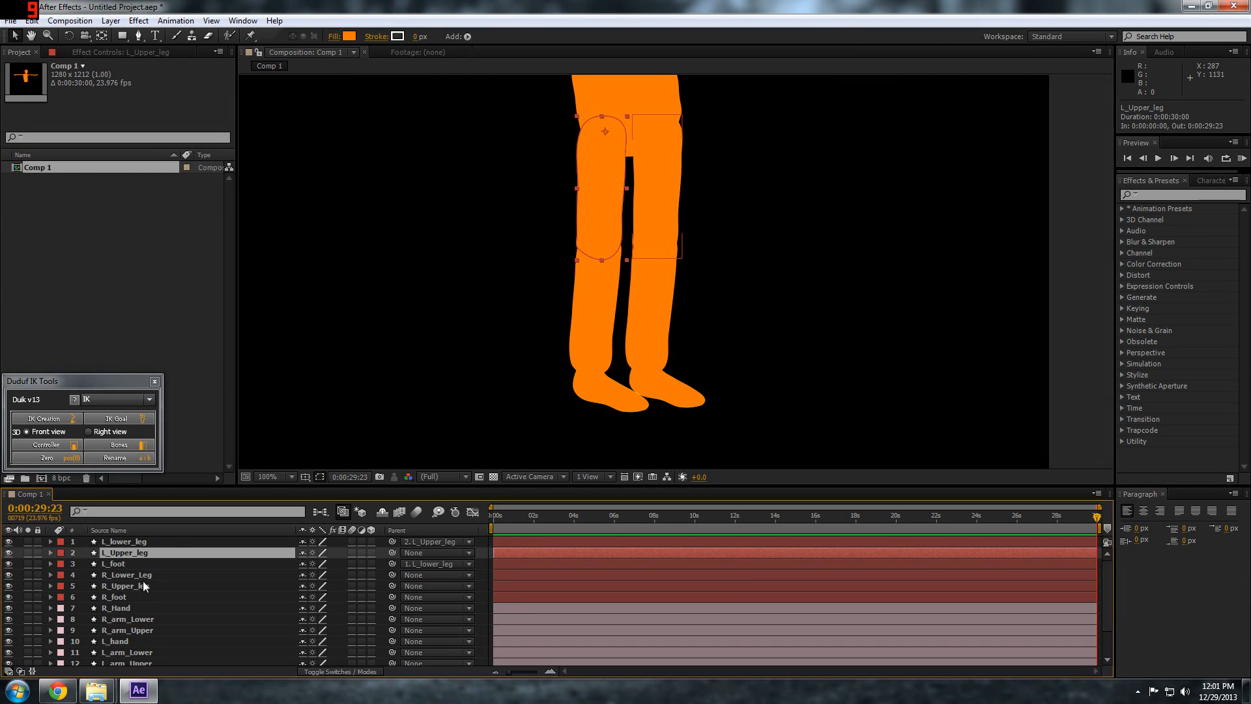
{"action": "left_click", "coordinate": [163, 597]}
{"action": "left_click_drag", "start_coordinate": [392, 597], "coordinate": [149, 573]}
{"action": "left_click_drag", "start_coordinate": [282, 578], "coordinate": [139, 587]}
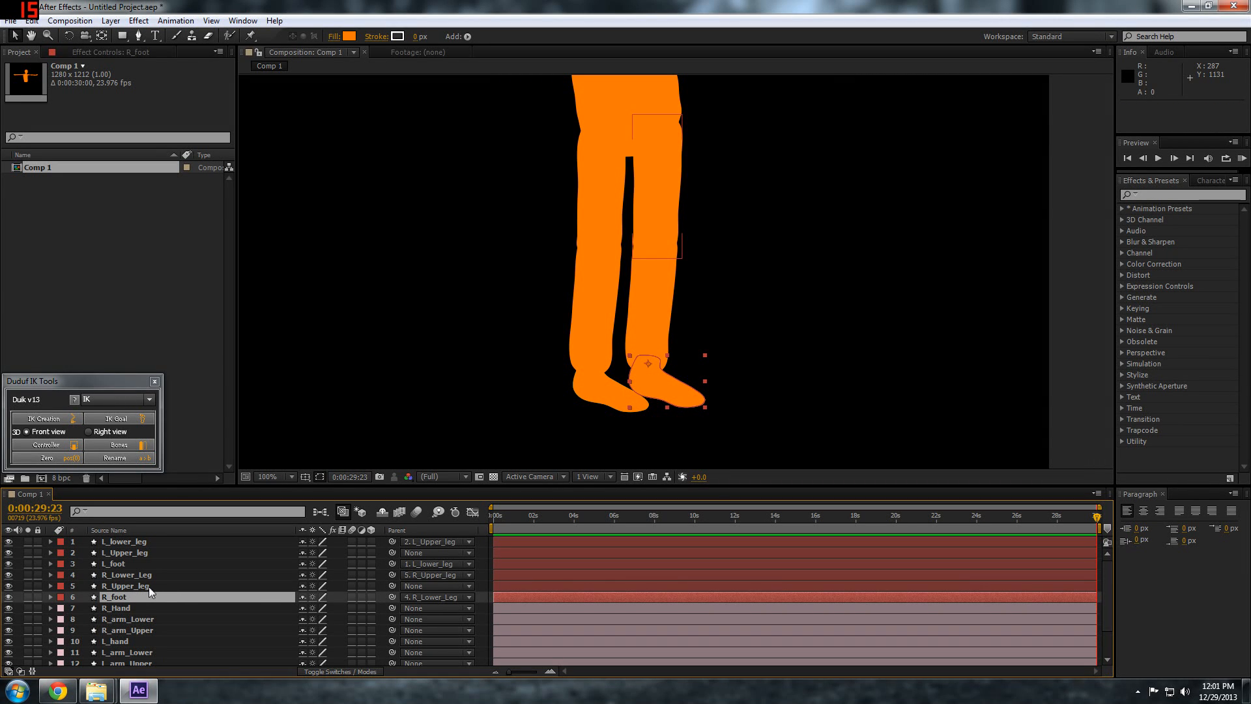
Parent R_Hand to R_arm_Lower, and R_arm_Lower to R_arm_Upper
{"action": "scroll", "coordinate": [181, 605], "scroll_direction": "down", "scroll_amount": 3}
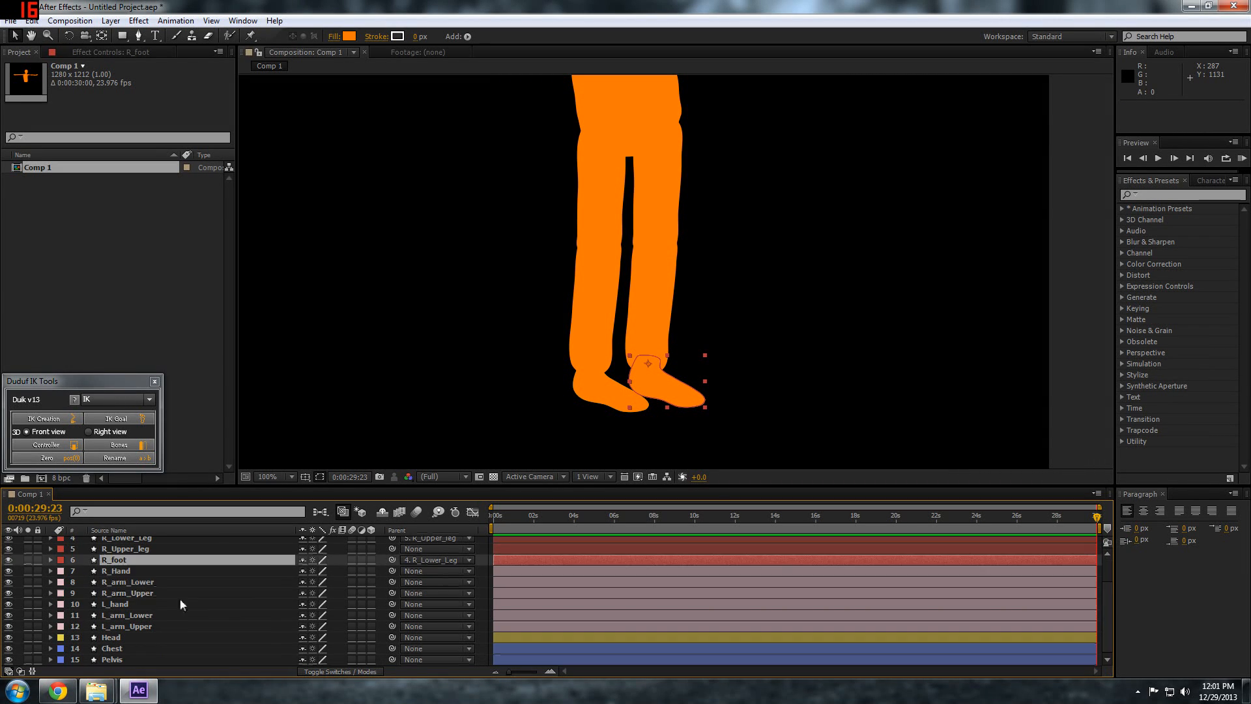
{"action": "left_click", "coordinate": [131, 571]}
{"action": "left_click_drag", "start_coordinate": [392, 571], "coordinate": [138, 581]}
{"action": "left_click_drag", "start_coordinate": [393, 581], "coordinate": [136, 596]}
Parent L_hand to L_arm_Lower, and L_arm_Lower to L_arm_Upper
{"action": "left_click", "coordinate": [150, 604]}
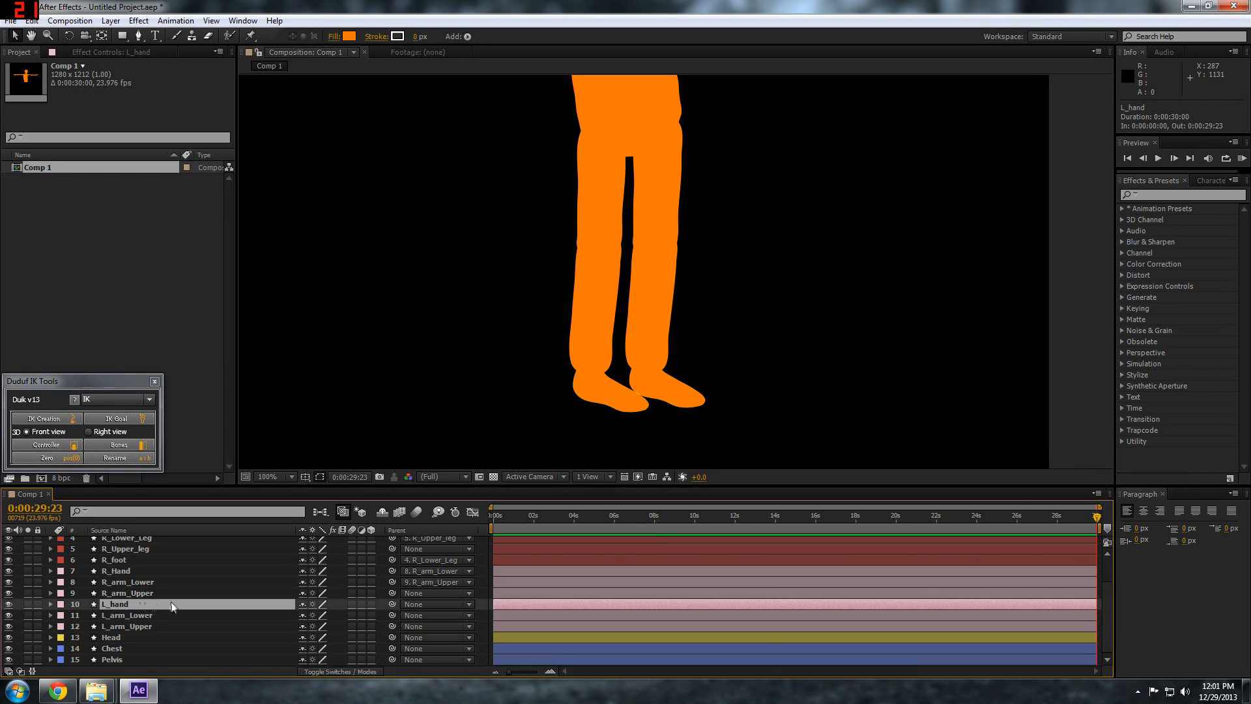
{"action": "left_click_drag", "start_coordinate": [366, 610], "coordinate": [152, 620]}
{"action": "left_click_drag", "start_coordinate": [390, 619], "coordinate": [156, 623]}
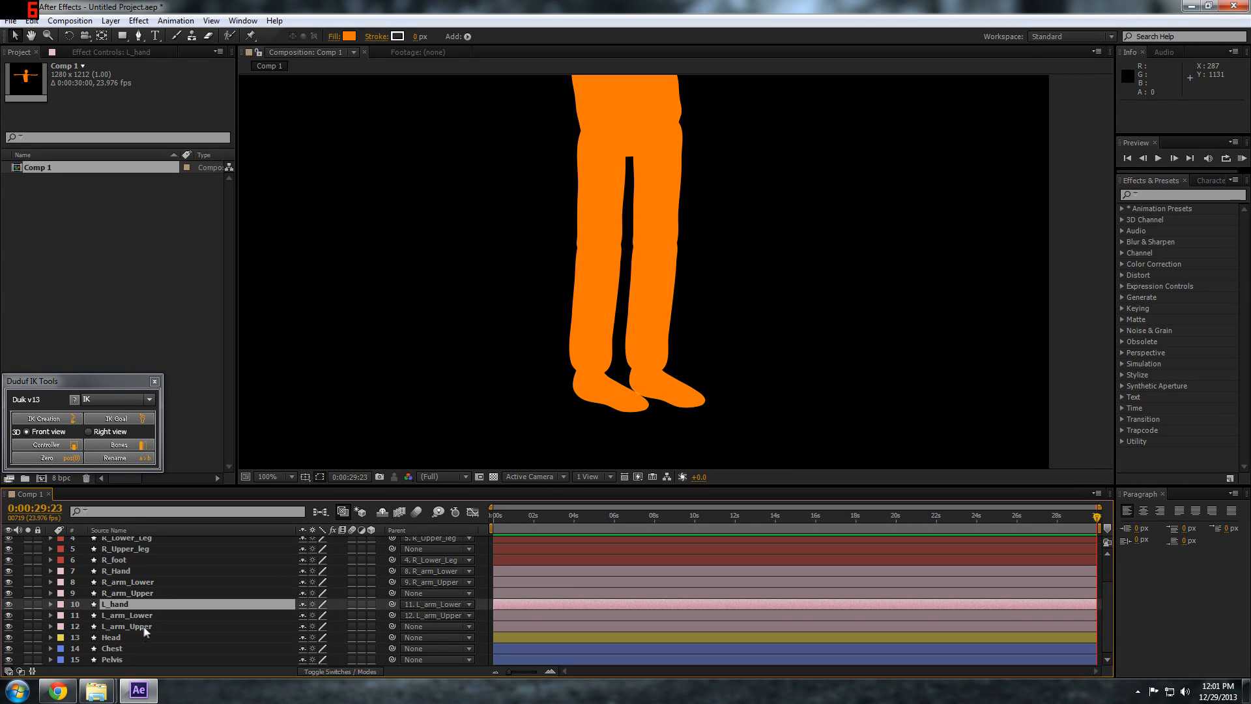
Parent both L_Upper_leg and R_Upper_leg to the Pelvis layer
{"action": "scroll", "coordinate": [146, 630], "scroll_direction": "up", "scroll_amount": 3}
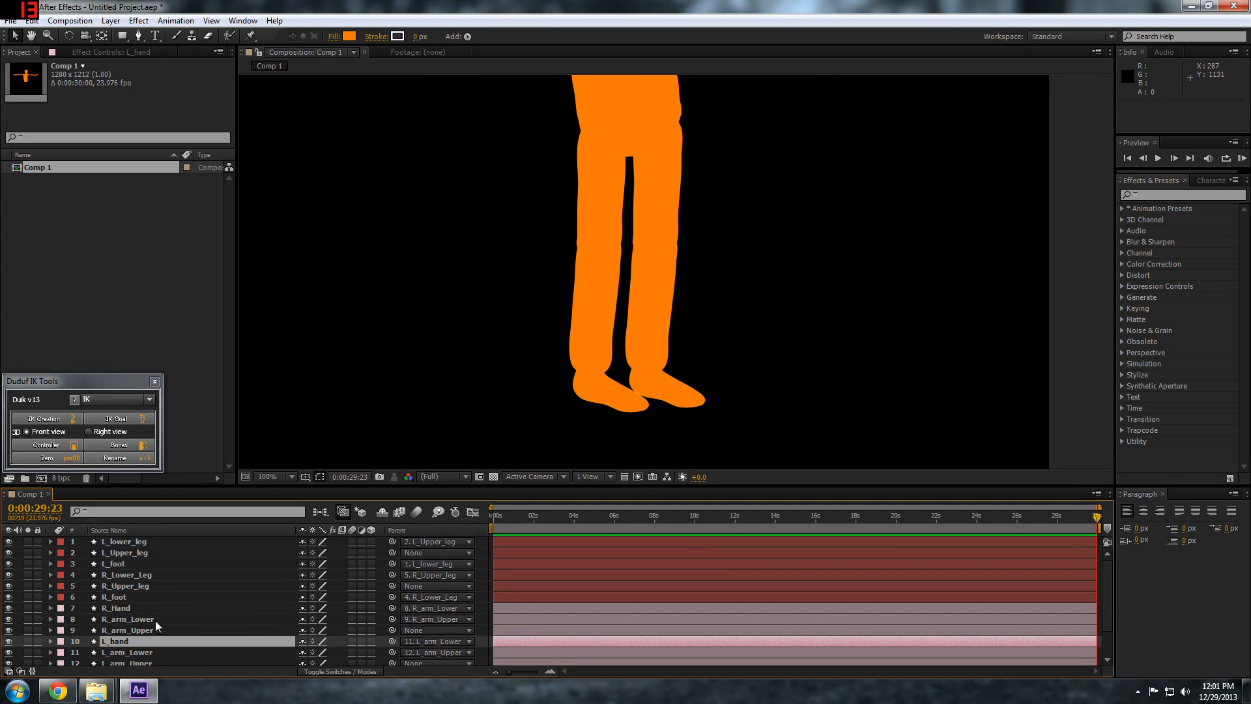
{"action": "left_click", "coordinate": [116, 552]}
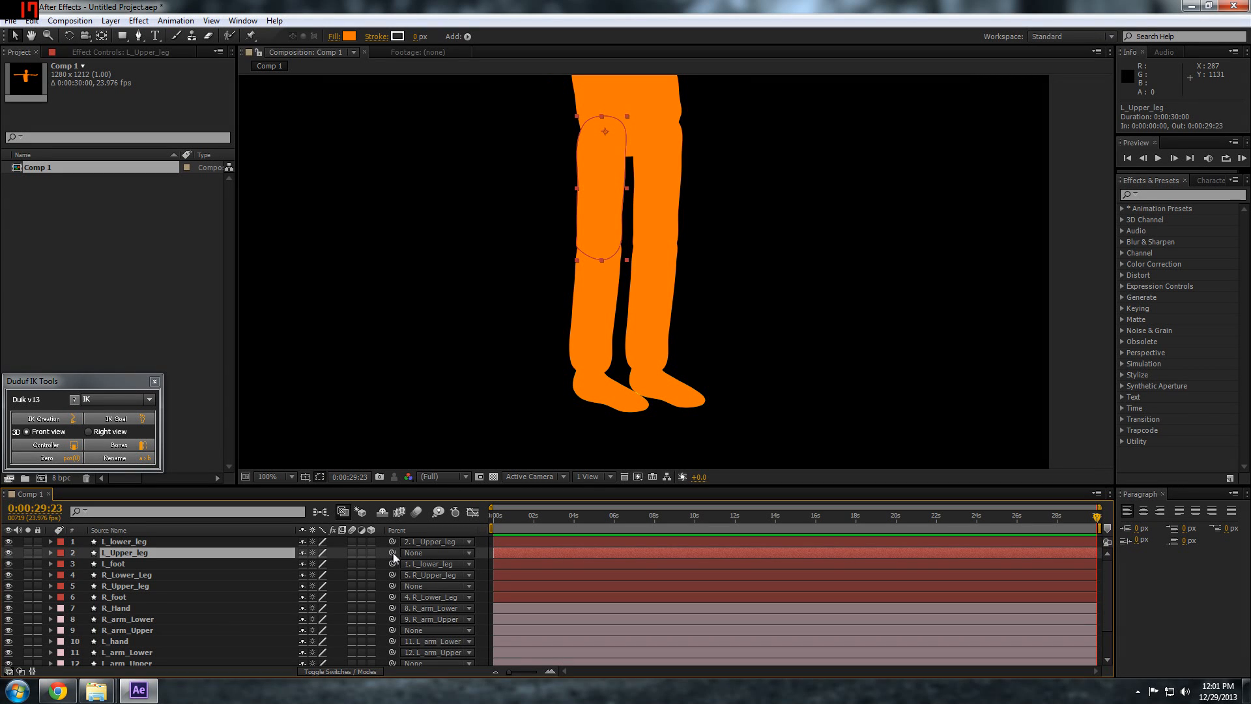
{"action": "left_click_drag", "start_coordinate": [392, 553], "coordinate": [114, 657]}
{"action": "left_click_drag", "start_coordinate": [118, 662], "coordinate": [120, 658]}
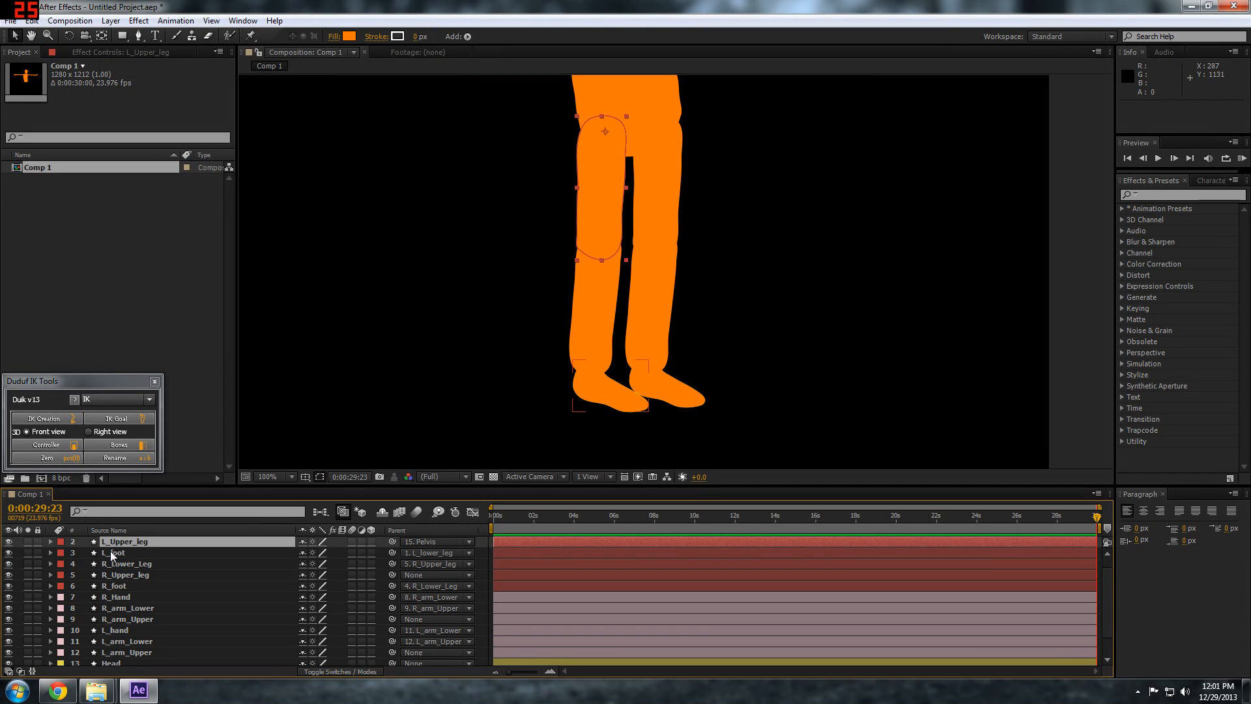
{"action": "left_click", "coordinate": [116, 574]}
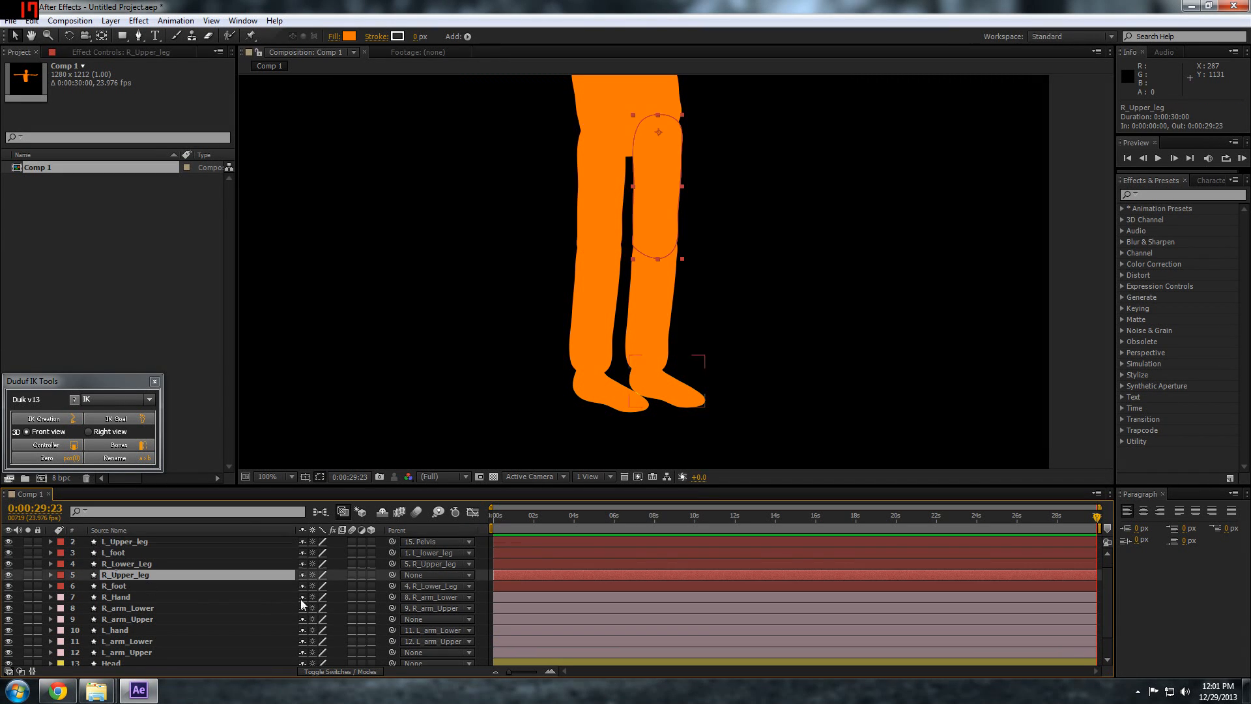
{"action": "left_click_drag", "start_coordinate": [393, 574], "coordinate": [122, 657]}
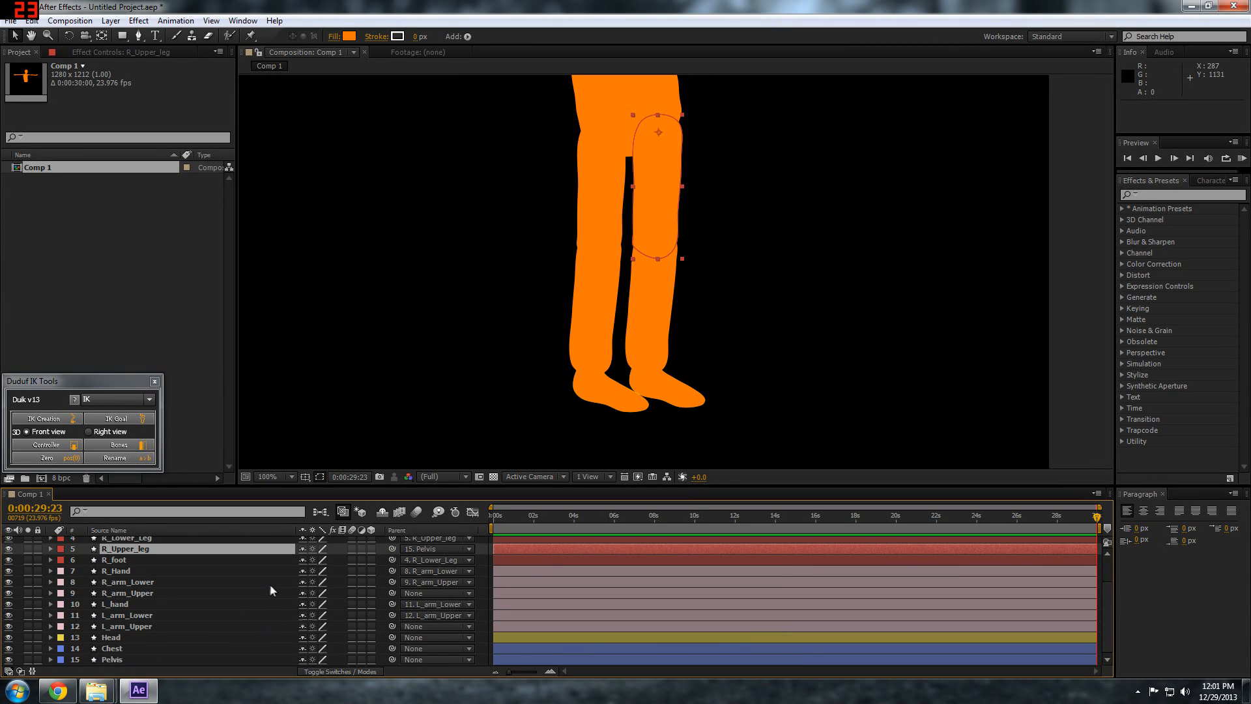
Create a Duik controller null at the anchor point of L_foot and another at that of R_foot
{"action": "scroll", "coordinate": [242, 574], "scroll_direction": "up", "scroll_amount": 2}
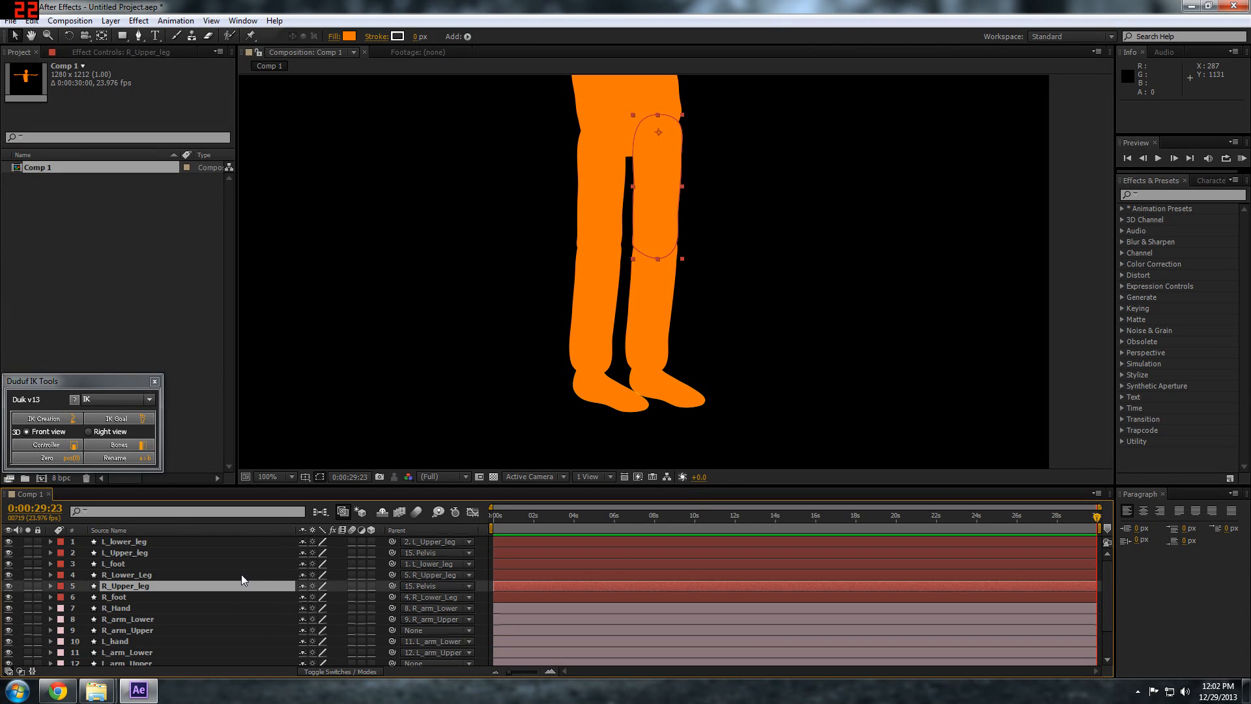
{"action": "left_click", "coordinate": [123, 541]}
{"action": "left_click", "coordinate": [112, 563]}
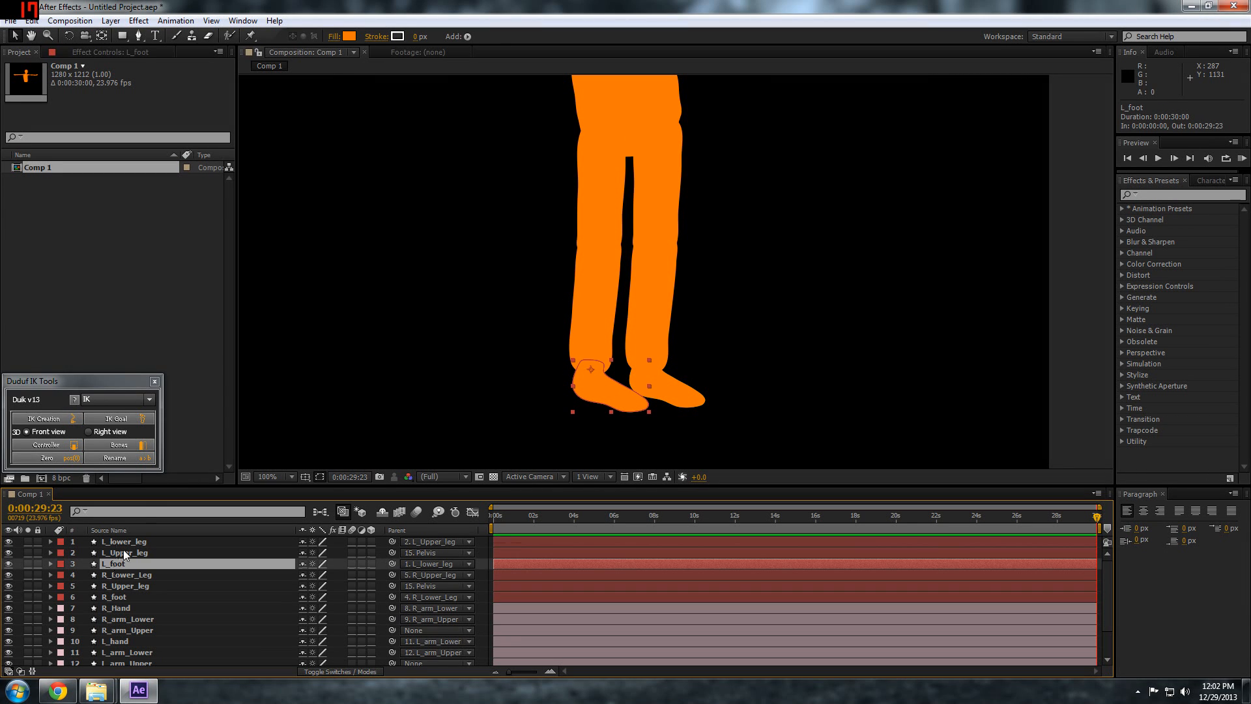
{"action": "left_click_drag", "start_coordinate": [92, 383], "coordinate": [284, 218]}
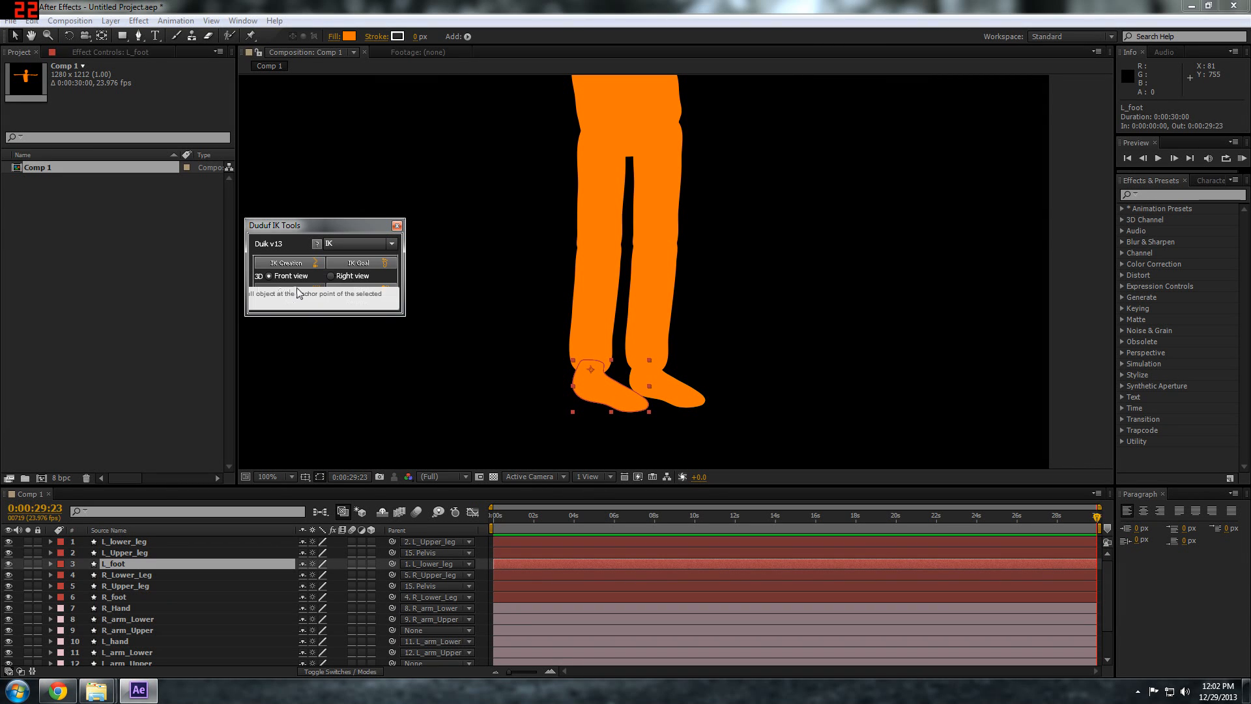
{"action": "left_click", "coordinate": [298, 290]}
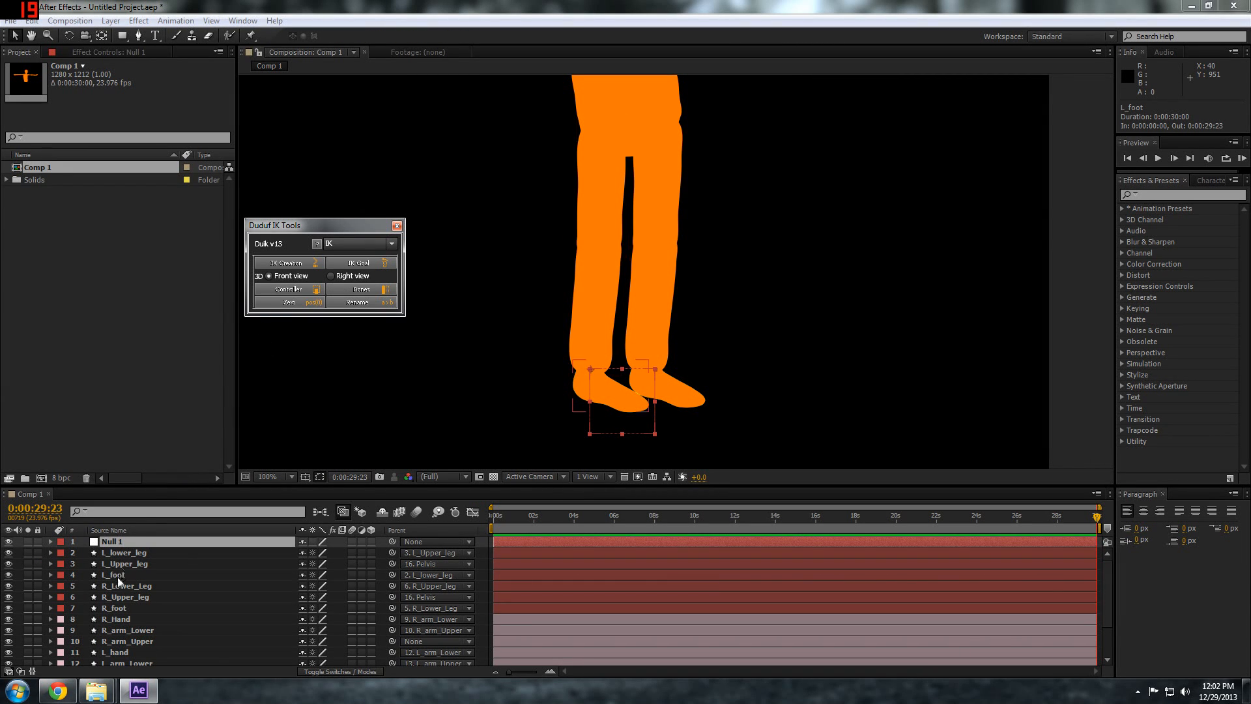
{"action": "left_click", "coordinate": [124, 608]}
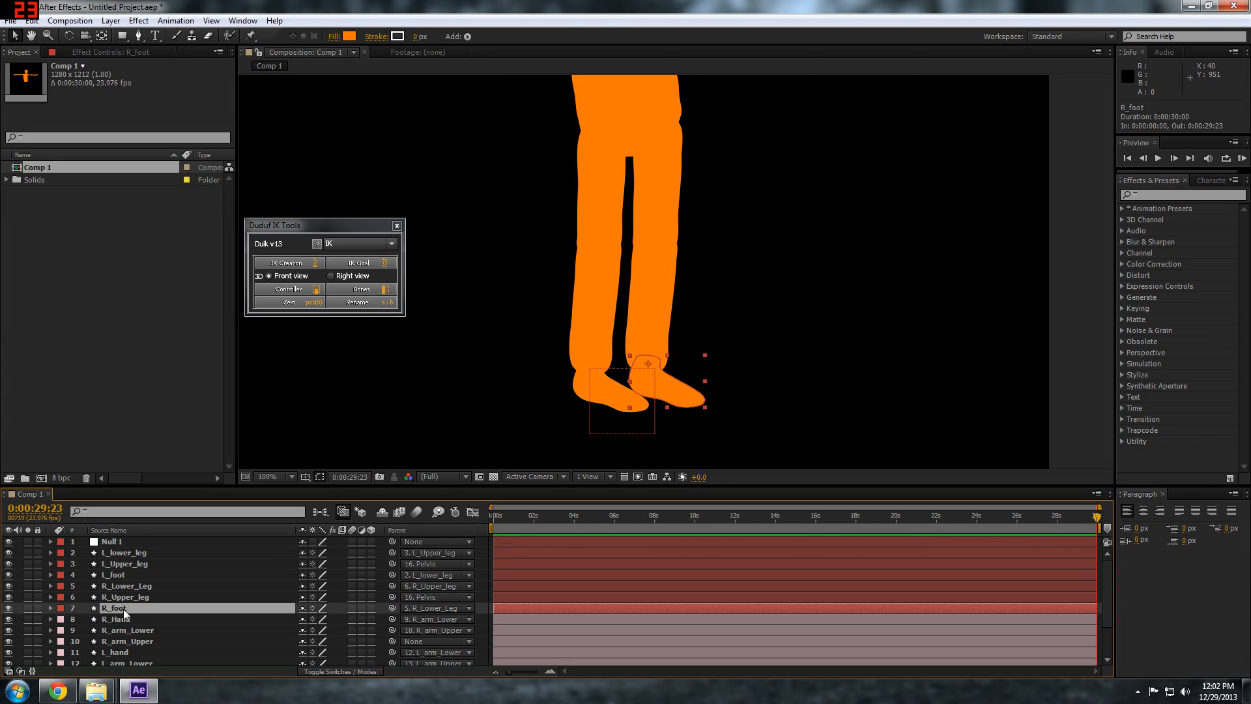
{"action": "left_click", "coordinate": [288, 290]}
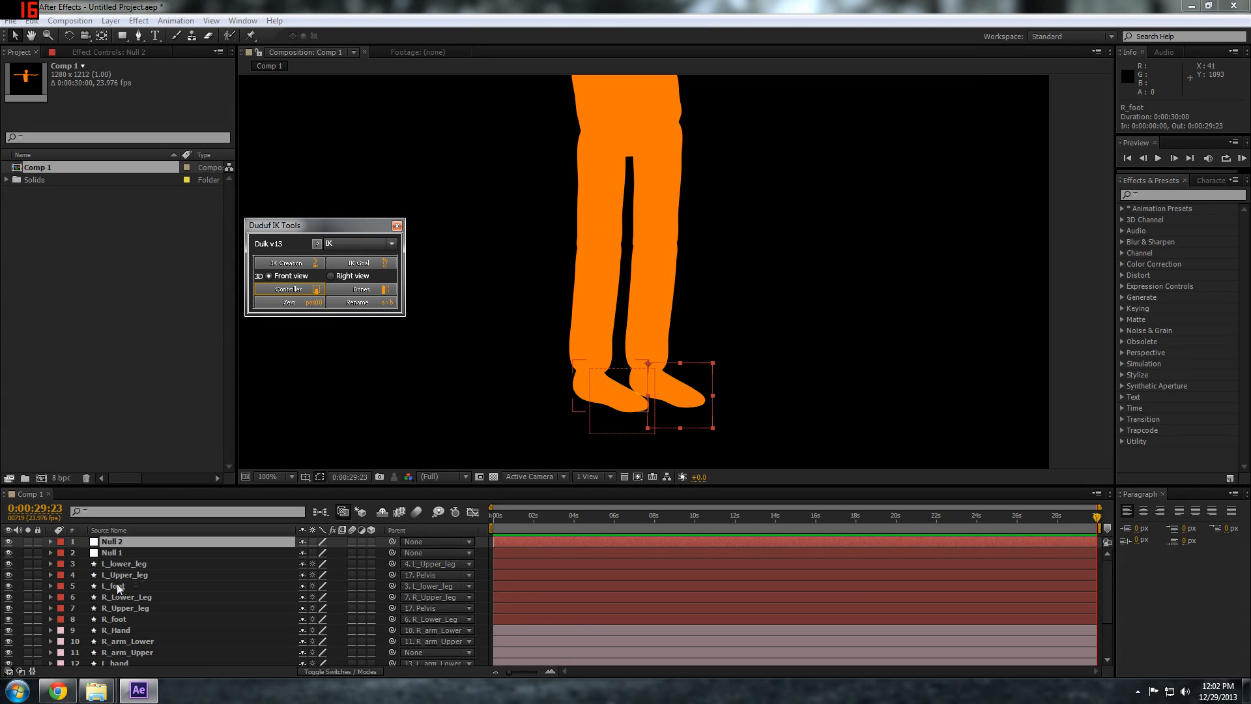
Create a Duik IK on L_foot, L_lower_leg and L_Upper_leg with Null 1 as the controller
{"action": "left_click", "coordinate": [123, 585]}
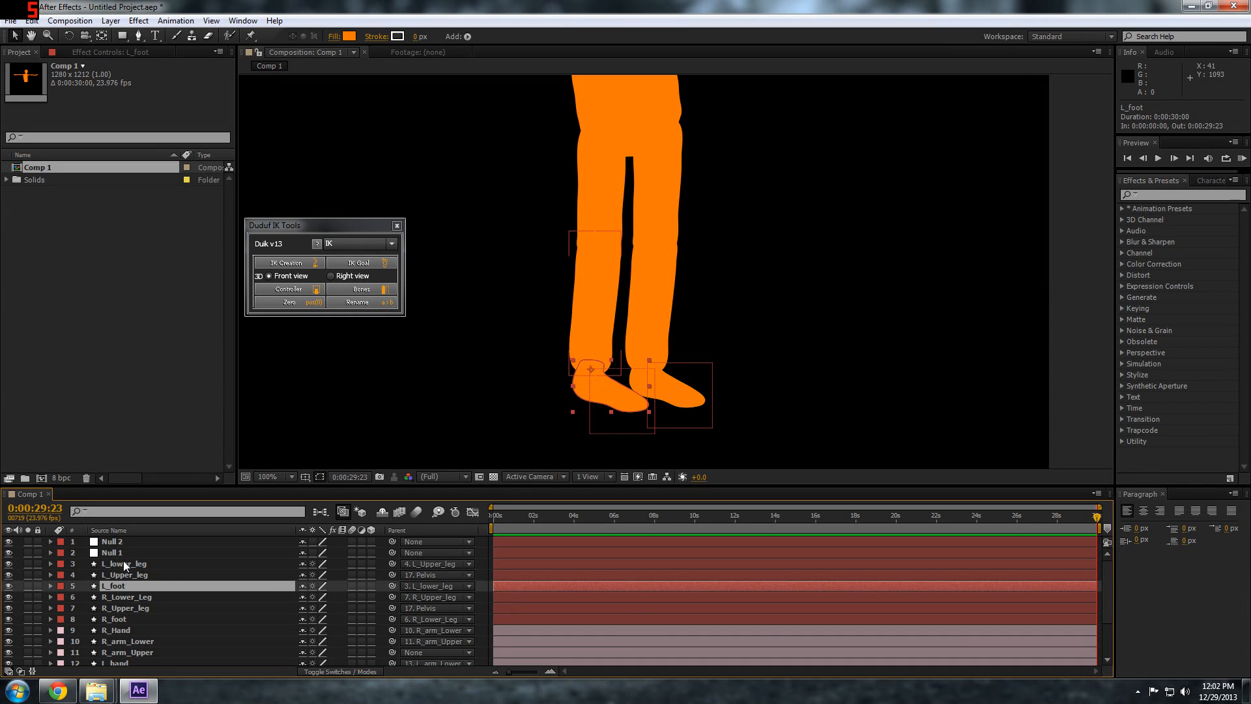
{"action": "left_click", "coordinate": [123, 562], "text": "ctrl"}
{"action": "left_click", "coordinate": [122, 575], "text": "ctrl"}
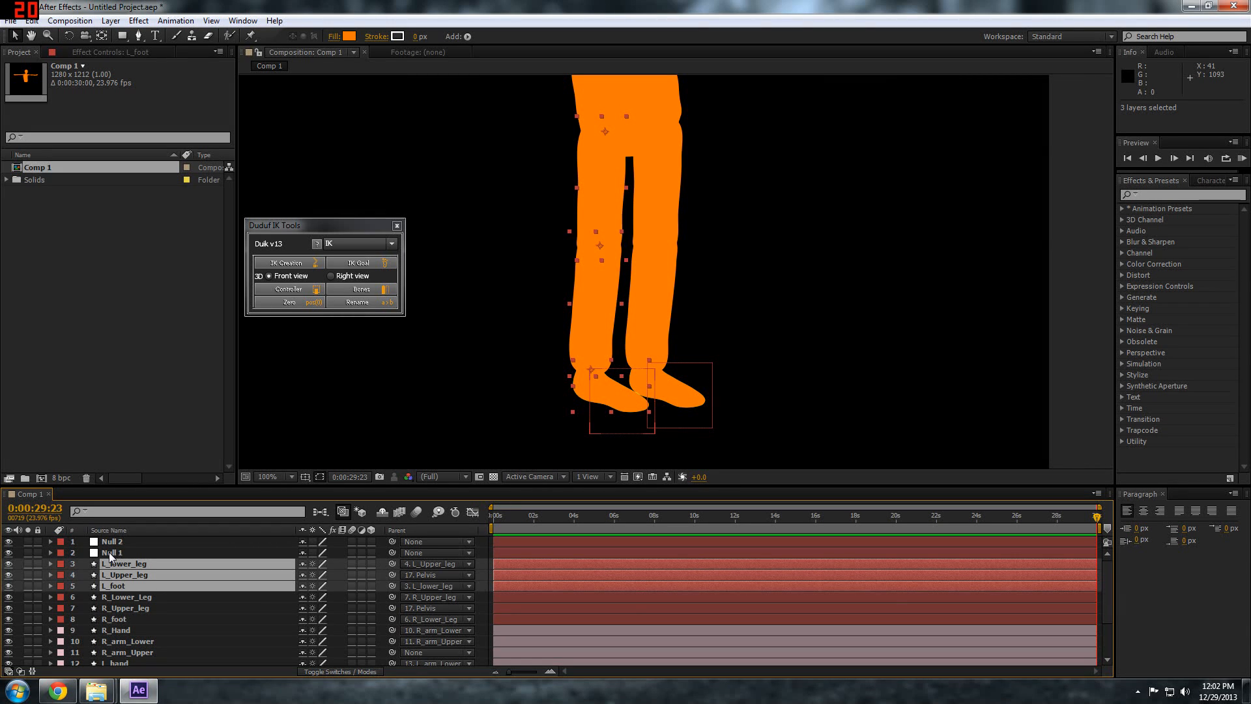
{"action": "left_click", "coordinate": [108, 552], "text": "ctrl"}
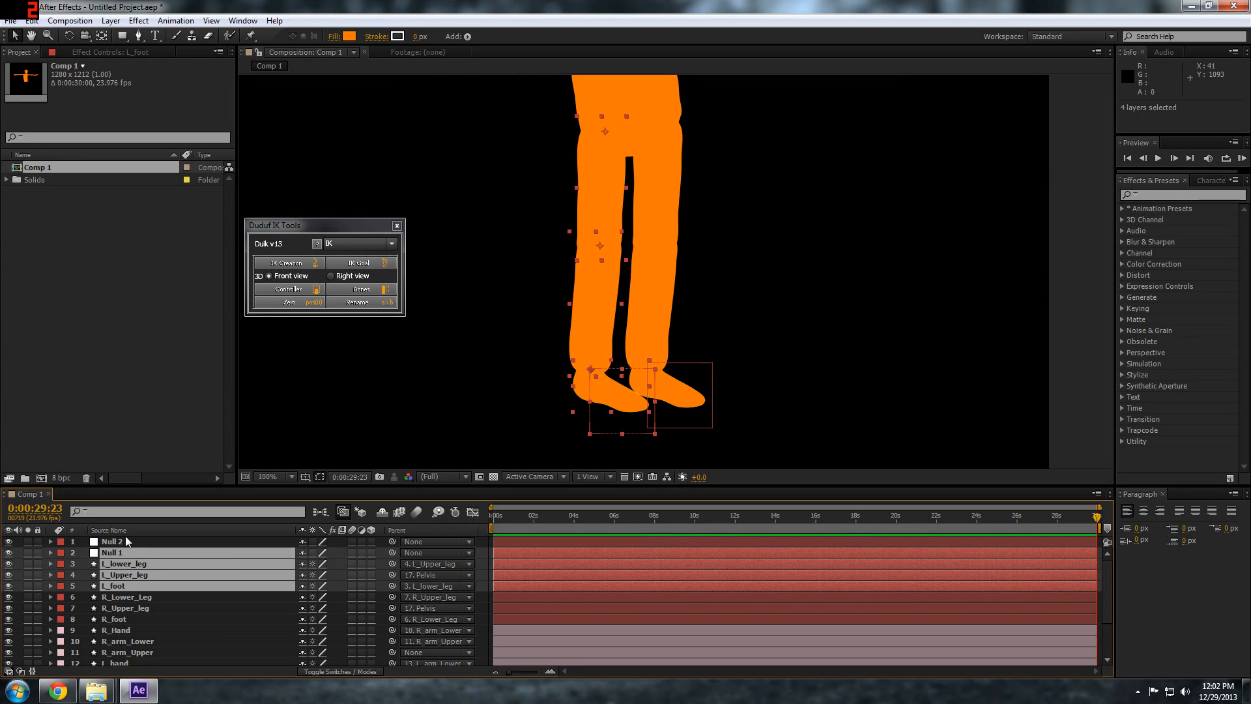
{"action": "left_click", "coordinate": [297, 263]}
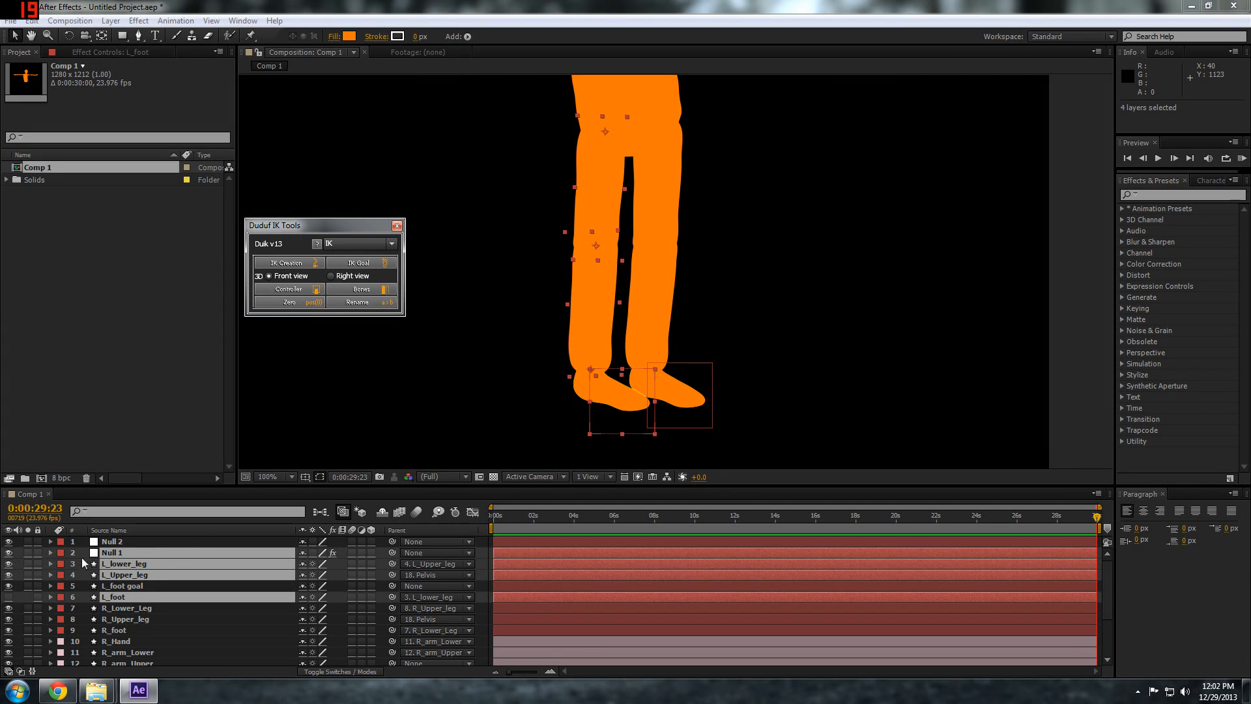
Move Null 1 to about 552.5, 1010 to test the left leg, and enable its IK Orientation L_foot checkbox
{"action": "left_click", "coordinate": [119, 553]}
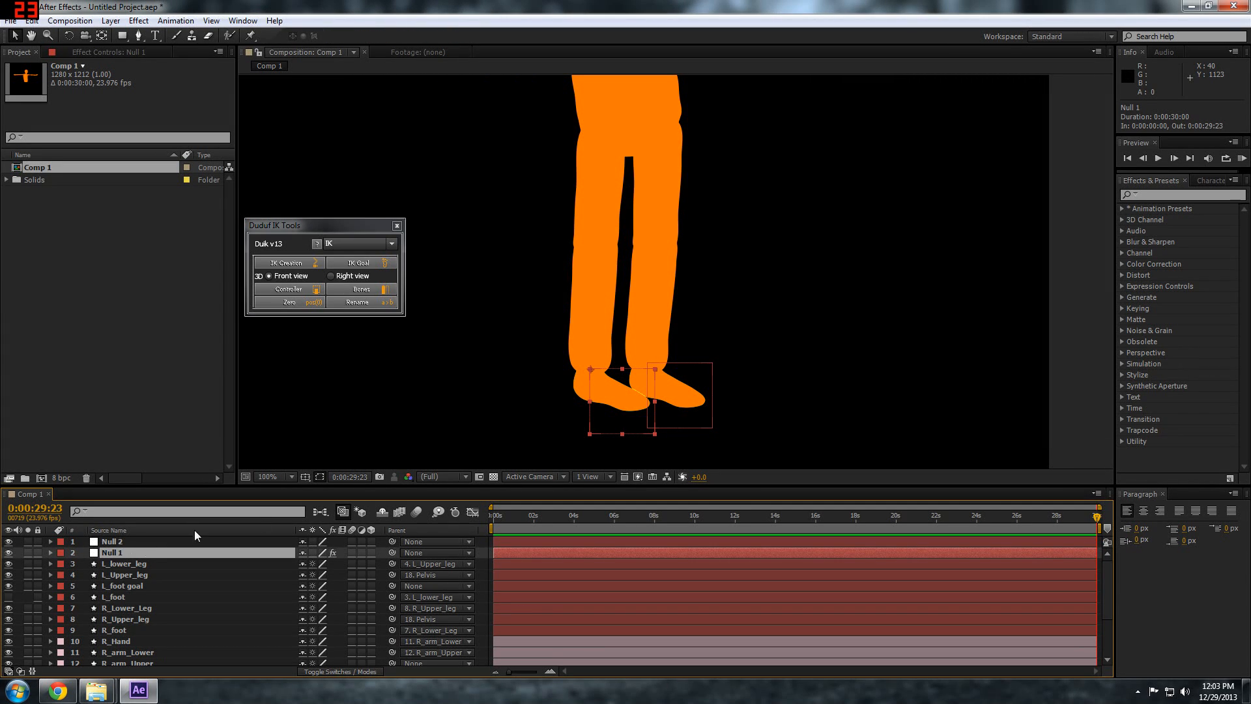
{"action": "left_click_drag", "start_coordinate": [648, 390], "coordinate": [612, 405]}
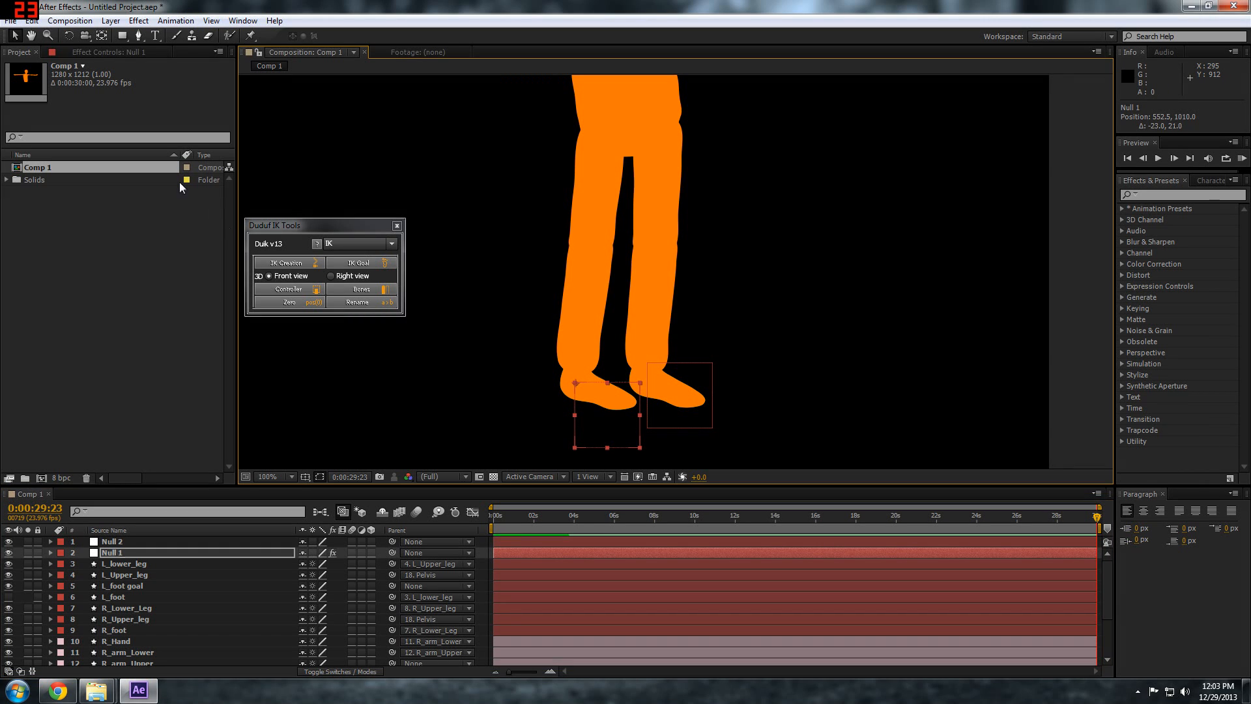
{"action": "left_click", "coordinate": [92, 52]}
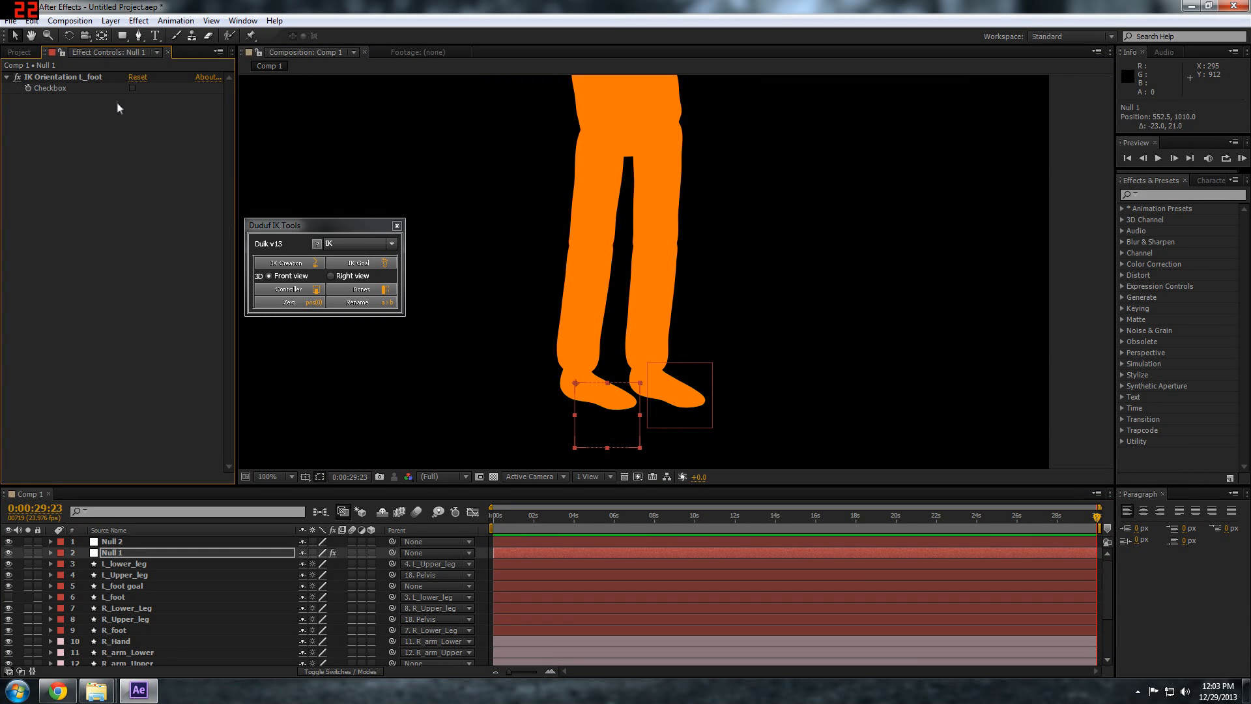
{"action": "left_click", "coordinate": [52, 76]}
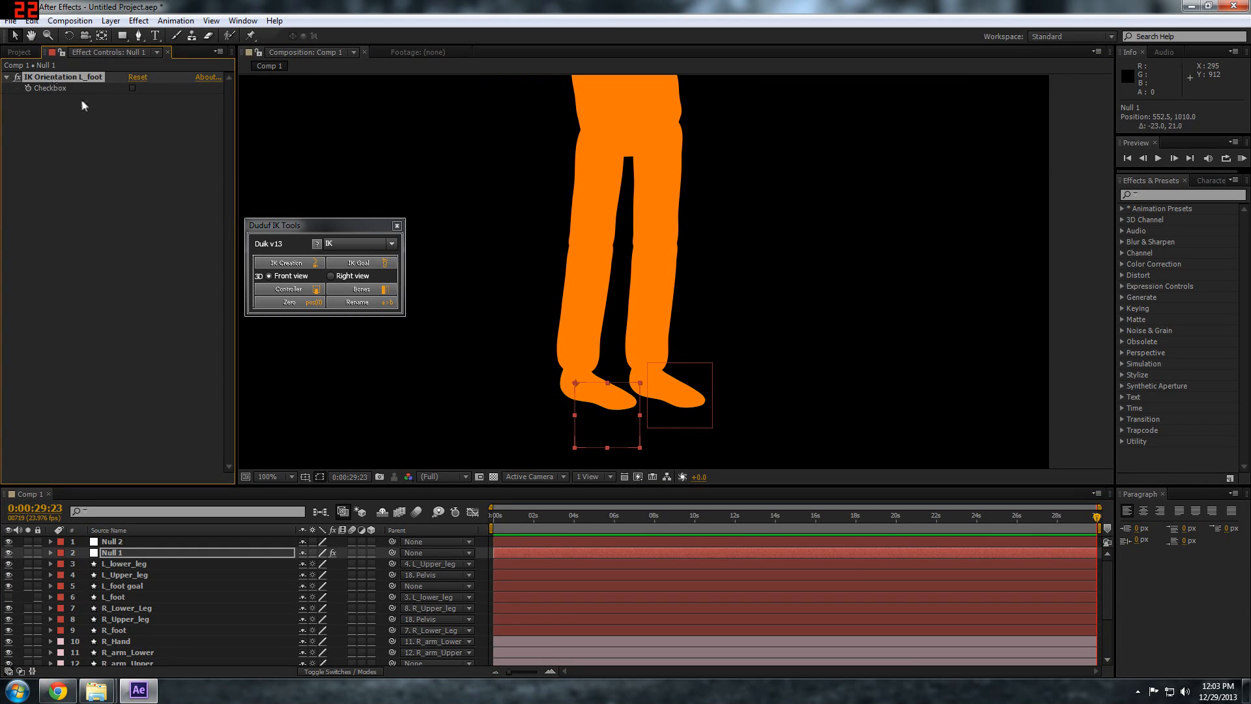
{"action": "left_click", "coordinate": [132, 88]}
Test the left leg's IK by moving Null 1 to about 542.5, 1018 and trying the Rotation tool on it
{"action": "left_click_drag", "start_coordinate": [589, 385], "coordinate": [601, 417]}
{"action": "key", "text": "w"}
{"action": "key", "text": "v"}
{"action": "key", "text": "w"}
{"action": "key", "text": "v"}
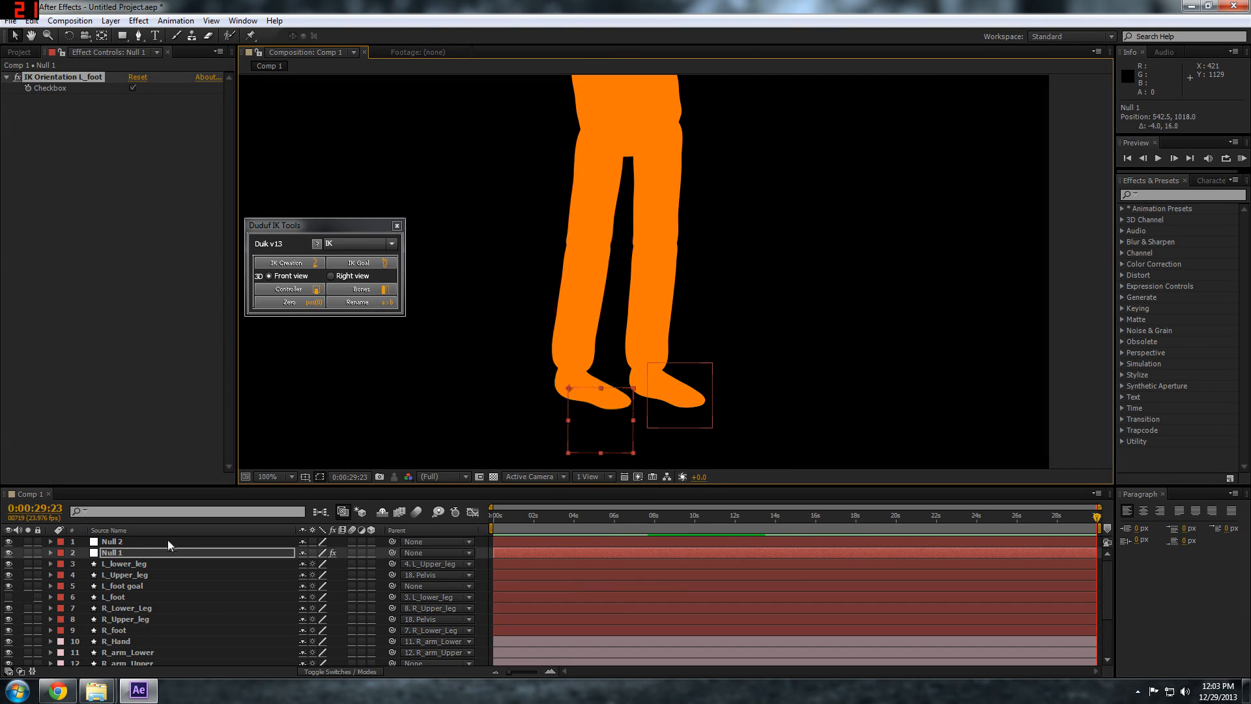
Make the four left leg and foot layers shy, lock and hide them, and move Null 1 to about 536.5, 1015
{"action": "left_click", "coordinate": [124, 565]}
{"action": "left_click", "coordinate": [119, 596], "text": "shift"}
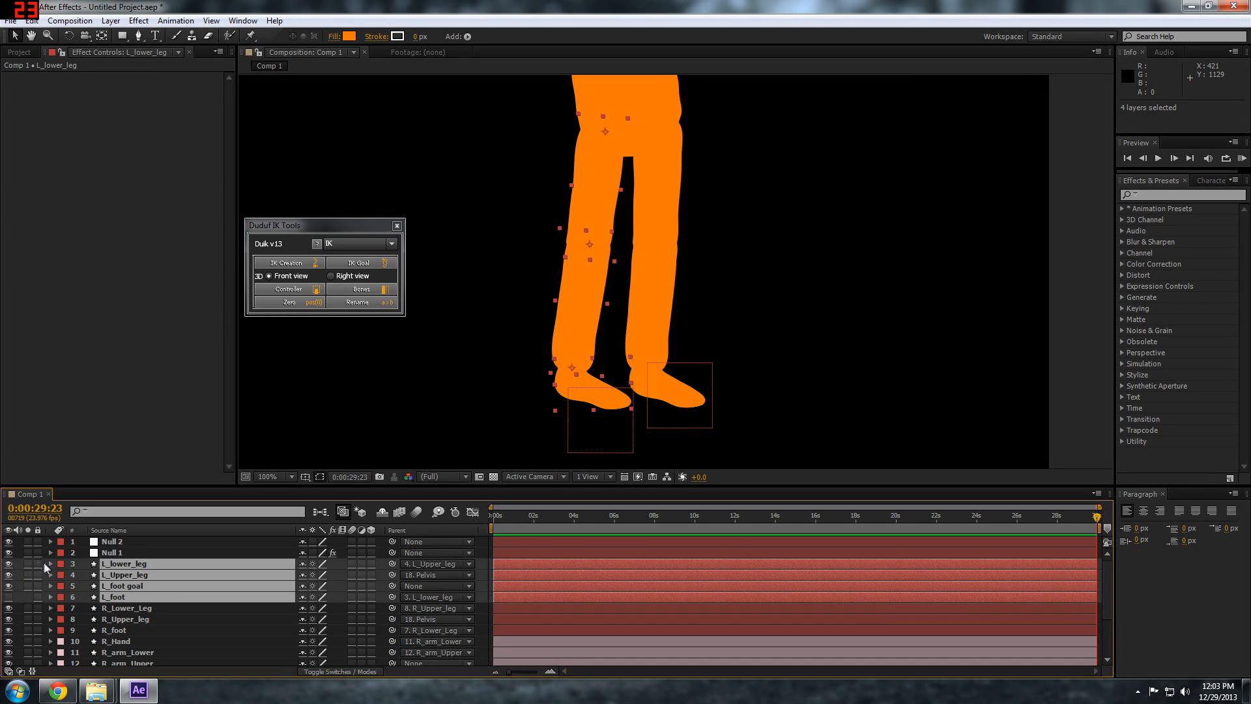
{"action": "left_click_drag", "start_coordinate": [304, 564], "coordinate": [304, 597]}
{"action": "left_click_drag", "start_coordinate": [39, 561], "coordinate": [46, 597]}
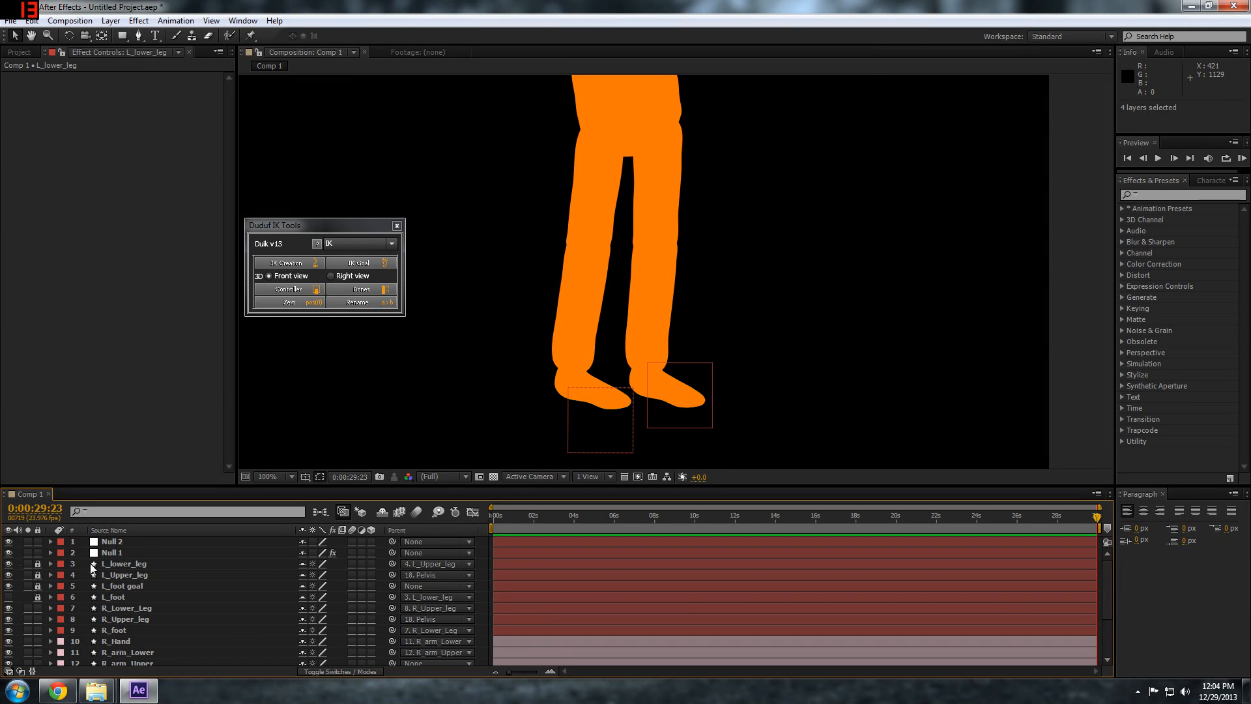
{"action": "left_click", "coordinate": [382, 513]}
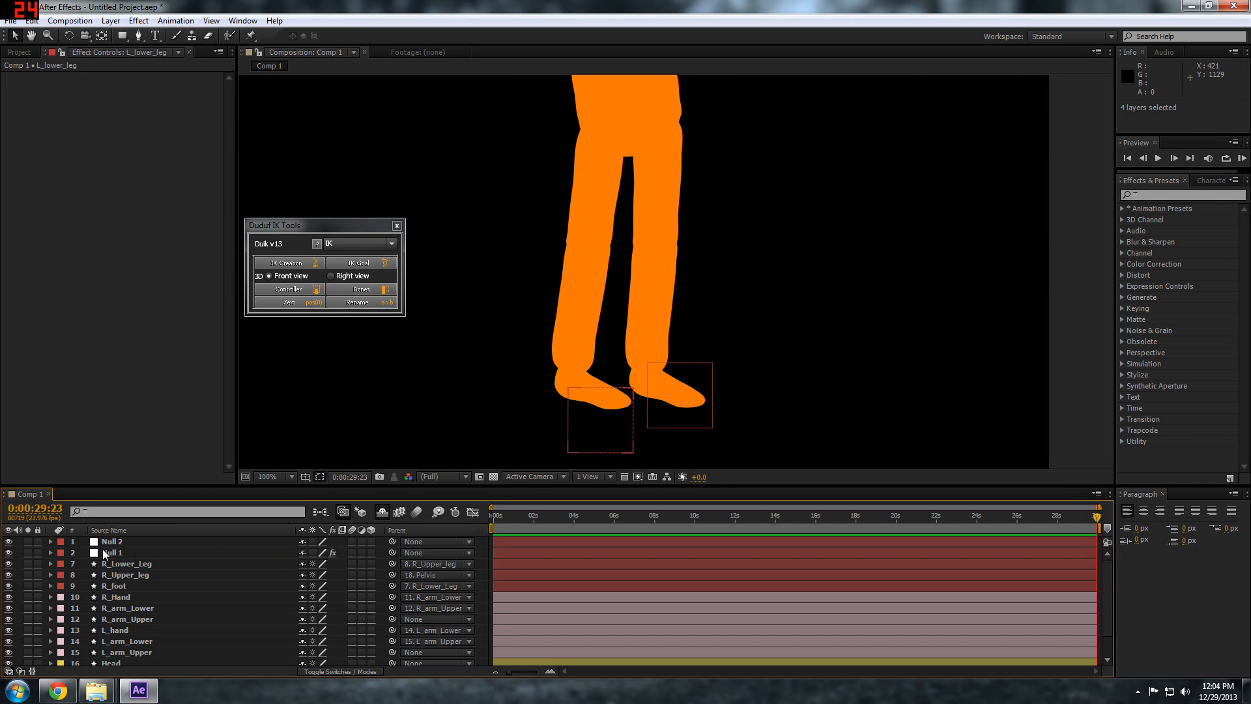
{"action": "left_click", "coordinate": [125, 553]}
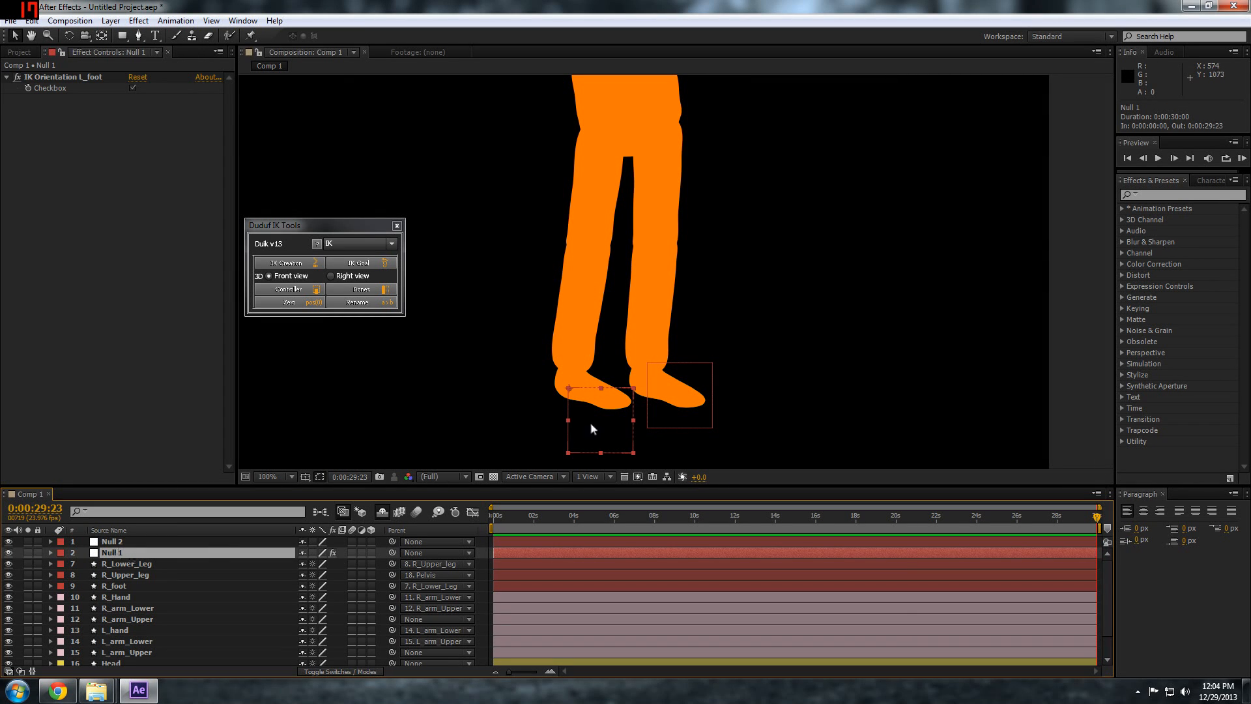
{"action": "mouse_move", "coordinate": [597, 420]}
{"action": "left_mouse_down"}
{"action": "mouse_move", "coordinate": [560, 380]}
{"action": "mouse_move", "coordinate": [593, 418]}
{"action": "left_mouse_up"}
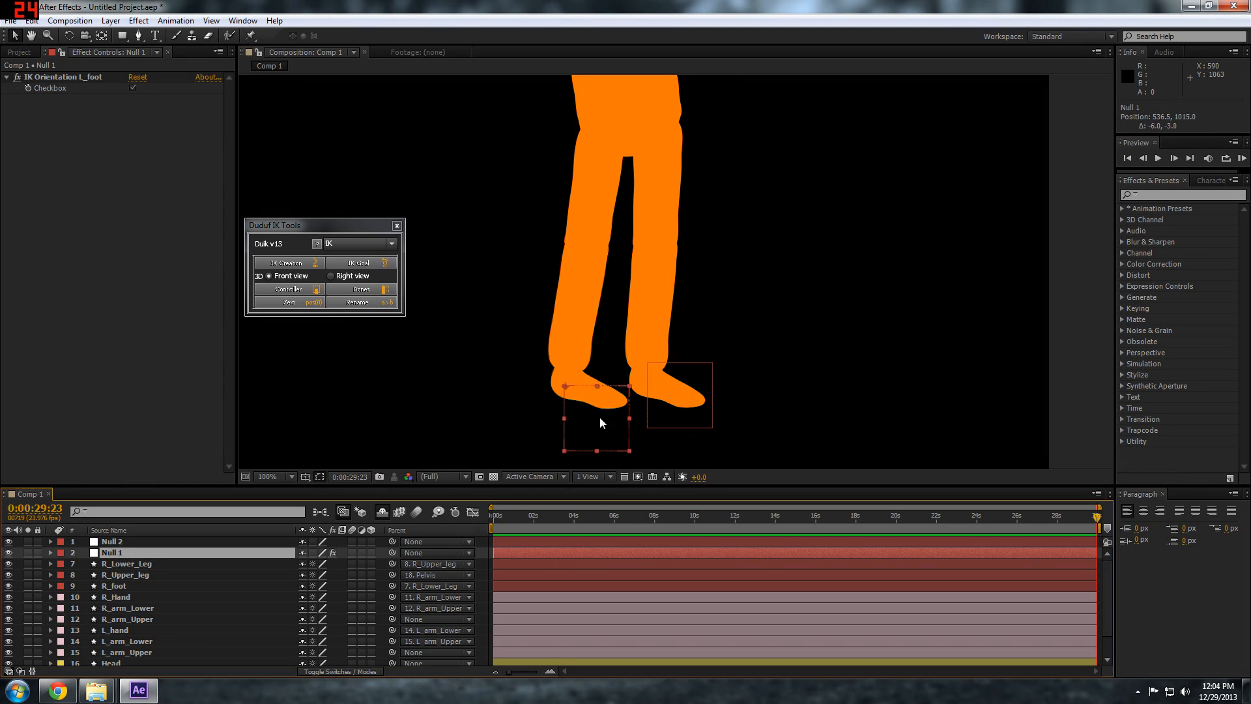
Create a Duik IK on R_foot, R_Lower_Leg and R_Upper_leg with Null 2 as the controller
{"action": "left_click", "coordinate": [117, 564]}
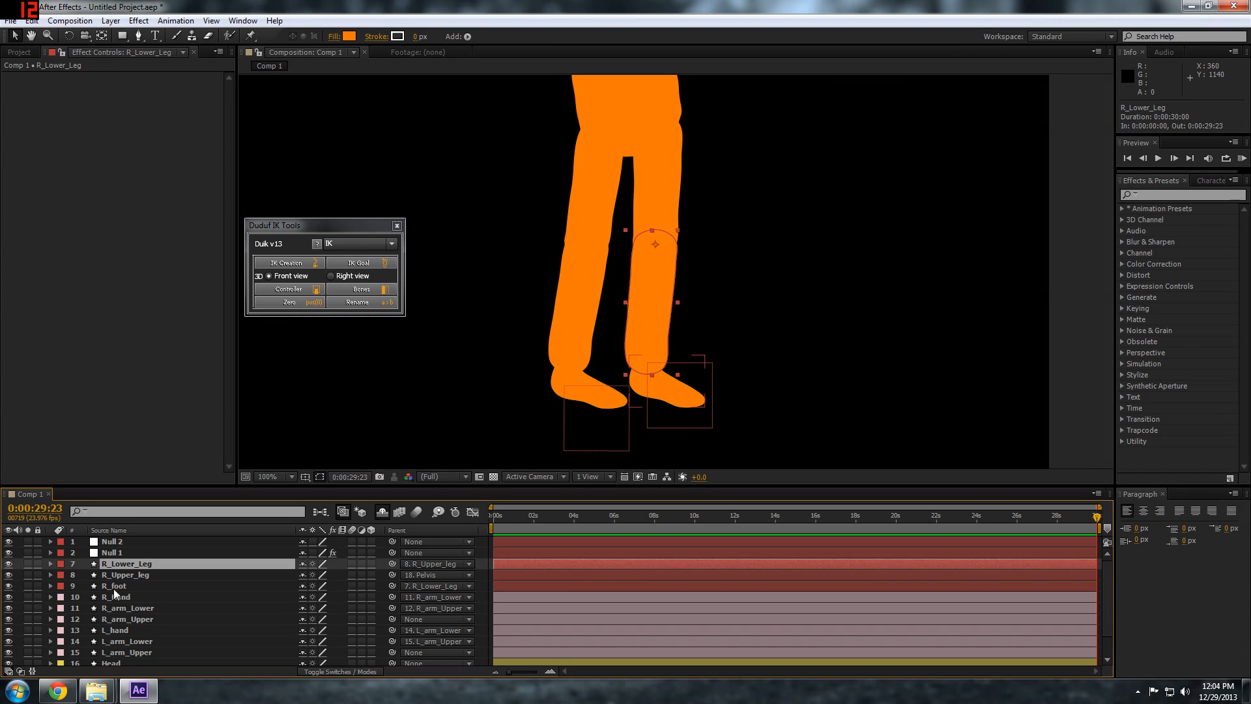
{"action": "left_click", "coordinate": [112, 586]}
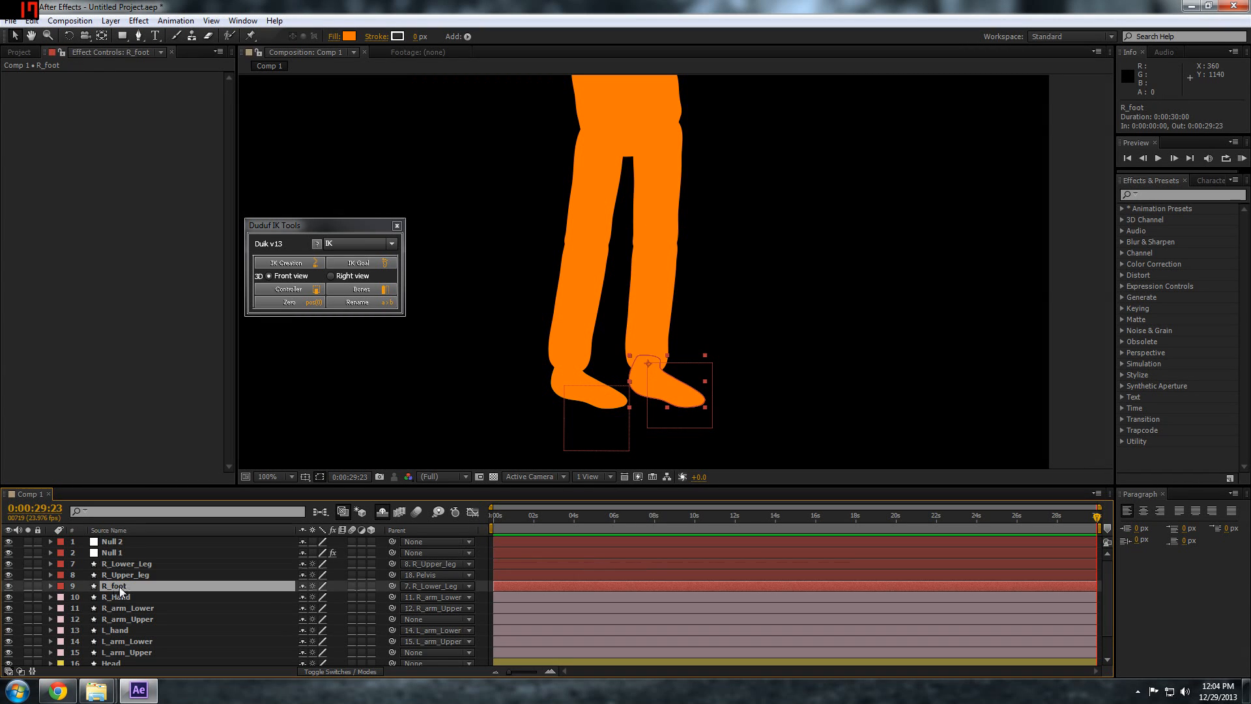
{"action": "left_click", "coordinate": [122, 562]}
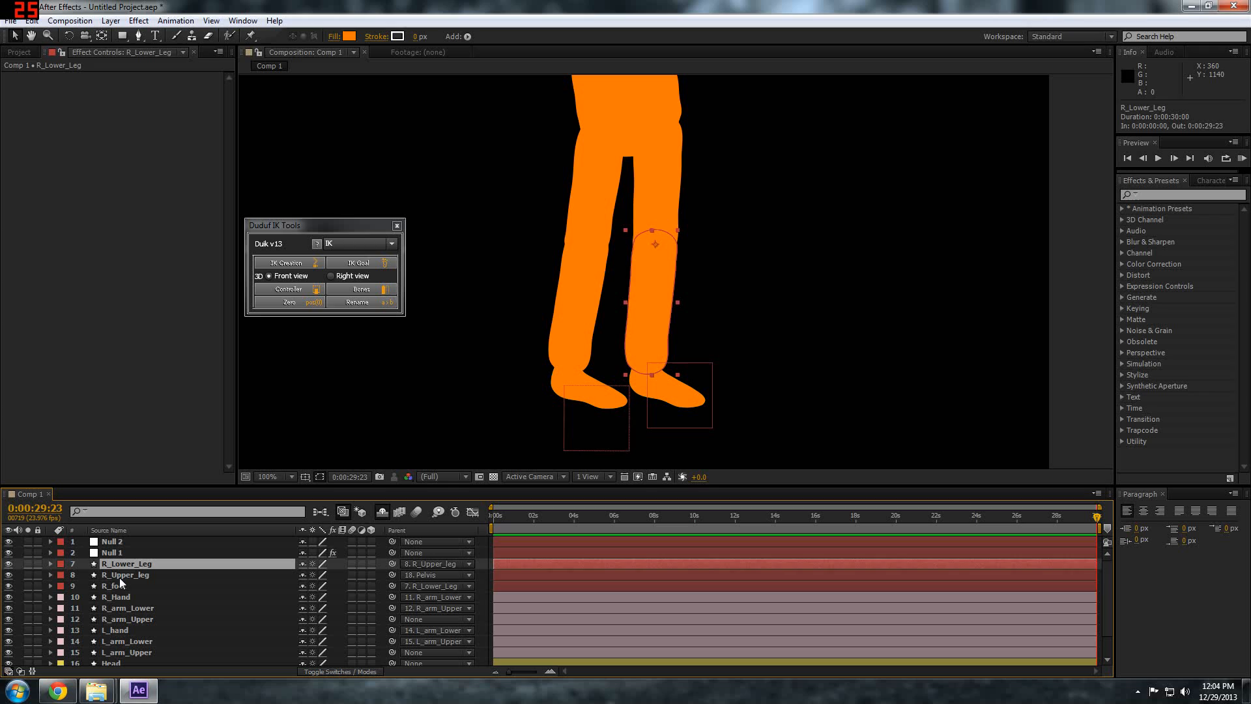
{"action": "left_click", "coordinate": [119, 582]}
{"action": "left_click", "coordinate": [123, 565], "text": "ctrl"}
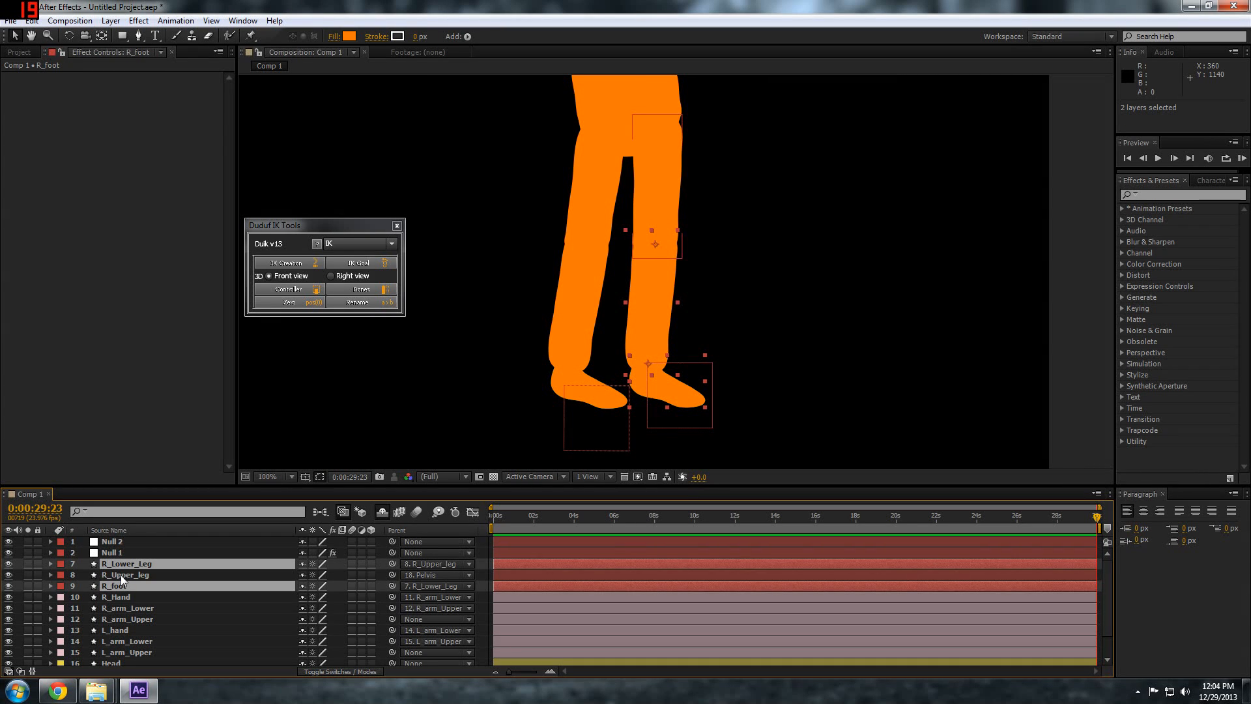
{"action": "left_click", "coordinate": [120, 576], "text": "ctrl"}
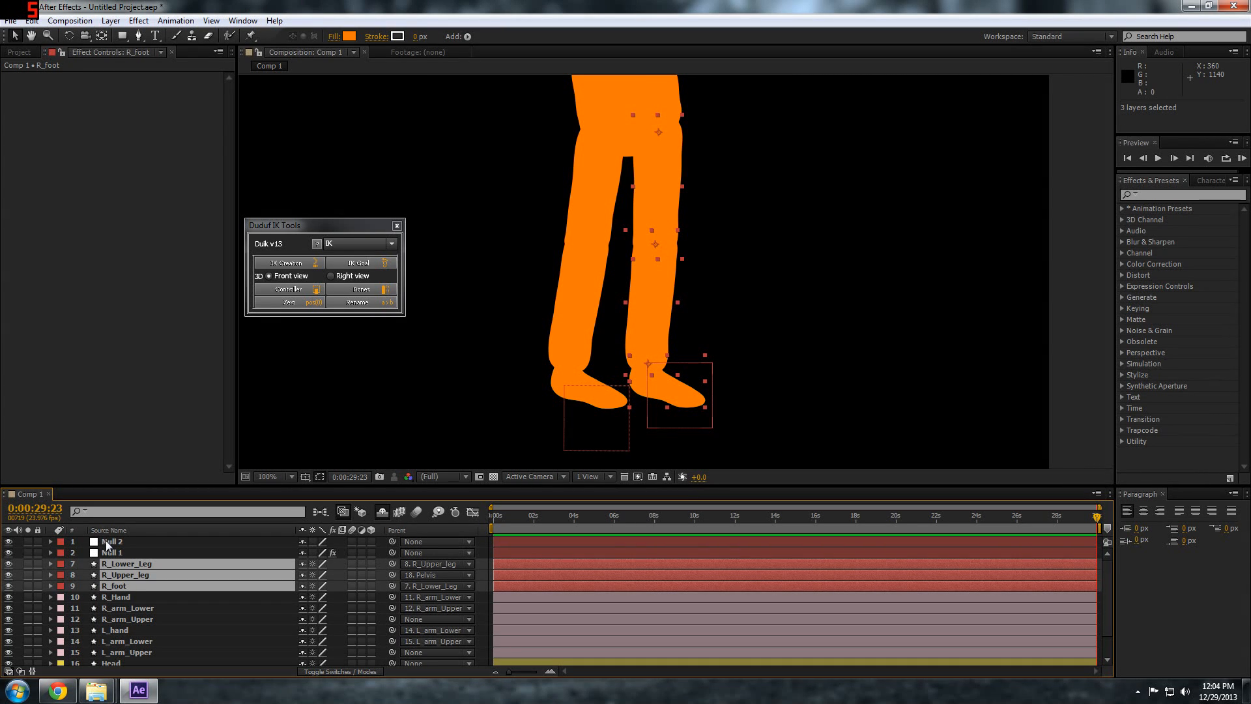
{"action": "left_click", "coordinate": [105, 543], "text": "ctrl"}
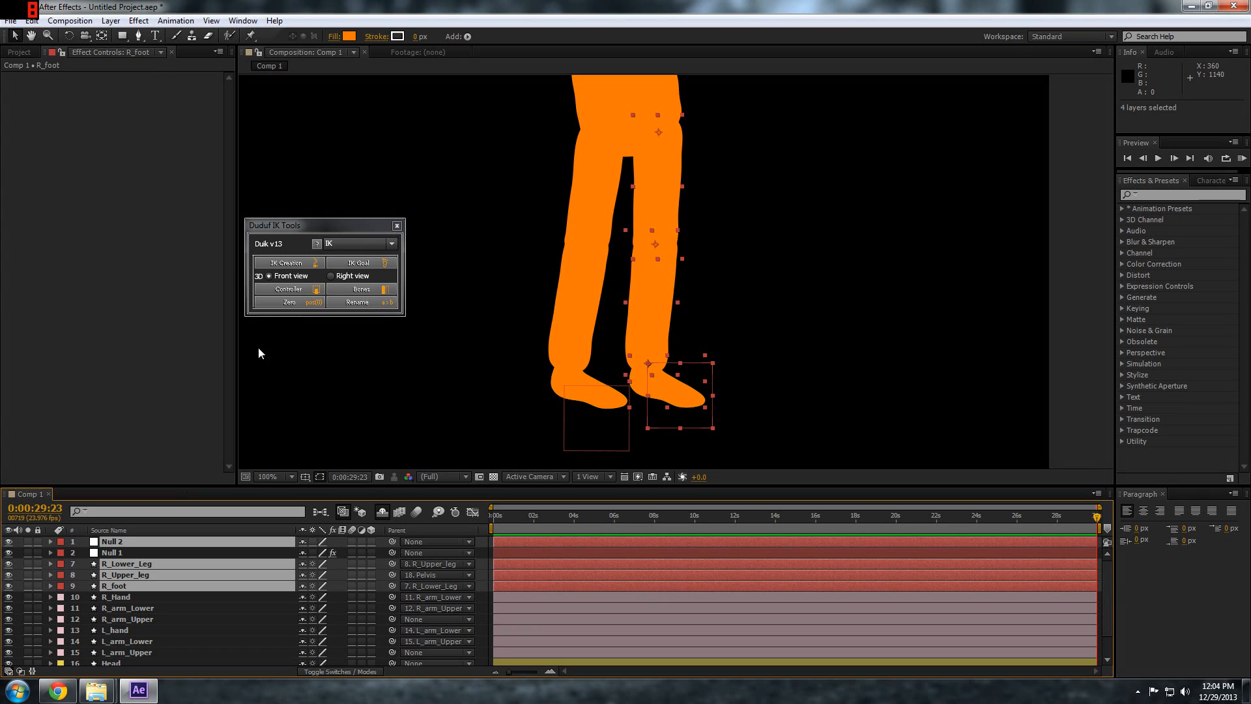
{"action": "left_click", "coordinate": [295, 263]}
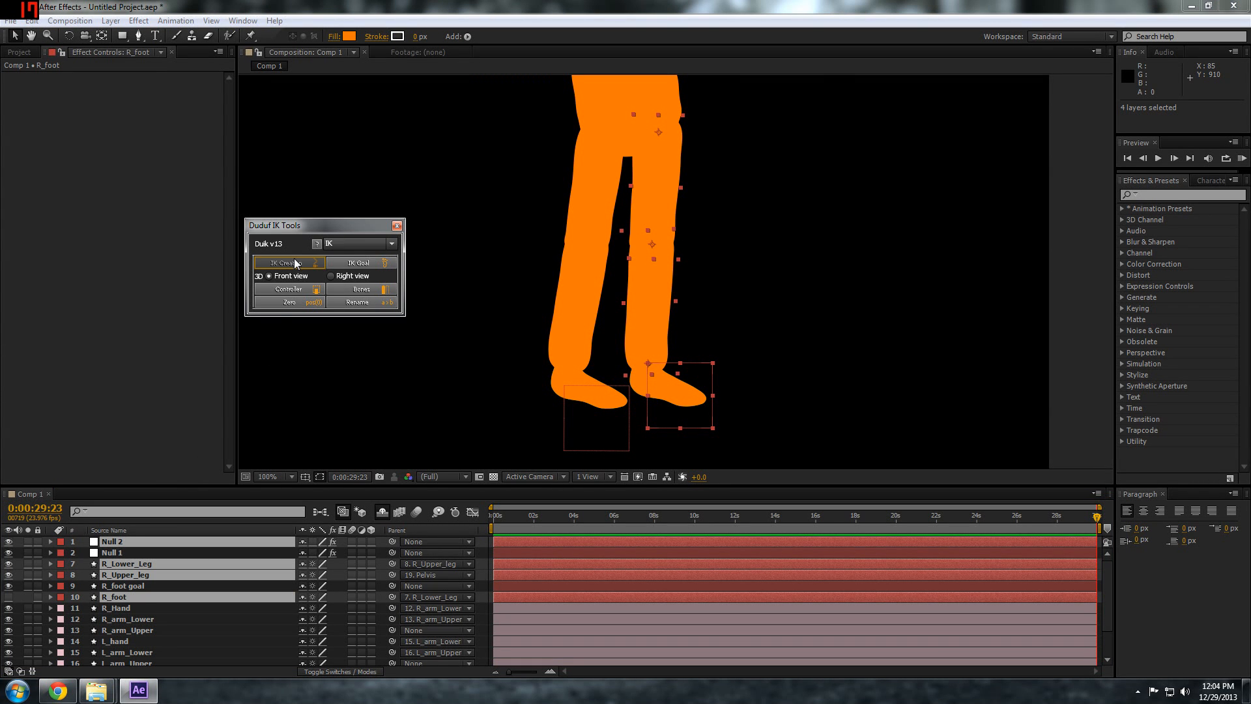
Move Null 2 to about 645, 1054 to test the right leg's IK
{"action": "key", "text": "F2"}
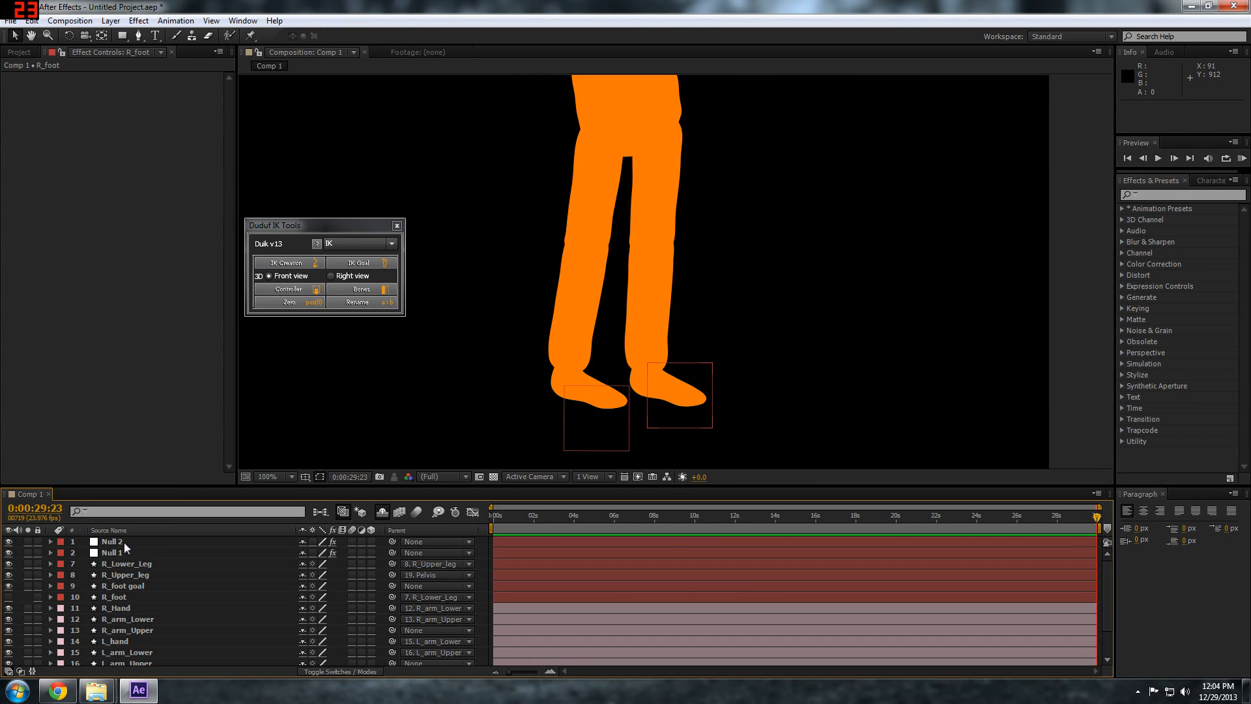
{"action": "left_click", "coordinate": [123, 542]}
{"action": "left_click_drag", "start_coordinate": [668, 398], "coordinate": [658, 442]}
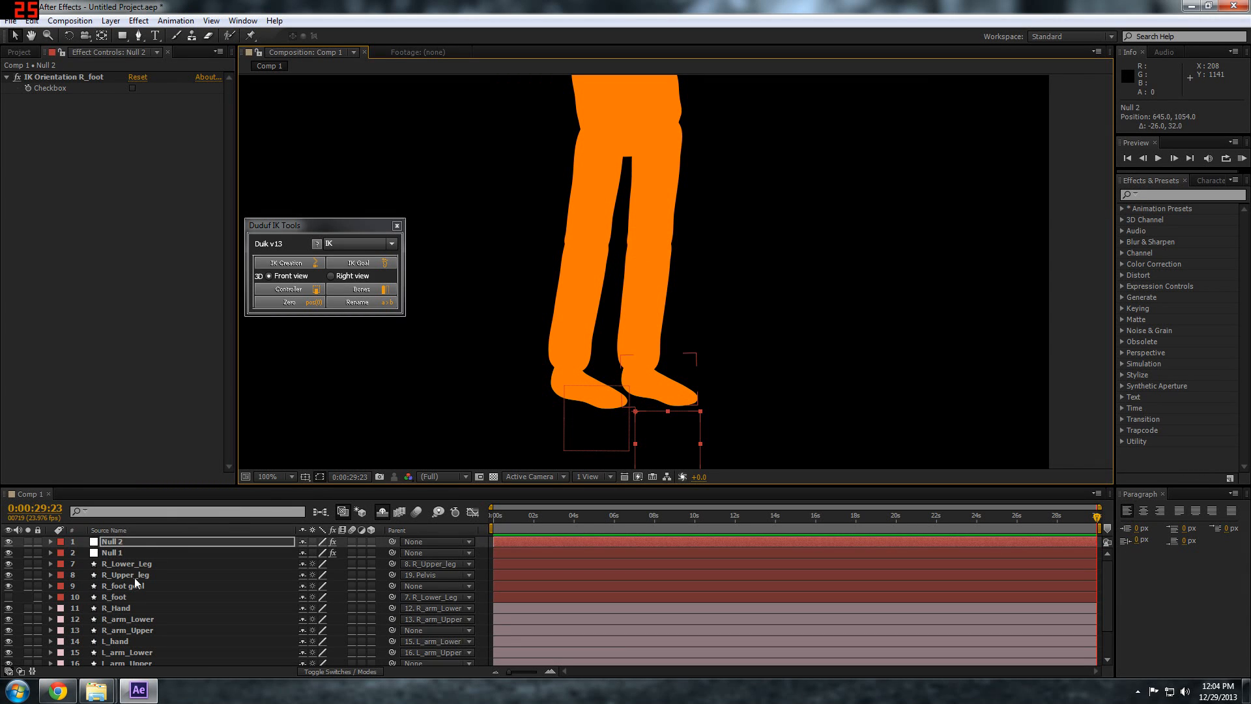
Try an opacity of 45% on the four right leg and foot layers, and restore them to fully opaque
{"action": "left_click", "coordinate": [120, 565]}
{"action": "left_click", "coordinate": [116, 596], "text": "shift"}
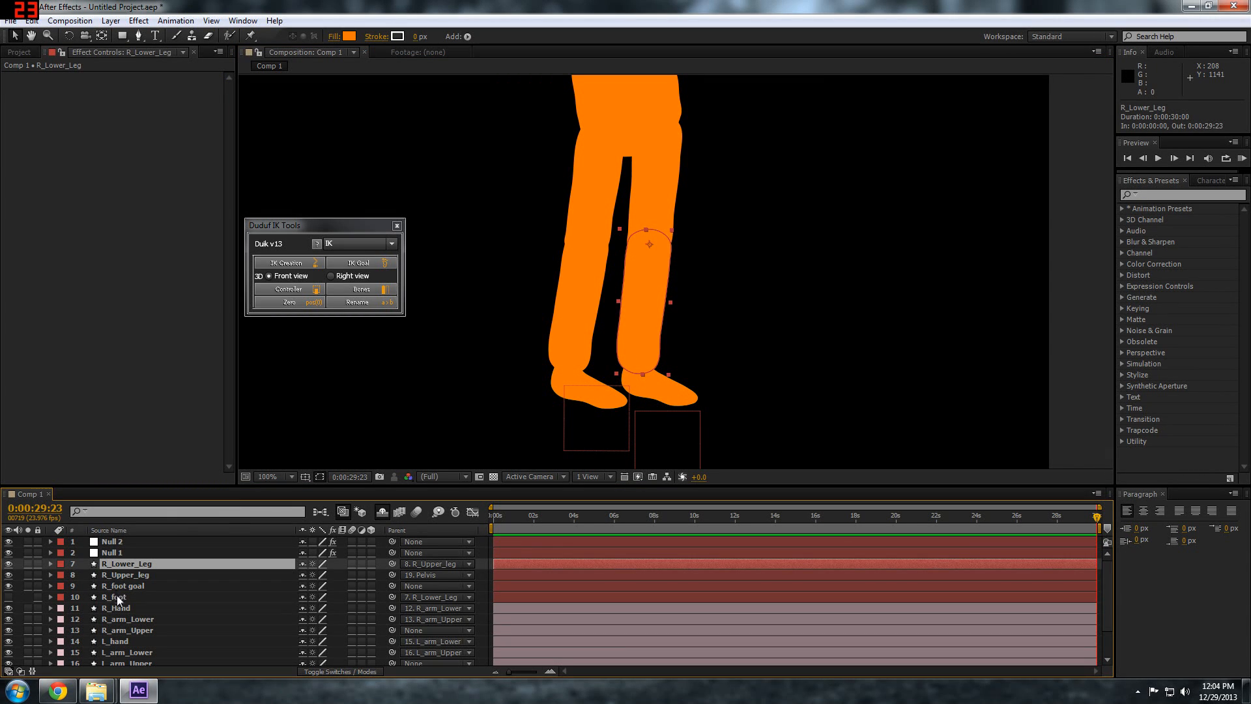
{"action": "key", "text": "t"}
{"action": "left_click_drag", "start_coordinate": [305, 574], "coordinate": [267, 577]}
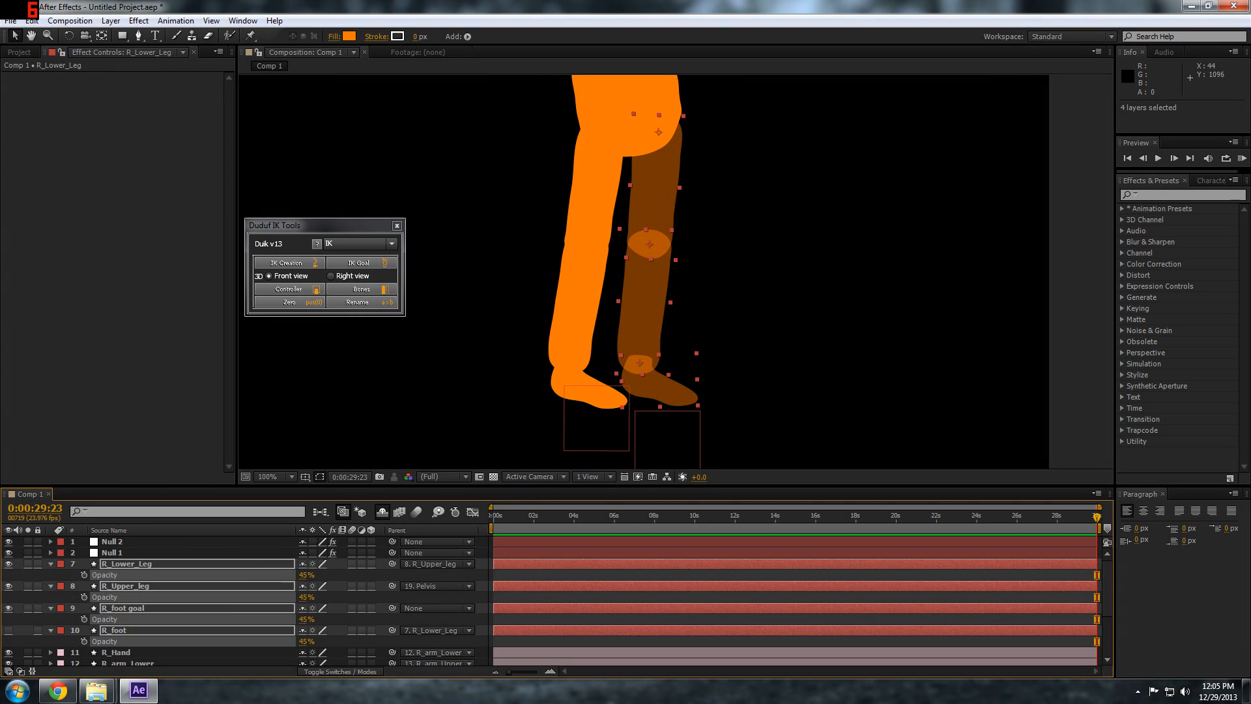
{"action": "left_click_drag", "start_coordinate": [306, 575], "coordinate": [346, 574]}
{"action": "left_click", "coordinate": [51, 565]}
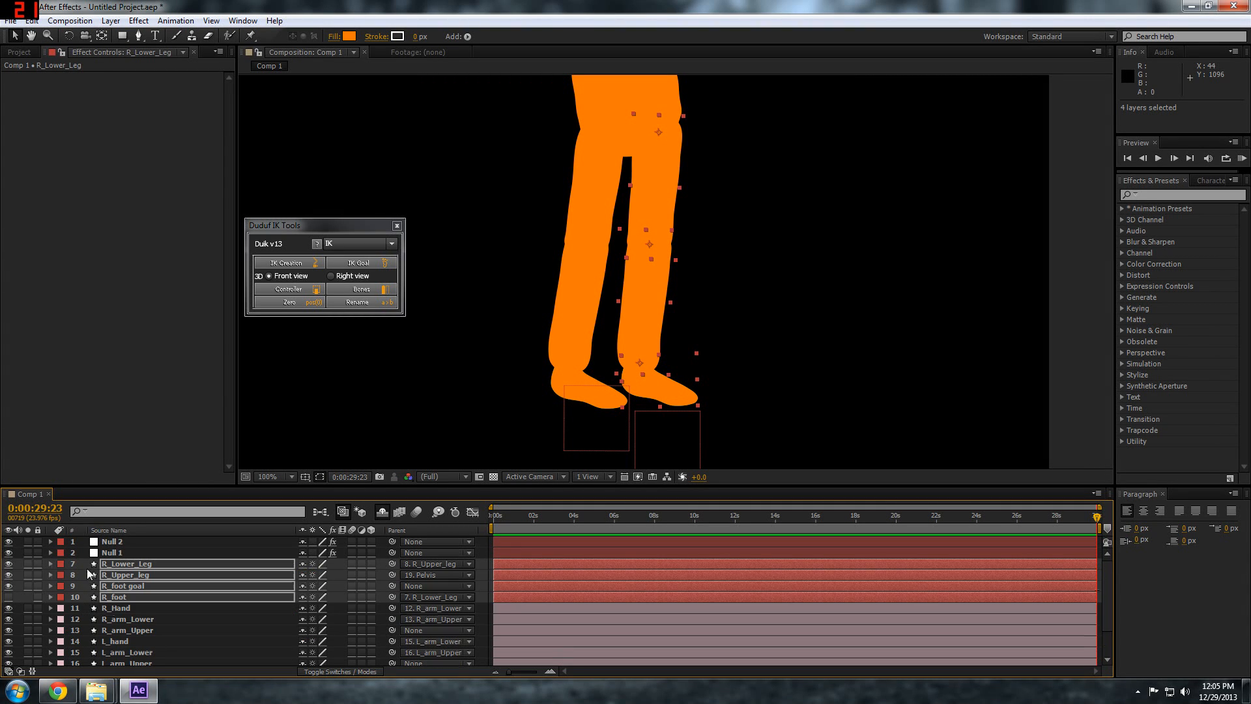
{"action": "left_click", "coordinate": [163, 604]}
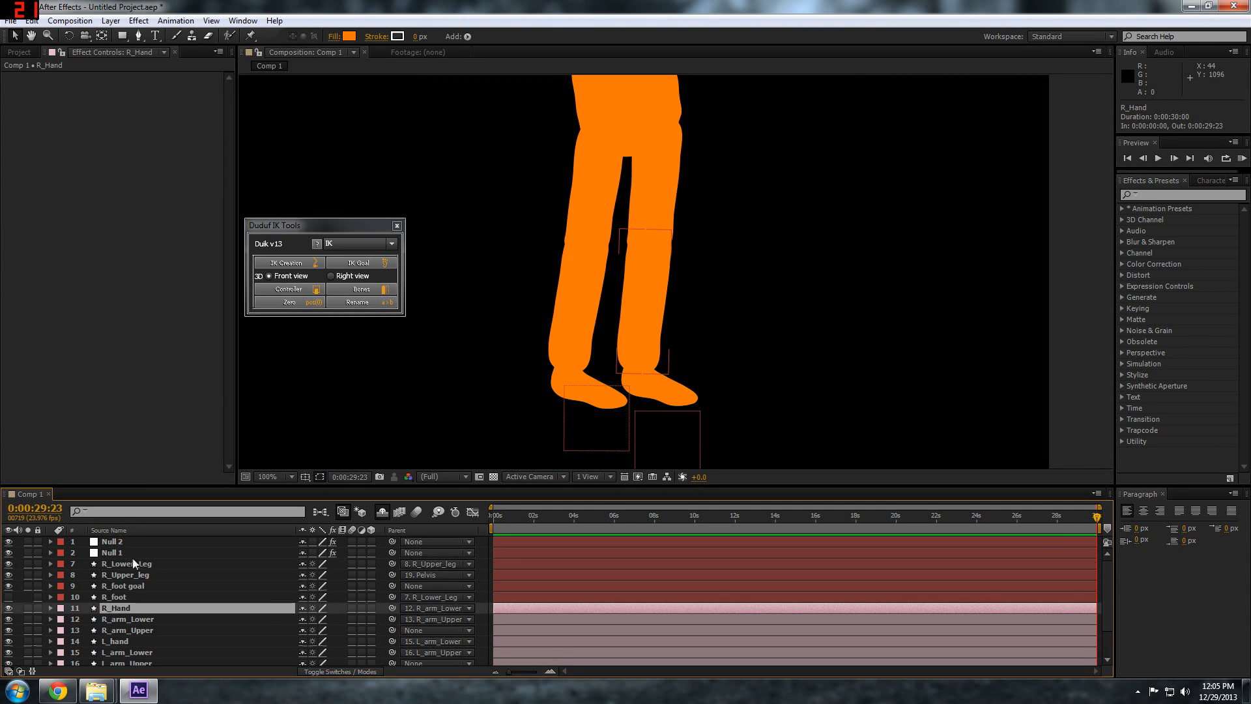
Enable the IK Orientation R_foot checkbox on Null 2 and test the leg by moving Null 2 to about 661, 1028
{"action": "left_click", "coordinate": [120, 541]}
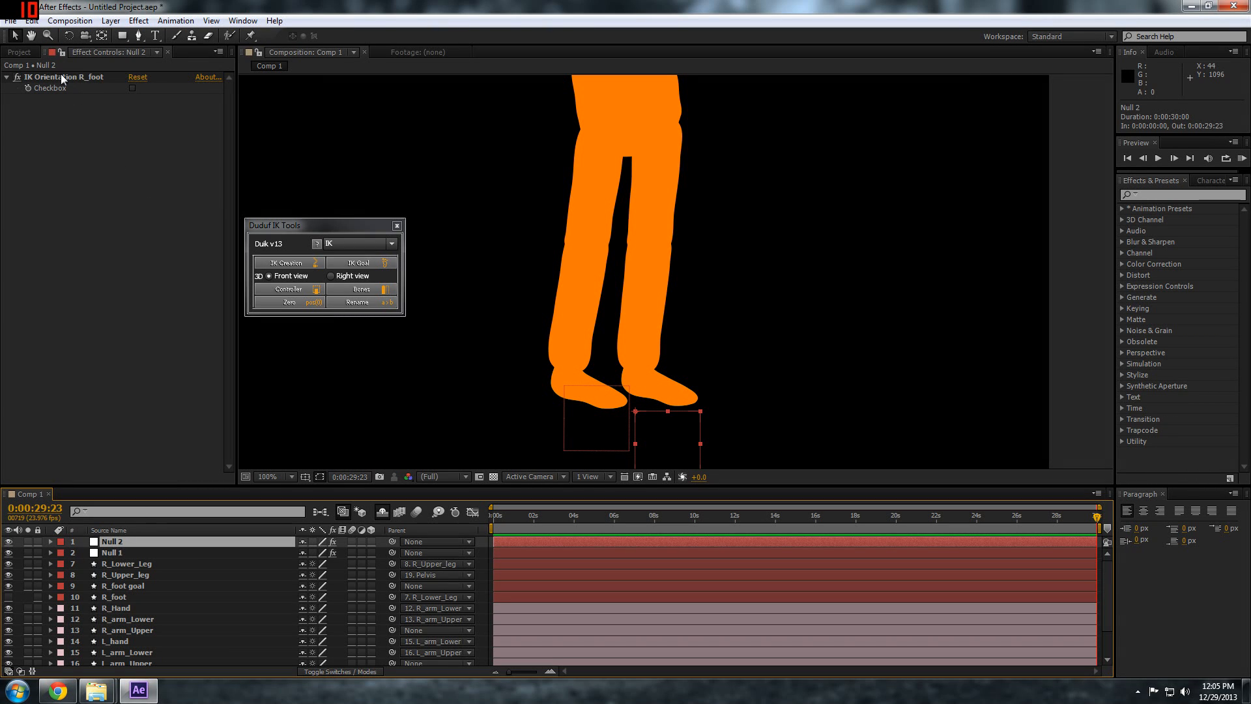
{"action": "left_click", "coordinate": [133, 88]}
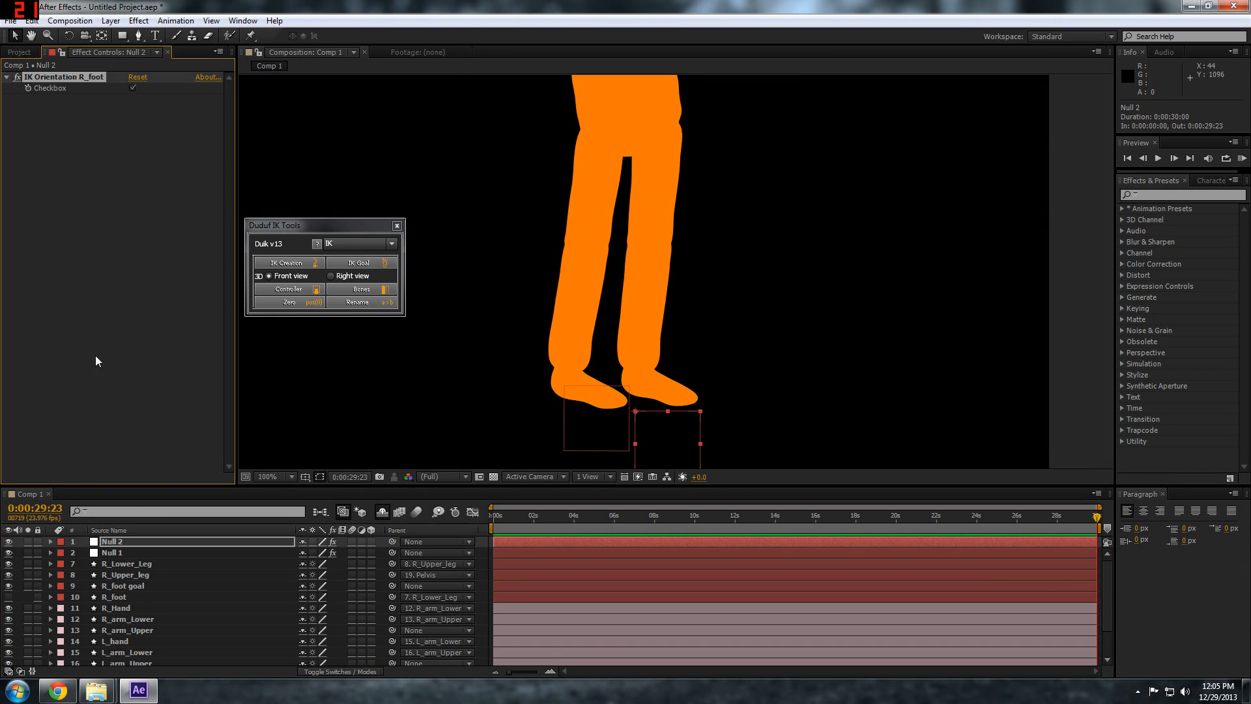
{"action": "left_click_drag", "start_coordinate": [655, 441], "coordinate": [722, 304]}
{"action": "left_click_drag", "start_coordinate": [664, 383], "coordinate": [665, 421]}
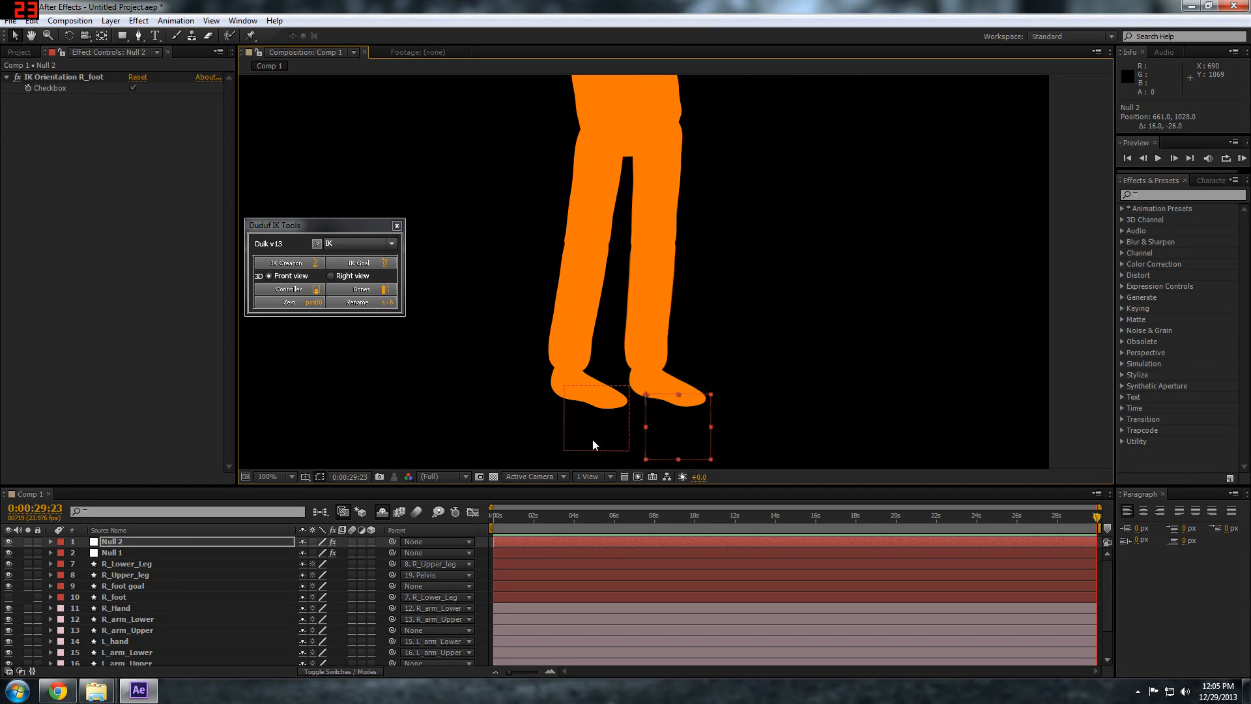
Make the four right leg and foot layers shy, lock and hide them, and test the leg by moving Null 2 slightly
{"action": "left_click", "coordinate": [130, 564]}
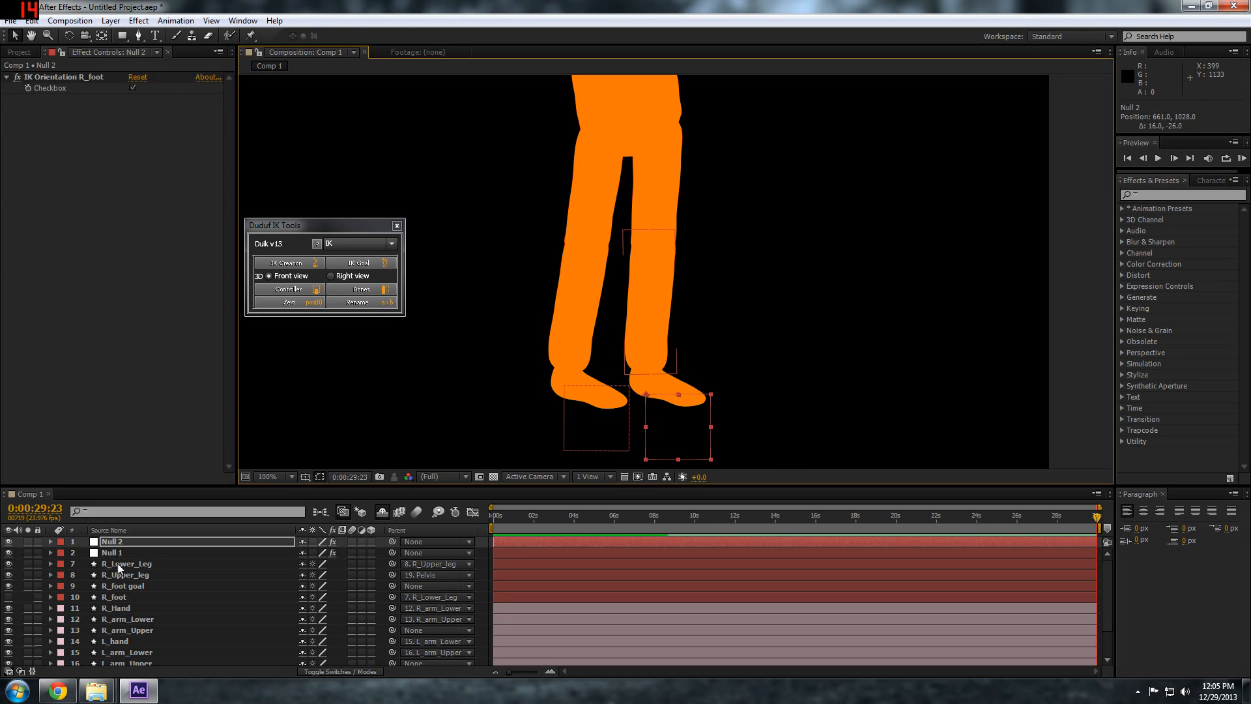
{"action": "left_click", "coordinate": [119, 598], "text": "shift"}
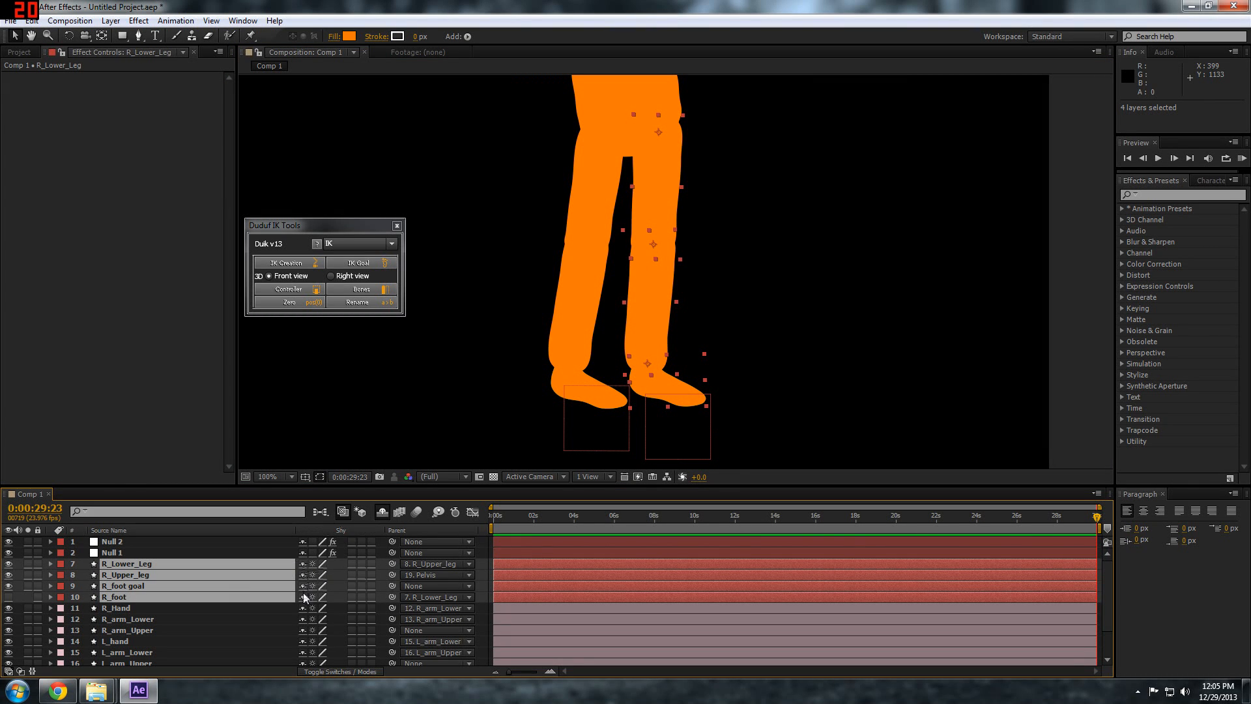
{"action": "left_click", "coordinate": [302, 565]}
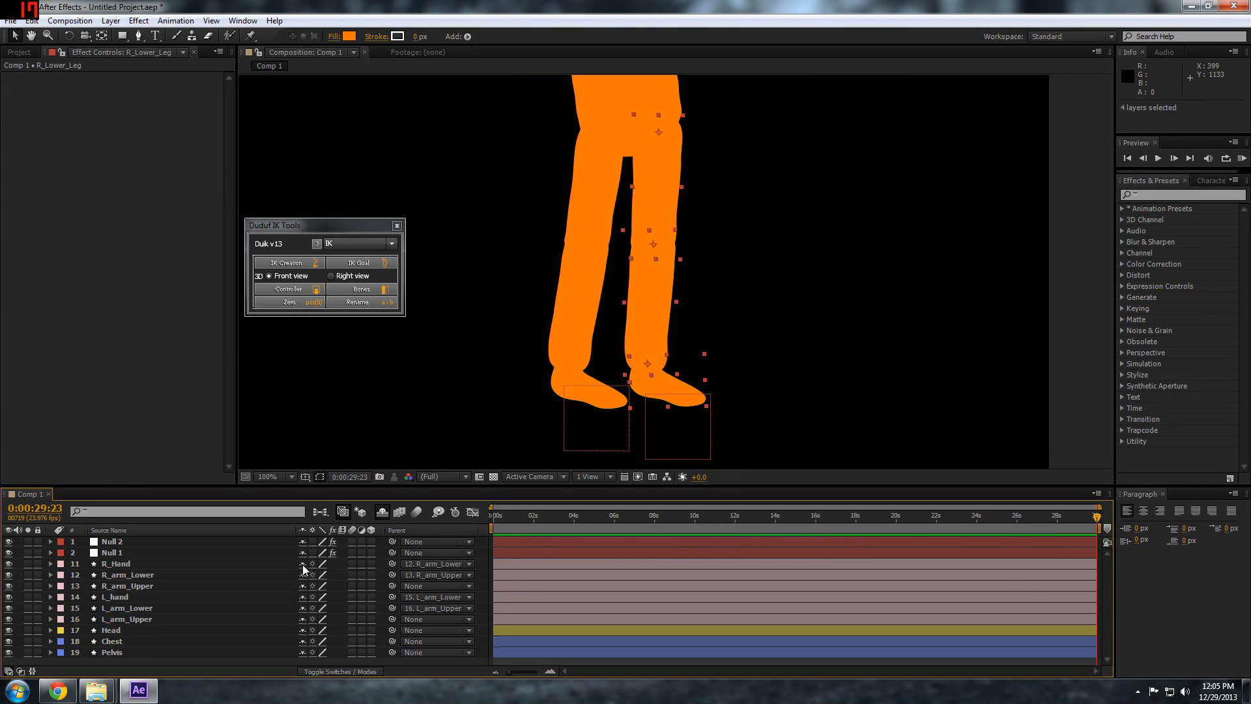
{"action": "left_click", "coordinate": [383, 512]}
{"action": "left_click_drag", "start_coordinate": [38, 608], "coordinate": [39, 641]}
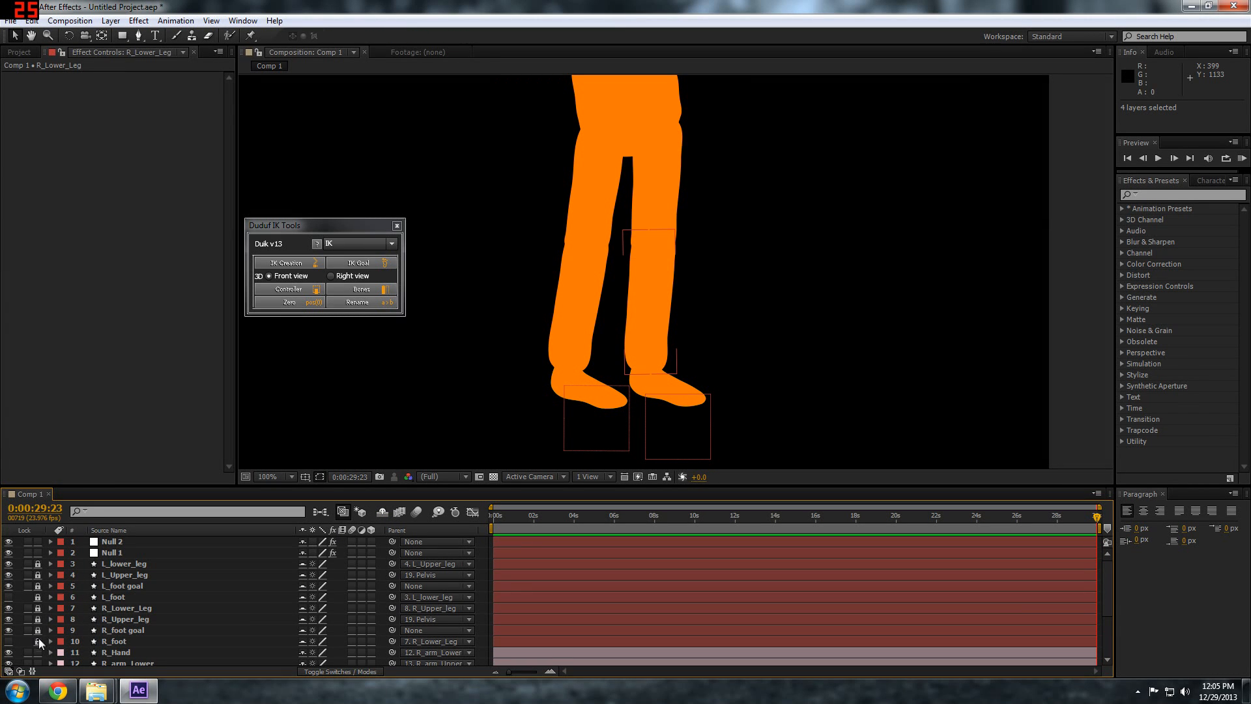
{"action": "left_click", "coordinate": [383, 512]}
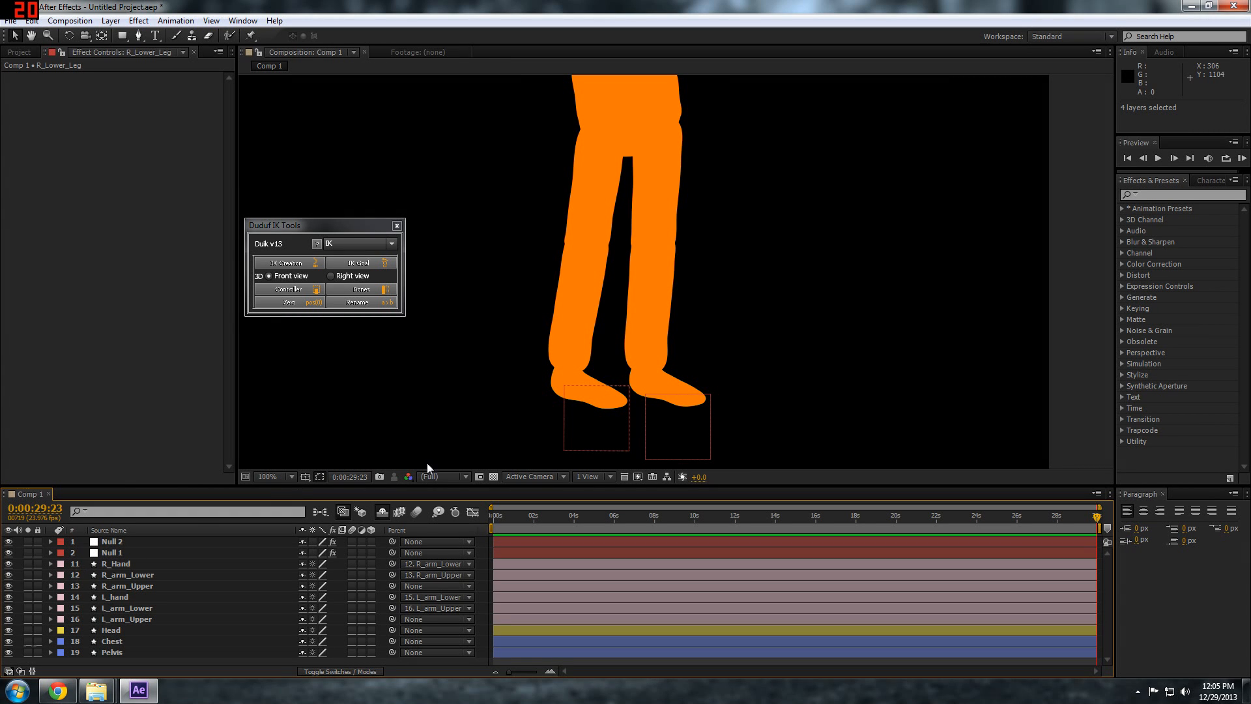
{"action": "left_click_drag", "start_coordinate": [673, 414], "coordinate": [692, 381]}
Create a Duik controller at the wrist of the L_hand layer
{"action": "key", "text": "space"}
{"action": "left_click_drag", "start_coordinate": [580, 118], "coordinate": [600, 394]}
{"action": "left_click_drag", "start_coordinate": [355, 220], "coordinate": [162, 361]}
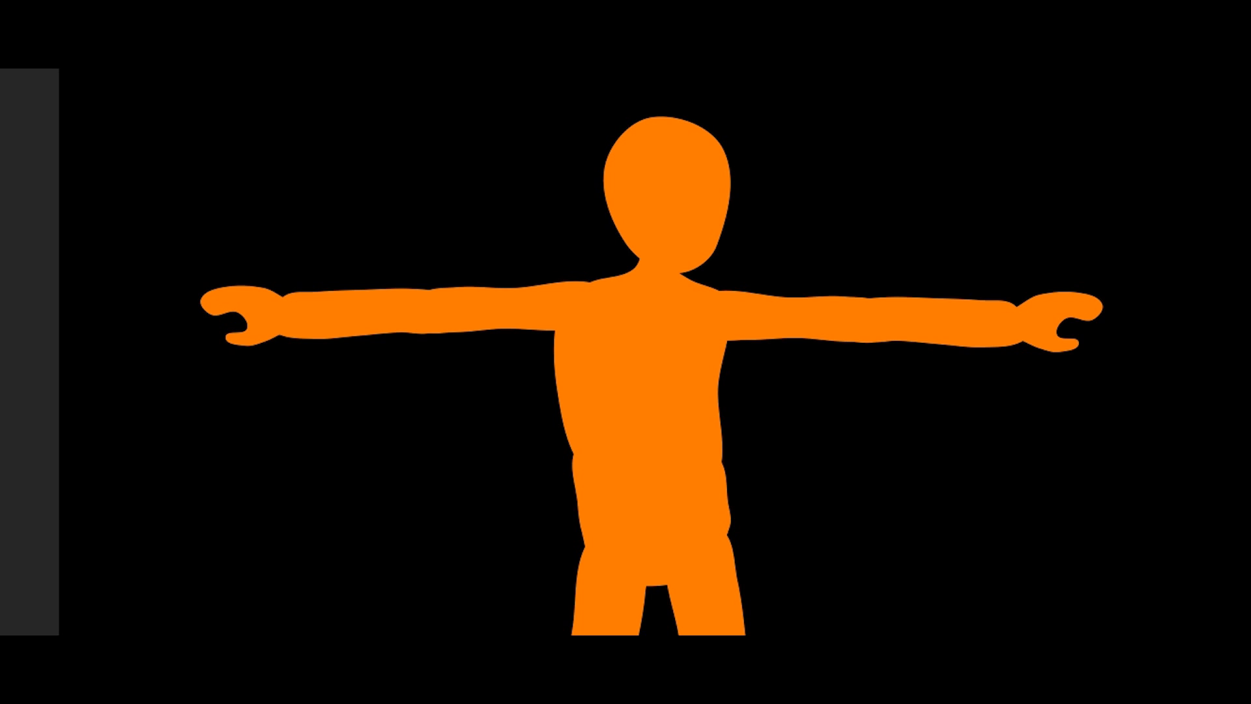
{"action": "left_click", "coordinate": [264, 314]}
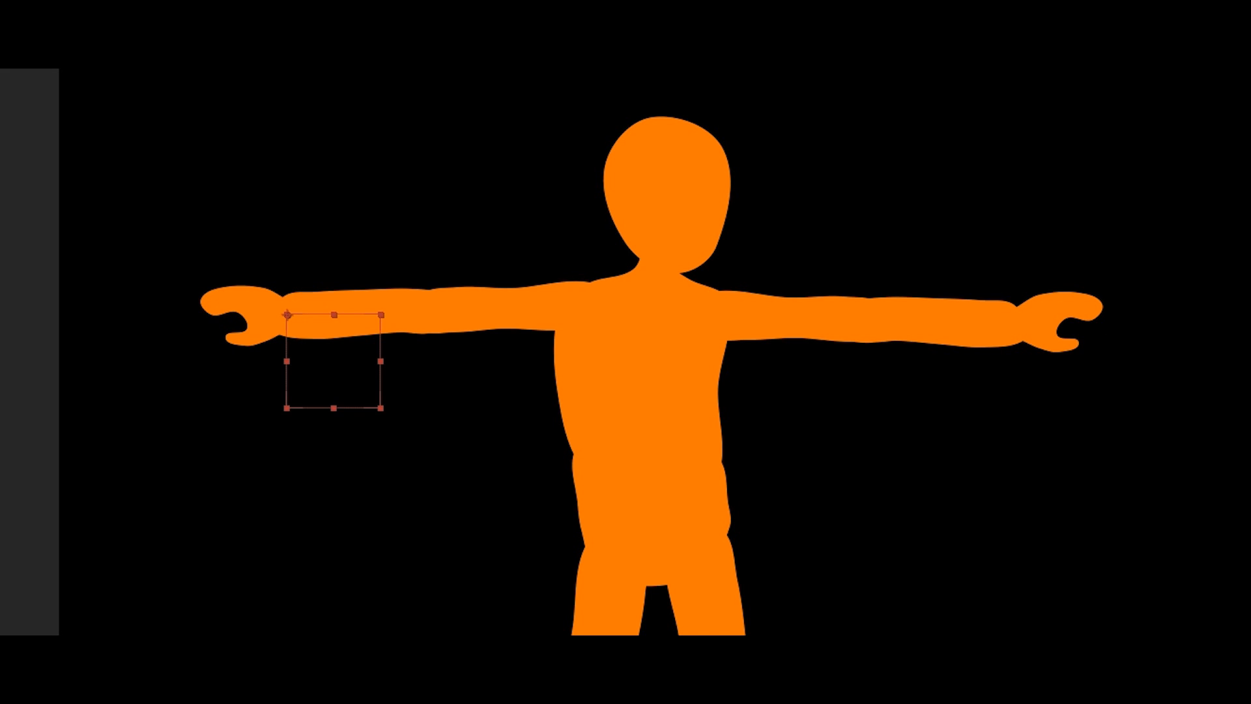
Create a Duik IK on L_hand, L_arm_Lower and L_arm_Upper with the left hand's null as the controller
{"action": "left_click", "coordinate": [264, 313]}
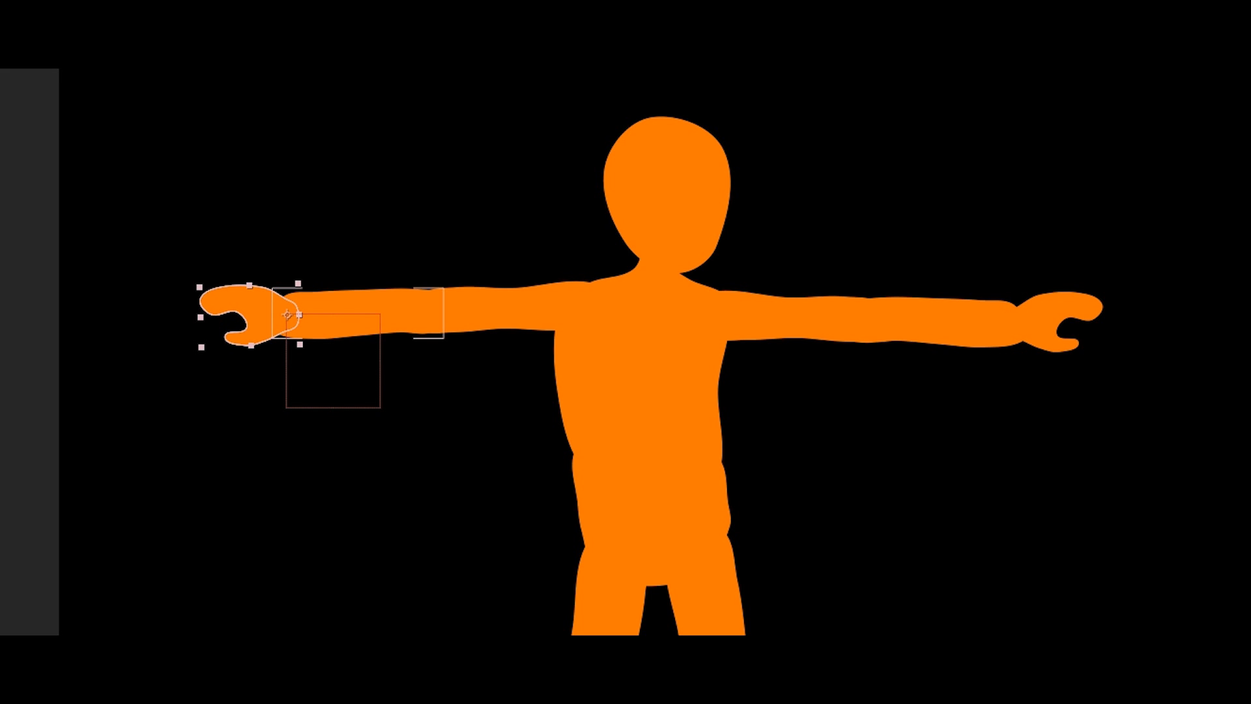
{"action": "left_click", "coordinate": [360, 314], "text": "shift"}
{"action": "left_click", "coordinate": [508, 309], "text": "shift"}
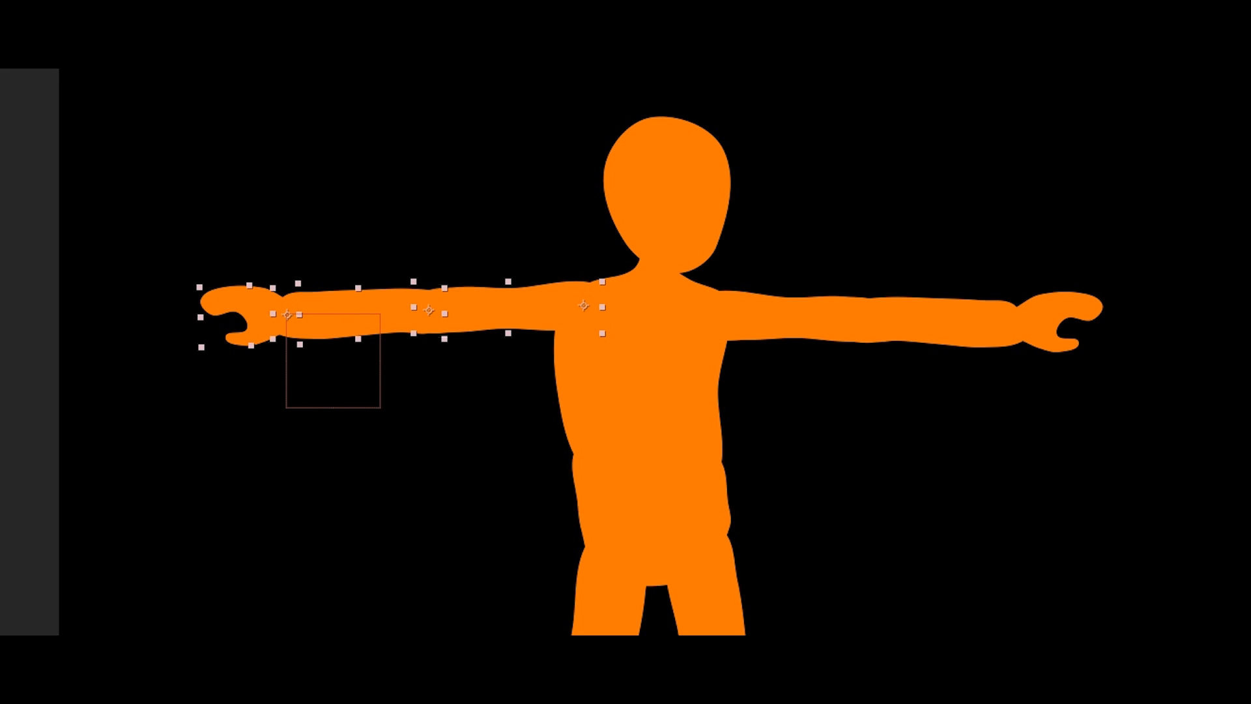
{"action": "left_click", "coordinate": [334, 408], "text": "shift"}
{"action": "left_click", "coordinate": [249, 306], "text": "shift"}
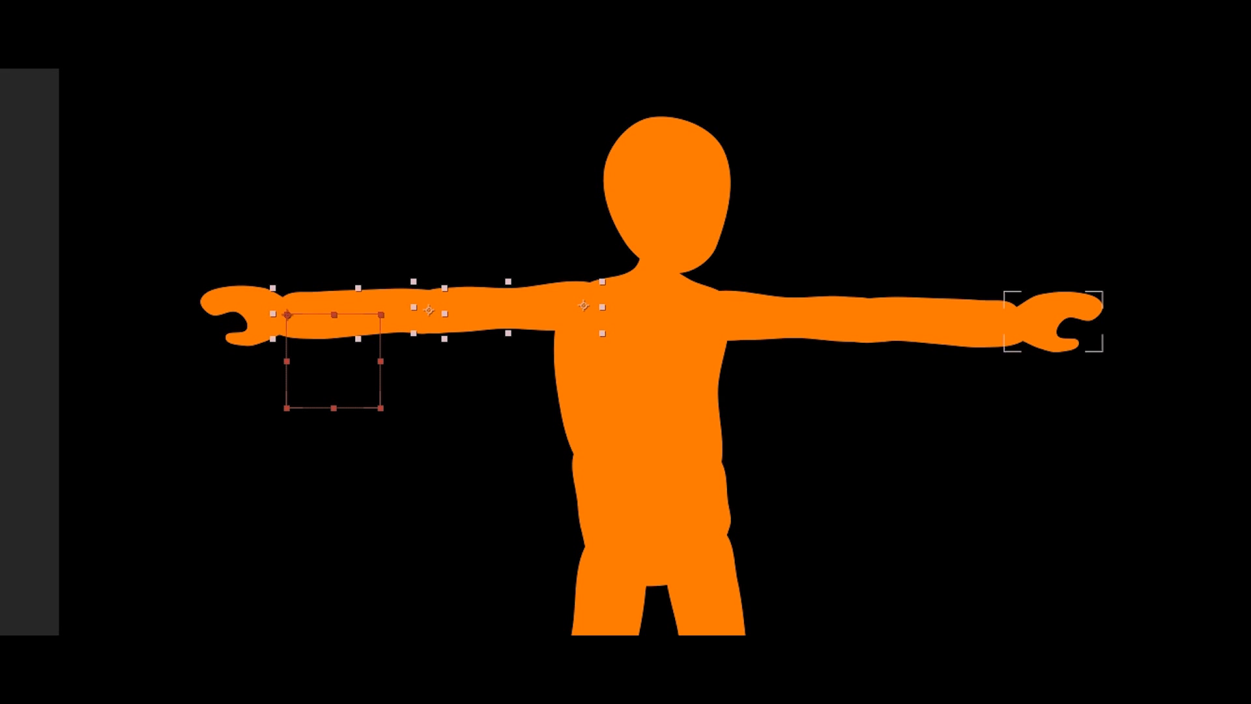
Move and rotate the left hand's controller so the arm bends down beside the hip
{"action": "left_click", "coordinate": [306, 407]}
{"action": "left_click_drag", "start_coordinate": [304, 332], "coordinate": [538, 515]}
{"action": "key", "text": "w"}
{"action": "key", "text": "v"}
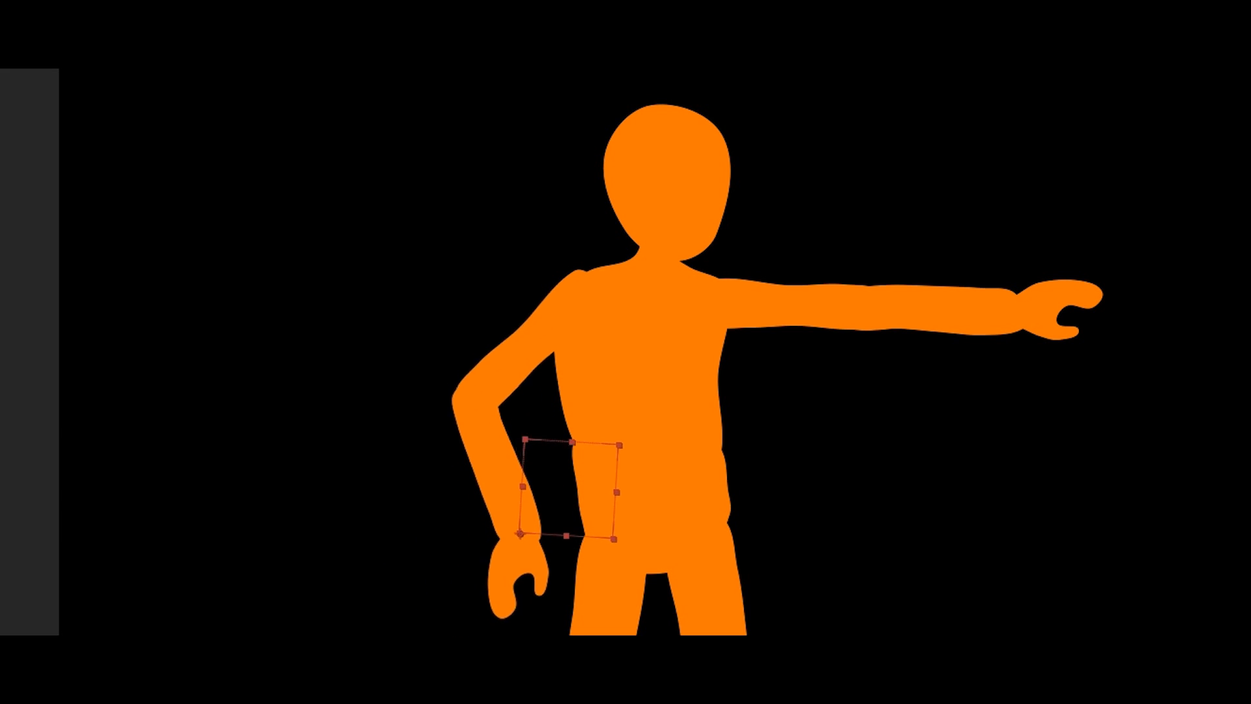
{"action": "left_click_drag", "start_coordinate": [539, 515], "coordinate": [541, 530]}
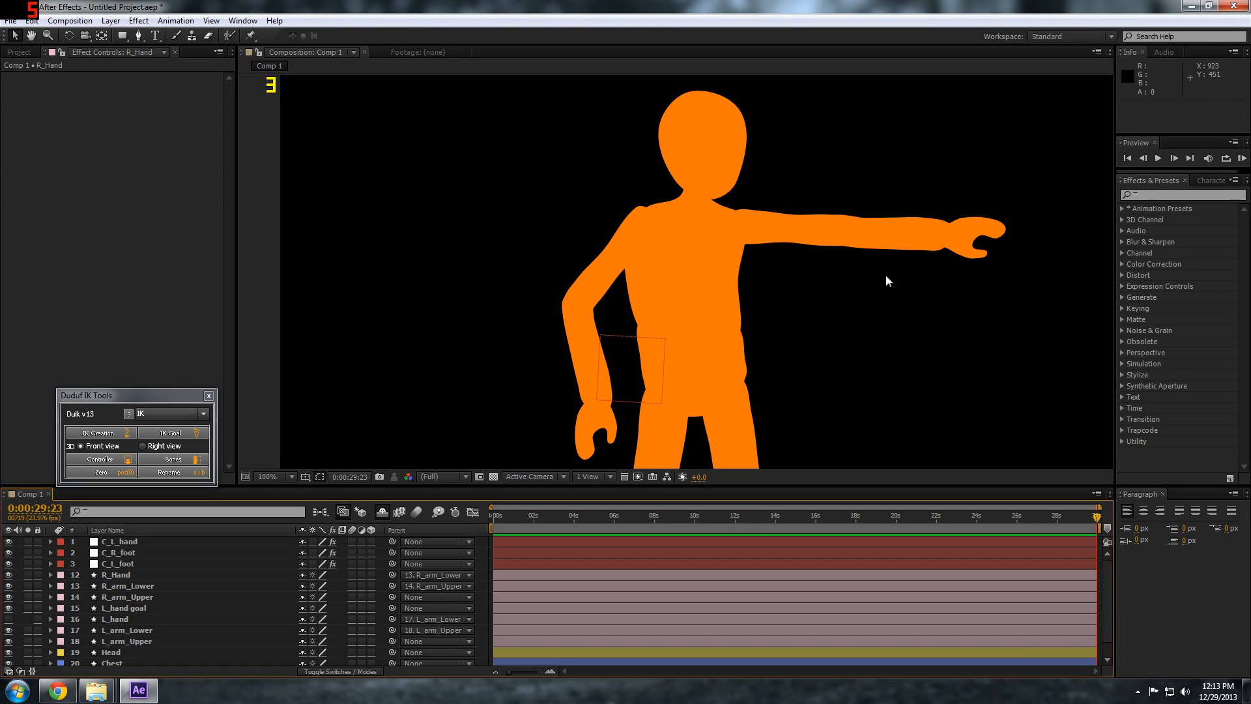
Create the controller C_R_Hand for R_Hand and use it in a Duik IK with R_Hand, R_arm_Lower and R_arm_Upper
{"action": "left_click", "coordinate": [122, 576]}
{"action": "left_click", "coordinate": [116, 574]}
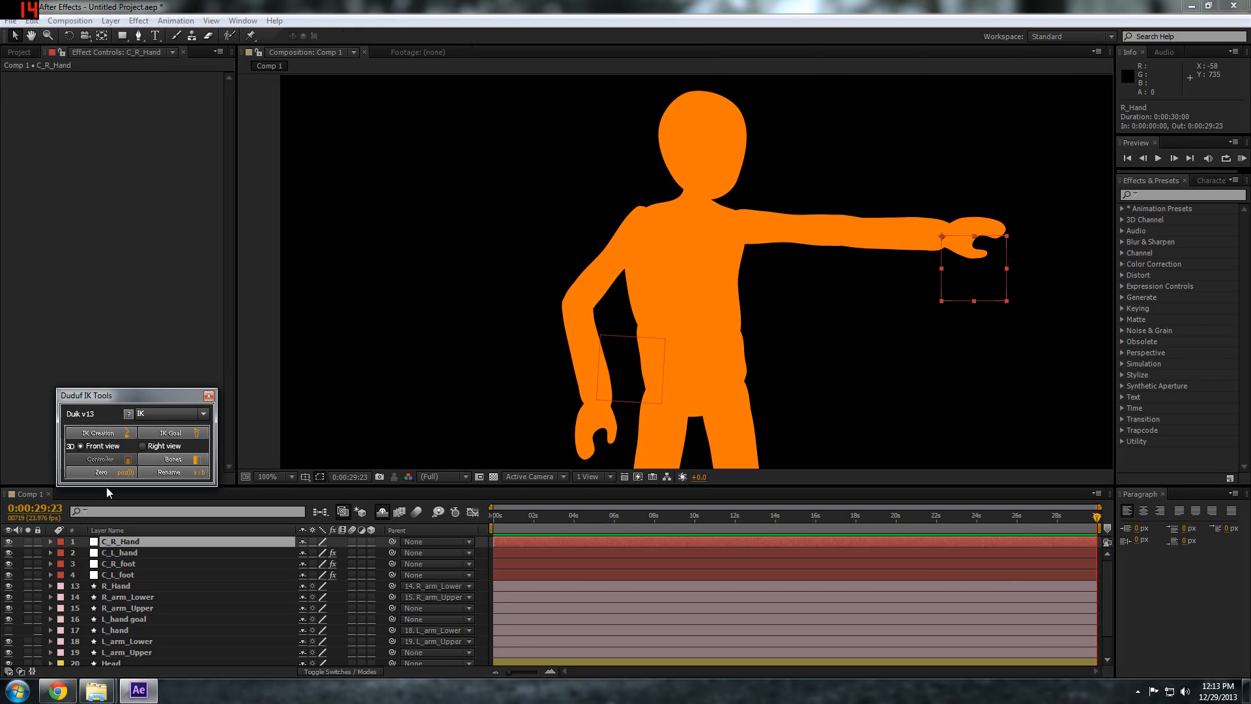
{"action": "left_click", "coordinate": [115, 584]}
{"action": "left_click", "coordinate": [125, 598], "text": "ctrl"}
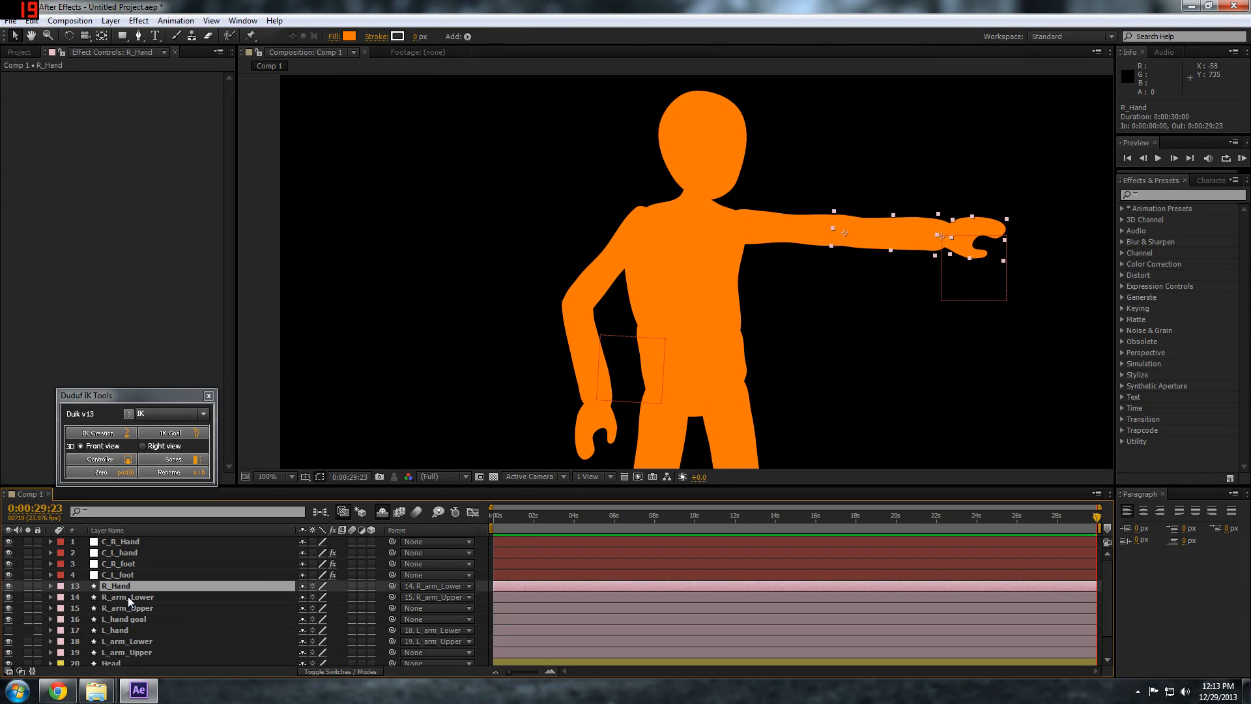
{"action": "left_click", "coordinate": [127, 606], "text": "ctrl"}
{"action": "left_click", "coordinate": [130, 542], "text": "ctrl"}
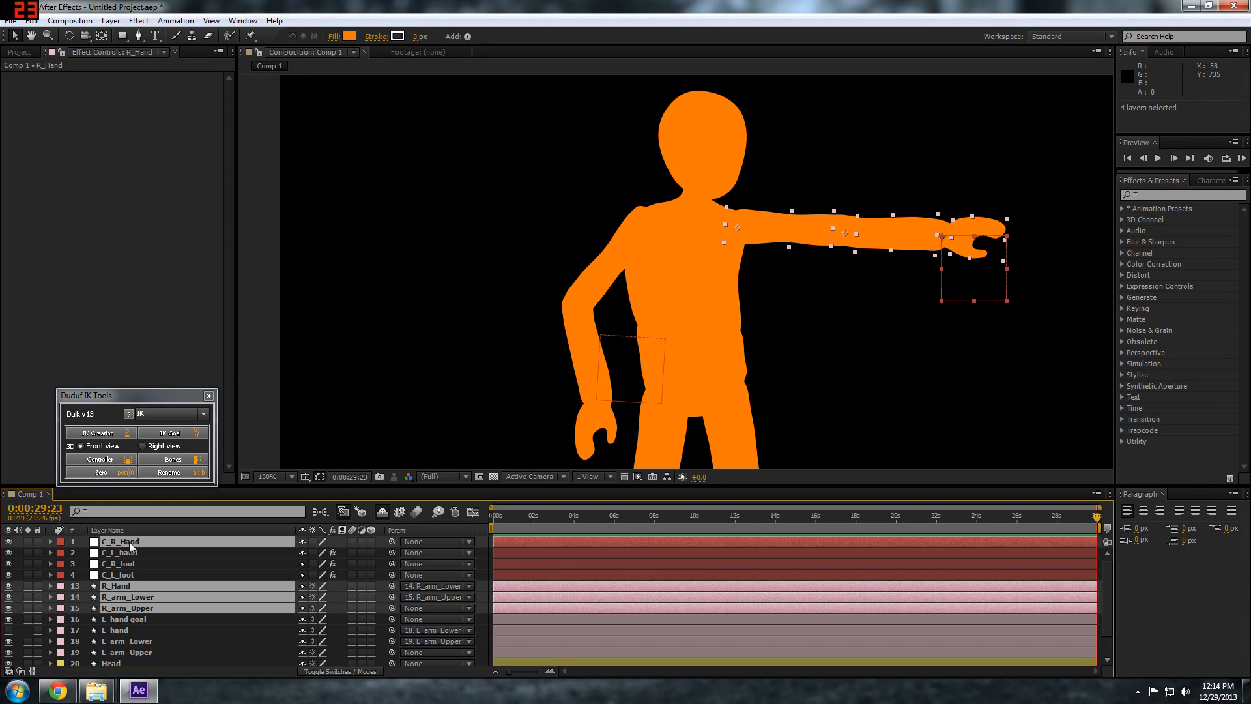
{"action": "left_click", "coordinate": [108, 433]}
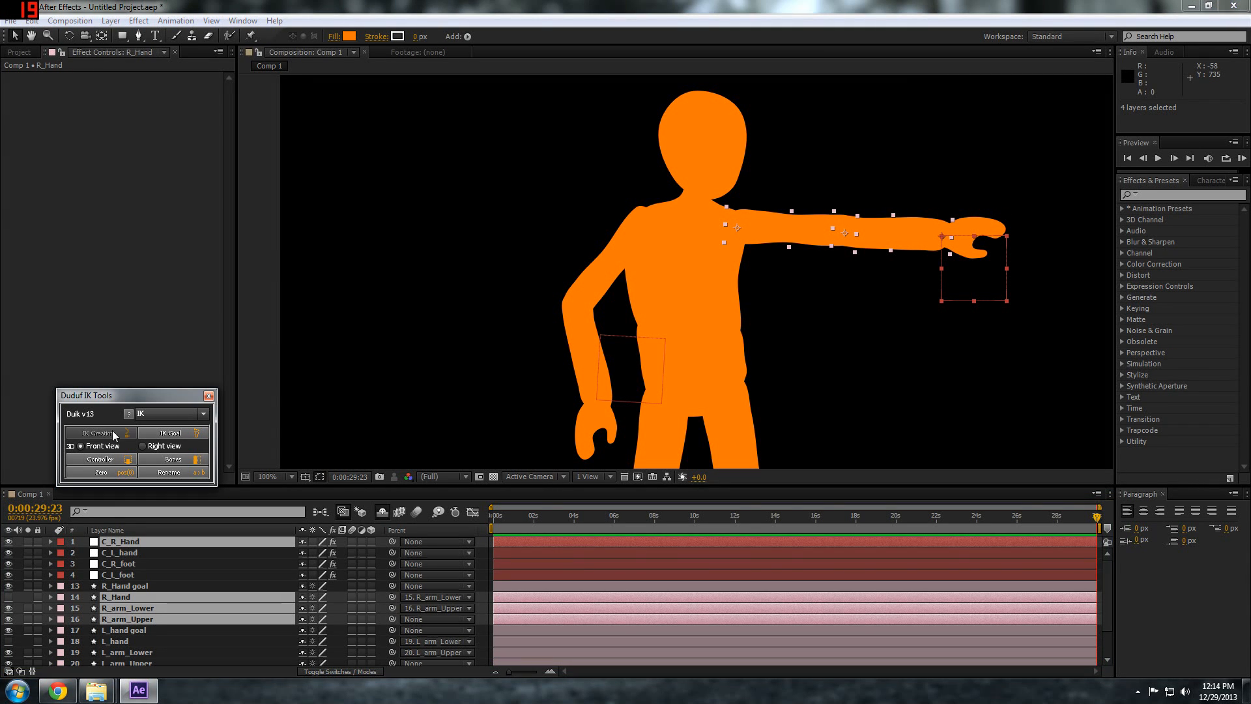
Rotate C_R_Hand and move it to about 842.9, 641.9 so the right arm hangs down beside the body
{"action": "left_click", "coordinate": [130, 543]}
{"action": "left_click_drag", "start_coordinate": [959, 284], "coordinate": [812, 431]}
{"action": "key", "text": "w"}
{"action": "key", "text": "v"}
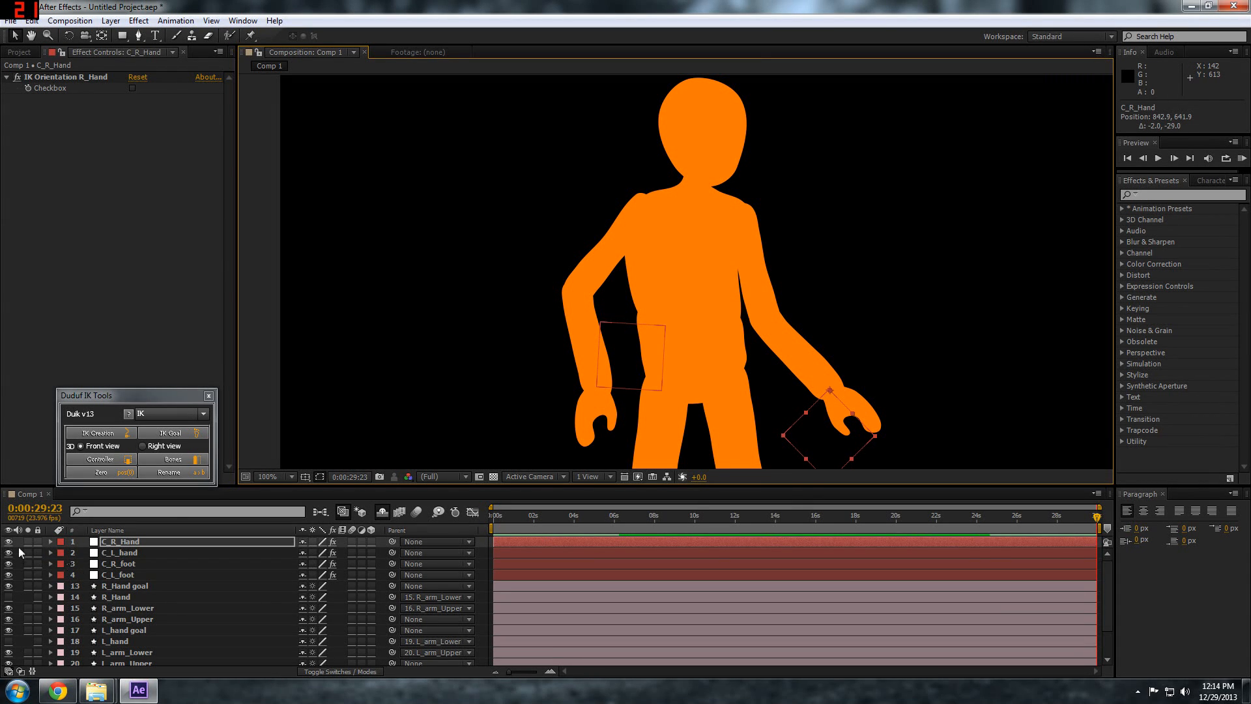
Mark the arm and hand layers from R_Hand goal to L_arm_Upper as shy
{"action": "left_click", "coordinate": [116, 586]}
{"action": "scroll", "coordinate": [124, 629], "scroll_direction": "down", "scroll_amount": 1}
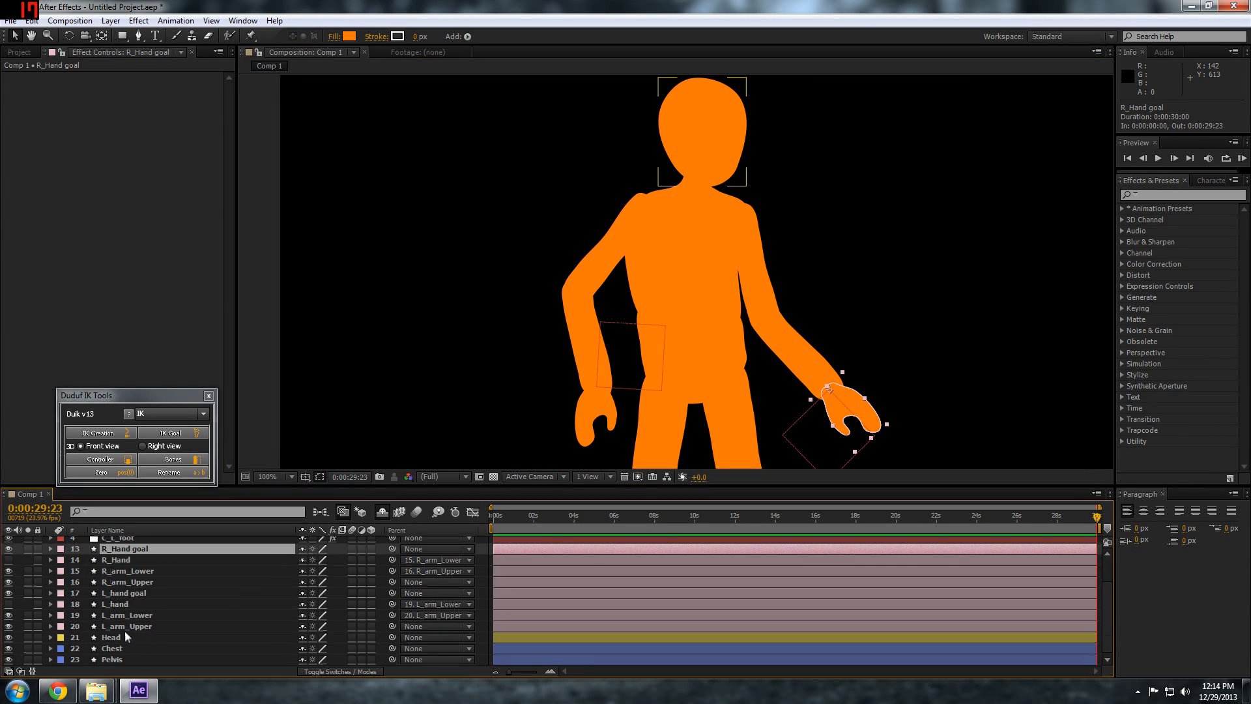
{"action": "left_click", "coordinate": [123, 627], "text": "shift"}
{"action": "left_click", "coordinate": [302, 549]}
{"action": "left_click", "coordinate": [362, 512]}
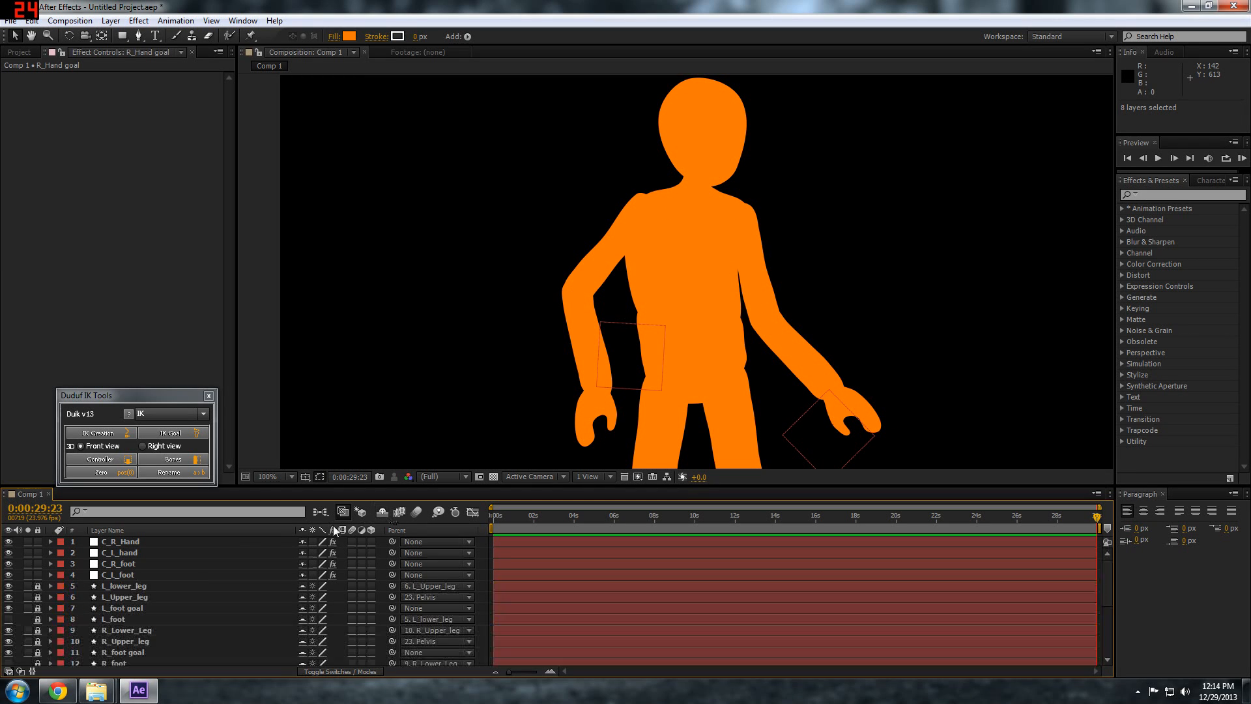
Lock the arm and hand layers from R_Hand goal to L_arm_Upper and hide all shy layers
{"action": "scroll", "coordinate": [52, 616], "scroll_direction": "down", "scroll_amount": 4}
{"action": "left_click_drag", "start_coordinate": [33, 555], "coordinate": [38, 587]}
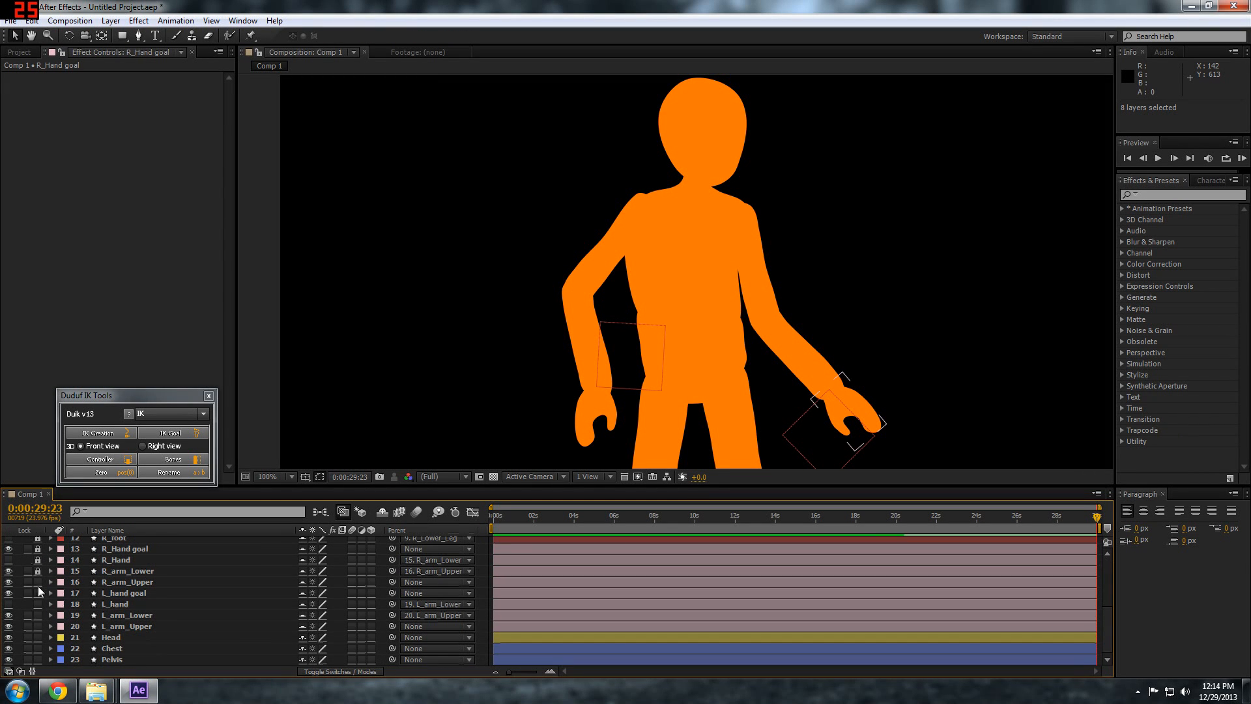
{"action": "left_click", "coordinate": [382, 512]}
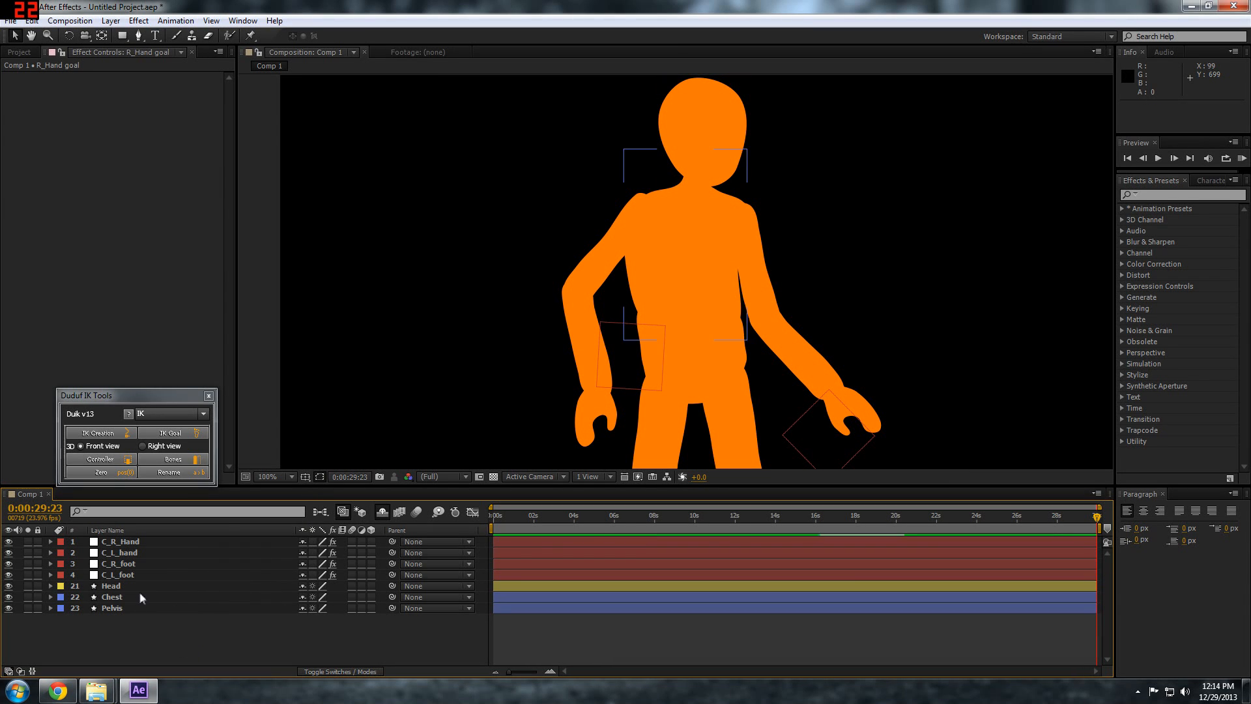
Parent the Head layer to Chest and the Chest layer to Pelvis
{"action": "left_click", "coordinate": [154, 584]}
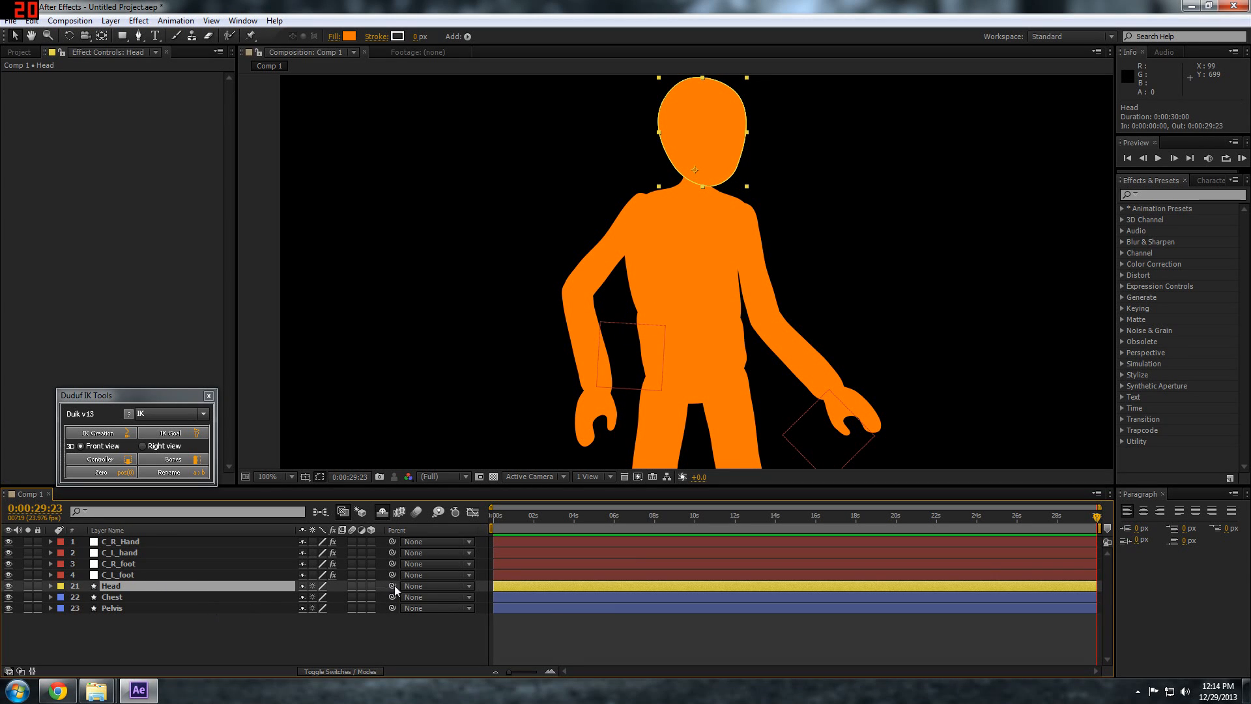
{"action": "left_click_drag", "start_coordinate": [392, 587], "coordinate": [120, 596]}
{"action": "left_click", "coordinate": [120, 596]}
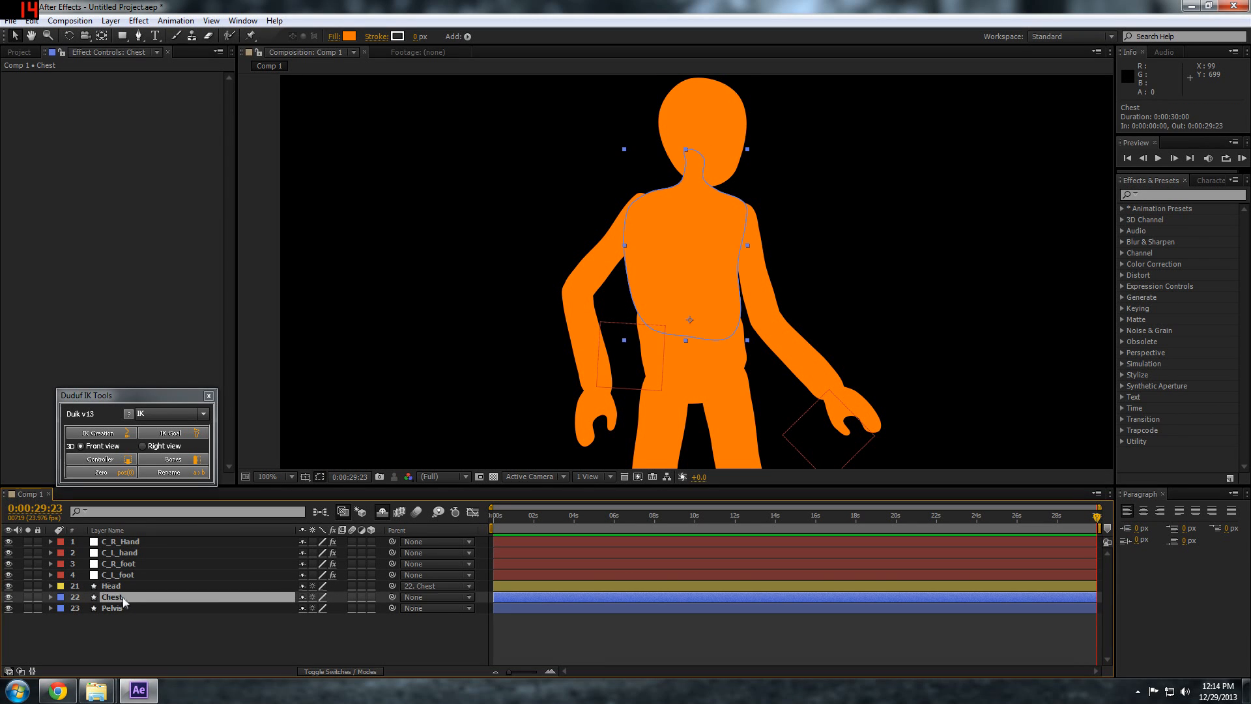
{"action": "left_click_drag", "start_coordinate": [392, 597], "coordinate": [119, 608]}
{"action": "left_click", "coordinate": [123, 636]}
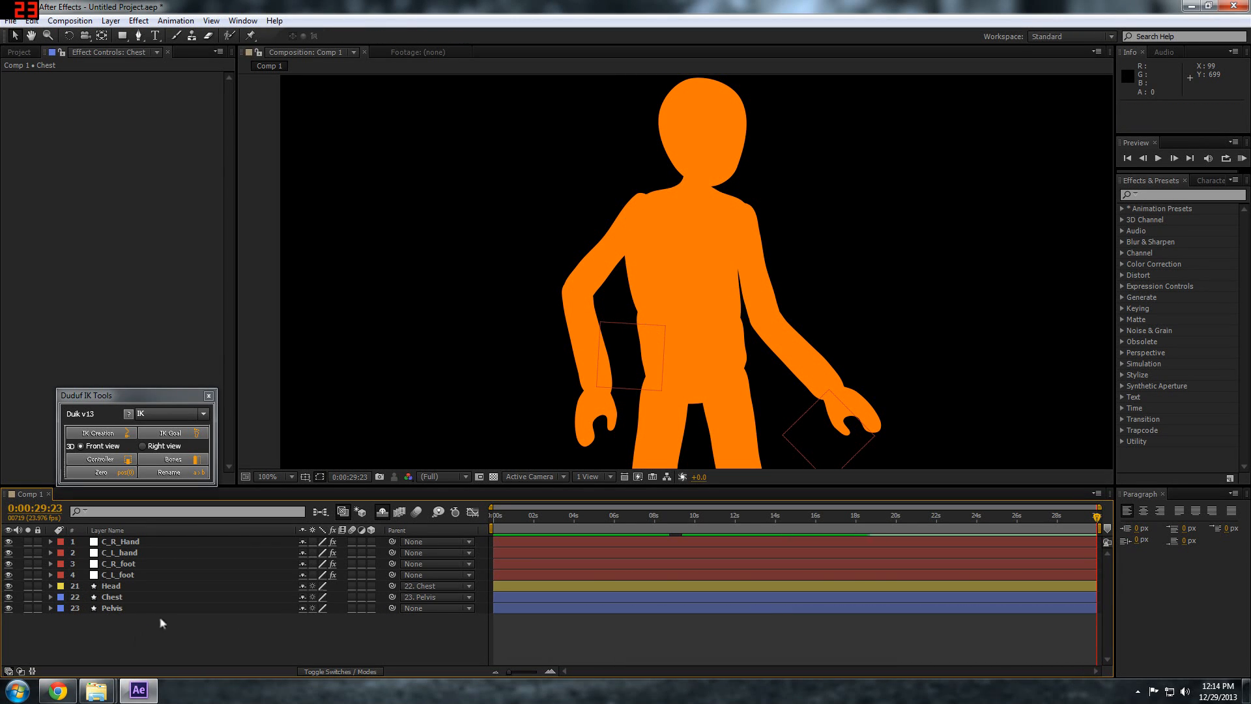
Reveal the shy layers to unlock R_arm_Upper and parent it to Chest, and hide the shy layers again
{"action": "left_click", "coordinate": [381, 513]}
{"action": "left_click_drag", "start_coordinate": [362, 486], "coordinate": [176, 268]}
{"action": "left_click_drag", "start_coordinate": [327, 389], "coordinate": [327, 303]}
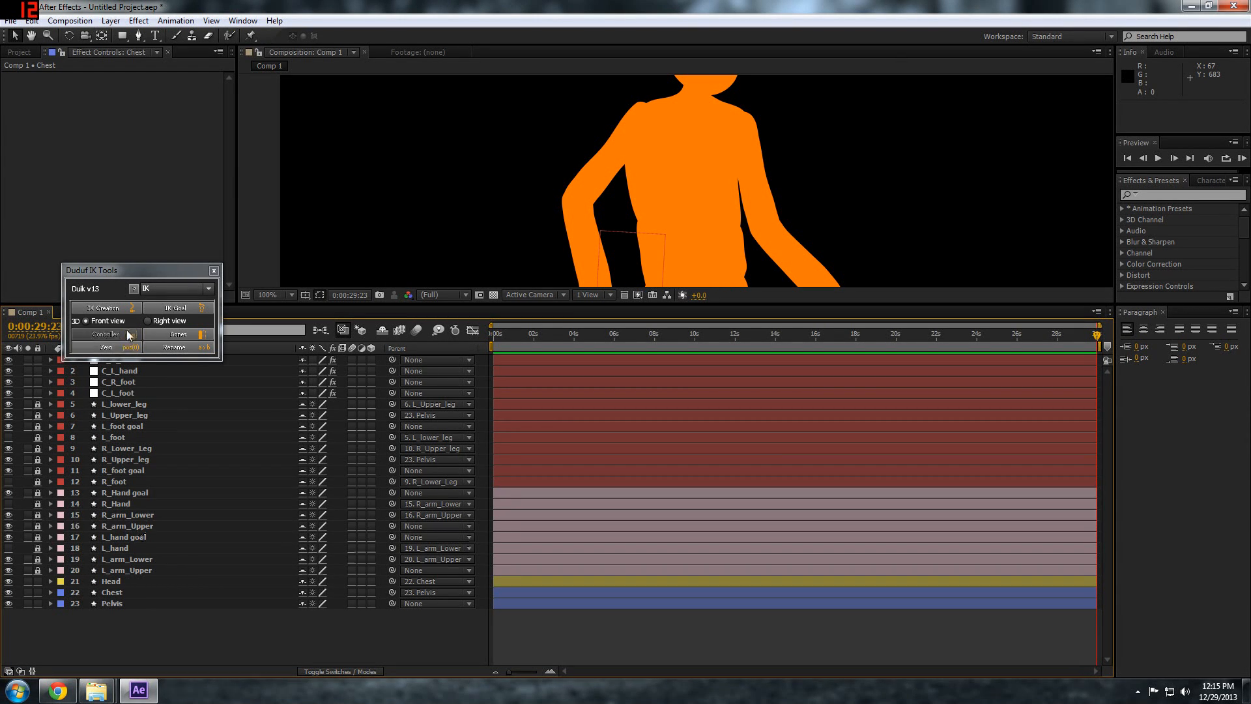
{"action": "left_click", "coordinate": [116, 526]}
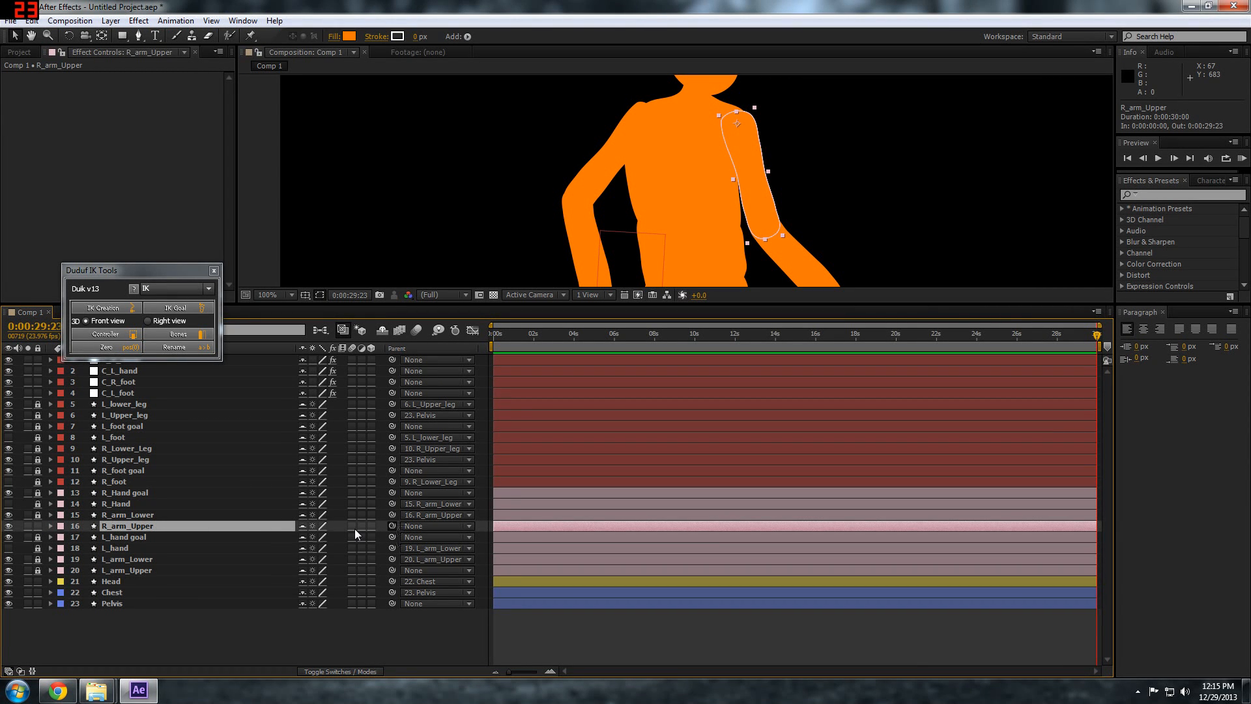
{"action": "left_click_drag", "start_coordinate": [392, 526], "coordinate": [119, 597]}
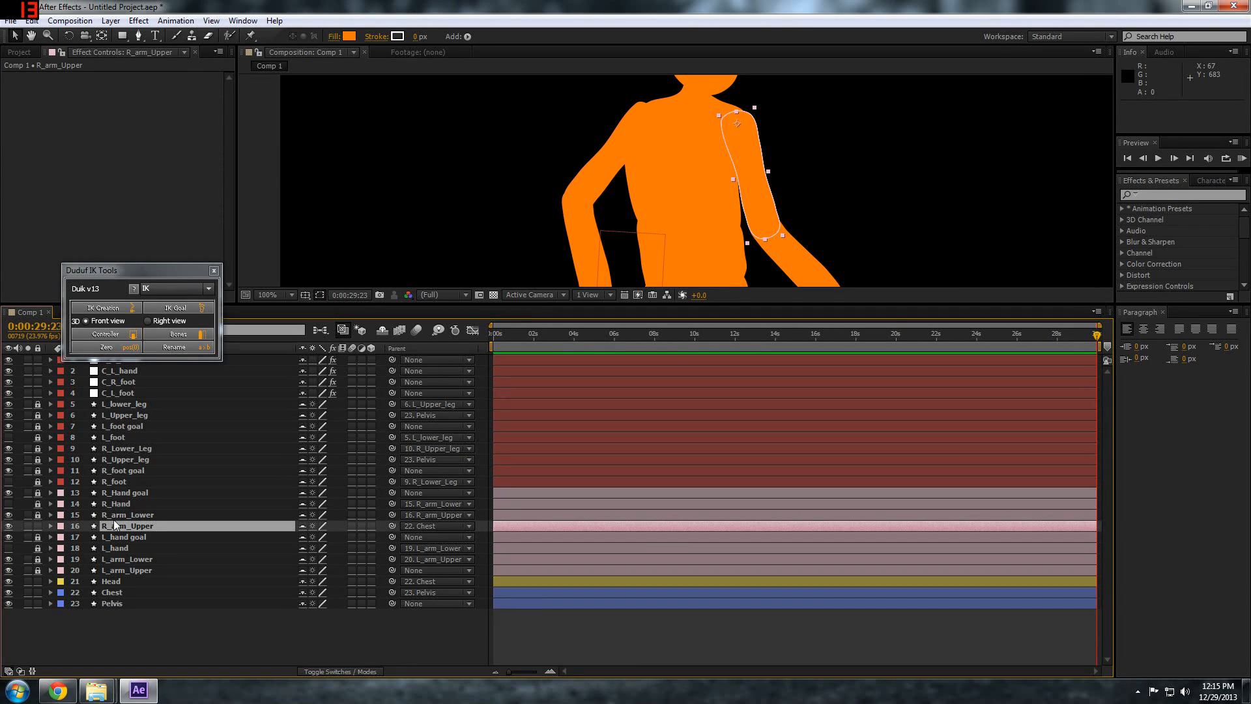
{"action": "left_click", "coordinate": [382, 330]}
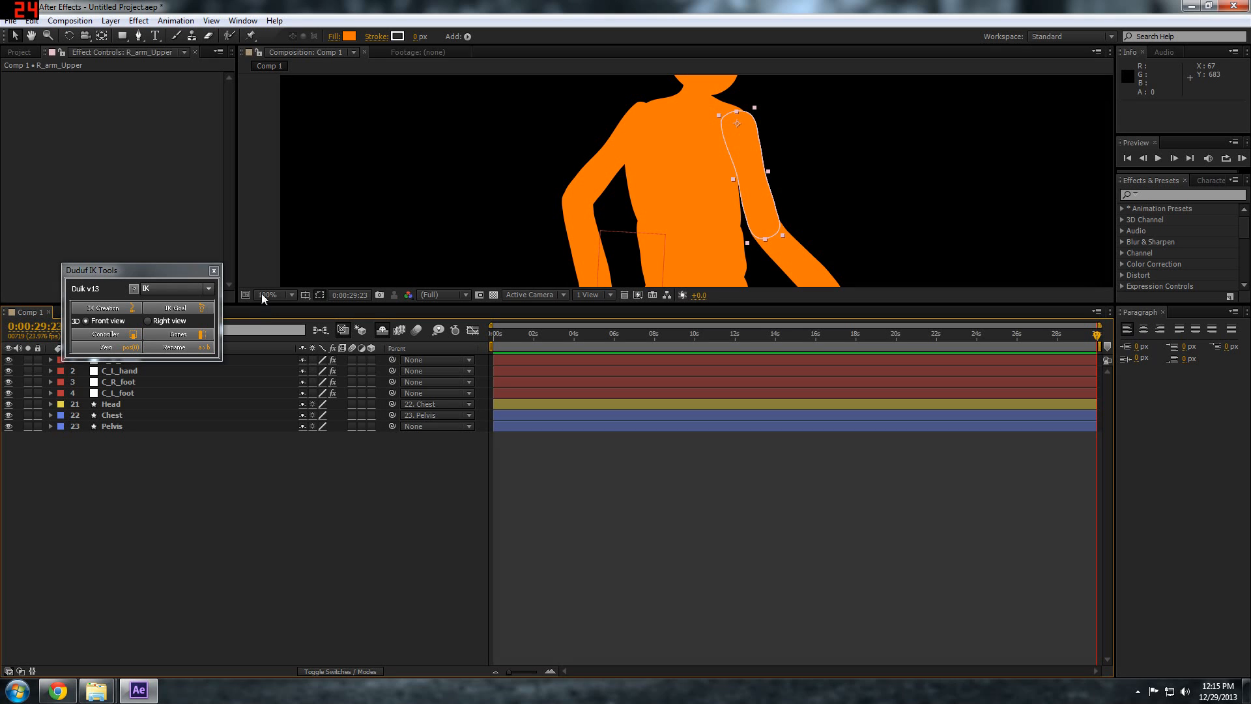
Enlarge the composition view to show the whole figure and create a Duik controller for the Pelvis layer
{"action": "left_click_drag", "start_coordinate": [264, 310], "coordinate": [261, 543]}
{"action": "left_click_drag", "start_coordinate": [589, 352], "coordinate": [537, 293]}
{"action": "scroll", "coordinate": [538, 294], "scroll_direction": "down", "scroll_amount": 1}
{"action": "key", "text": "v"}
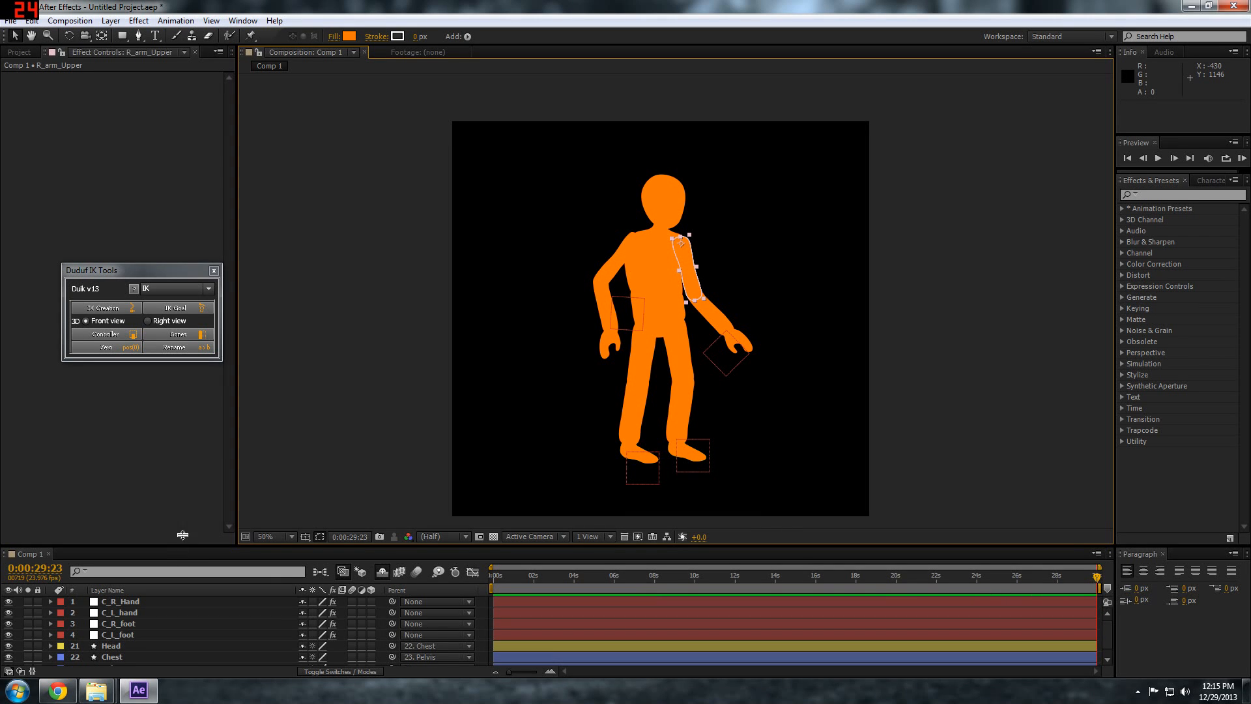
{"action": "left_click_drag", "start_coordinate": [179, 547], "coordinate": [180, 485]}
{"action": "left_click", "coordinate": [182, 632]}
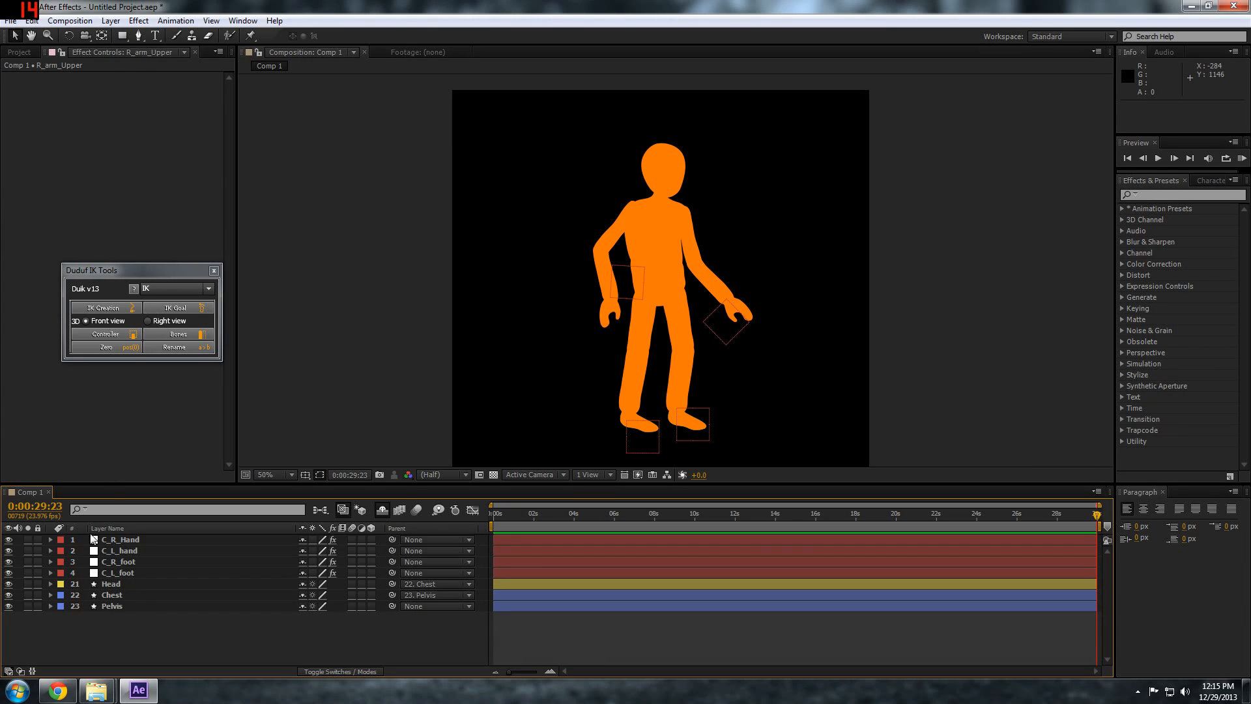
{"action": "left_click", "coordinate": [162, 605]}
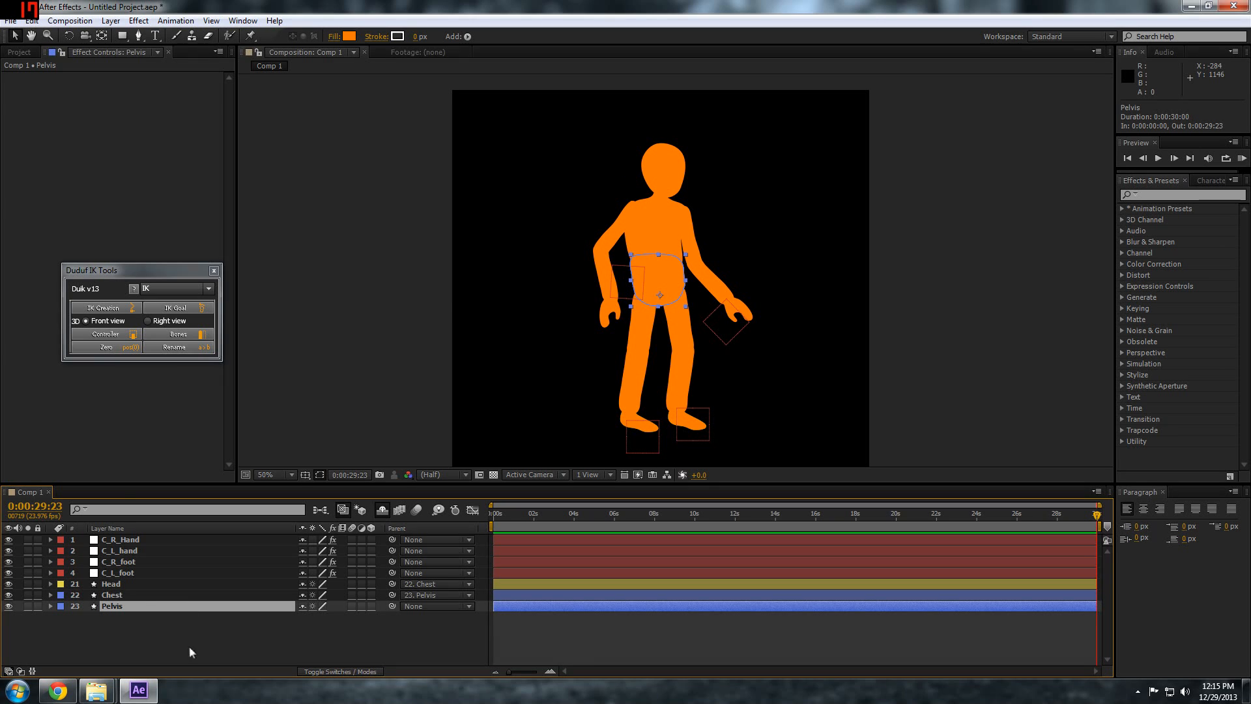
{"action": "left_click", "coordinate": [107, 333]}
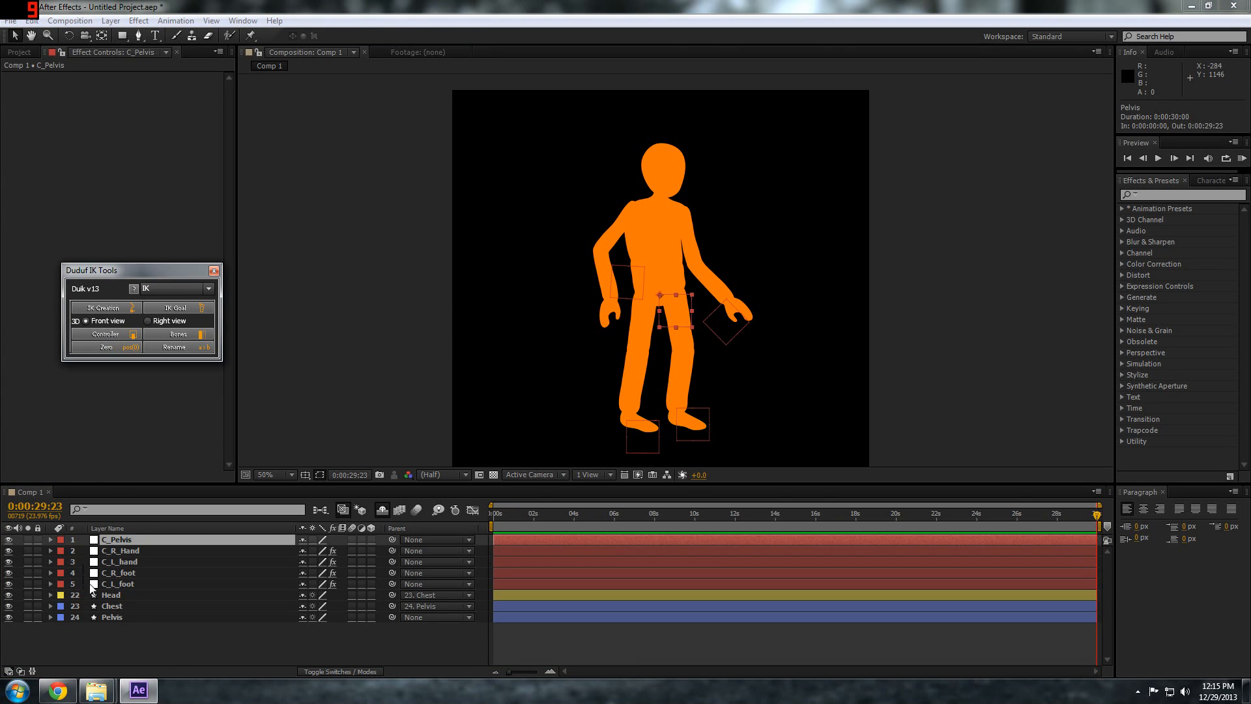
Duplicate the C_Pelvis controller twice and rename the copies Master and Chest
{"action": "left_click", "coordinate": [134, 538]}
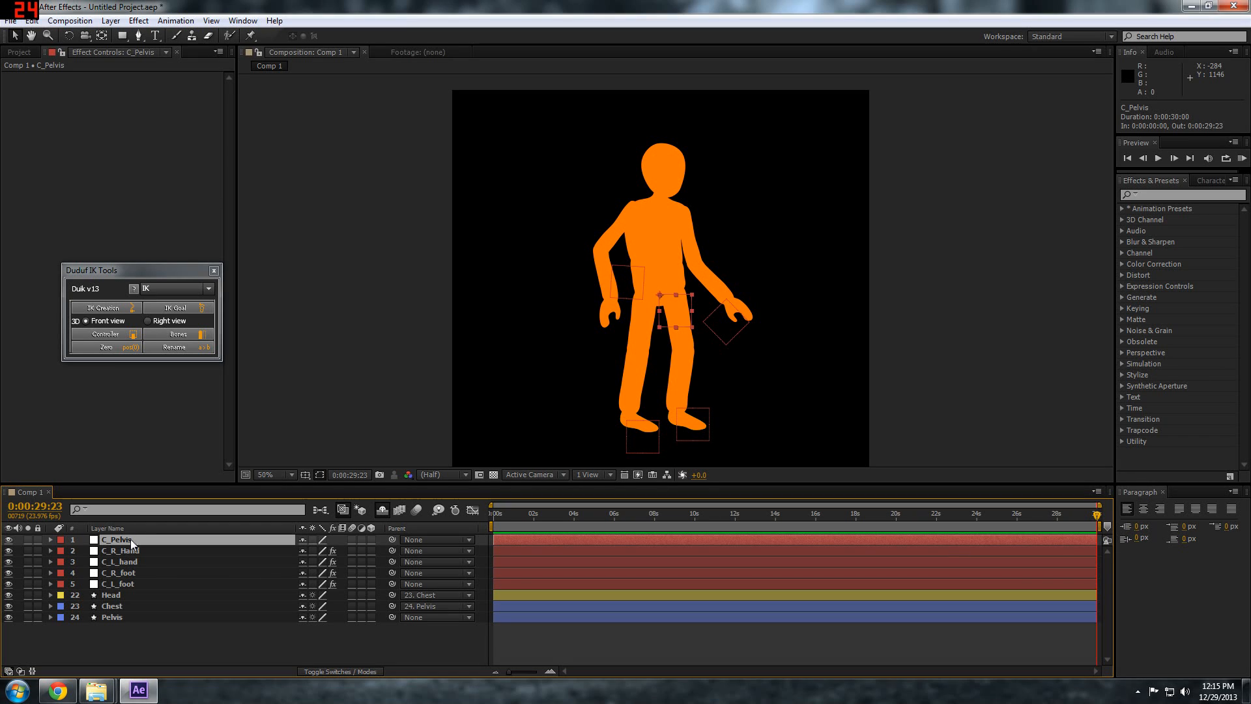
{"action": "key", "text": "ctrl+v"}
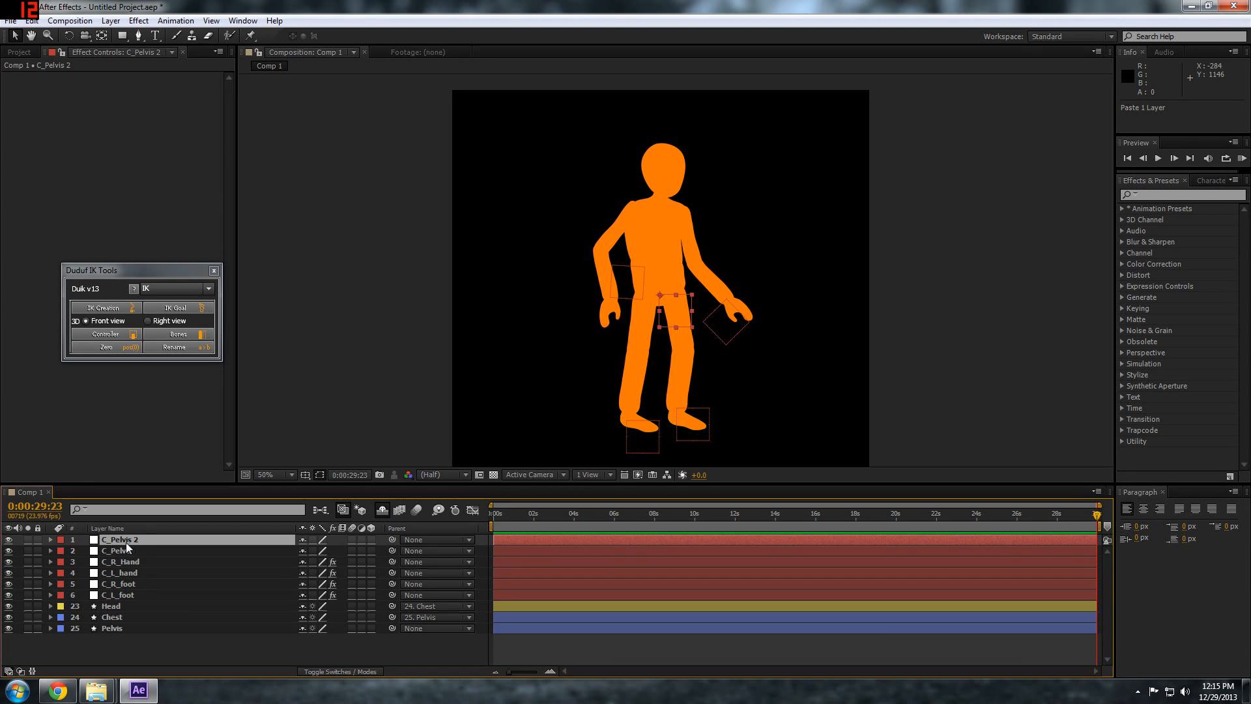
{"action": "key", "text": "ctrl+v"}
{"action": "left_click", "coordinate": [123, 550]}
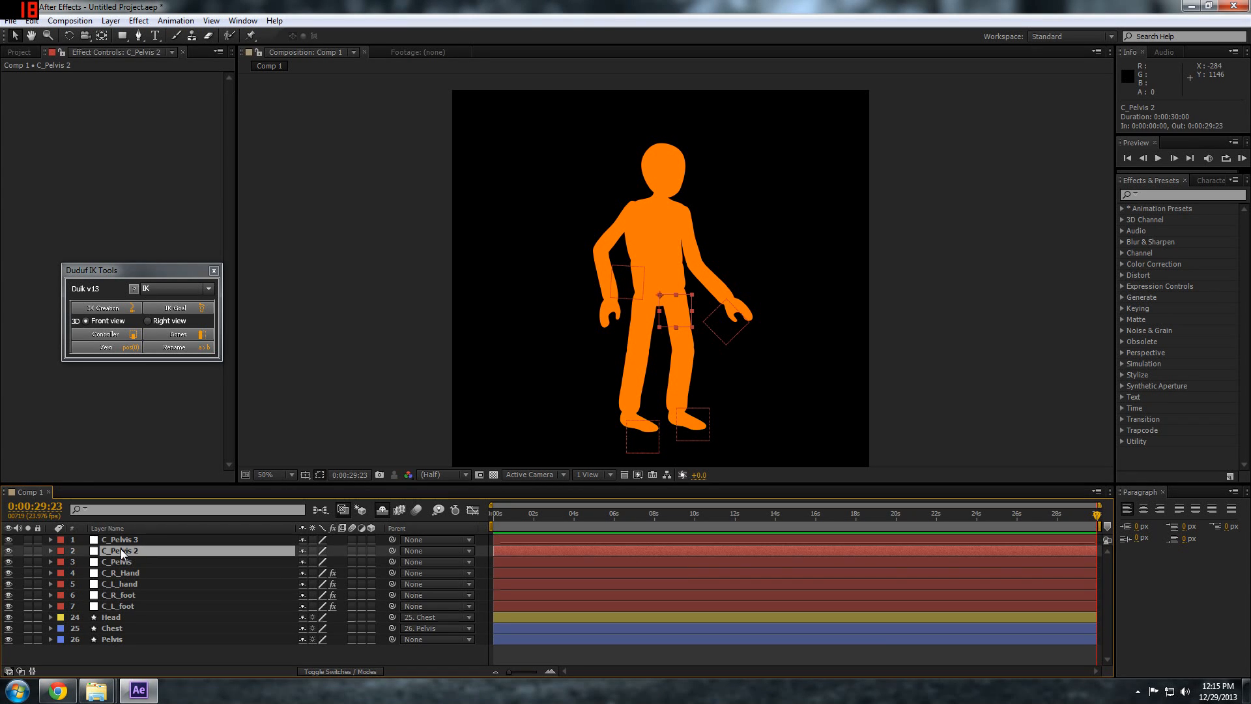
{"action": "key", "text": "Return"}
{"action": "type", "text": "Maste"}
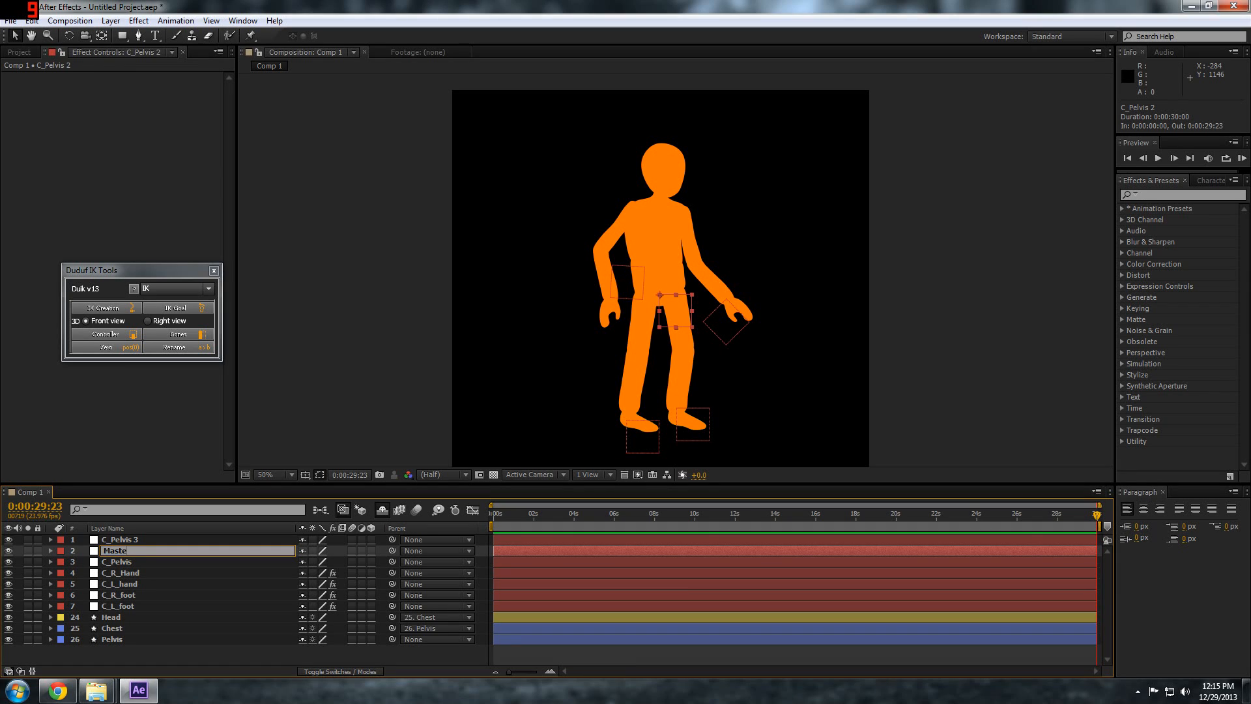
{"action": "type", "text": "r"}
{"action": "left_click", "coordinate": [131, 537]}
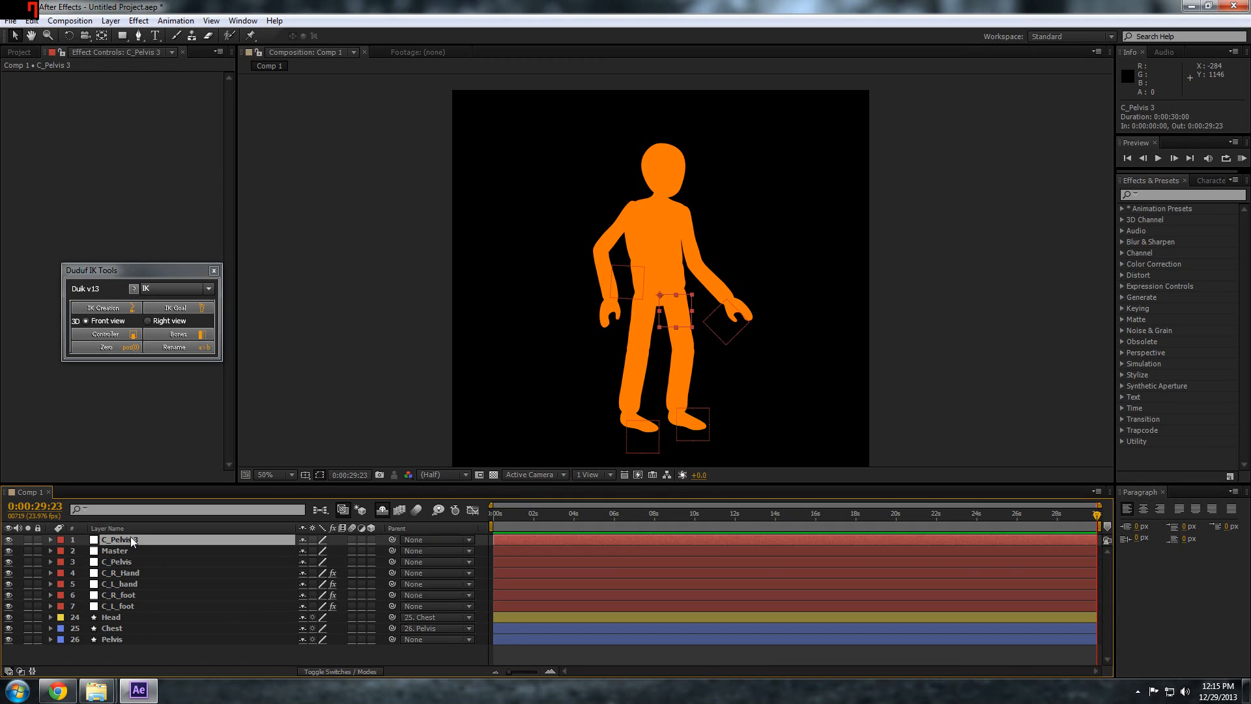
{"action": "key", "text": "Return"}
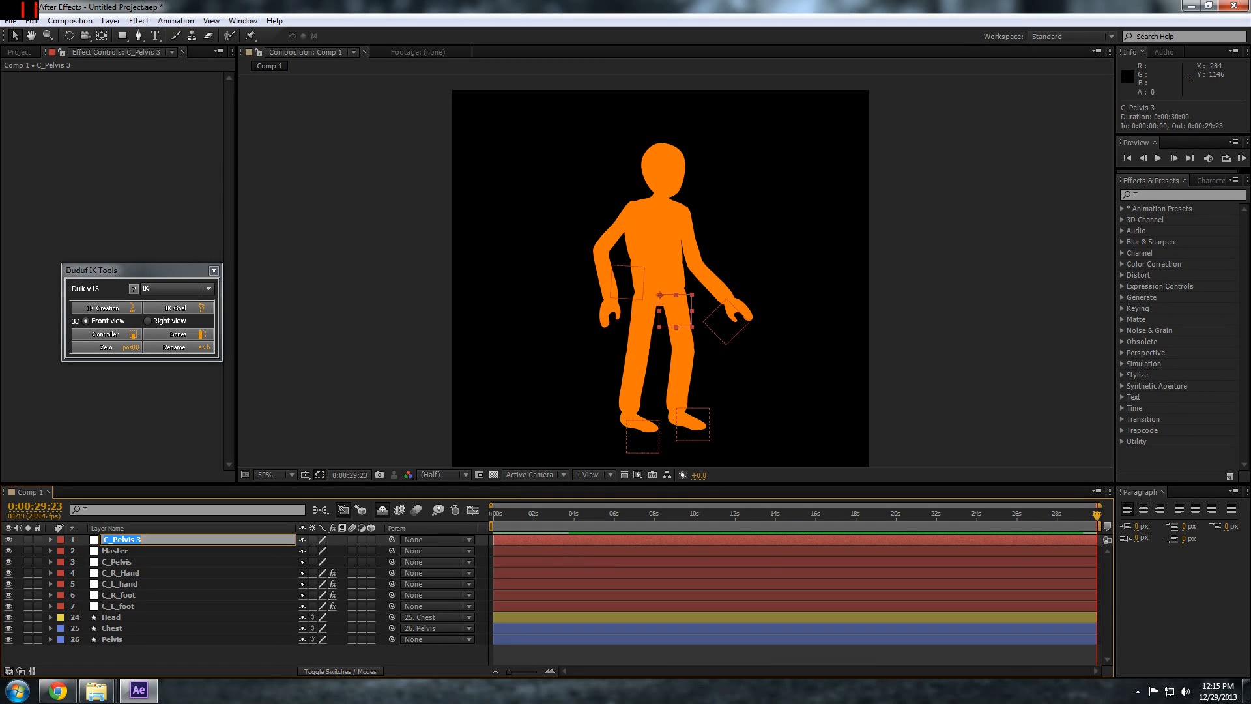
{"action": "type", "text": "Chest"}
Move the Master controller below the feet to about 662, 1076 and the Chest controller up onto the upper torso
{"action": "left_click", "coordinate": [123, 553]}
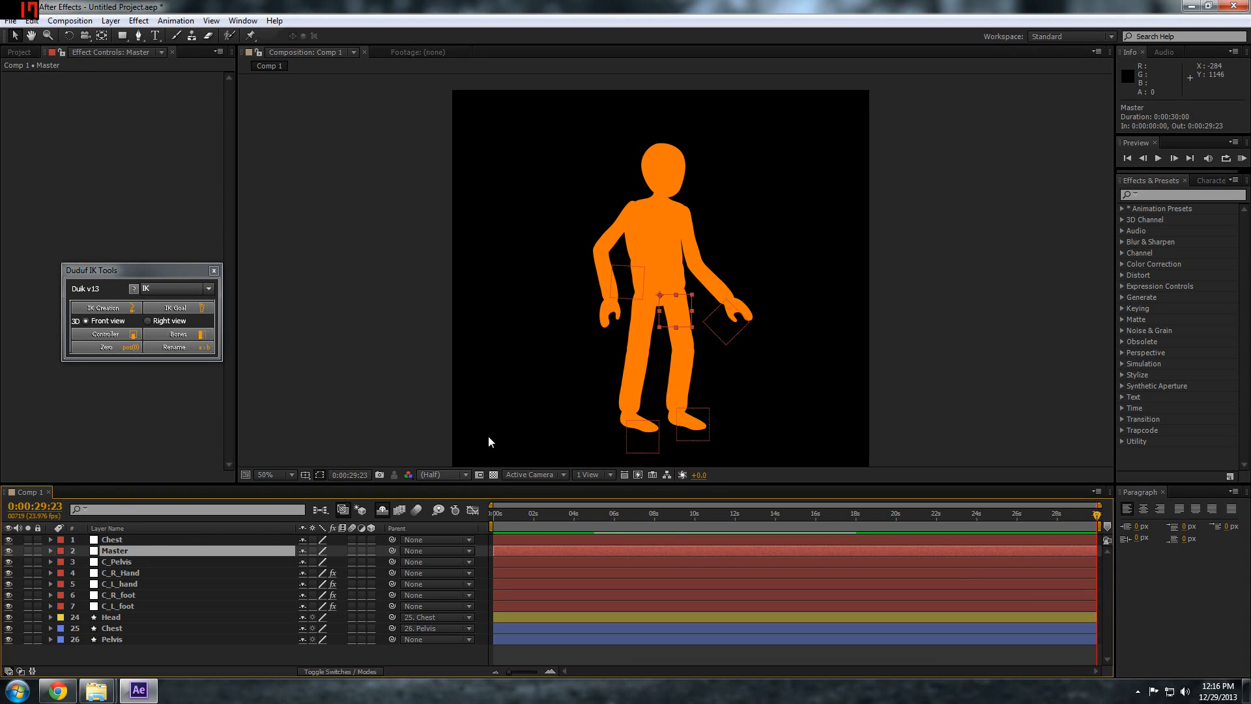
{"action": "left_click_drag", "start_coordinate": [671, 315], "coordinate": [680, 439]}
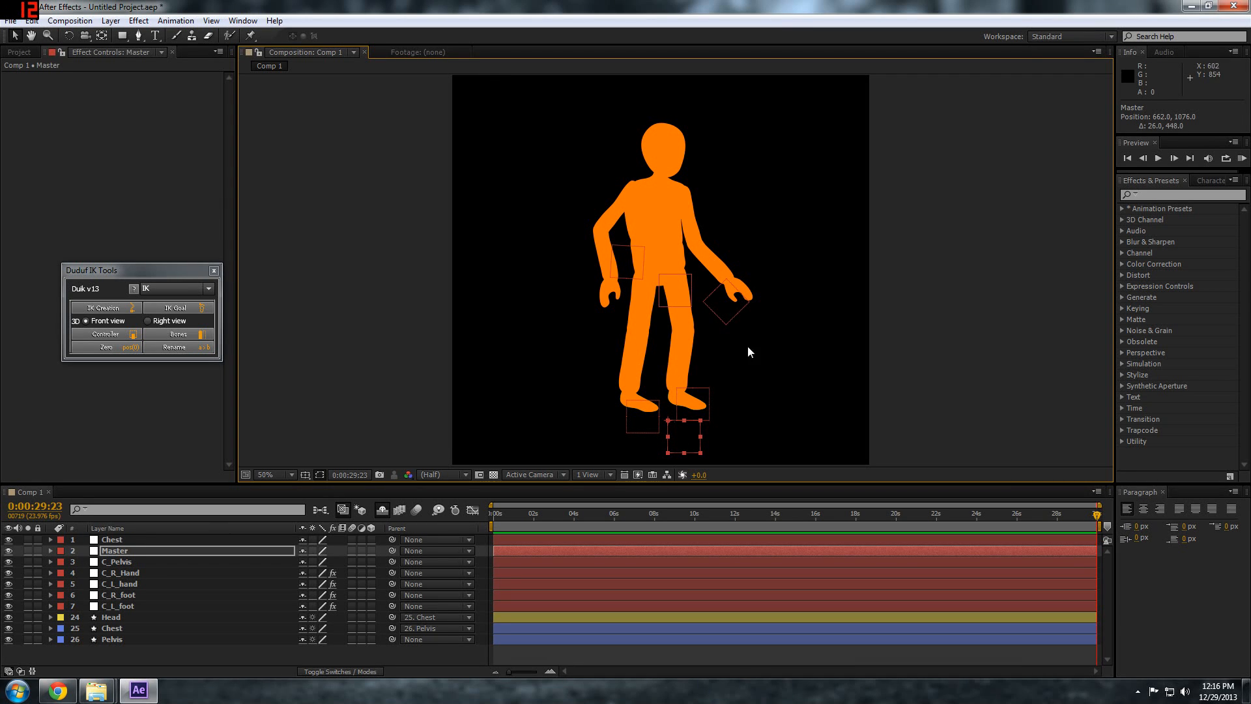
{"action": "left_click", "coordinate": [112, 540]}
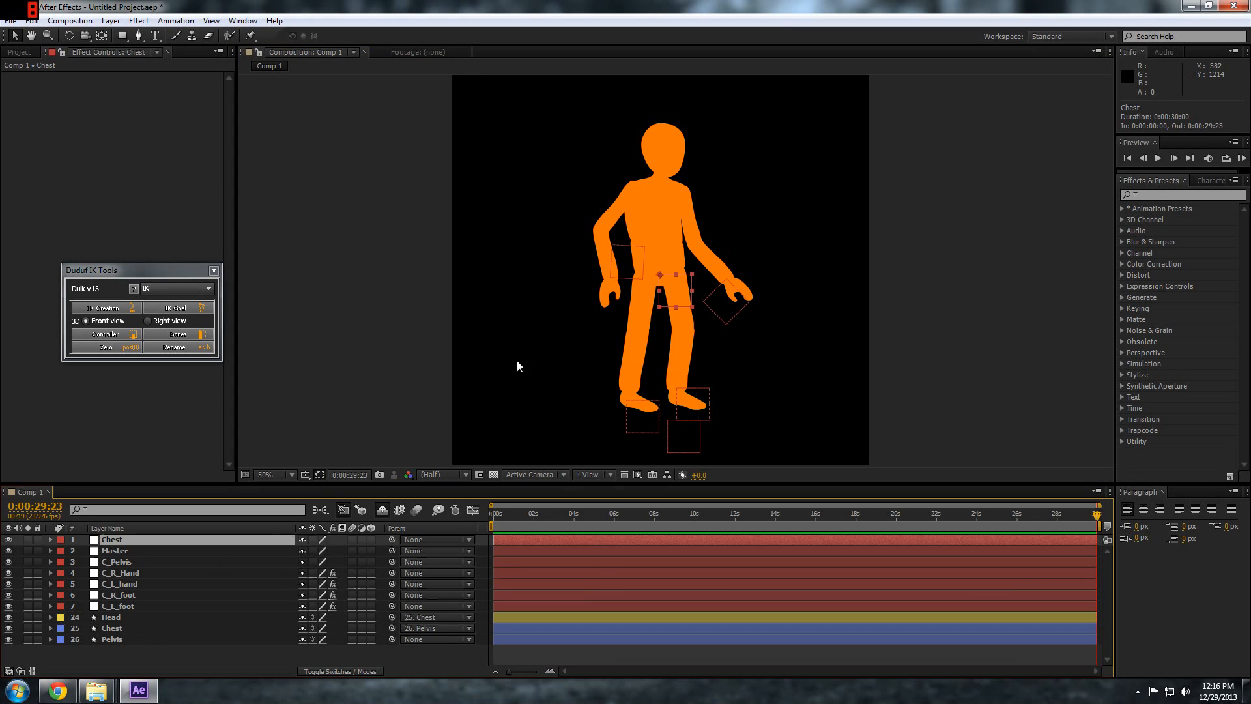
{"action": "left_click_drag", "start_coordinate": [682, 240], "coordinate": [682, 214]}
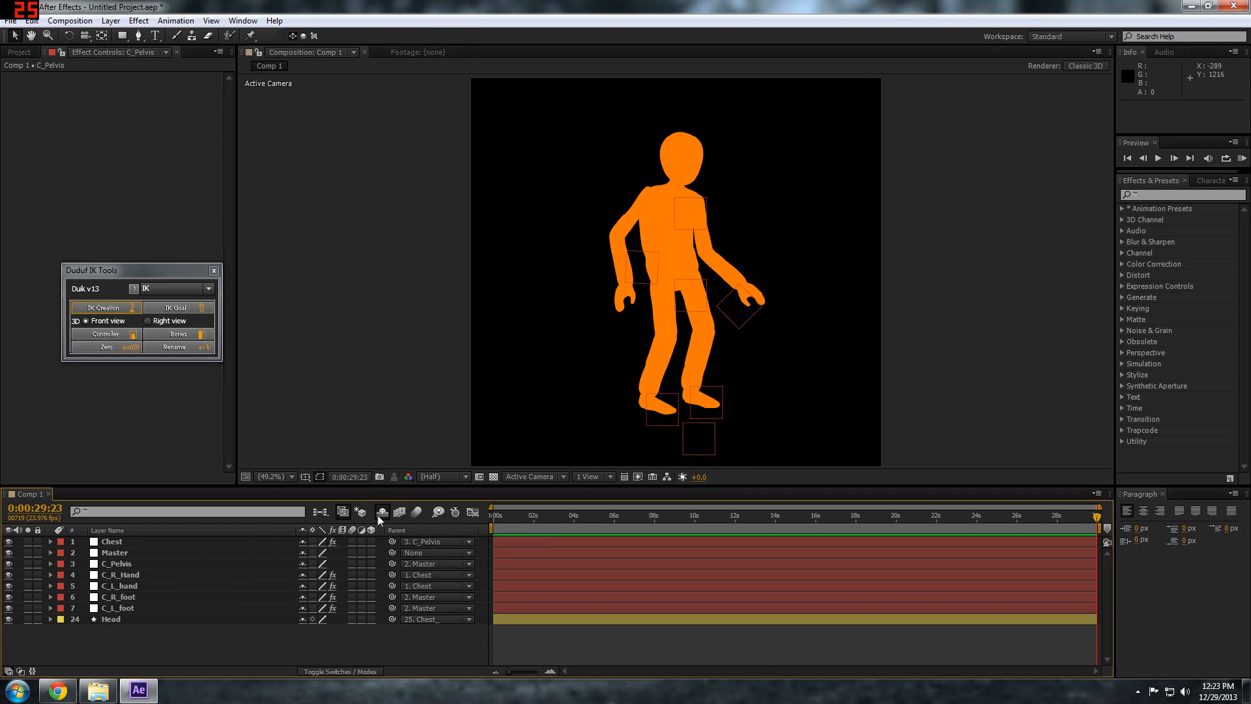
Reveal the shy layers, parent the Pelvis layer to C_Pelvis and lock it, and hide the shy layers again
{"action": "left_click", "coordinate": [378, 516]}
{"action": "scroll", "coordinate": [171, 584], "scroll_direction": "down", "scroll_amount": 5}
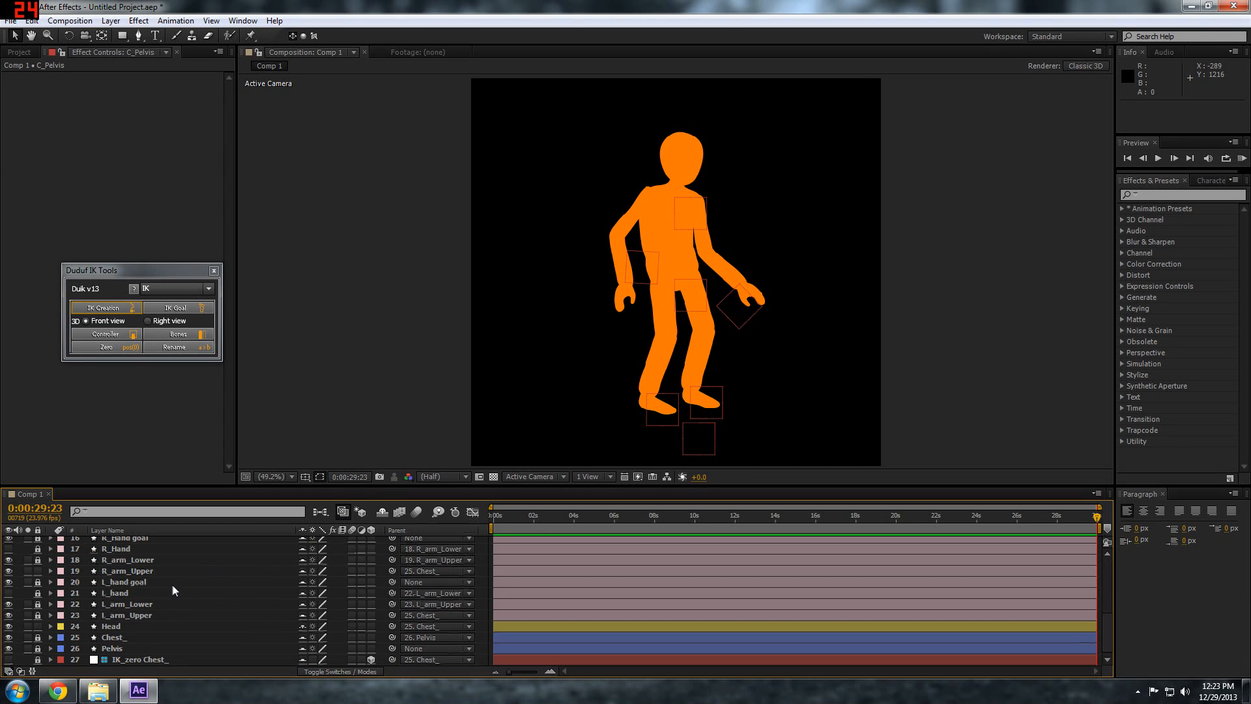
{"action": "left_click", "coordinate": [126, 647]}
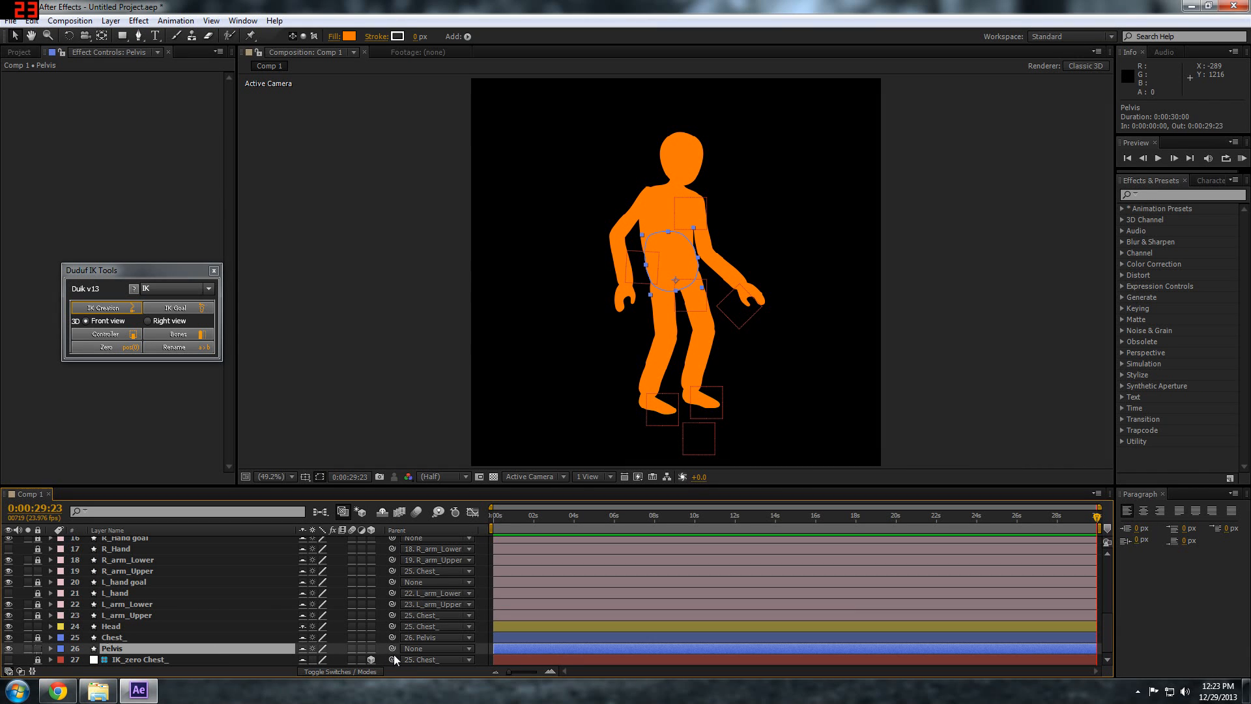
{"action": "left_click_drag", "start_coordinate": [391, 649], "coordinate": [125, 567]}
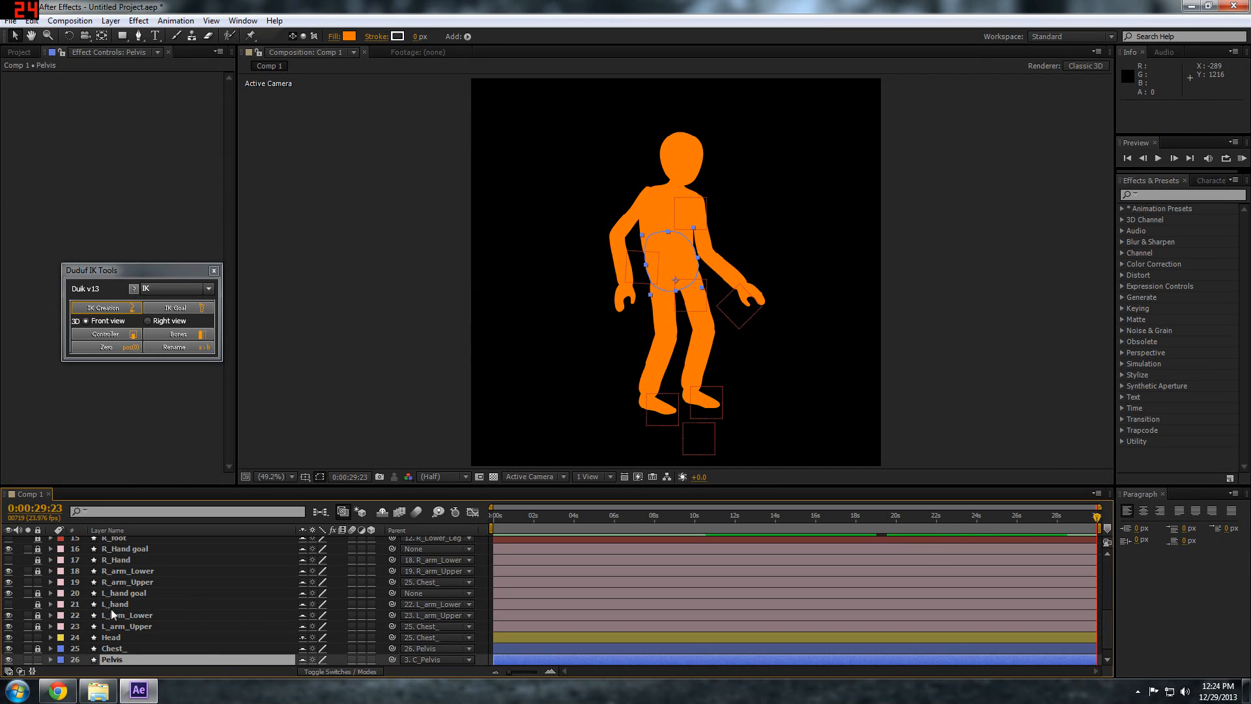
{"action": "left_click", "coordinate": [37, 659]}
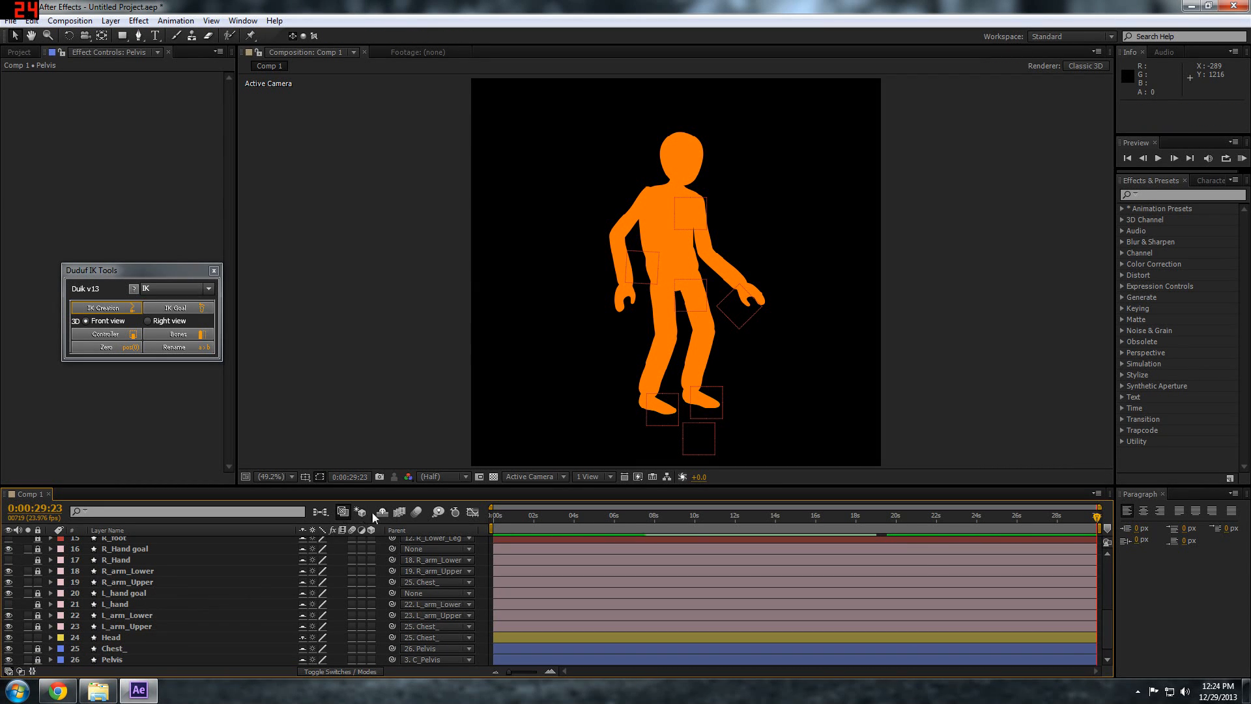
{"action": "left_click", "coordinate": [382, 512]}
Move the Chest, C_Pelvis and Master controllers to test how the body and limbs follow, leaving them slightly shifted
{"action": "left_click", "coordinate": [684, 199]}
{"action": "mouse_move", "coordinate": [686, 200]}
{"action": "left_mouse_down"}
{"action": "mouse_move", "coordinate": [663, 200]}
{"action": "mouse_move", "coordinate": [692, 208]}
{"action": "mouse_move", "coordinate": [671, 201]}
{"action": "mouse_move", "coordinate": [682, 200]}
{"action": "left_mouse_up"}
{"action": "mouse_move", "coordinate": [690, 290]}
{"action": "left_mouse_down"}
{"action": "mouse_move", "coordinate": [670, 292]}
{"action": "mouse_move", "coordinate": [678, 352]}
{"action": "mouse_move", "coordinate": [686, 259]}
{"action": "mouse_move", "coordinate": [678, 362]}
{"action": "mouse_move", "coordinate": [677, 250]}
{"action": "mouse_move", "coordinate": [677, 326]}
{"action": "mouse_move", "coordinate": [683, 290]}
{"action": "left_mouse_up"}
{"action": "left_click_drag", "start_coordinate": [678, 206], "coordinate": [678, 206]}
{"action": "mouse_move", "coordinate": [690, 436]}
{"action": "left_mouse_down"}
{"action": "mouse_move", "coordinate": [669, 433]}
{"action": "mouse_move", "coordinate": [695, 427]}
{"action": "mouse_move", "coordinate": [681, 431]}
{"action": "mouse_move", "coordinate": [688, 439]}
{"action": "left_mouse_up"}
{"action": "left_click", "coordinate": [250, 639]}
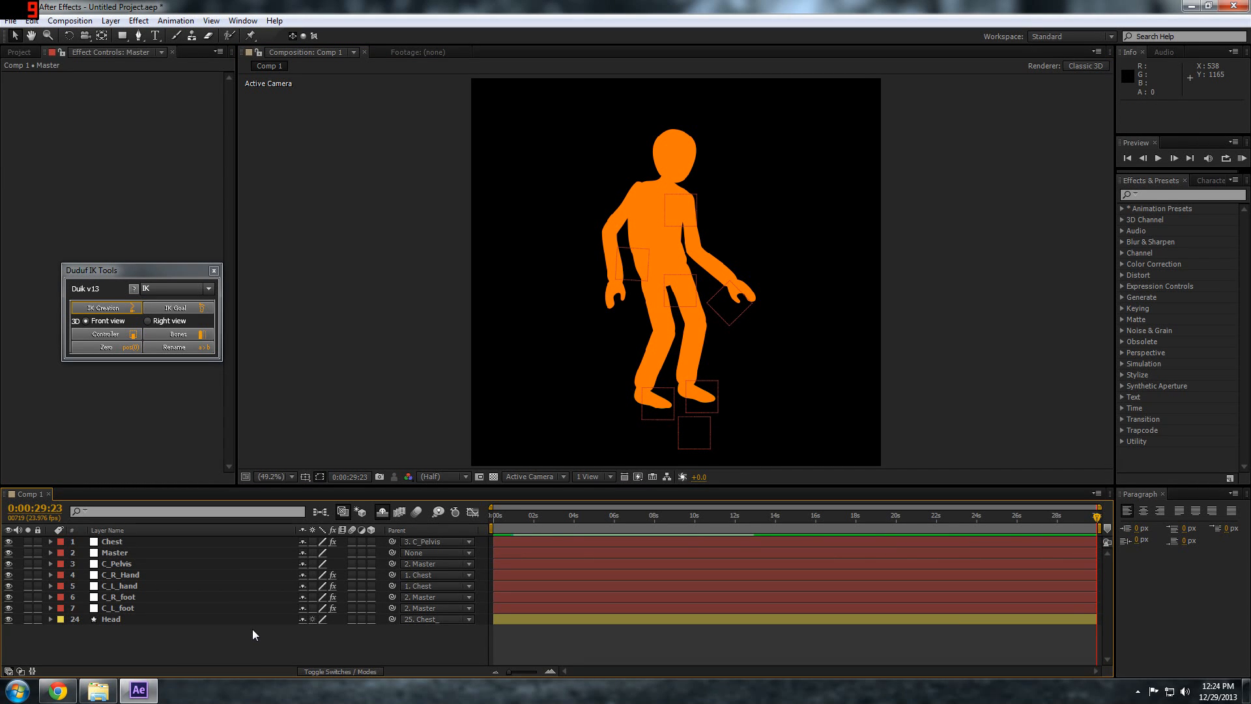
Reveal Position on C_R_Hand and C_L_hand and give C_R_Hand's Position the expression wiggle(.2,8)
{"action": "left_click", "coordinate": [109, 623]}
{"action": "left_click", "coordinate": [101, 628]}
{"action": "left_click", "coordinate": [131, 574]}
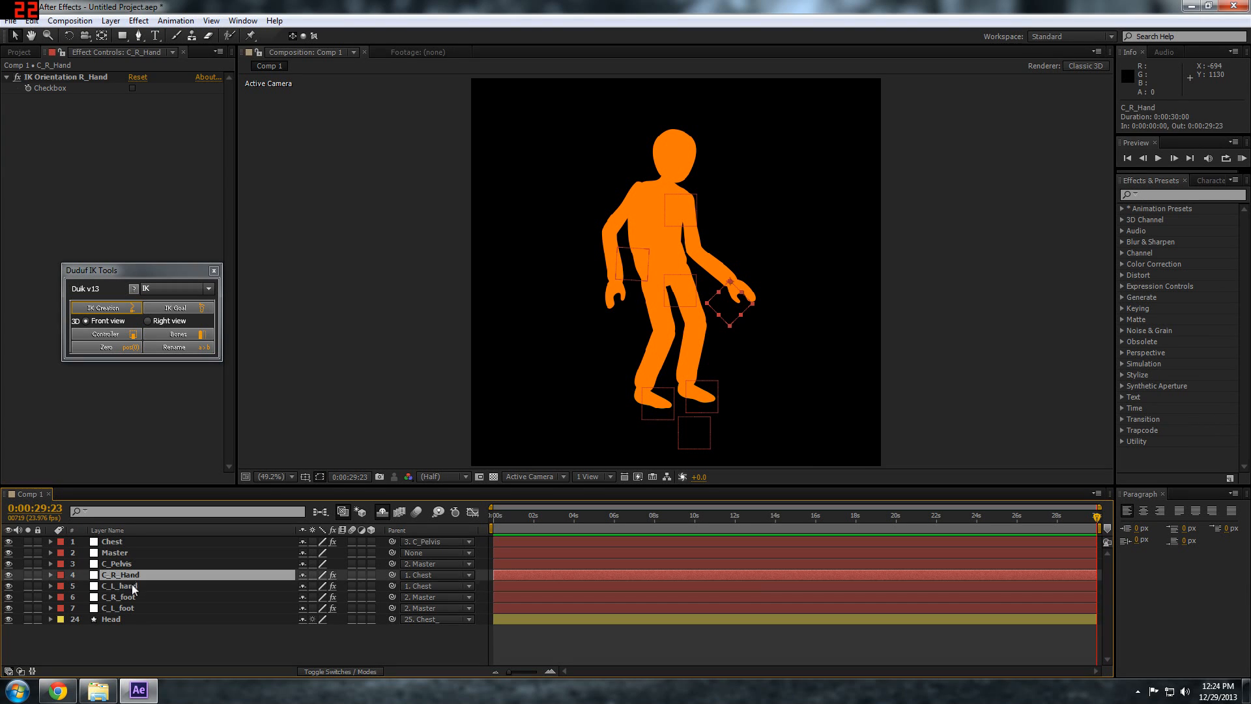
{"action": "left_click", "coordinate": [131, 584], "text": "ctrl"}
{"action": "key", "text": "p"}
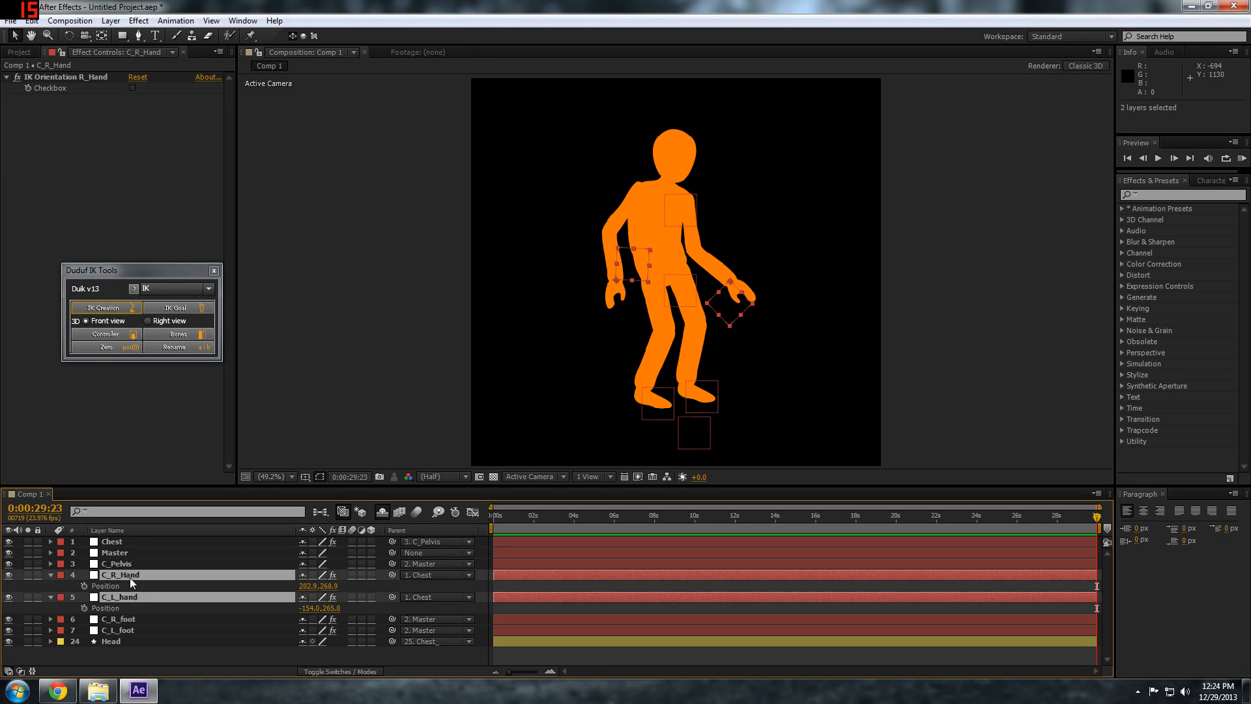
{"action": "left_click", "coordinate": [84, 586], "text": "alt"}
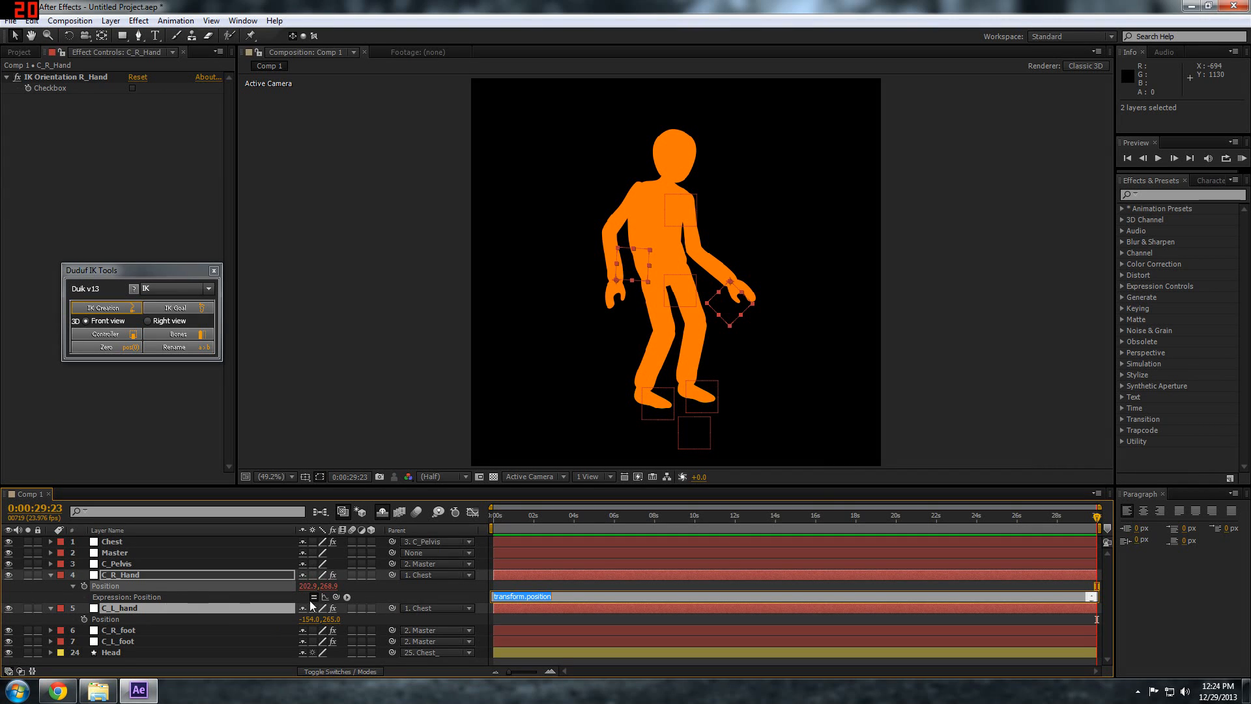
{"action": "type", "text": "wig"}
{"action": "type", "text": "8"}
Copy the wiggle(.2,8) expression to C_L_hand's Position and RAM-preview the composition from its start
{"action": "left_click_drag", "start_coordinate": [538, 596], "coordinate": [473, 596]}
{"action": "key", "text": "ctrl+c"}
{"action": "left_click", "coordinate": [84, 619], "text": "alt"}
{"action": "key", "text": "ctrl+v"}
{"action": "left_click", "coordinate": [480, 630]}
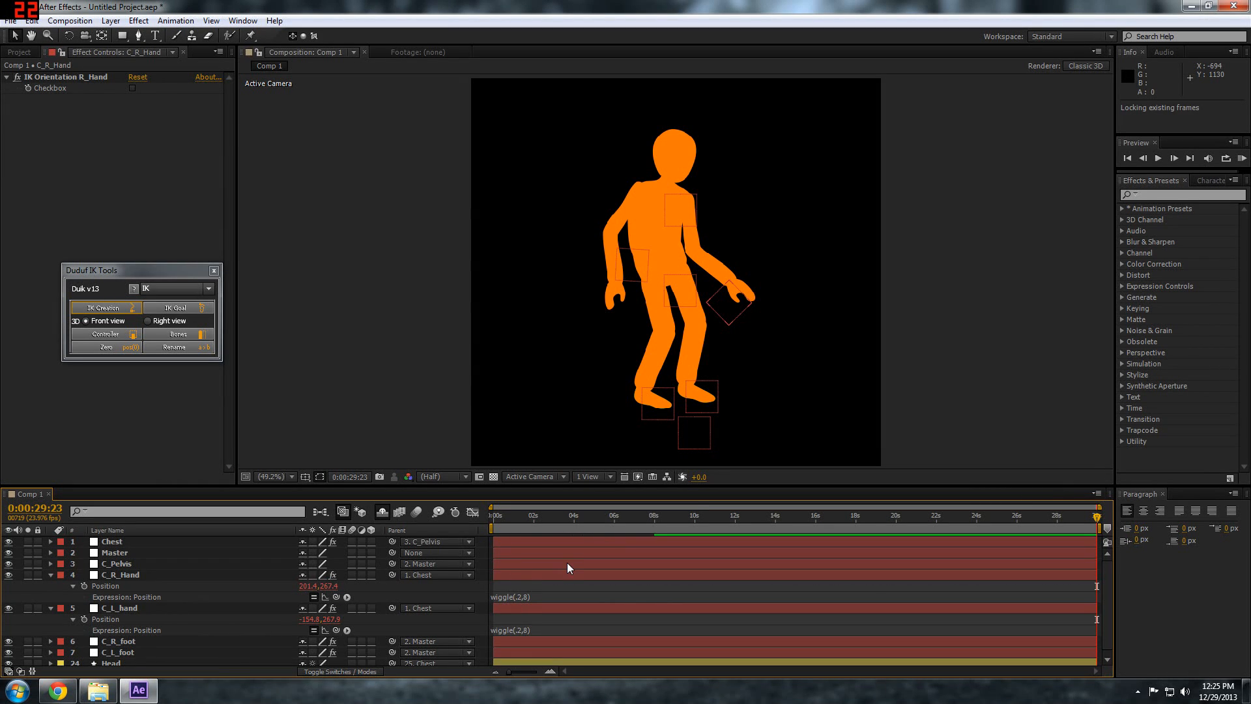
{"action": "left_click", "coordinate": [491, 520]}
{"action": "key", "text": "KP_0"}
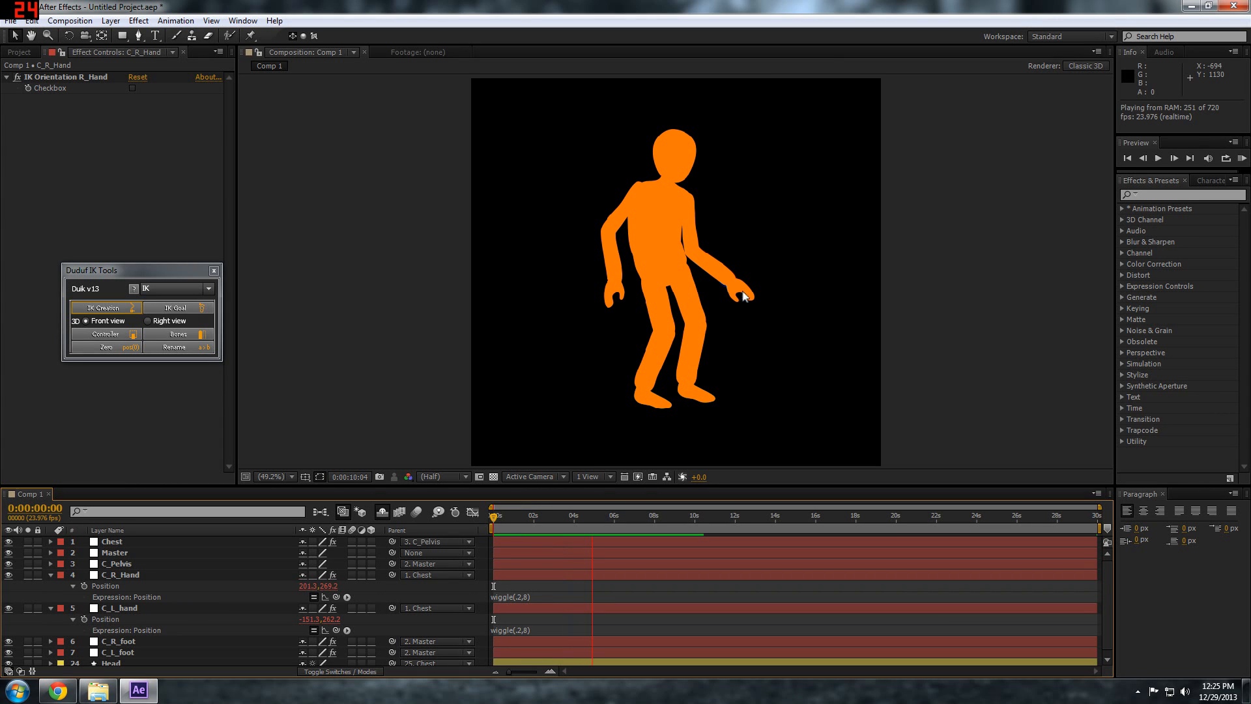
Stop the preview and give the Rotation of both C_R_Hand and C_L_hand the copied expression wiggle(.2,8)
{"action": "key", "text": "space"}
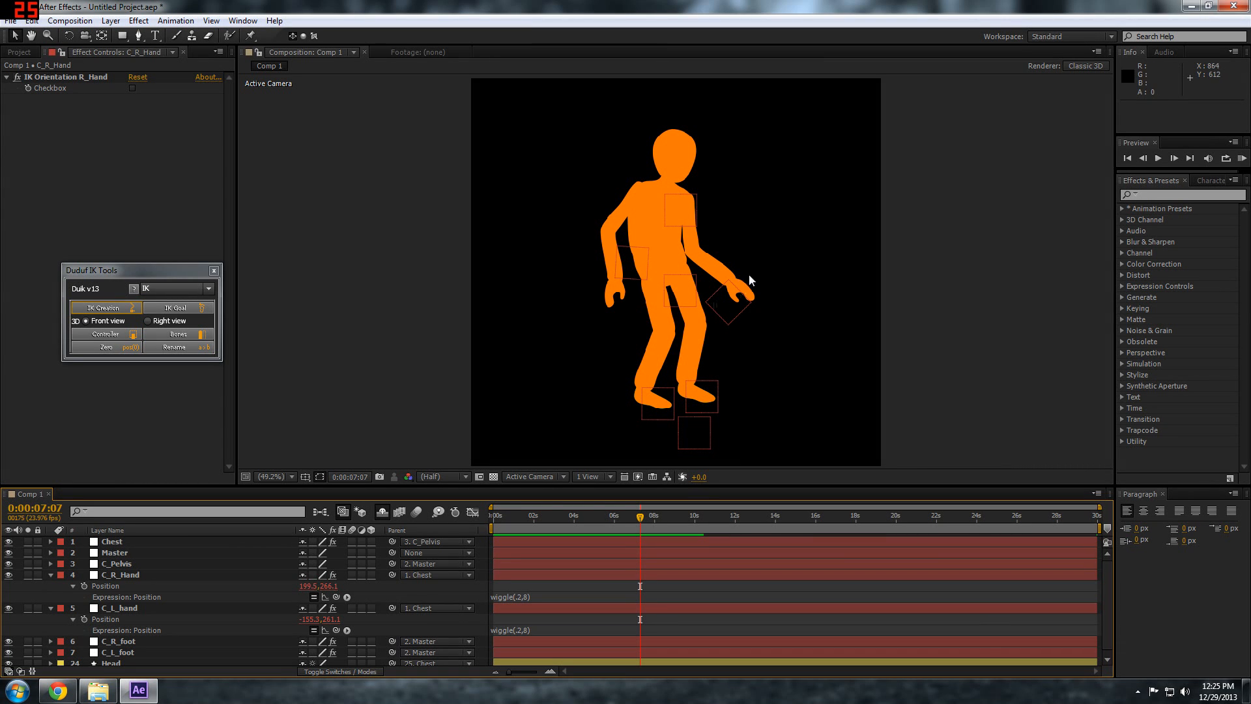
{"action": "left_click", "coordinate": [117, 578]}
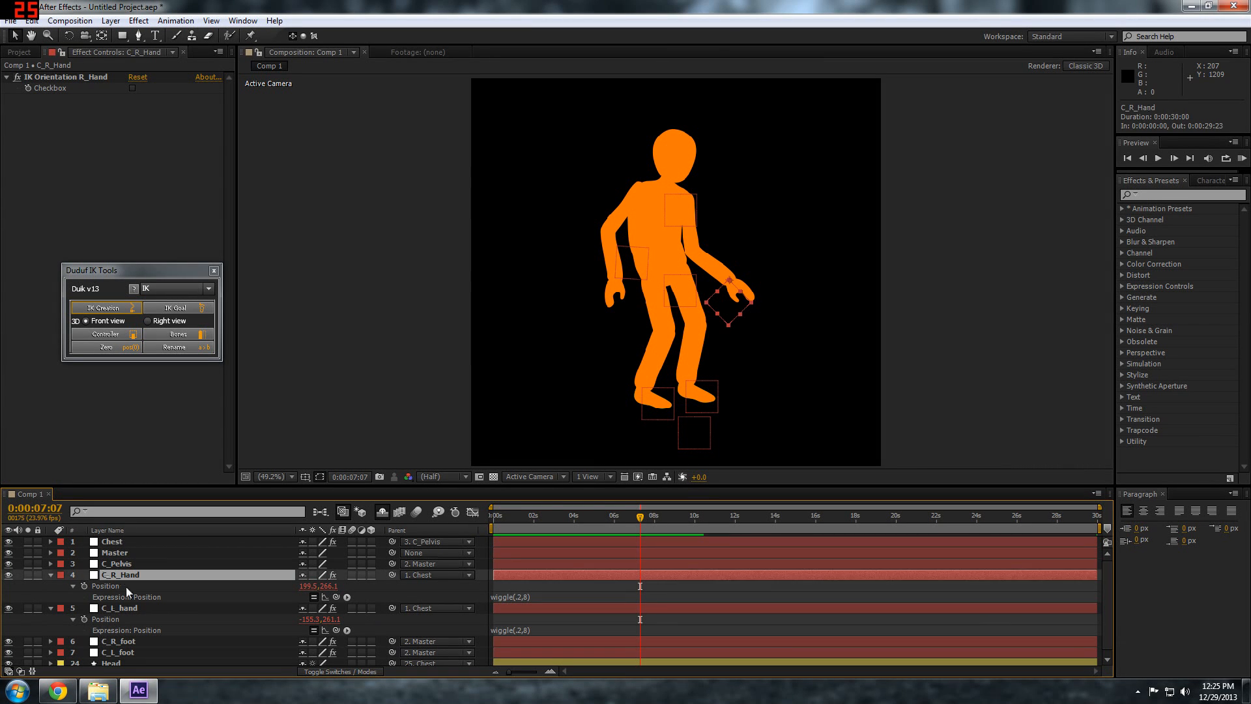
{"action": "left_click", "coordinate": [123, 610], "text": "shift"}
{"action": "key", "text": "r"}
{"action": "left_click", "coordinate": [83, 586], "text": "alt"}
{"action": "key", "text": "alt+v"}
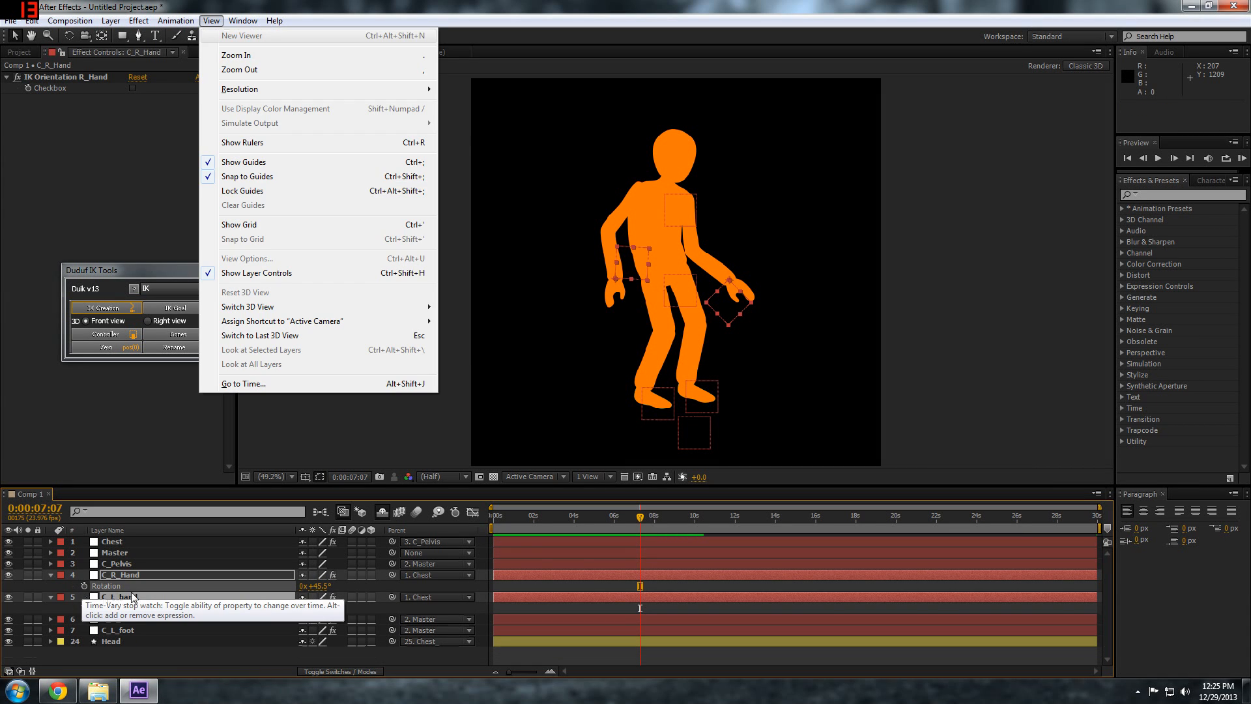
{"action": "key", "text": "Escape"}
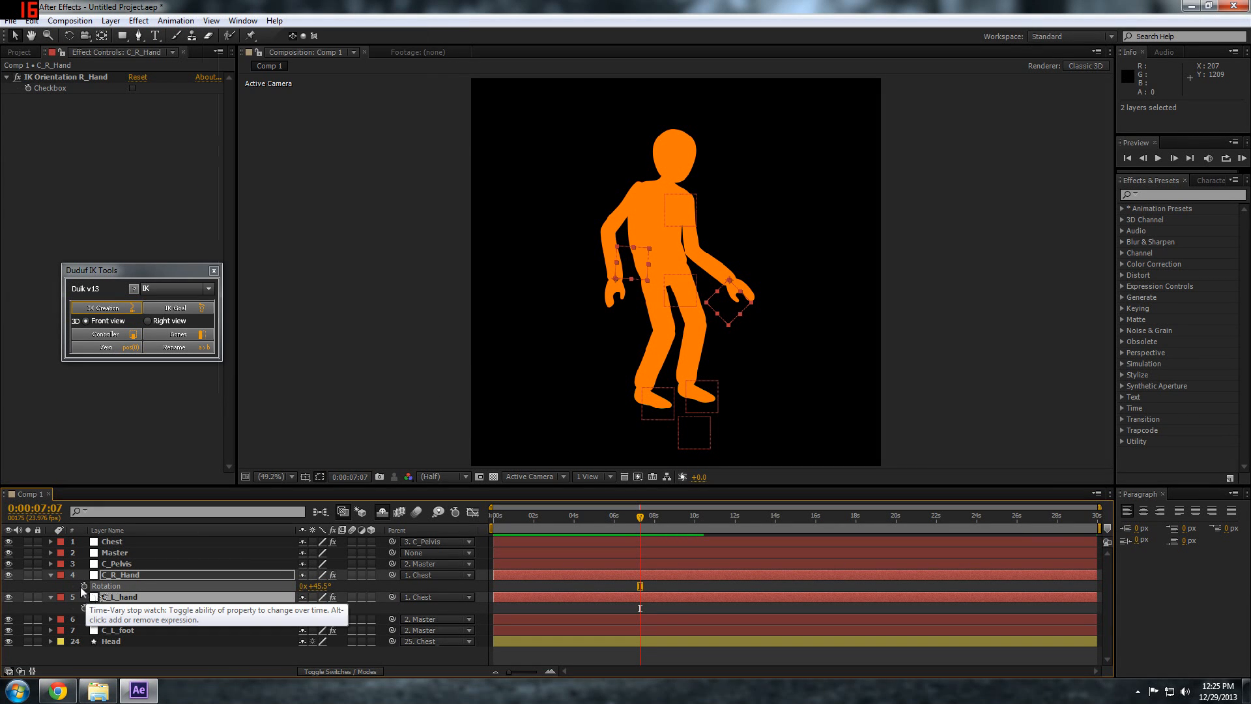
{"action": "left_click", "coordinate": [84, 586], "text": "alt"}
{"action": "key", "text": "ctrl+v"}
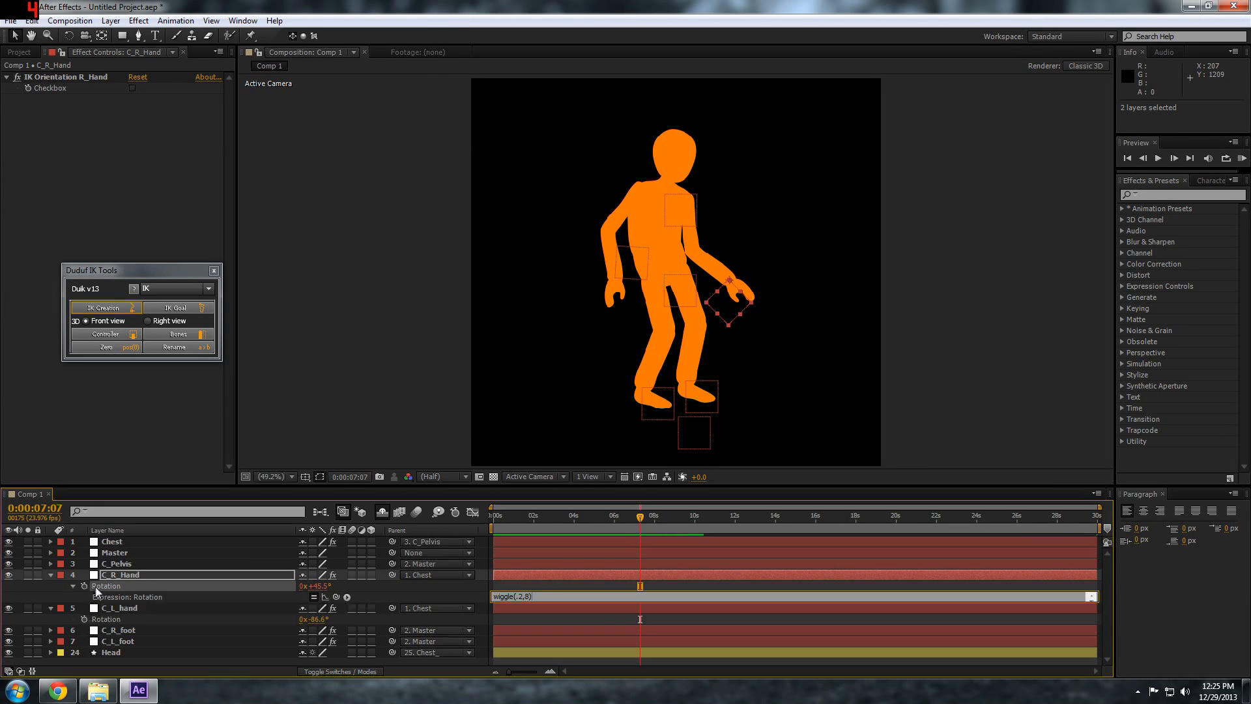
{"action": "left_click", "coordinate": [84, 619], "text": "alt"}
{"action": "key", "text": "ctrl+v"}
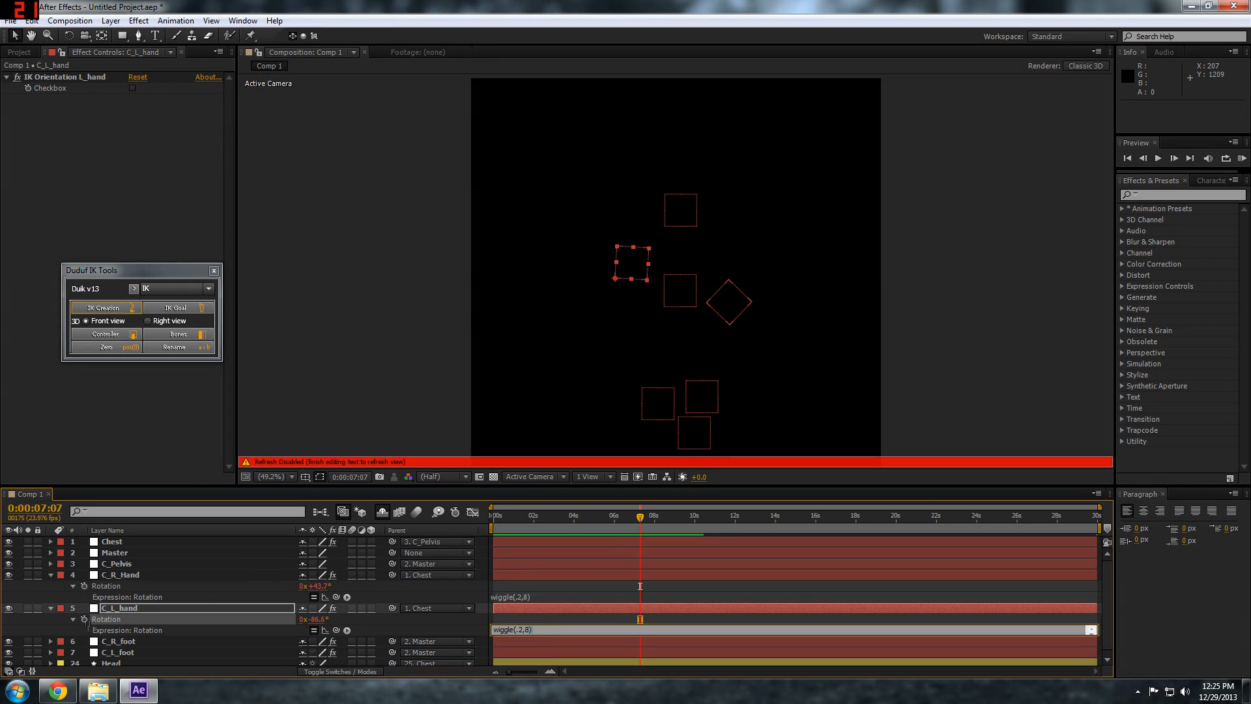
Change the Rotation expressions of C_R_Hand and C_L_hand to wiggle(.2,3)
{"action": "left_click", "coordinate": [640, 593]}
{"action": "key", "text": "Right"}
{"action": "key", "text": "Left"}
{"action": "key", "text": "Left"}
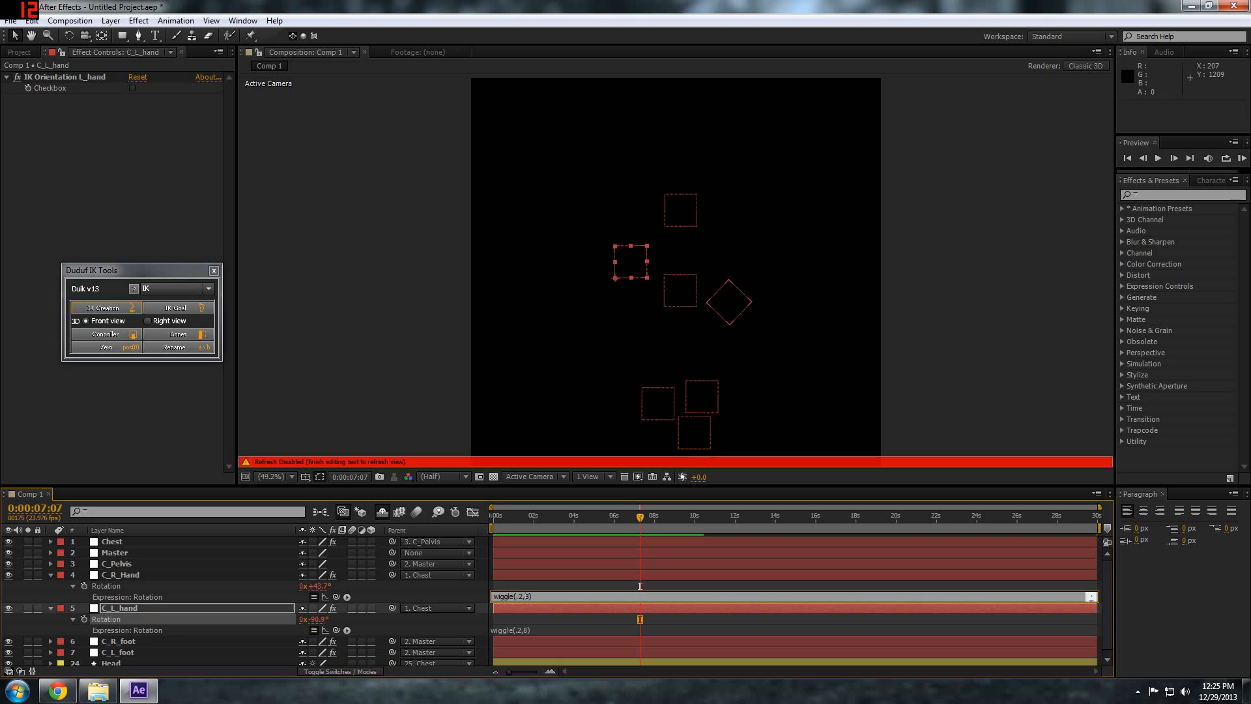
{"action": "type", "text": "3"}
{"action": "key", "text": "Tab"}
{"action": "key", "text": "Right"}
{"action": "key", "text": "Left"}
{"action": "key", "text": "Left"}
{"action": "key", "text": "Left"}
{"action": "key", "text": "Left"}
{"action": "key", "text": "Left"}
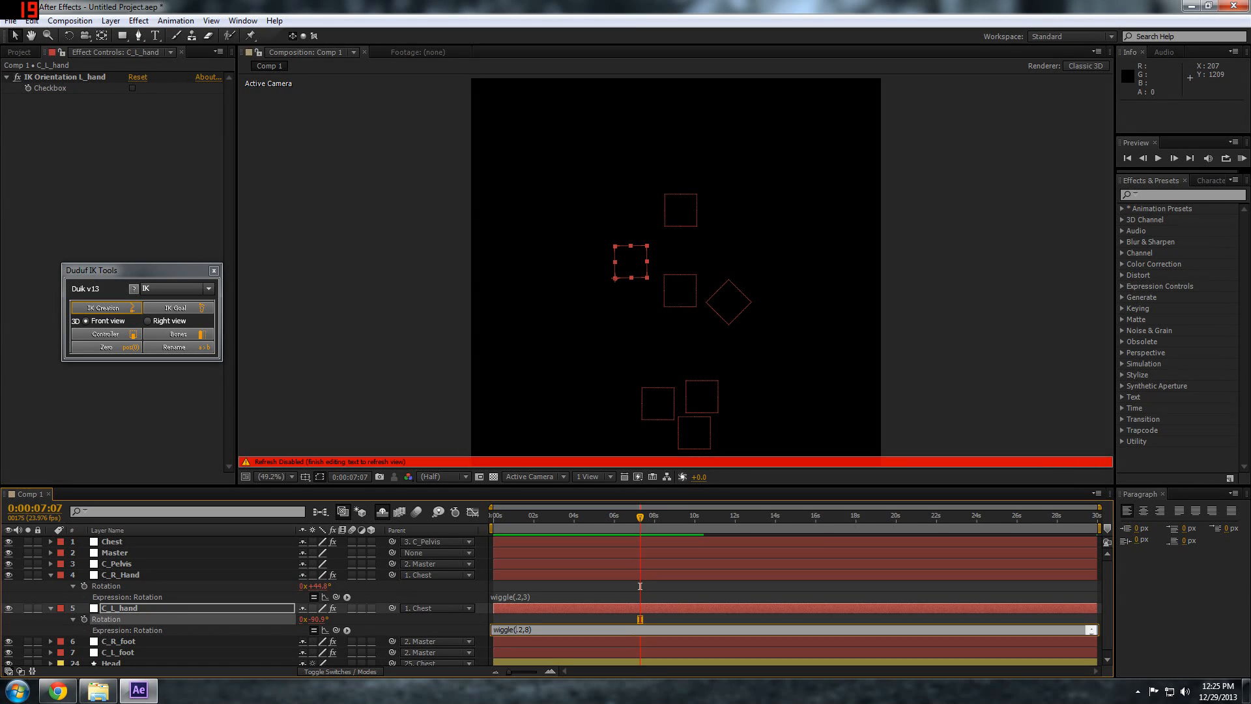
Reveal the expressions on both hand controllers, set their Position expressions to wiggle(.2,12), and collapse the two layers
{"action": "left_click", "coordinate": [123, 575]}
{"action": "left_click", "coordinate": [126, 606], "text": "shift"}
{"action": "key", "text": "p"}
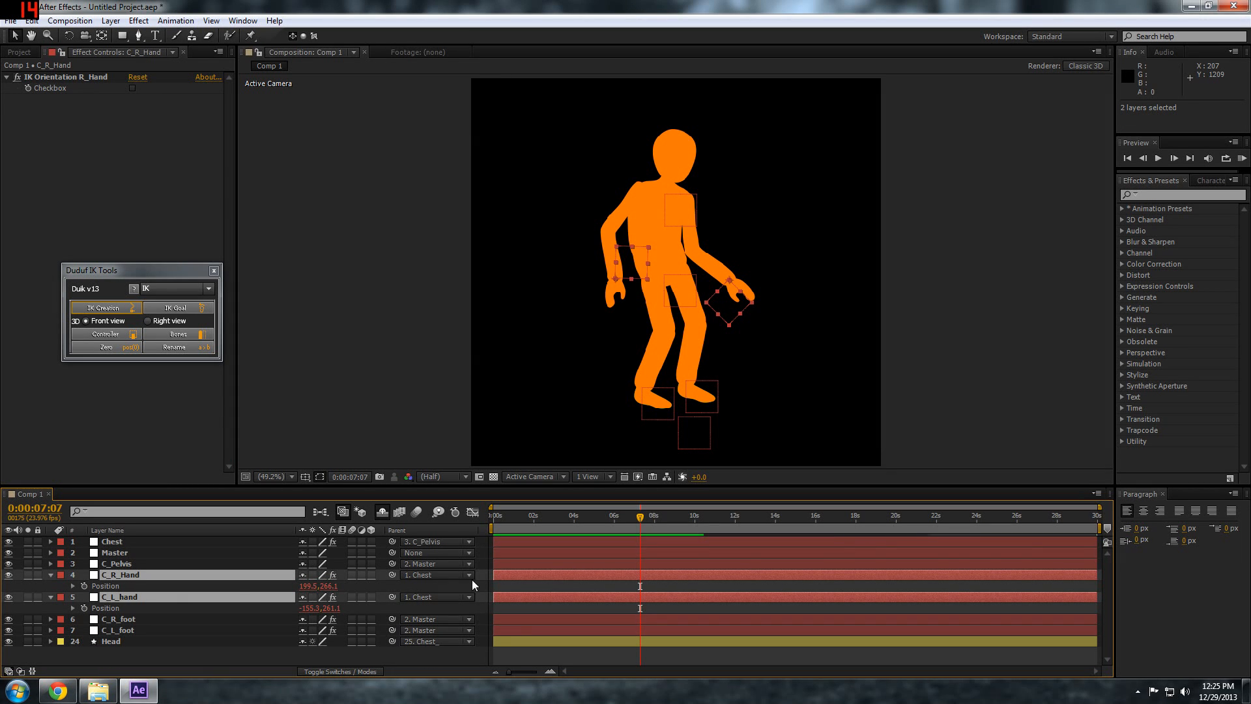
{"action": "key", "text": "e"}
{"action": "key", "text": "e"}
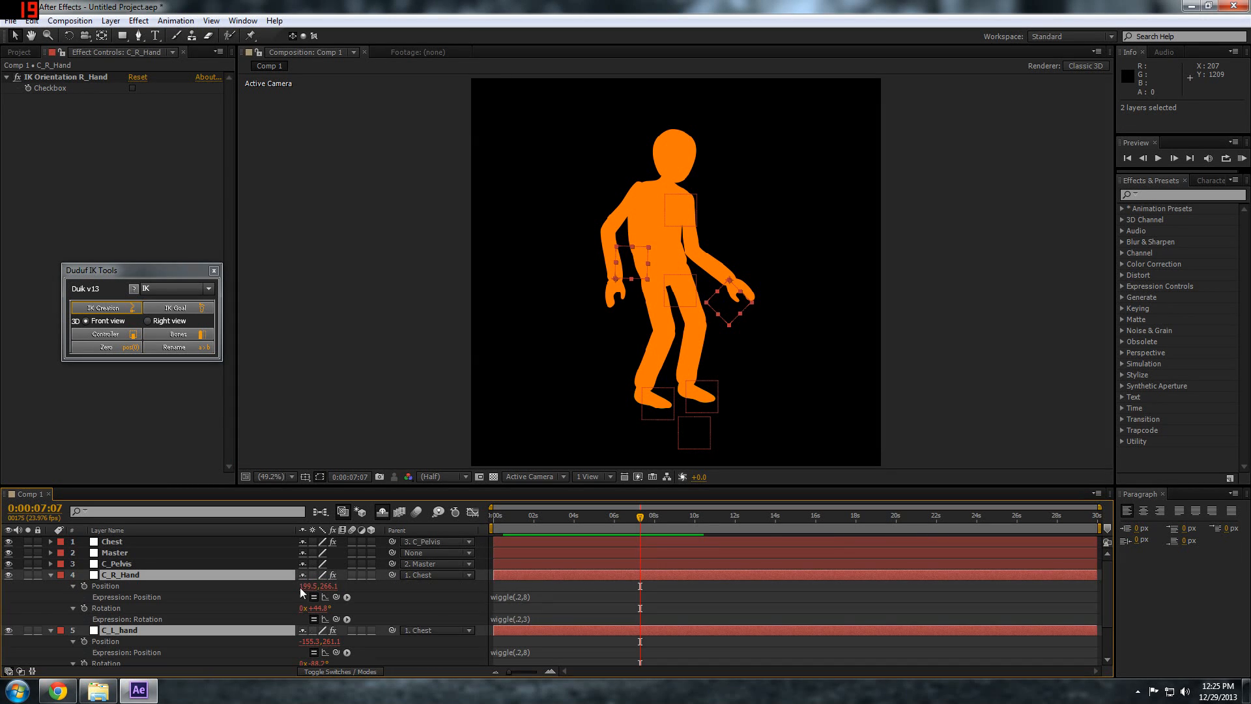
{"action": "left_click", "coordinate": [509, 597]}
{"action": "left_click", "coordinate": [505, 597]}
{"action": "type", "text": "12"}
{"action": "left_click", "coordinate": [517, 653]}
{"action": "left_click", "coordinate": [517, 652]}
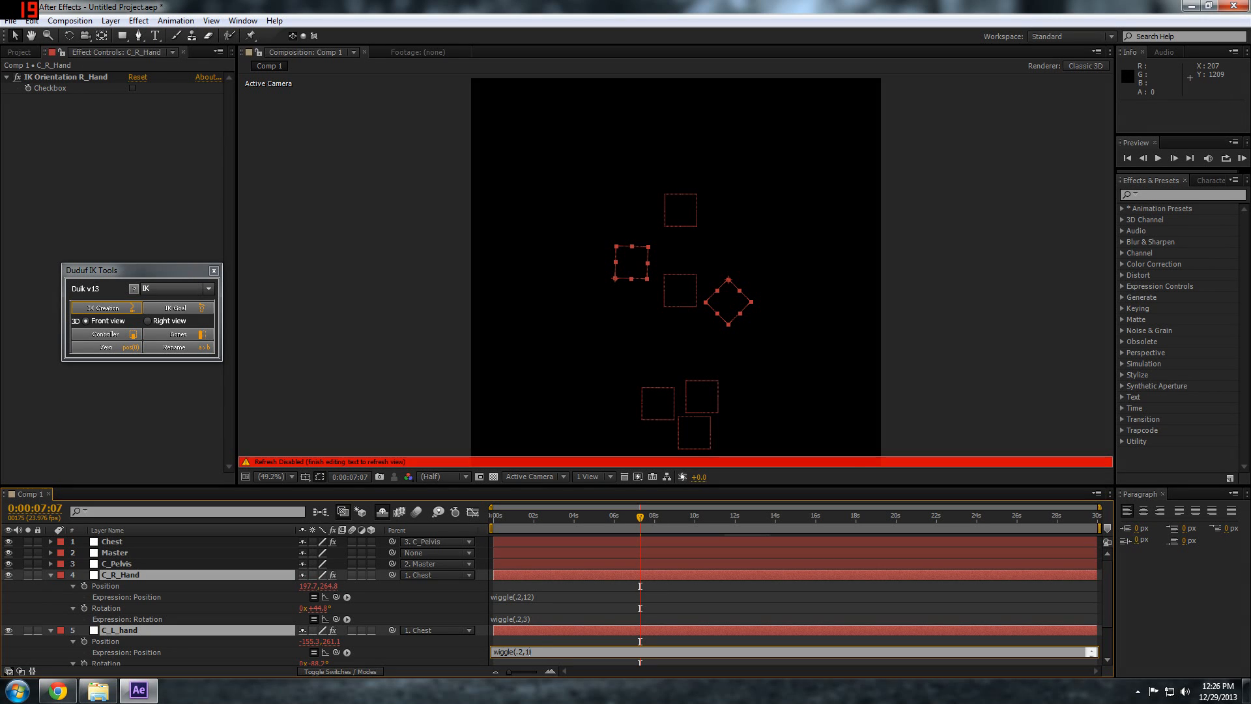
{"action": "left_click", "coordinate": [522, 636]}
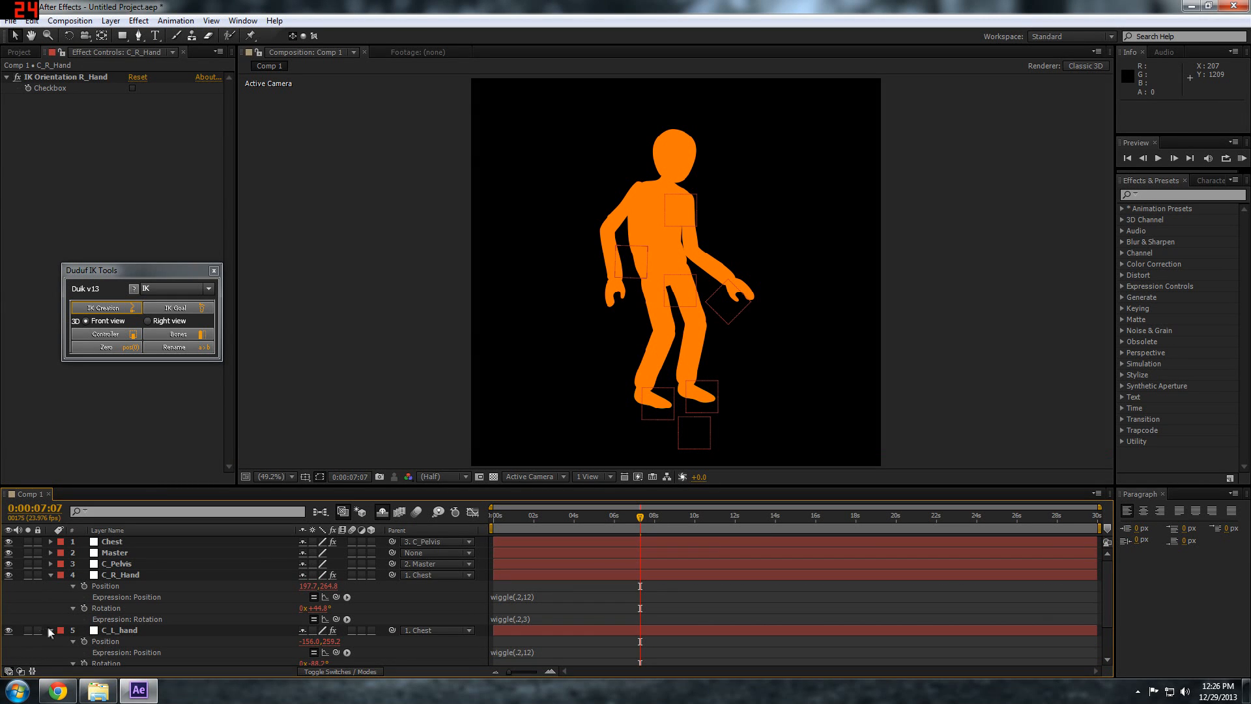
{"action": "left_click", "coordinate": [51, 630]}
{"action": "left_click", "coordinate": [51, 575]}
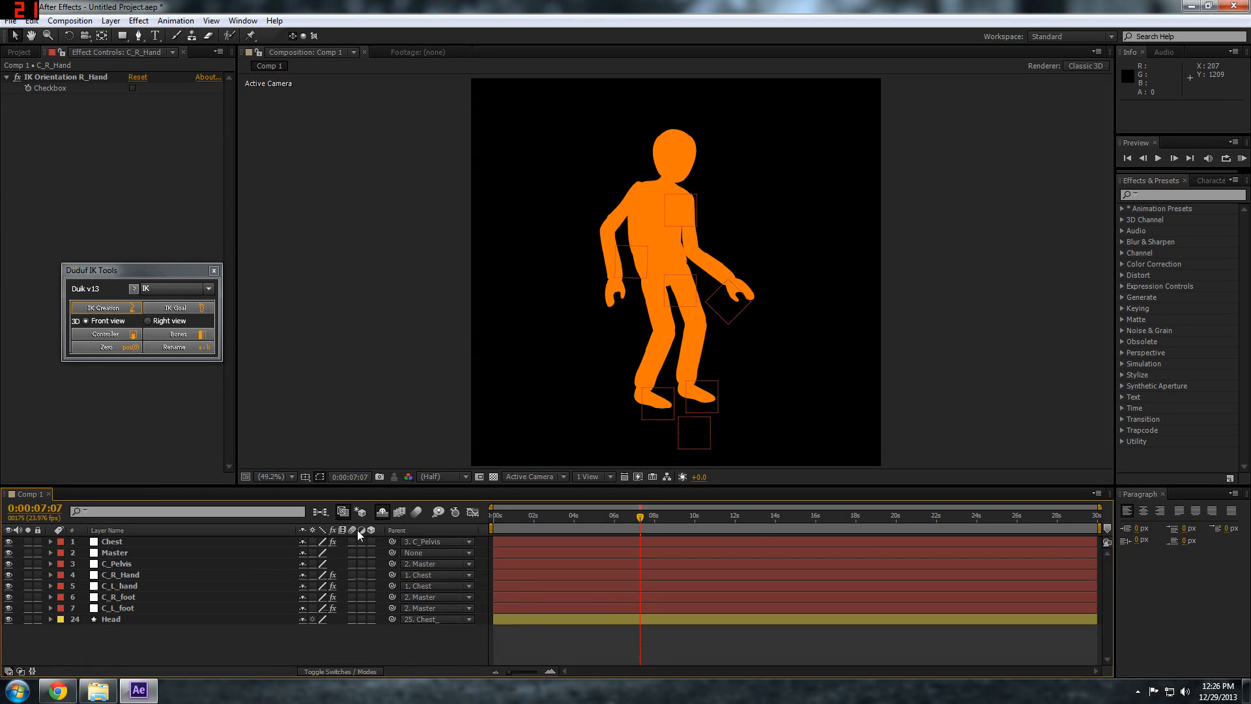
Copy the wiggle(.2,12) expression from C_R_Hand's Position and collapse the layer
{"action": "left_click", "coordinate": [108, 619]}
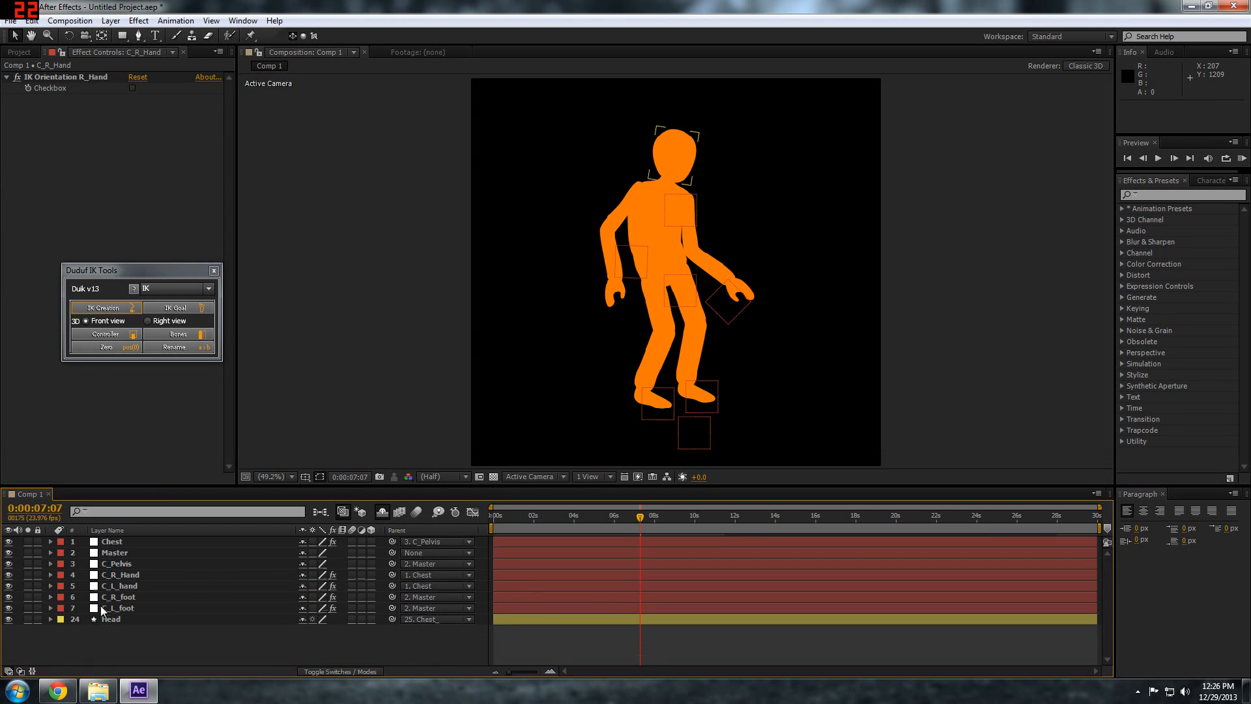
{"action": "left_click", "coordinate": [127, 575]}
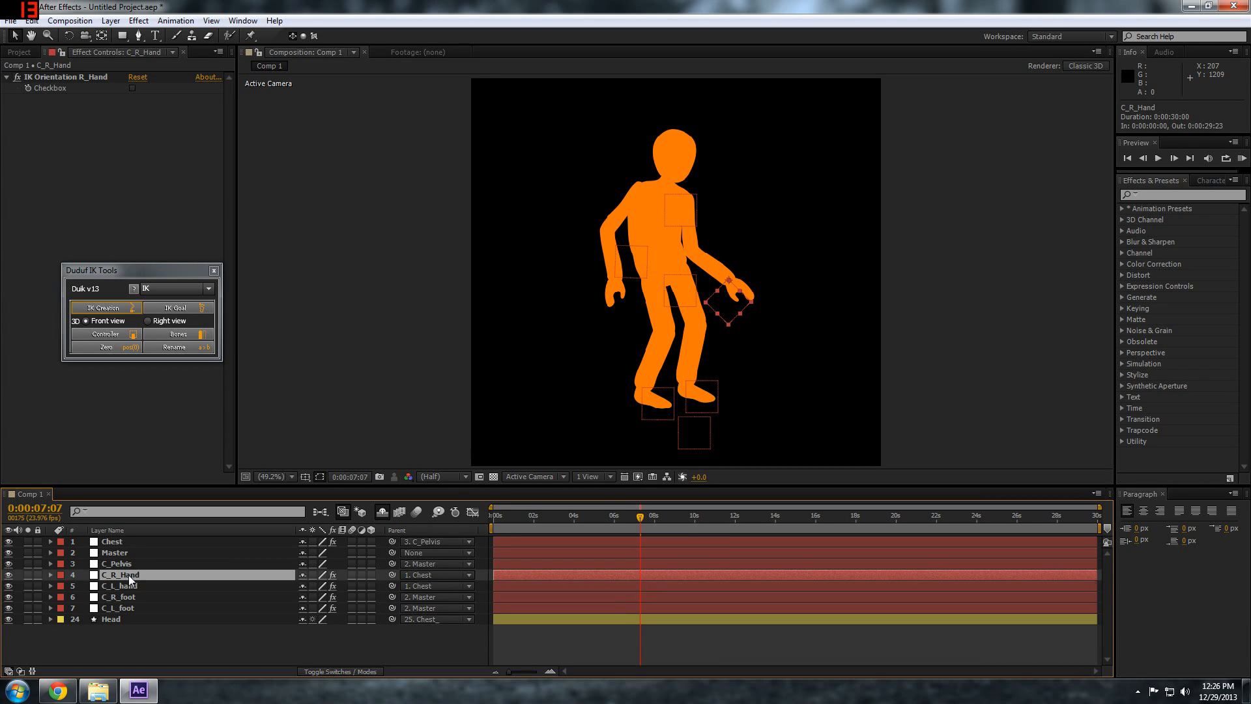
{"action": "key", "text": "p"}
{"action": "left_click", "coordinate": [70, 590]}
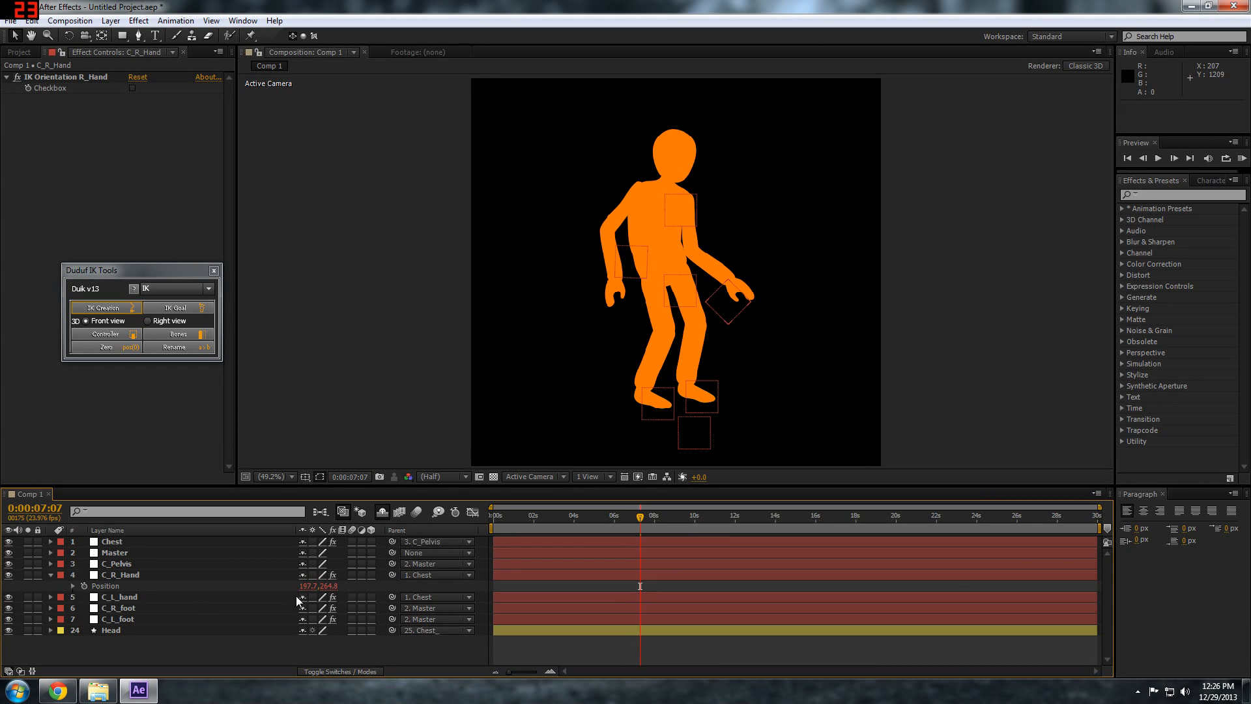
{"action": "left_click", "coordinate": [73, 586]}
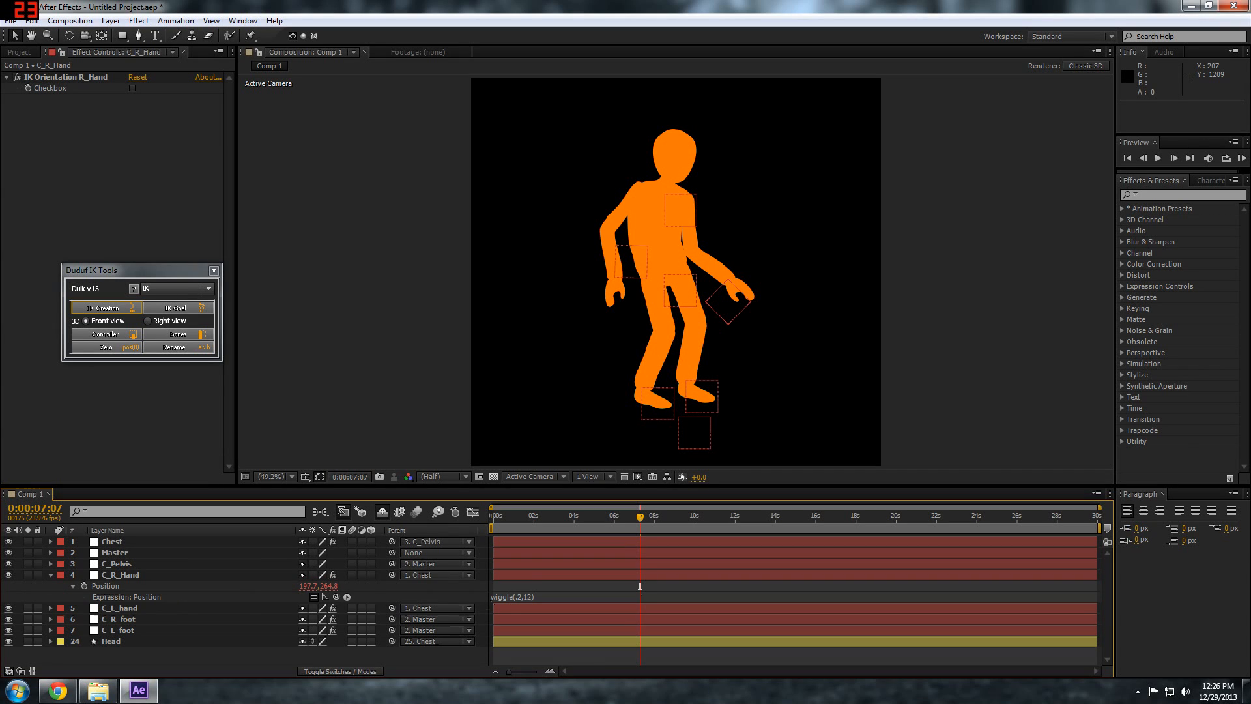
{"action": "left_click", "coordinate": [511, 597]}
{"action": "key", "text": "ctrl+c"}
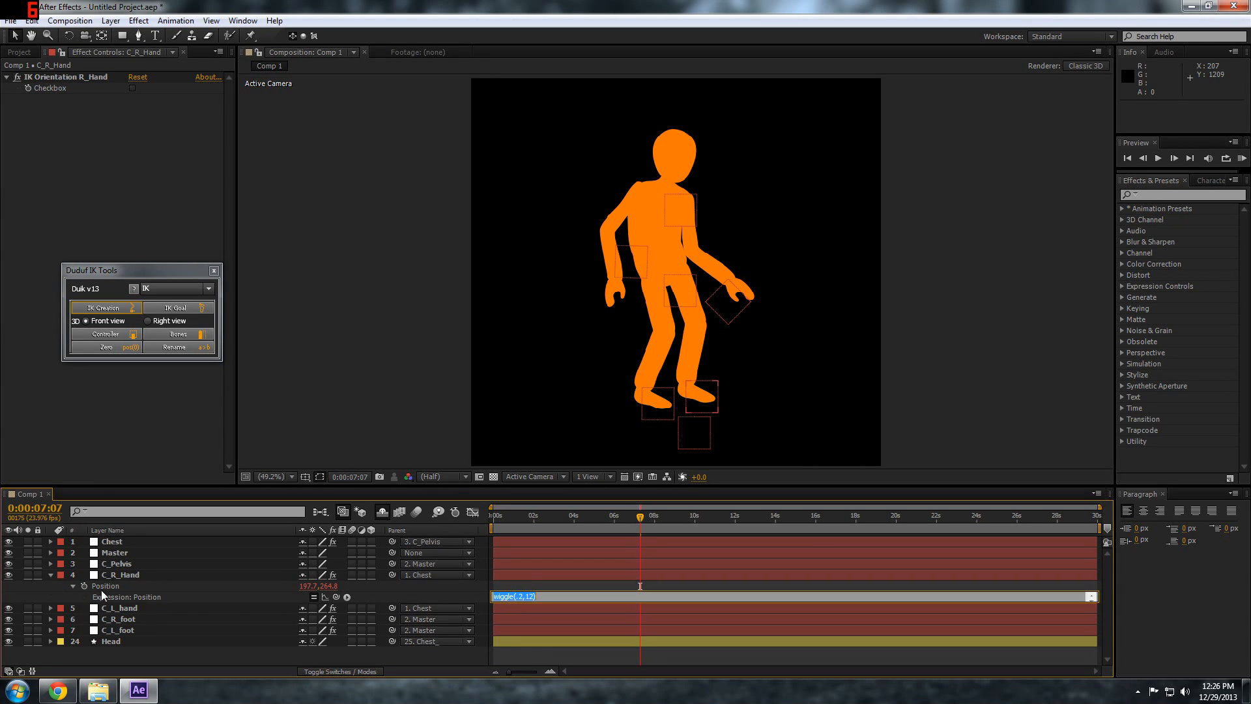
{"action": "left_click", "coordinate": [49, 574]}
{"action": "left_click", "coordinate": [50, 575]}
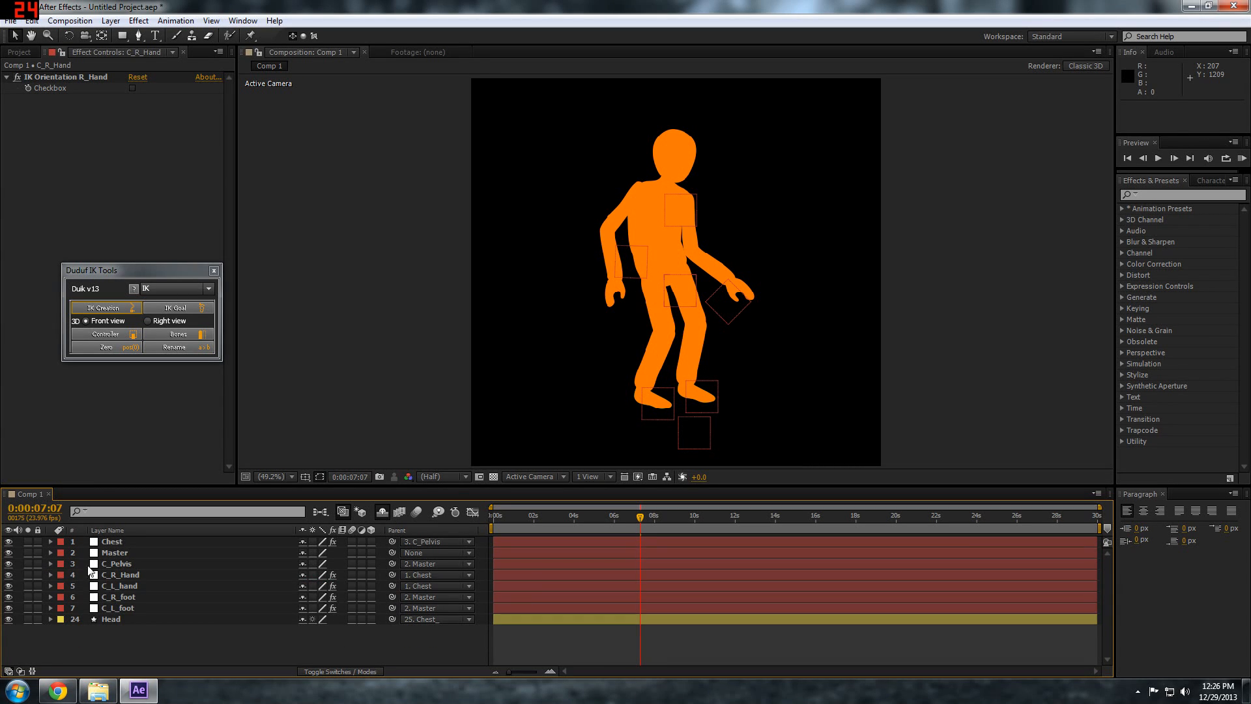
Give C_Pelvis's Position the copied expression wiggle(.2,12) and shift its layer bar back to the composition's start
{"action": "left_click", "coordinate": [131, 564]}
{"action": "key", "text": "p"}
{"action": "key", "text": "bracketleft"}
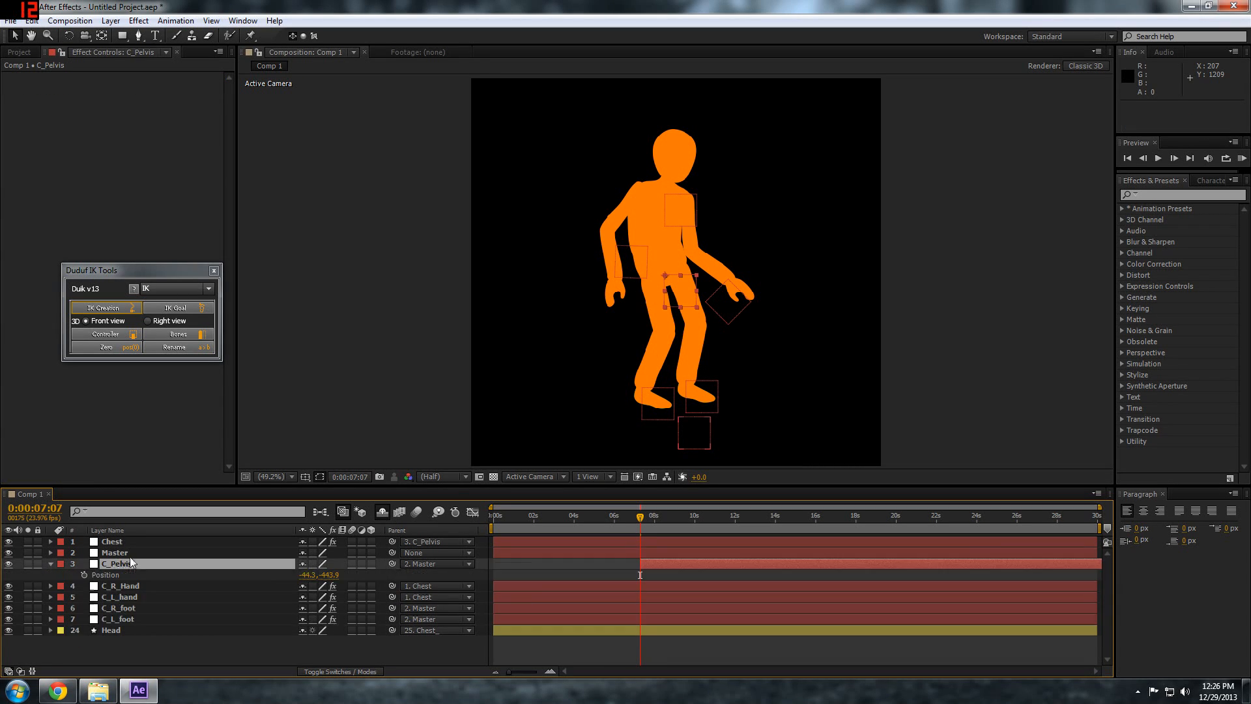
{"action": "left_click", "coordinate": [83, 574], "text": "alt"}
{"action": "key", "text": "ctrl+v"}
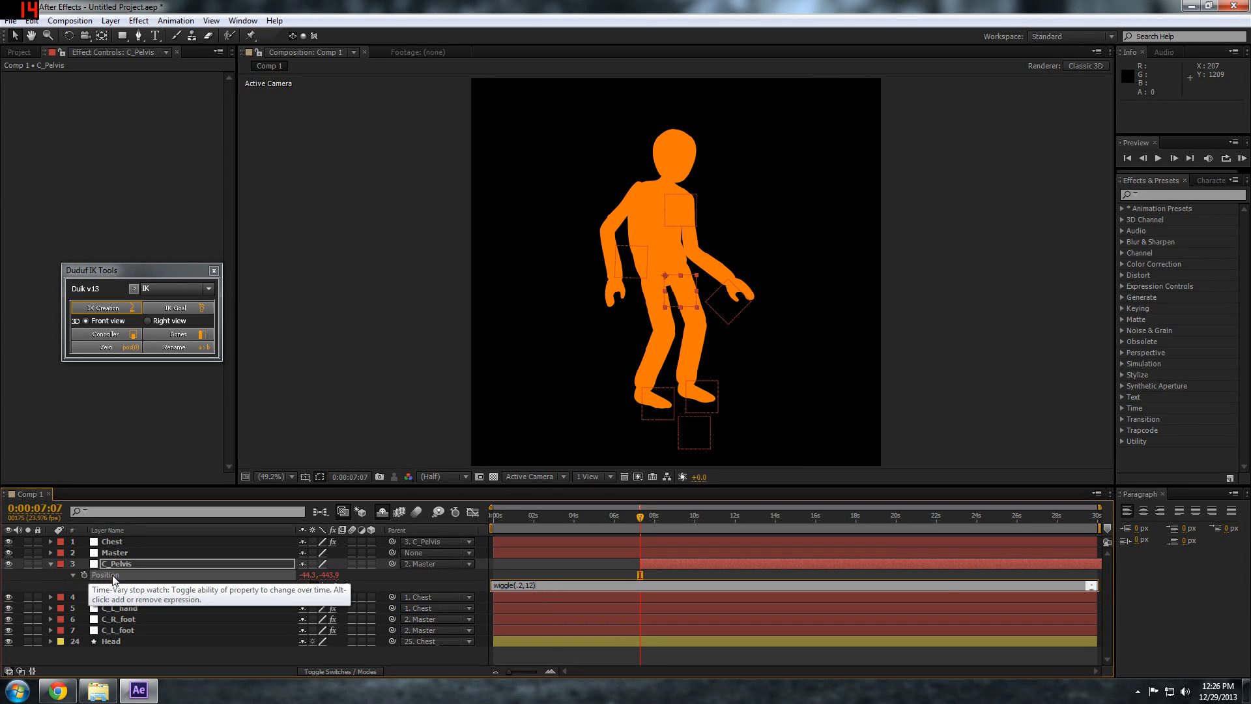
{"action": "left_click", "coordinate": [583, 570]}
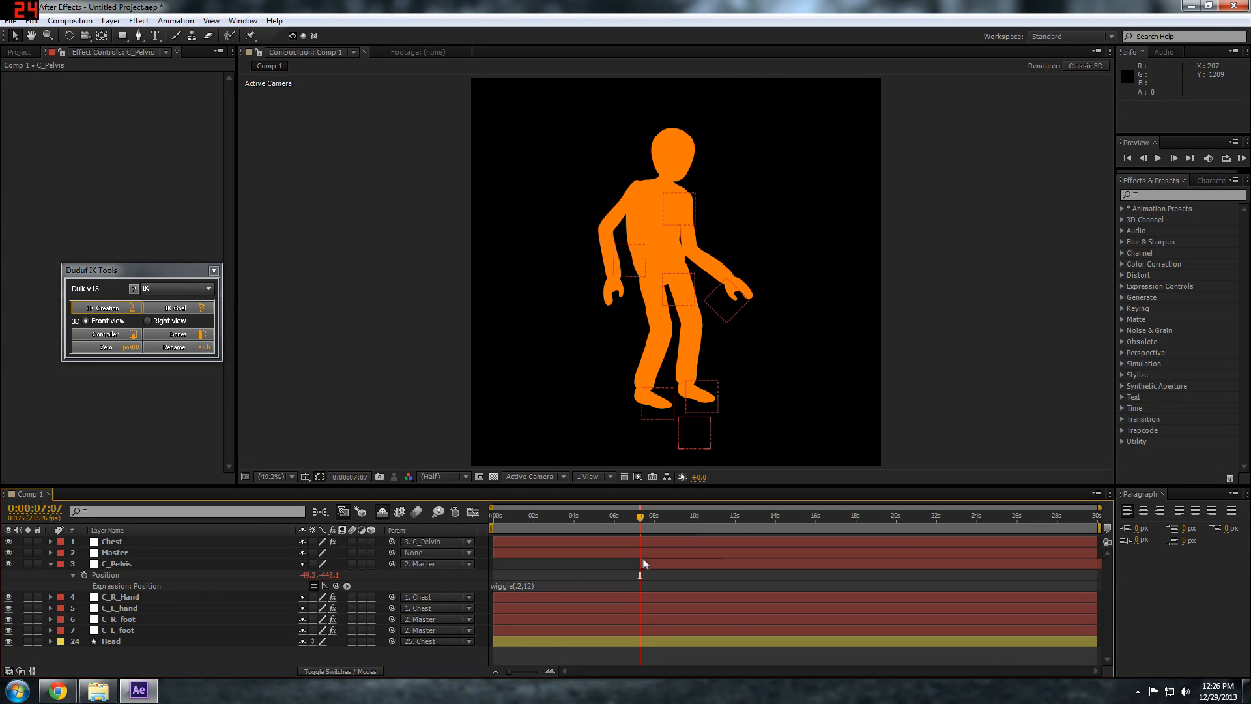
{"action": "left_click_drag", "start_coordinate": [642, 564], "coordinate": [492, 564]}
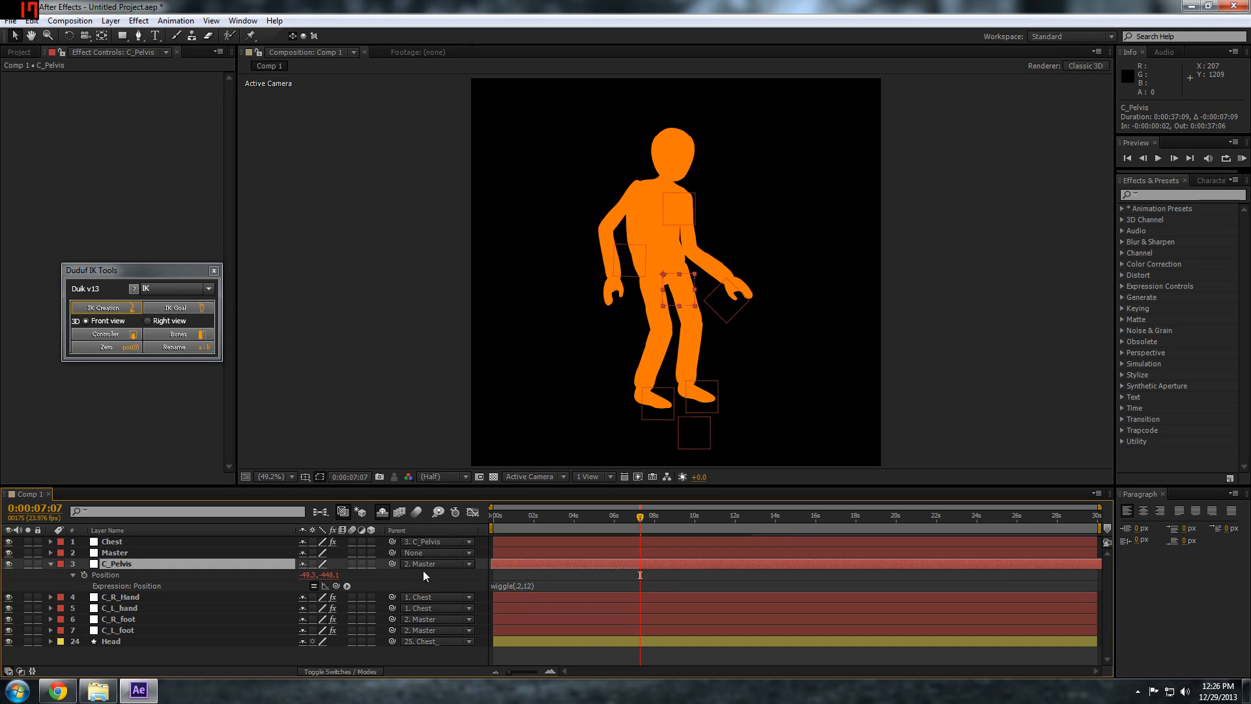
{"action": "left_click", "coordinate": [51, 564]}
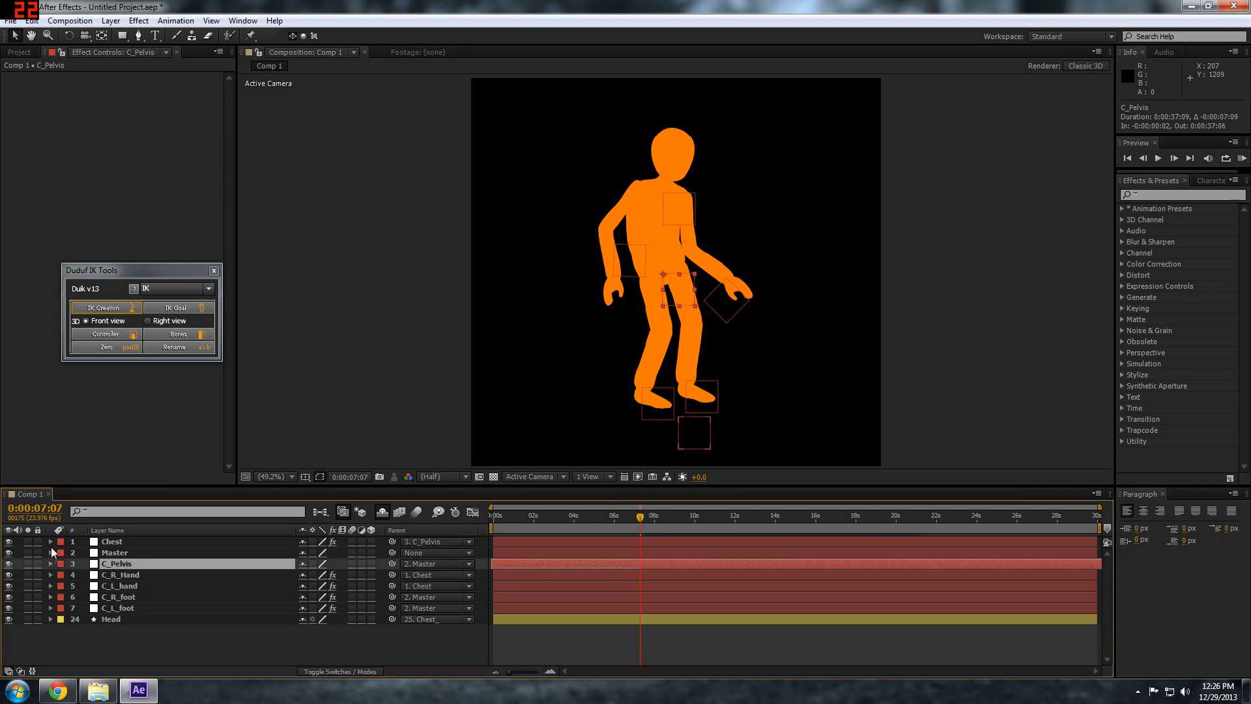
Apply the copied wiggle(.2,12) expression to the Chest controller's Position and collapse the layer
{"action": "left_click", "coordinate": [112, 541]}
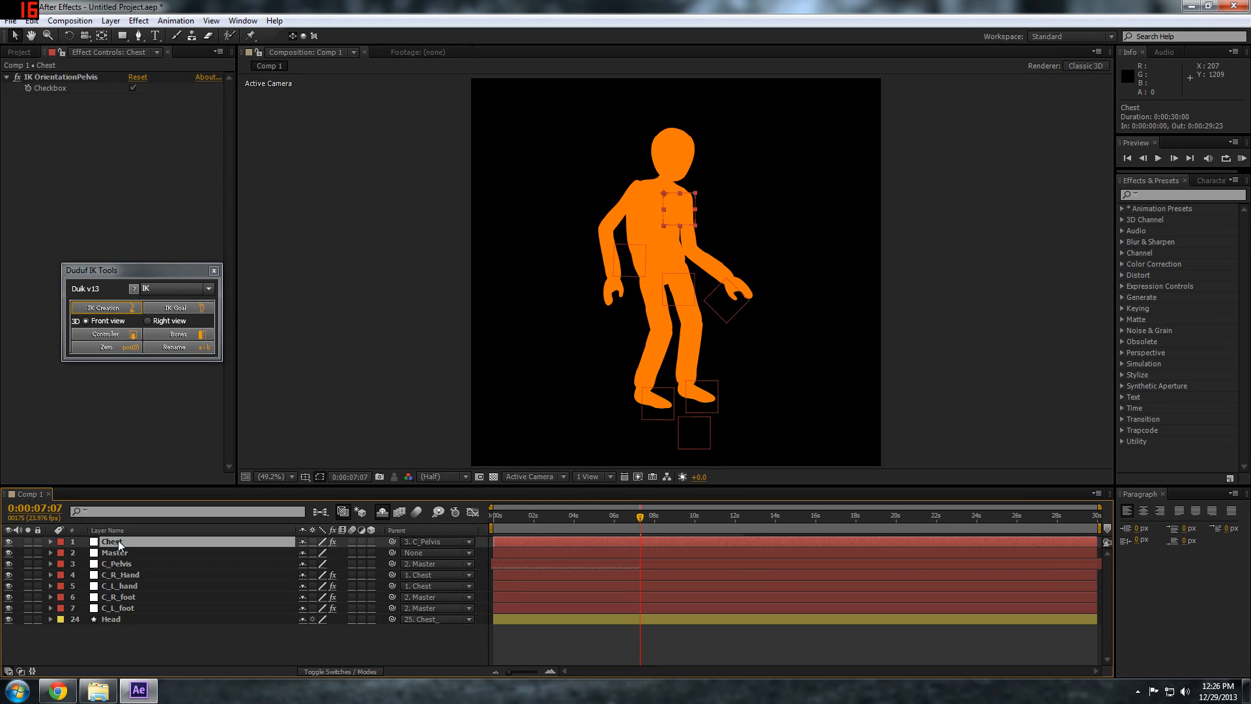
{"action": "key", "text": "p"}
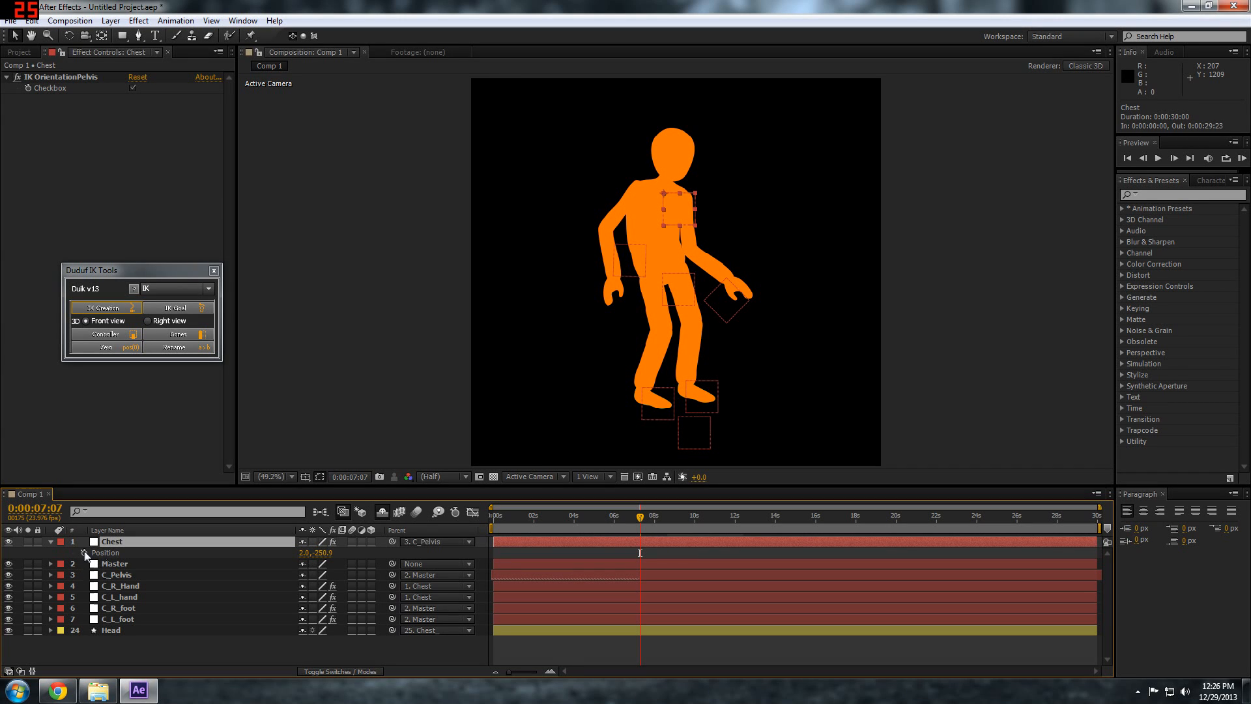
{"action": "left_click", "coordinate": [85, 552], "text": "alt"}
{"action": "key", "text": "ctrl+v"}
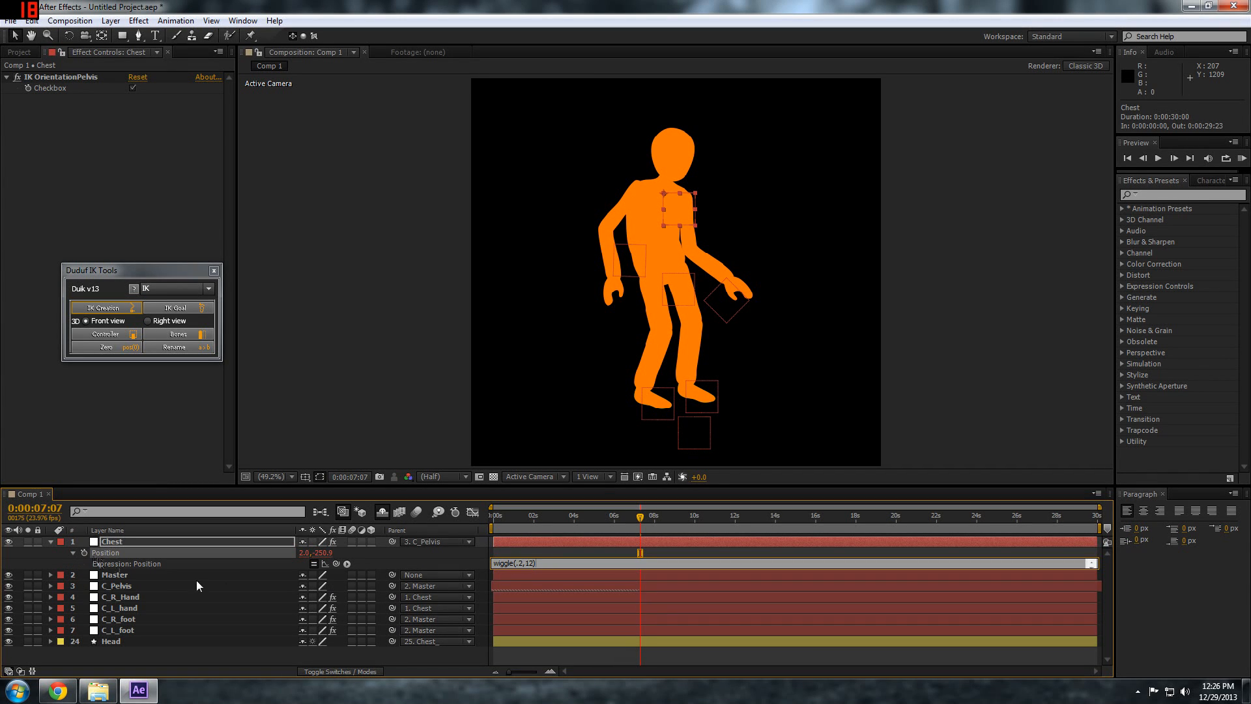
{"action": "left_click", "coordinate": [118, 564]}
{"action": "left_click", "coordinate": [51, 542]}
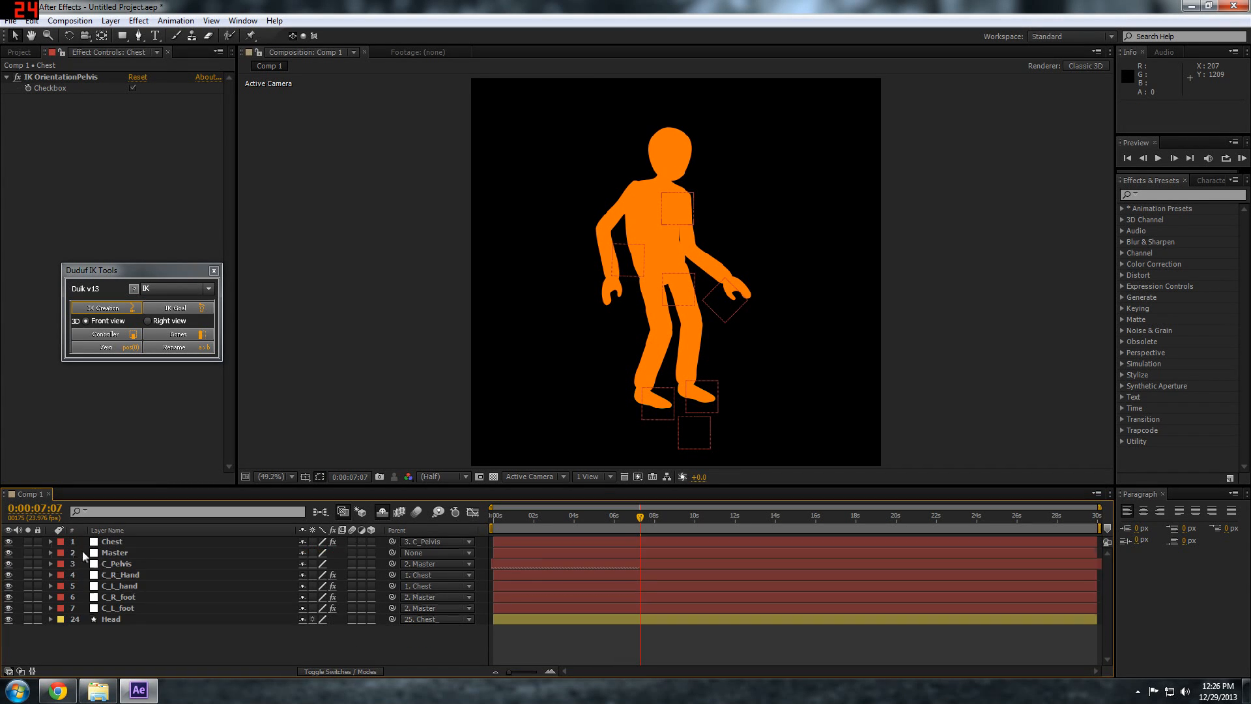
Add the copied wiggle expression to the Head layer's Rotation with its amplitude set to 2, and collapse the layer
{"action": "left_click", "coordinate": [114, 616]}
{"action": "key", "text": "r"}
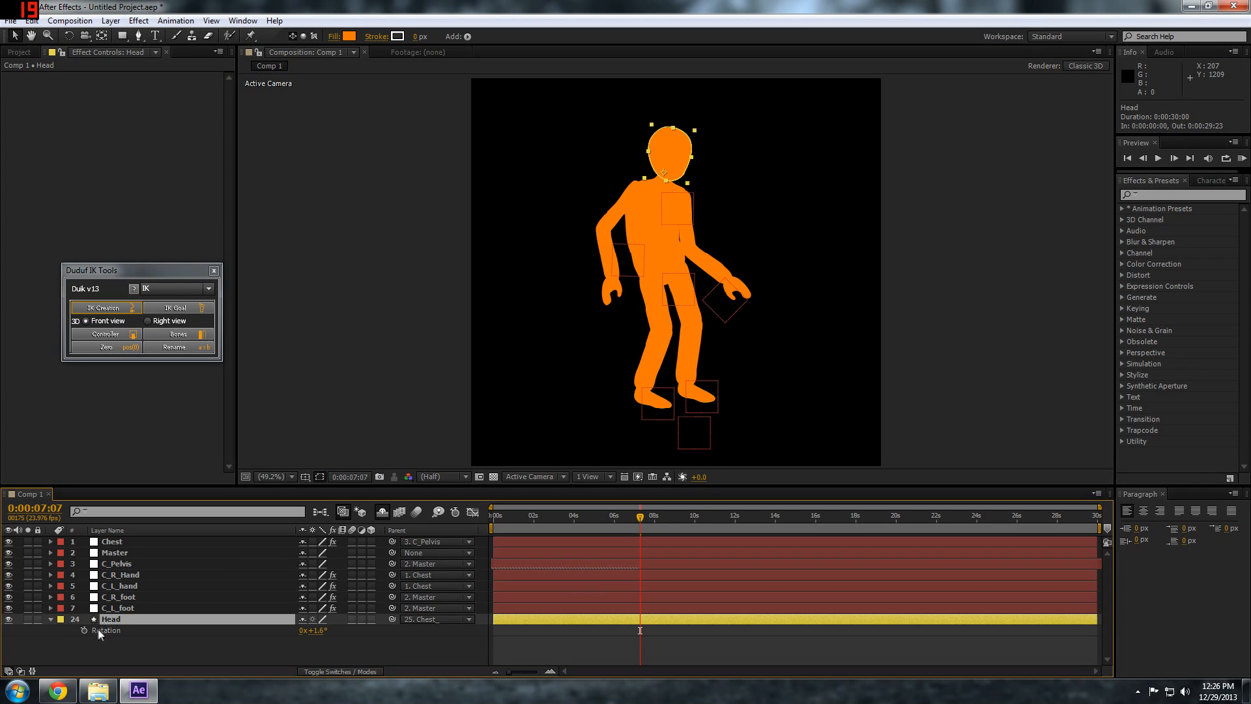
{"action": "left_click", "coordinate": [83, 630], "text": "alt"}
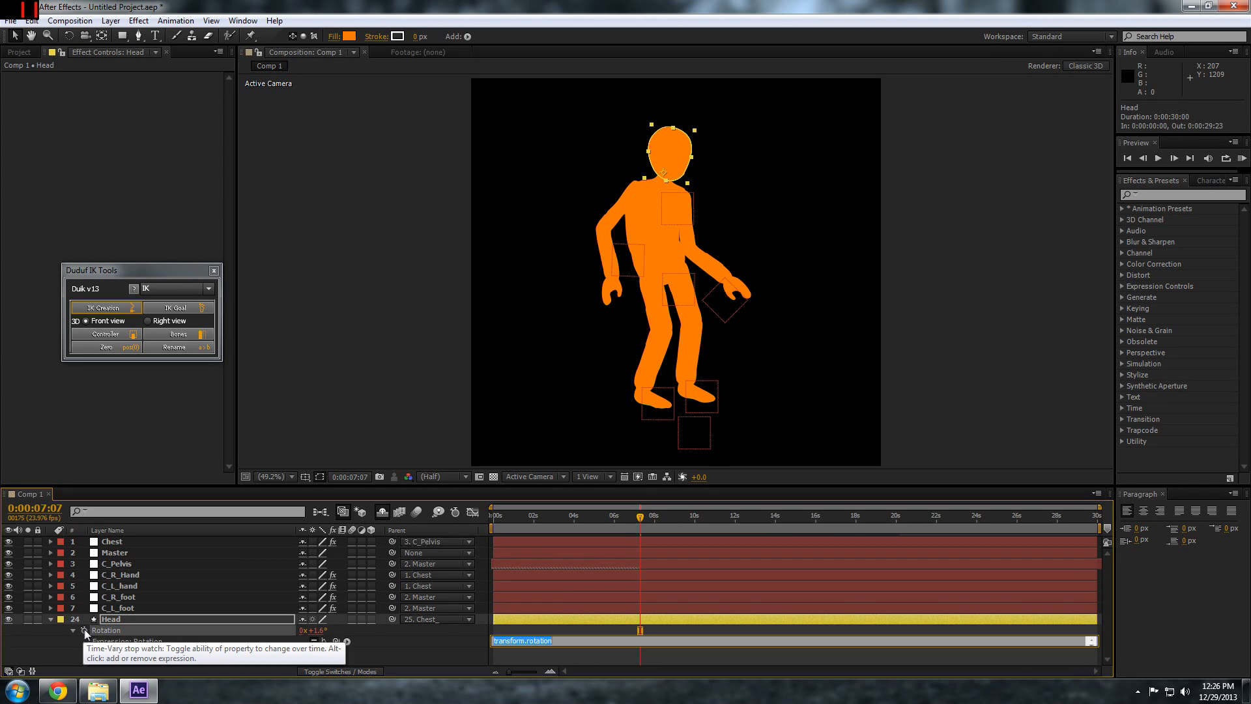
{"action": "key", "text": "ctrl+v"}
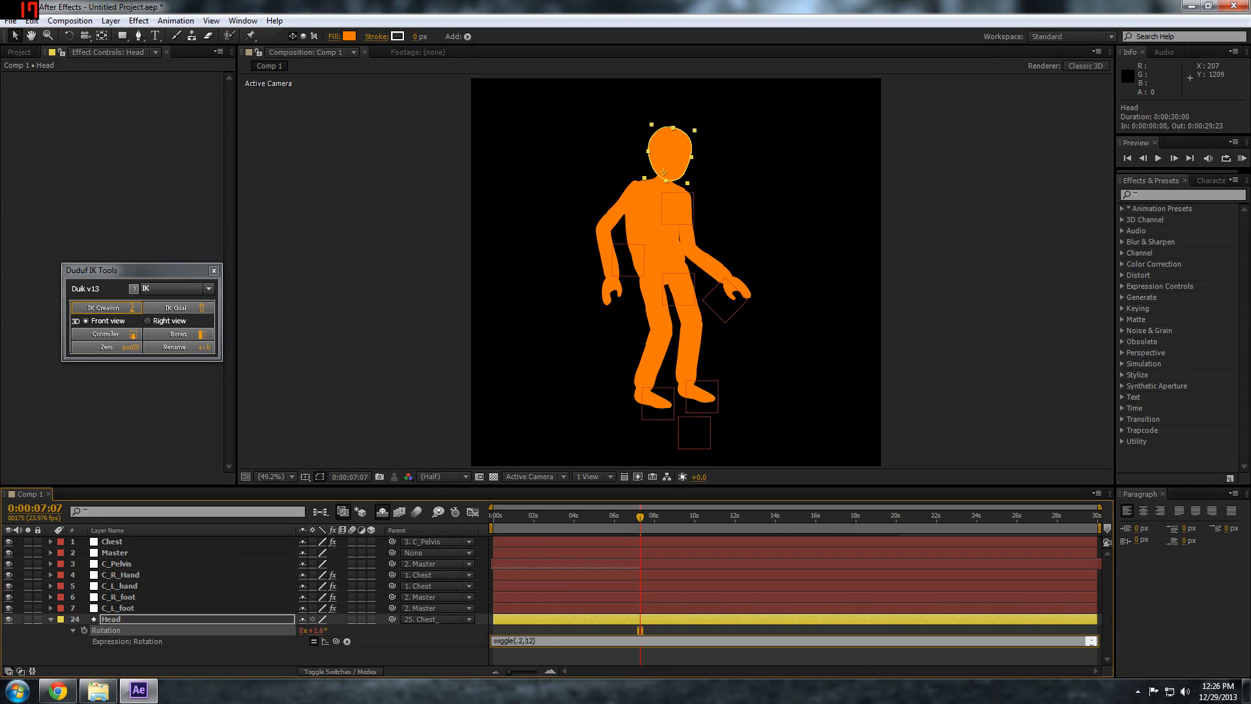
{"action": "type", "text": "2"}
{"action": "left_click", "coordinate": [542, 627]}
{"action": "left_click", "coordinate": [57, 620]}
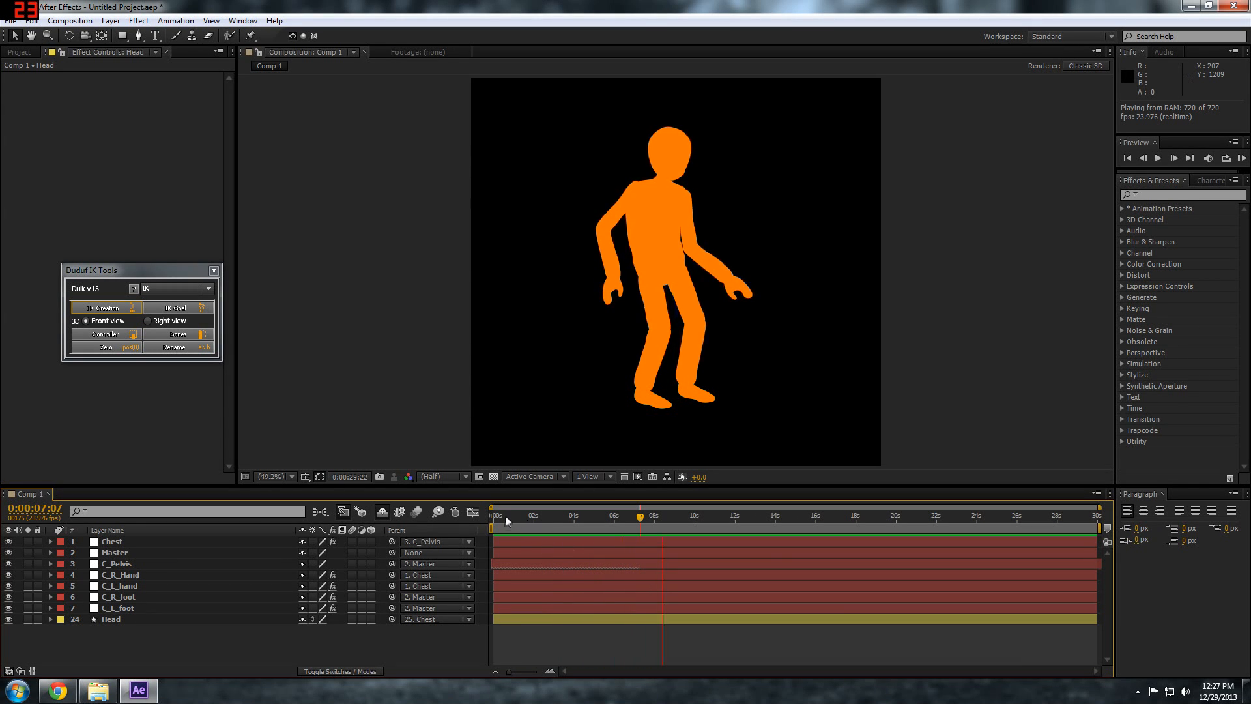
Stop the RAM preview and scrub through the whole timeline to check the character's idle motion
{"action": "key", "text": "space"}
{"action": "left_click", "coordinate": [515, 514]}
{"action": "left_click_drag", "start_coordinate": [552, 520], "coordinate": [1108, 534]}
{"action": "left_click_drag", "start_coordinate": [538, 525], "coordinate": [482, 521]}
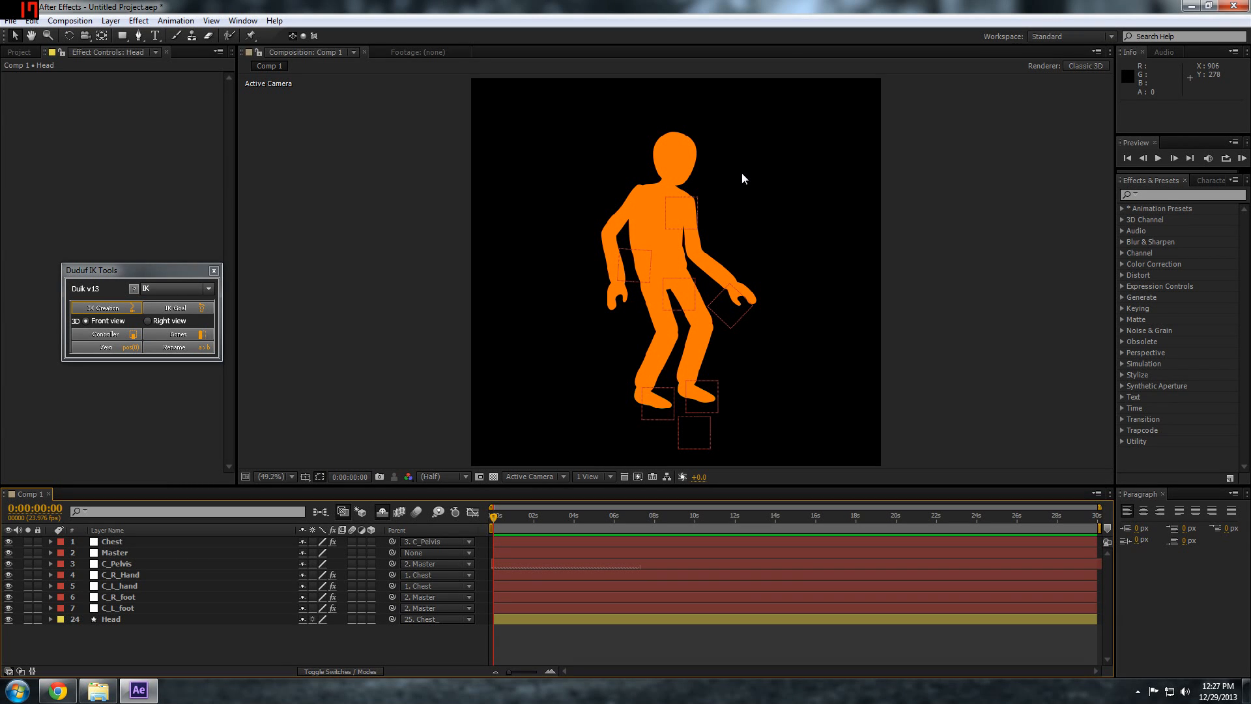
{"action": "left_click_drag", "start_coordinate": [505, 521], "coordinate": [529, 521]}
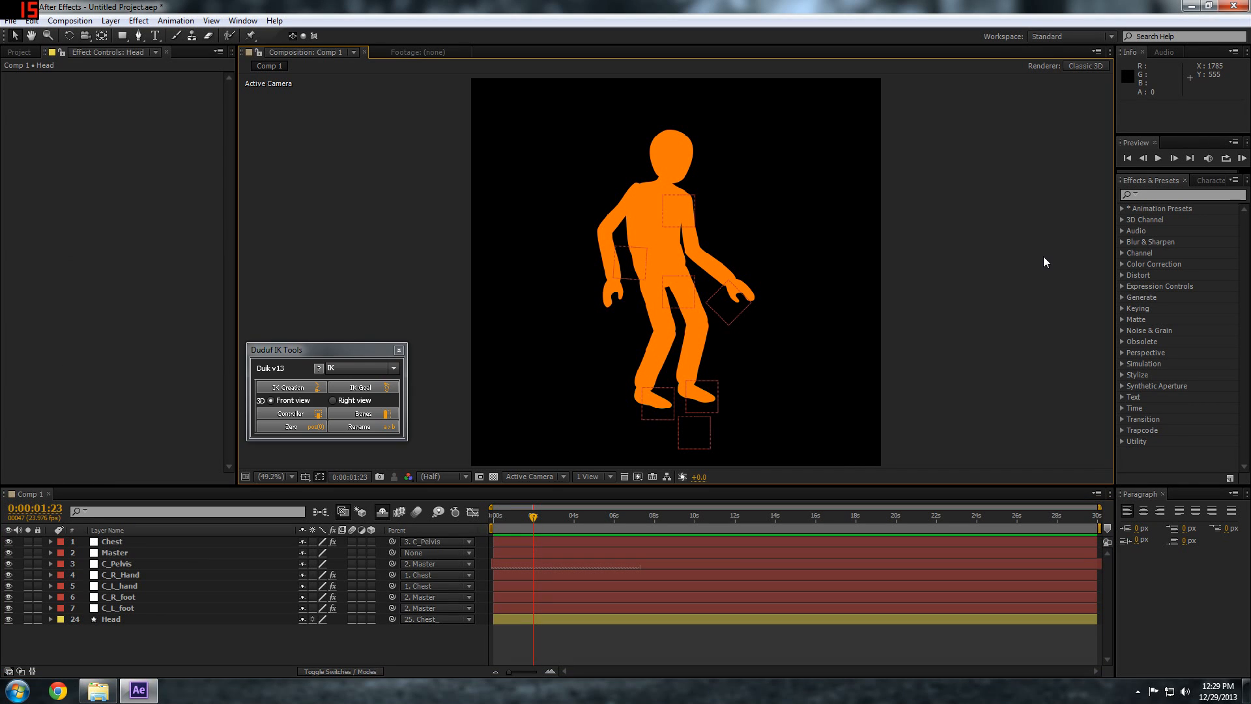